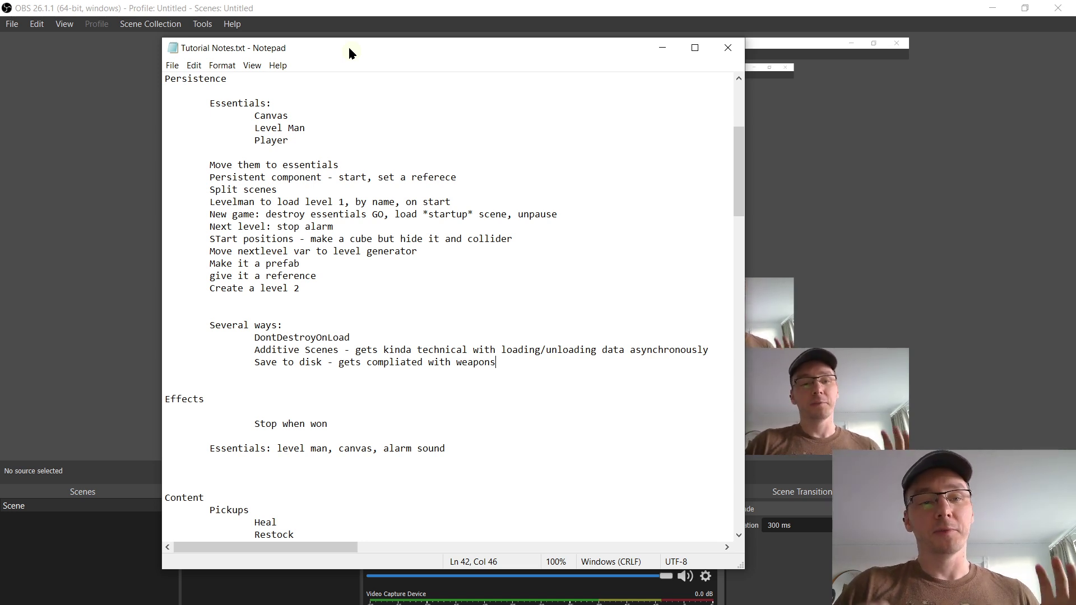
Step: Switch to Unity and look through the Level 1 scene objects, including Canvas, Player and EventSystem, and the project's Scenes folder
left_click(274, 603)
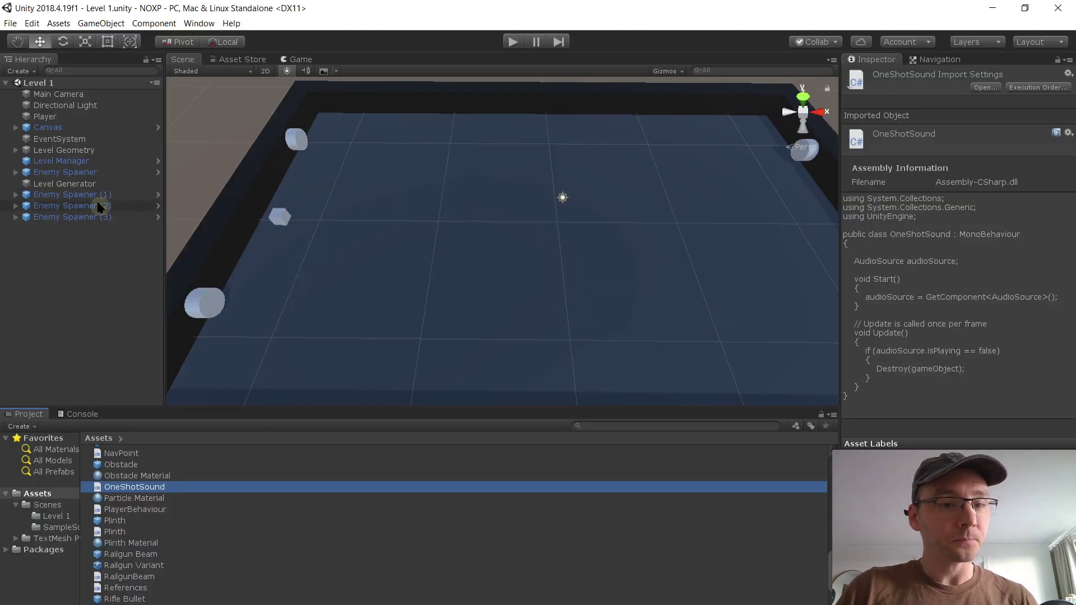
left_click(101, 127)
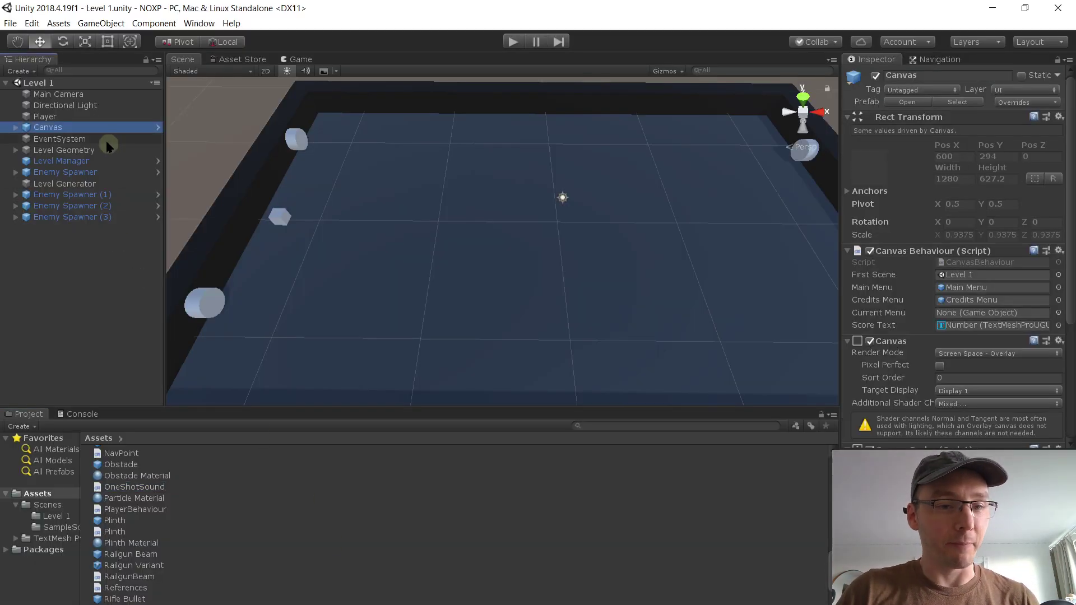
key("Down")
key("Down")
key("Down")
key("Up")
key("Up")
key("Up")
key("Up")
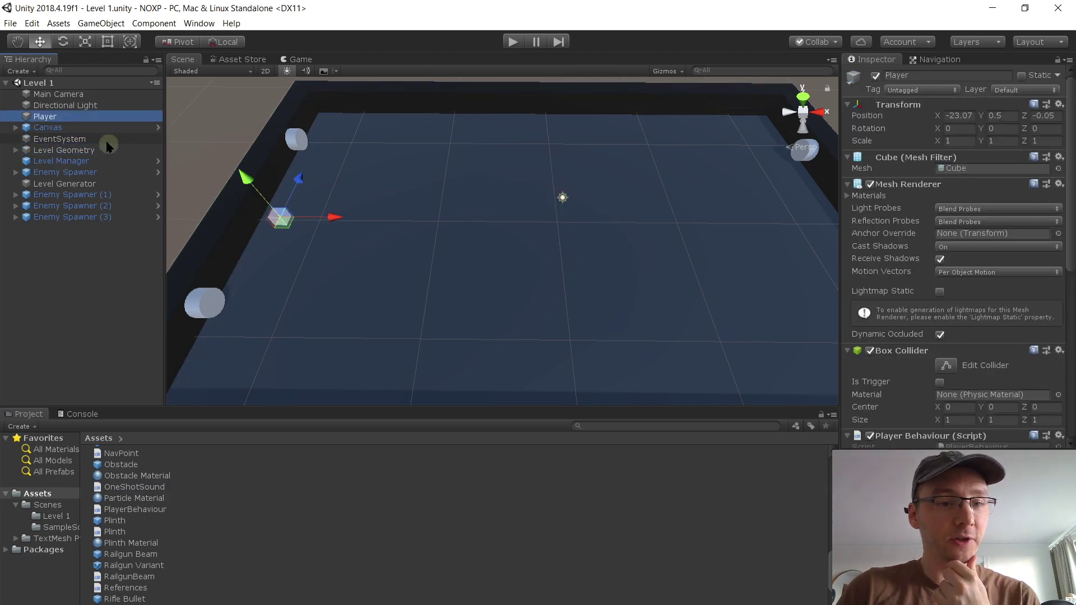
key("Down")
key("Down")
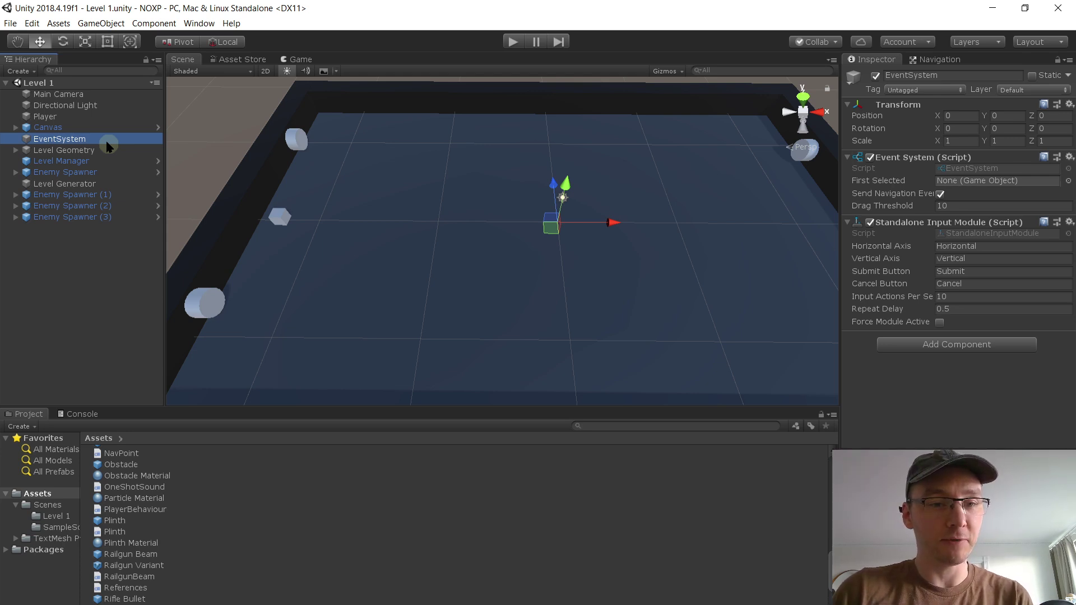
key("Down")
key("Down")
key("Down")
key("Down")
key("Down")
key("Down")
key("Down")
key("Up")
key("Up")
left_click(100, 117)
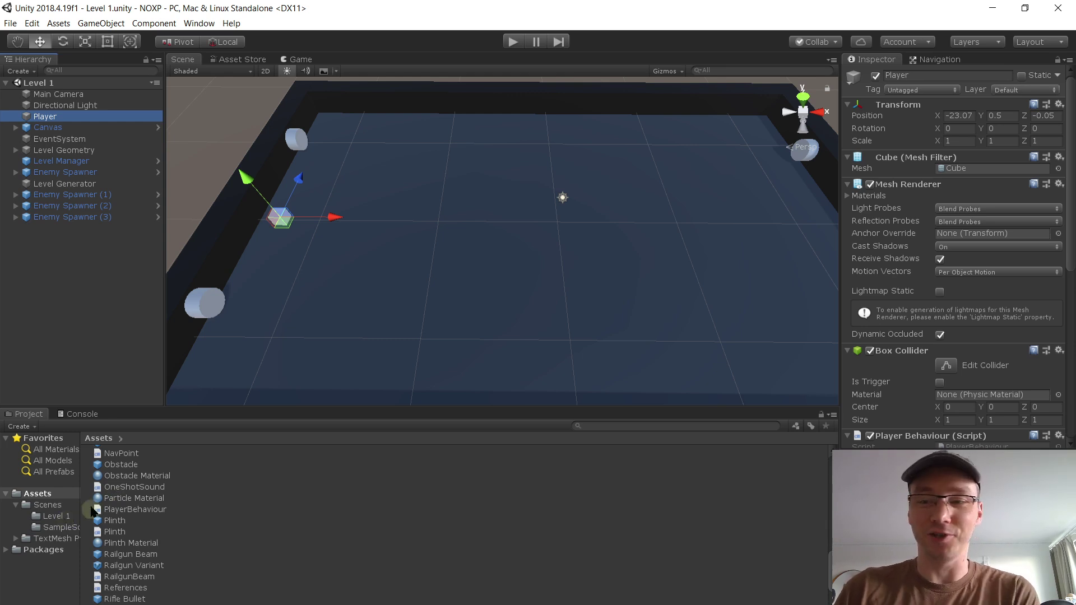
left_click(48, 505)
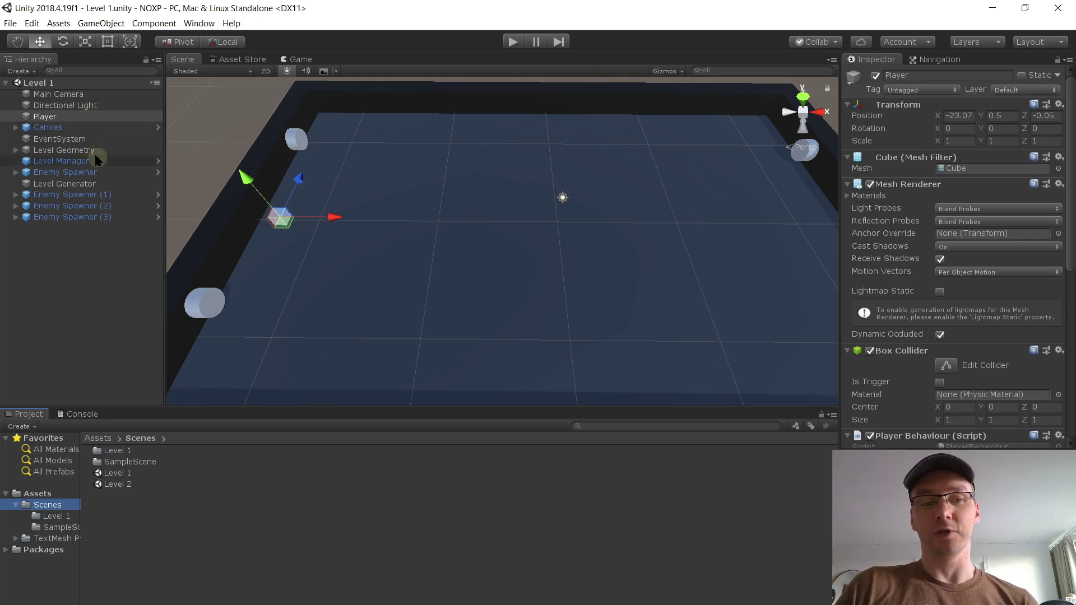
Step: Switch to the Tutorial Notes file in Notepad and review the persistence options: DontDestroyOnLoad, additive scenes and saving to disk
key("alt+Tab")
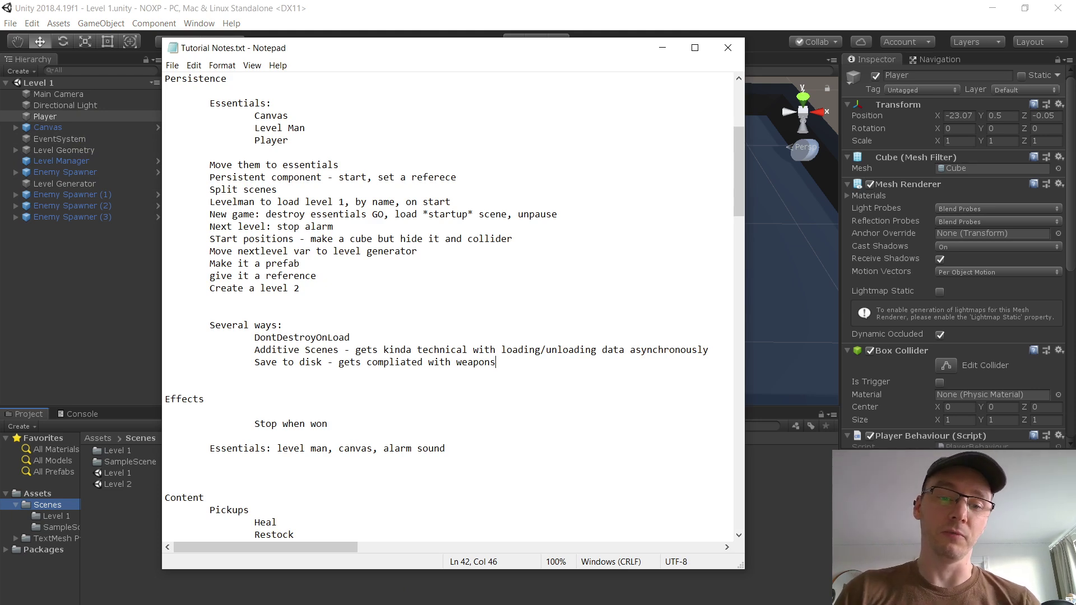
left_click(352, 338)
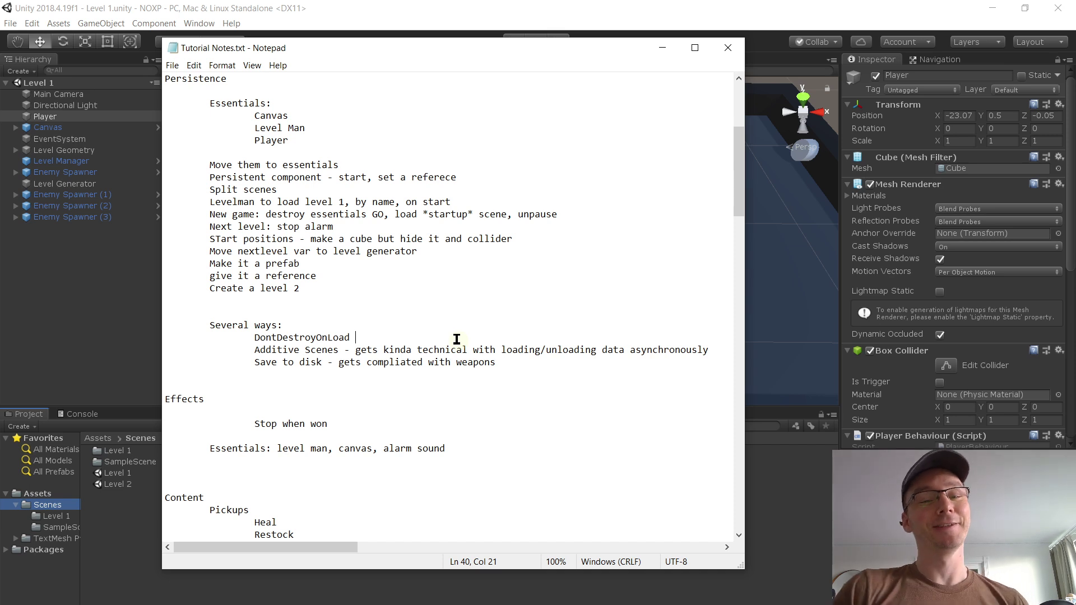
left_click(351, 349)
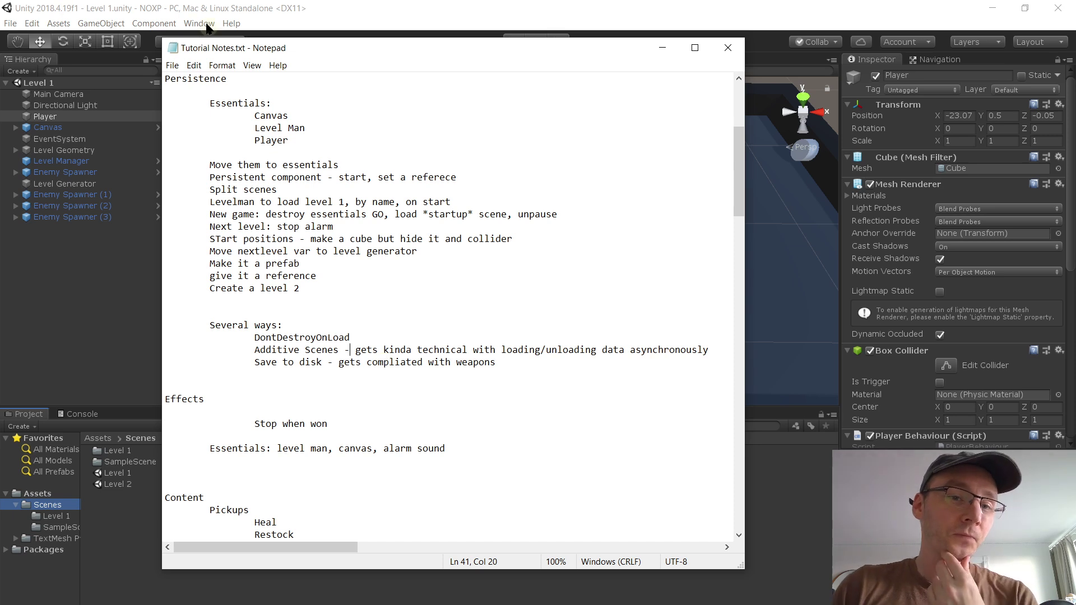
left_click_drag(212, 47, 269, 60)
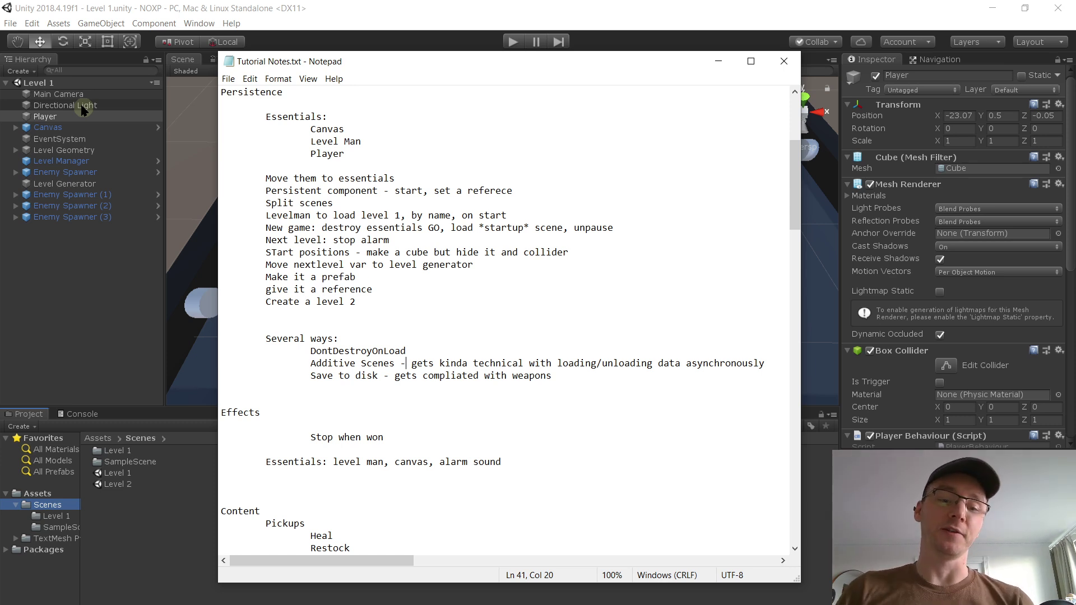
left_click(570, 376)
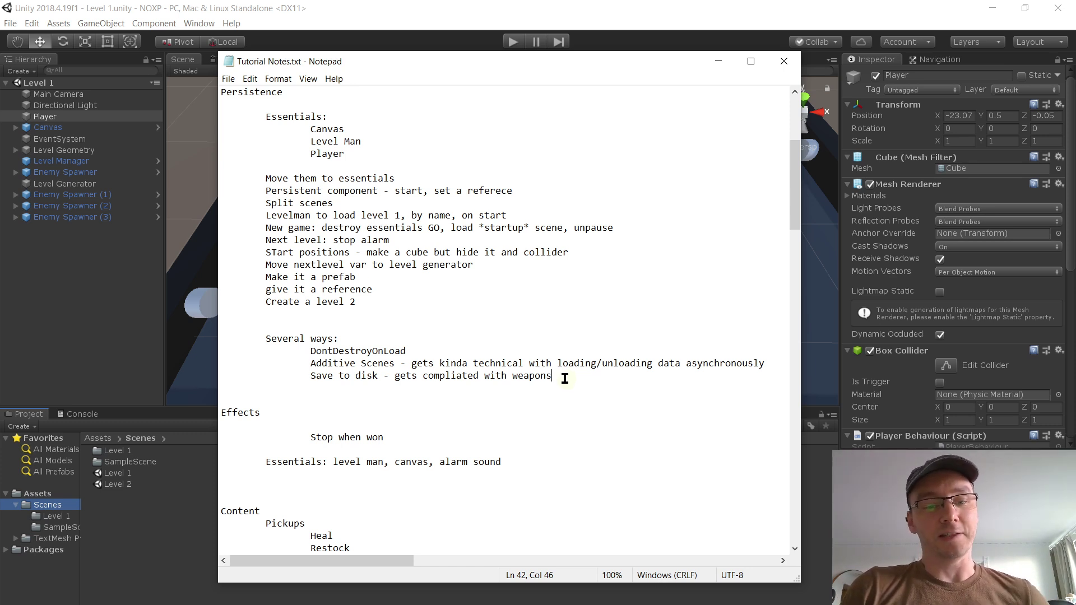
left_click(372, 375)
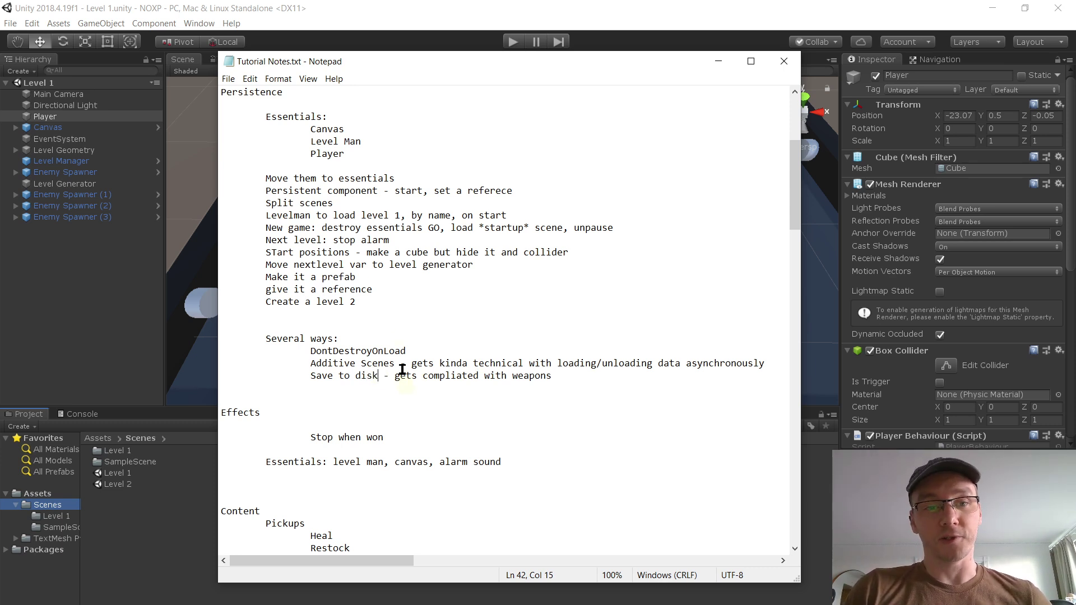
left_click_drag(398, 61, 387, 64)
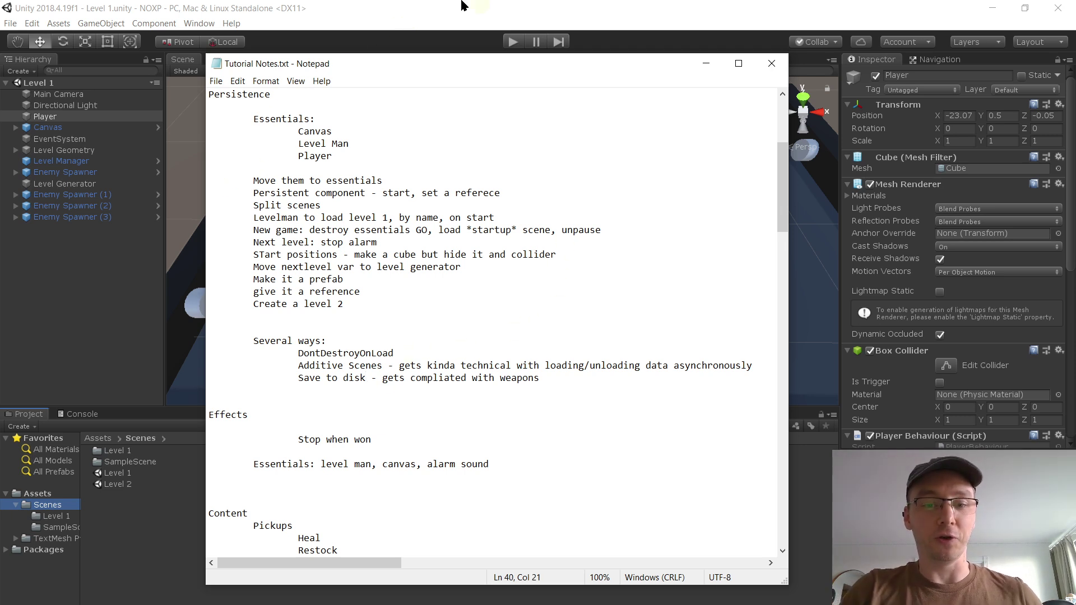
Step: Return to Unity, pick out Player, Canvas and Level Manager together, and examine the Player's component settings
left_click(404, 4)
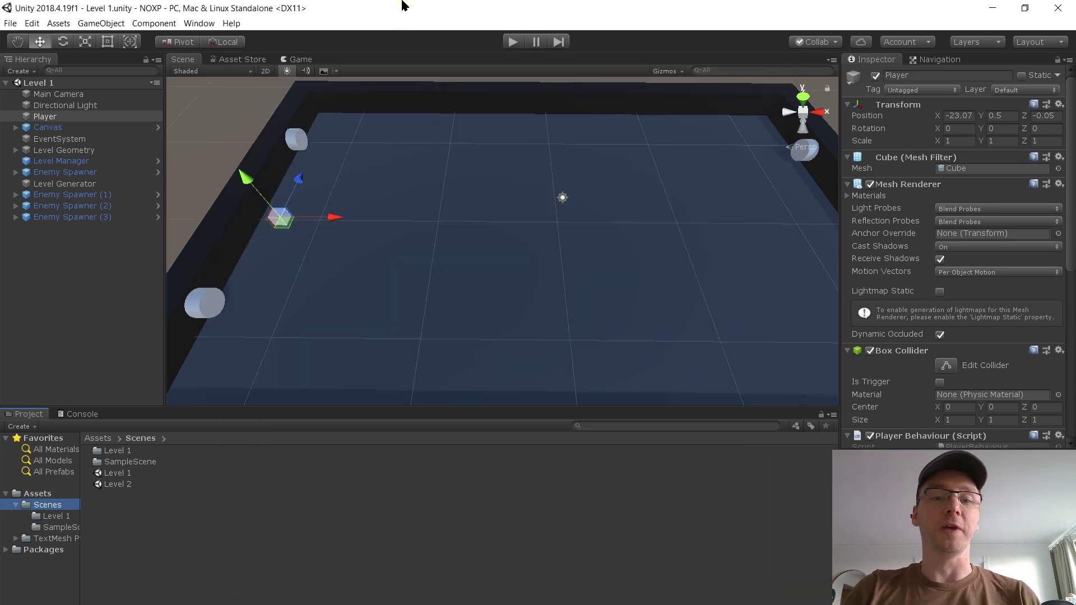
left_click(90, 161, "ctrl")
left_click(78, 128, "ctrl")
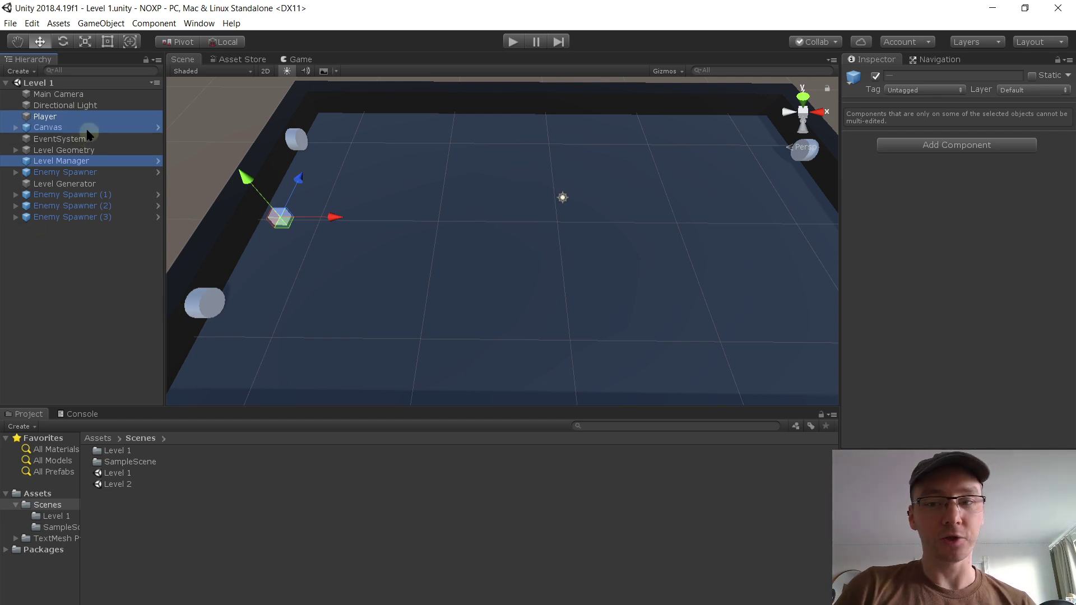
left_click(114, 118)
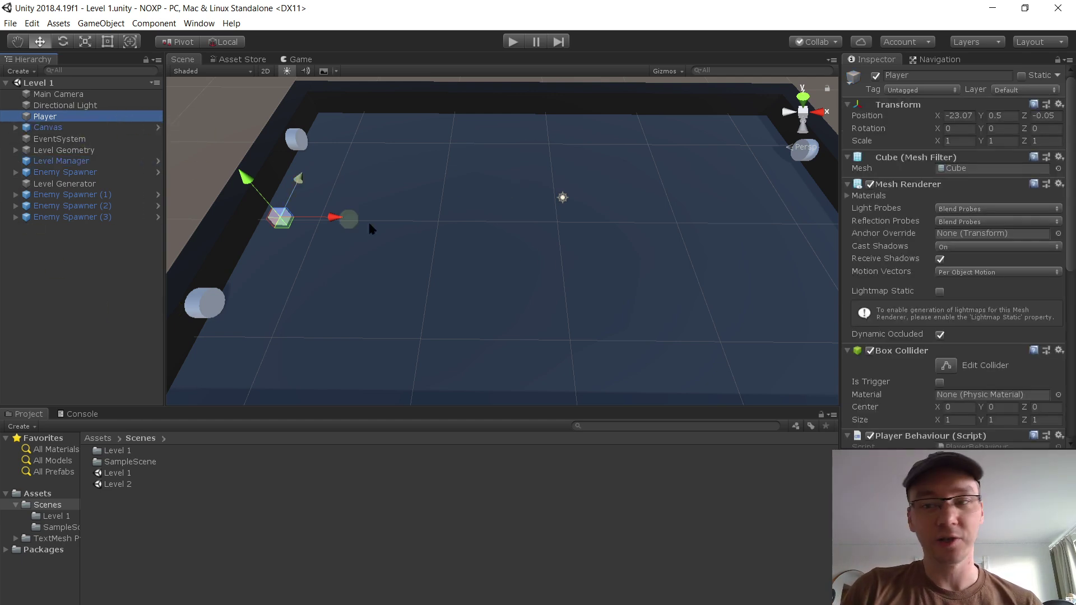
scroll(943, 319, "down", 2)
scroll(943, 322, "down", 3)
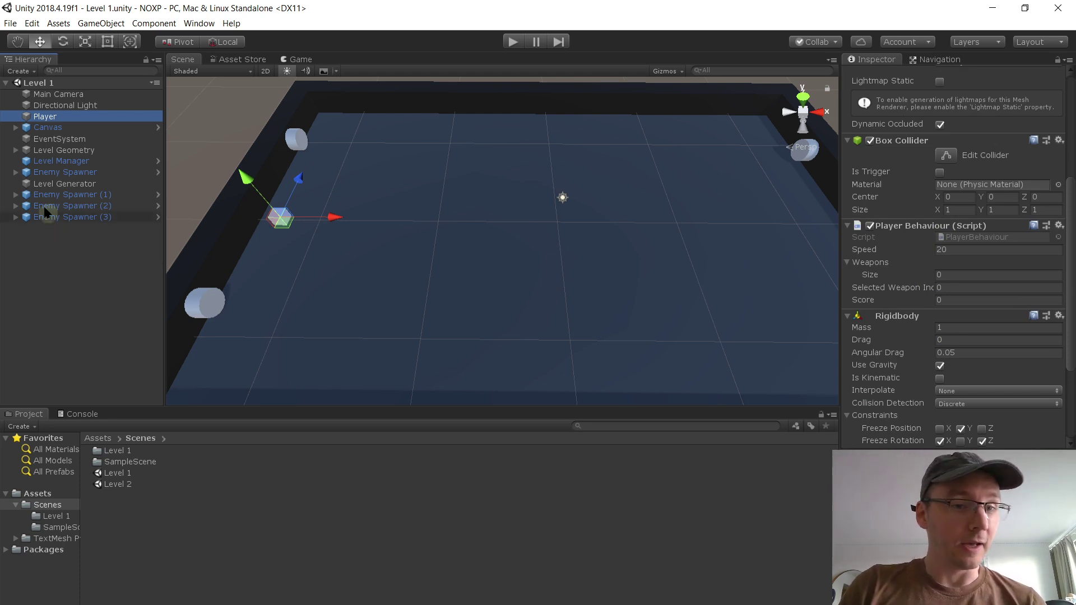
Step: Examine the first Enemy Spawner with its Cylinder and Spawn Point children, and check the Level Manager and Player settings
left_click(15, 172)
left_click(50, 173)
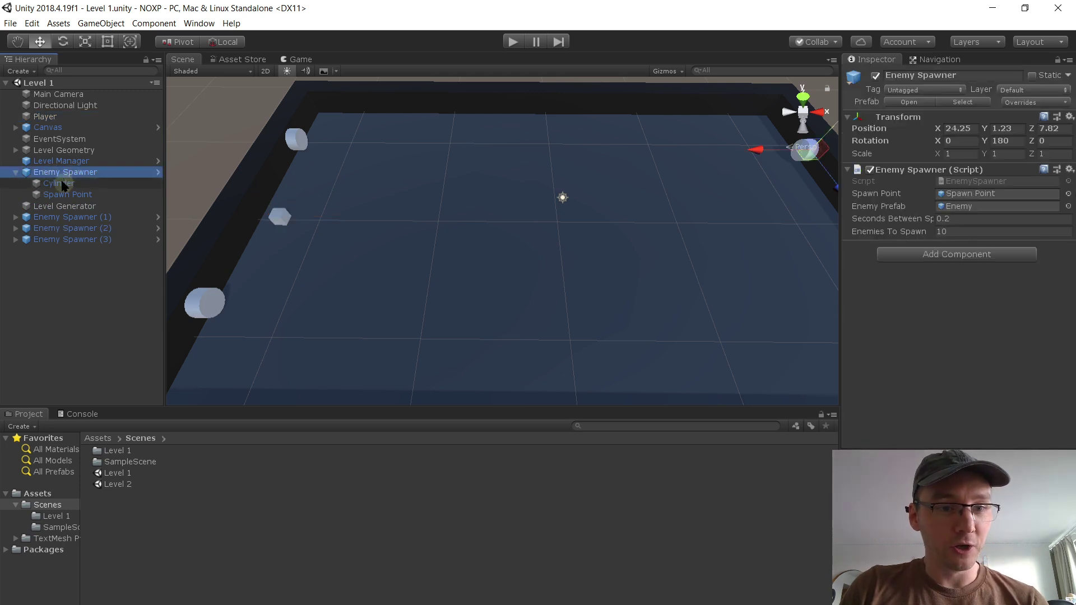
left_click(72, 183)
left_click(73, 193)
left_click(74, 182)
left_click(71, 173)
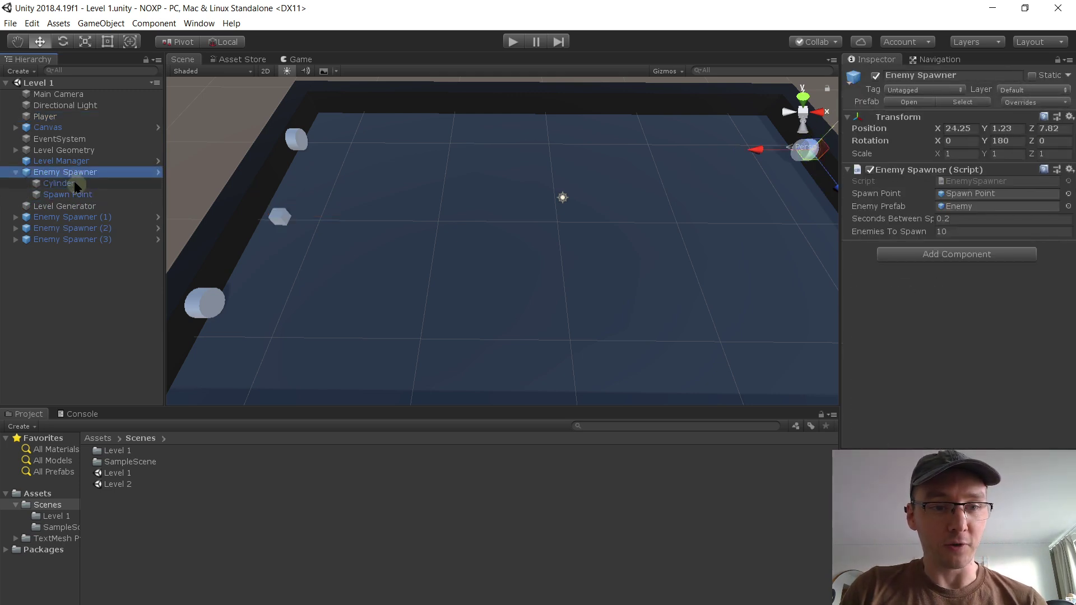
left_click(86, 162)
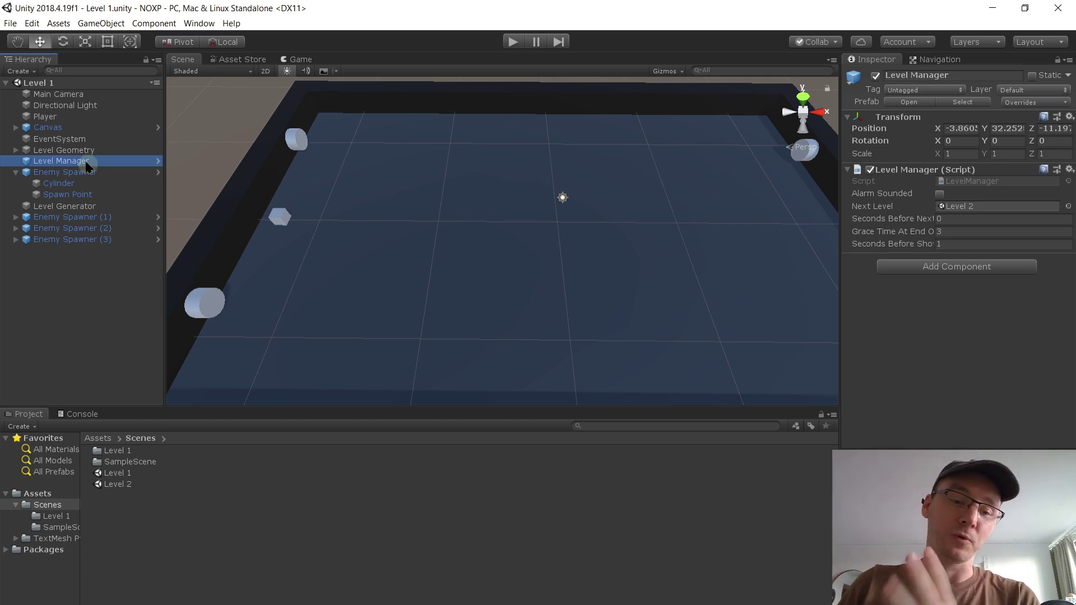
left_click(105, 116)
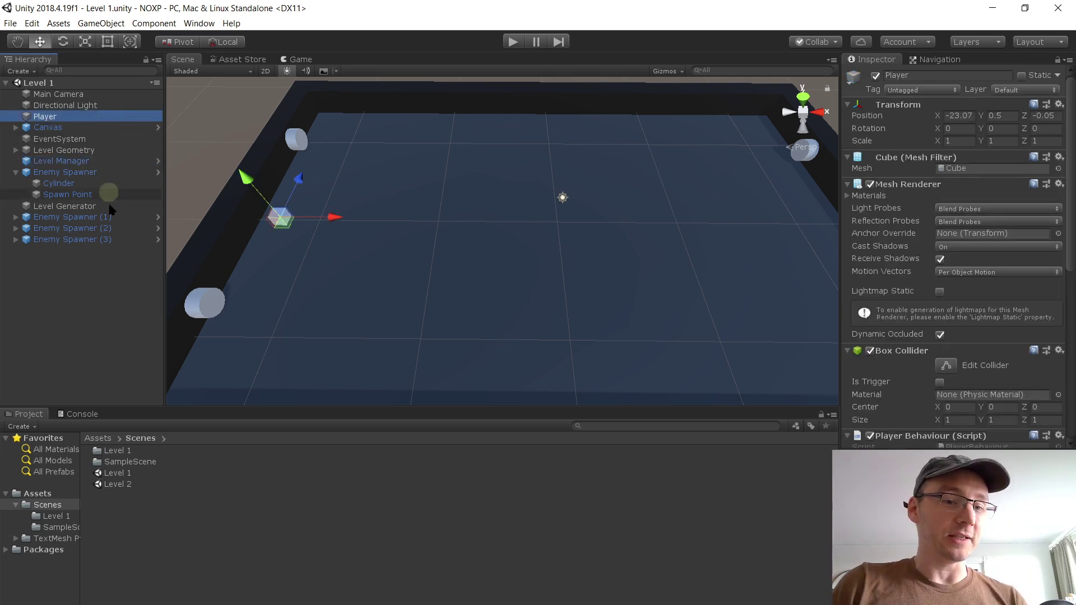
Step: Create an empty game object named Essentials at the root of the Level 1 scene and reset its transform
left_click(95, 293)
right_click(101, 248)
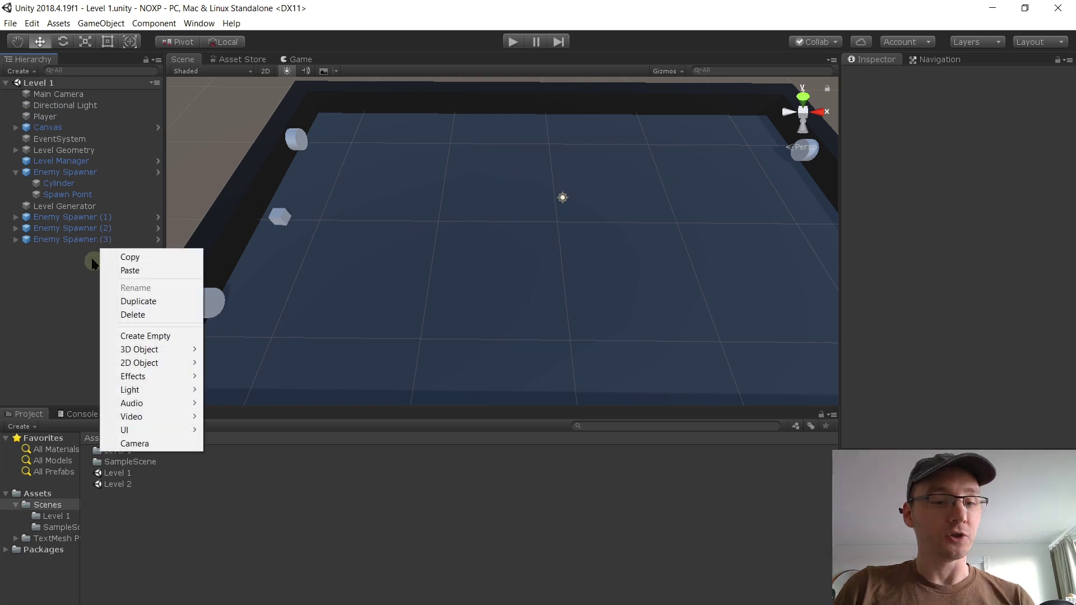
left_click(151, 336)
left_click(963, 75)
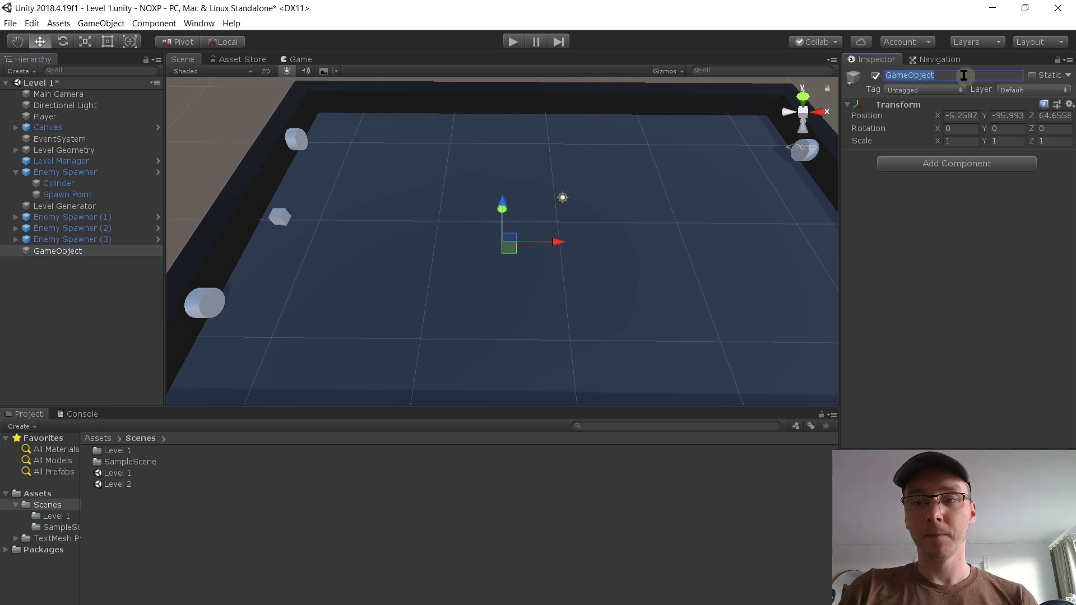
type("Essentials")
key("Return")
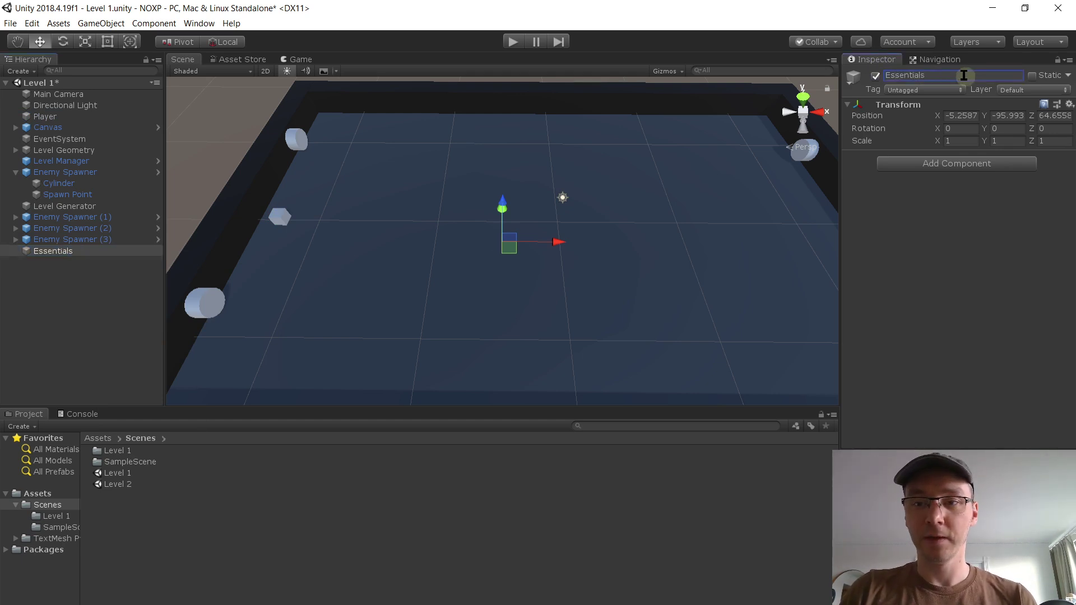
left_click(1069, 104)
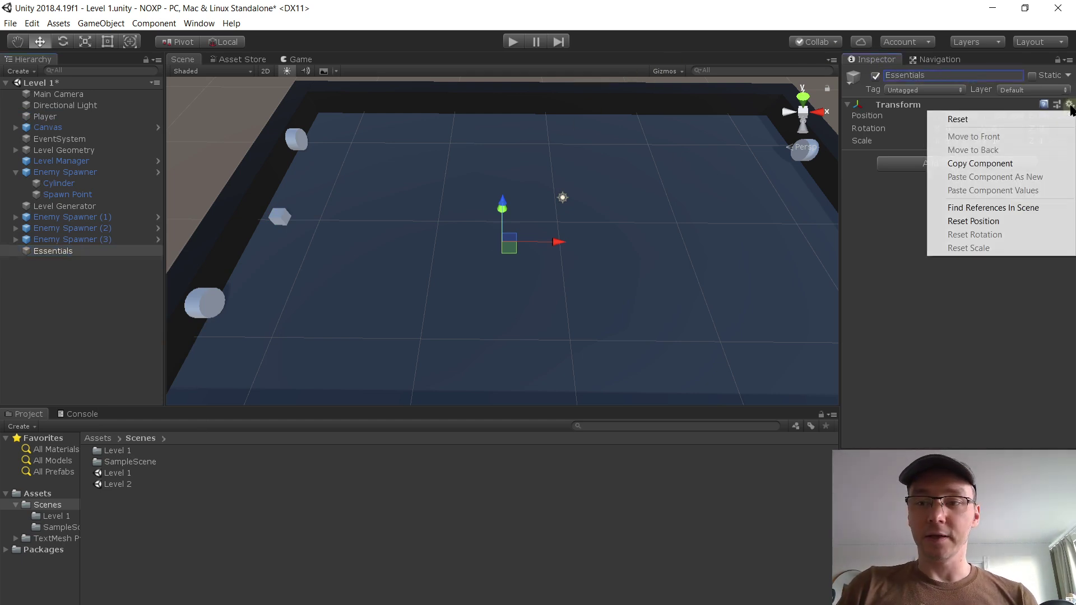
left_click(1003, 120)
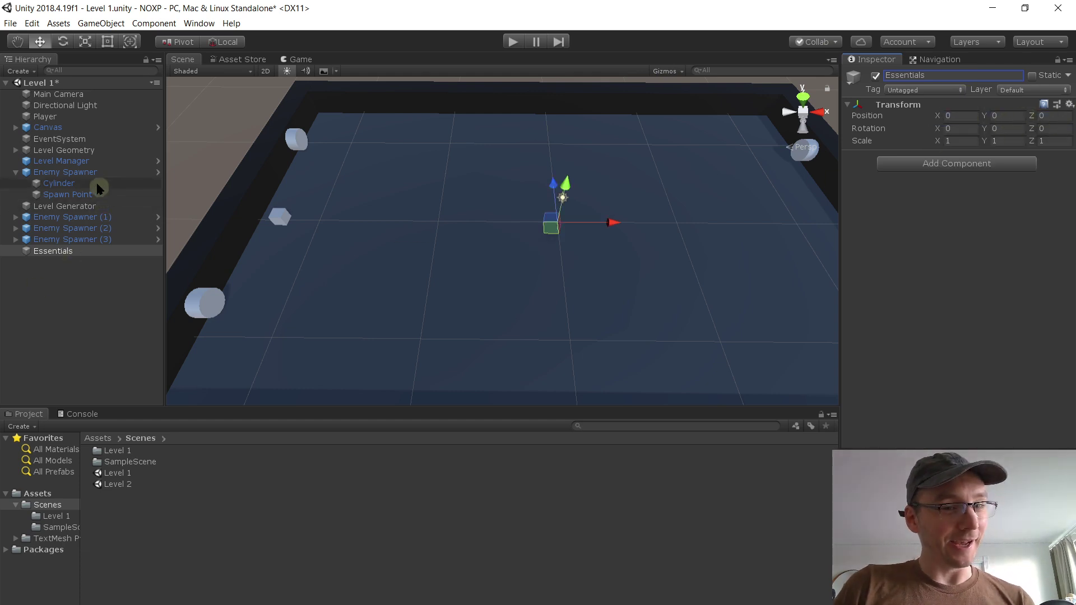
Step: Make Player, Canvas and Level Manager children of the Essentials object
left_click(67, 116)
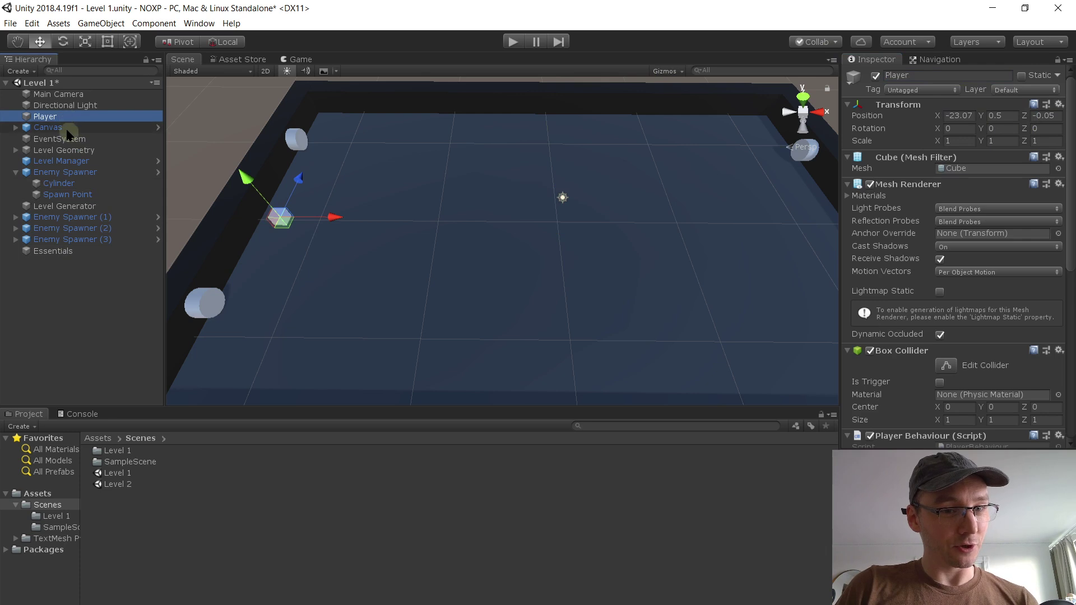
left_click(66, 129, "ctrl")
left_click(74, 161, "ctrl")
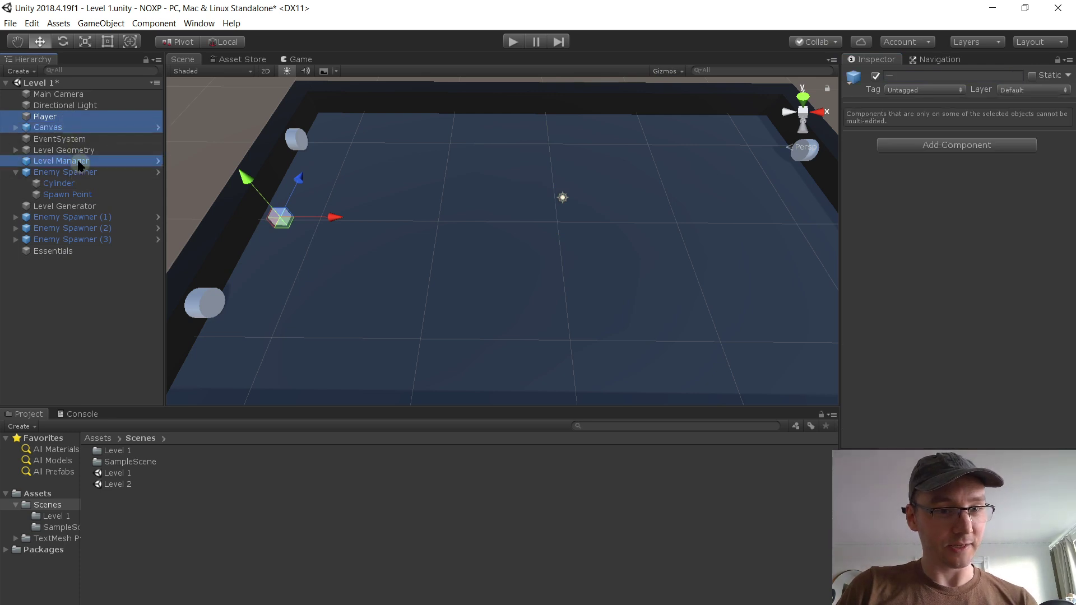
left_click_drag(74, 161, 67, 252)
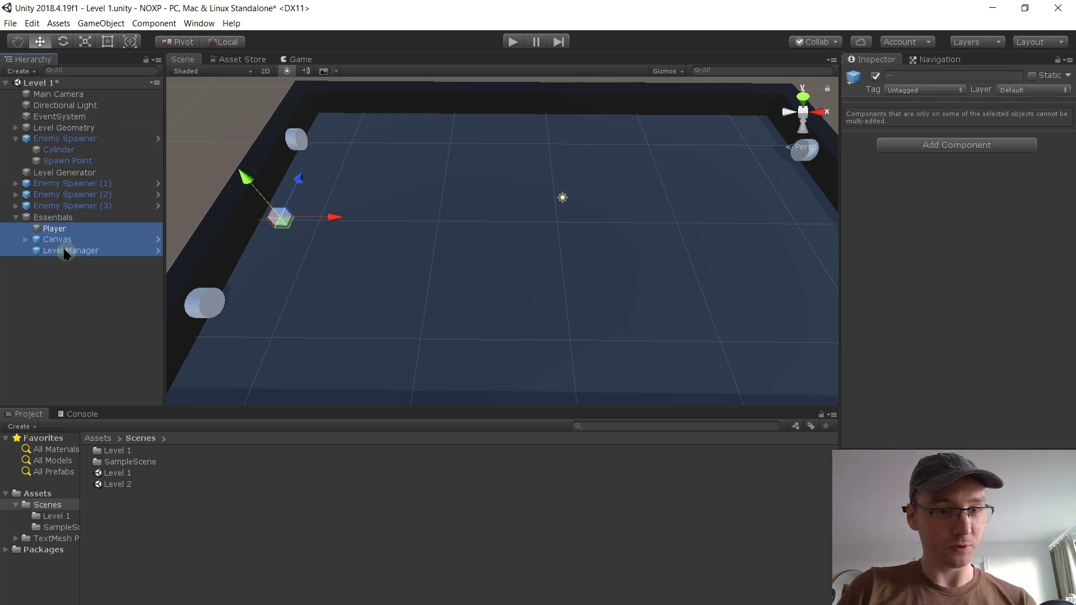
left_click(69, 219)
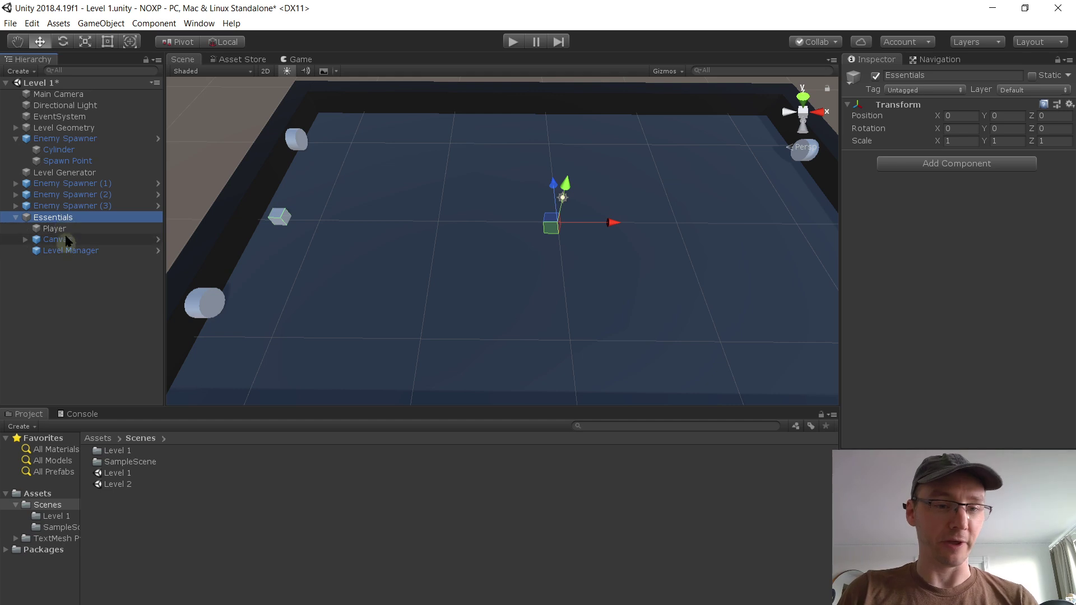
left_click(72, 231)
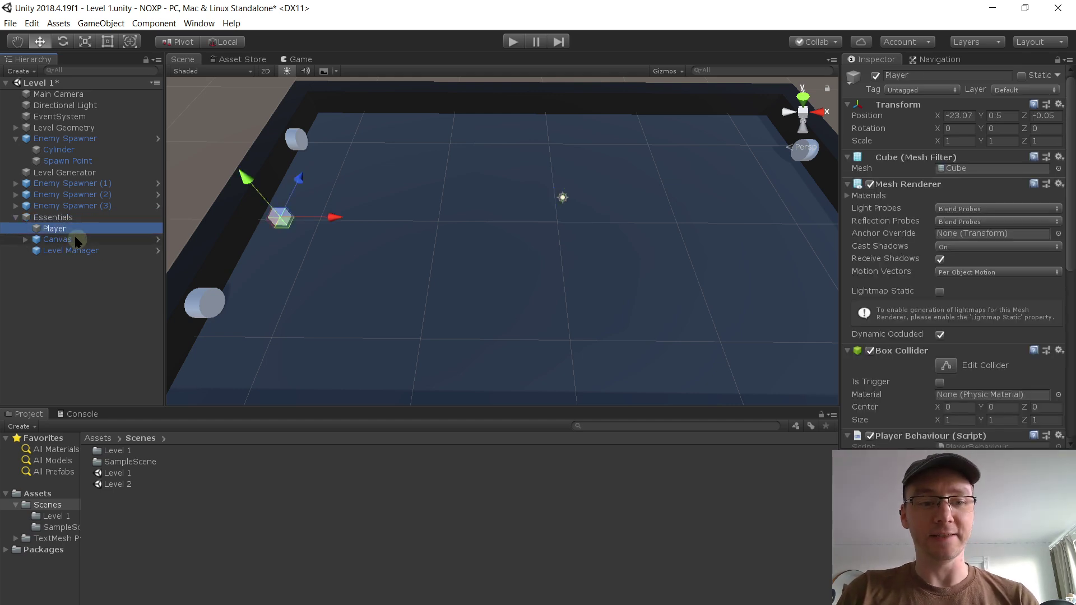
Step: Add a new script component named Persistent to the Essentials object
left_click(70, 219)
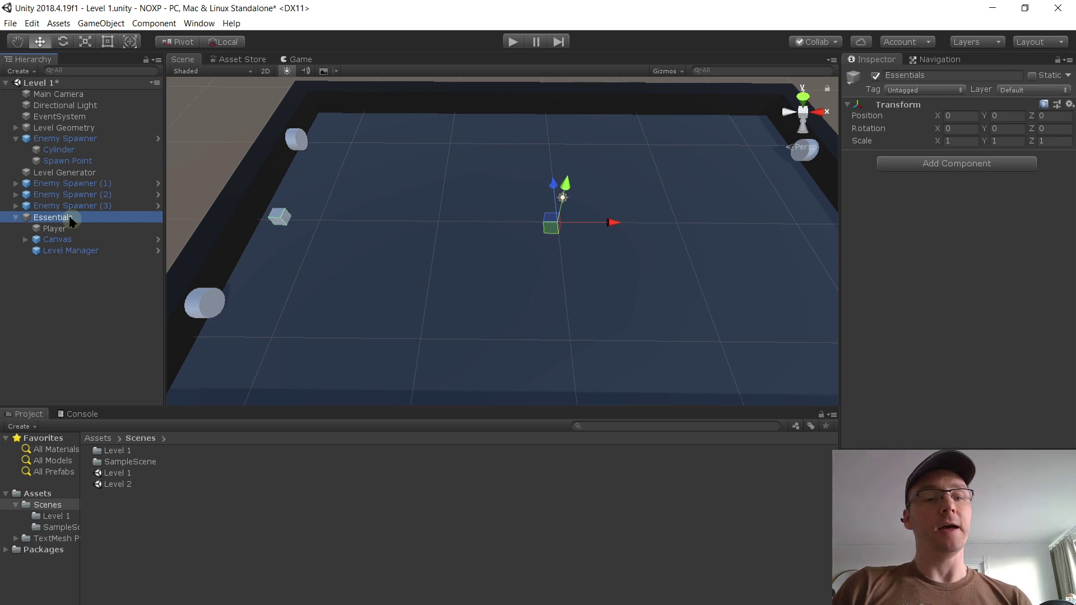
left_click(926, 164)
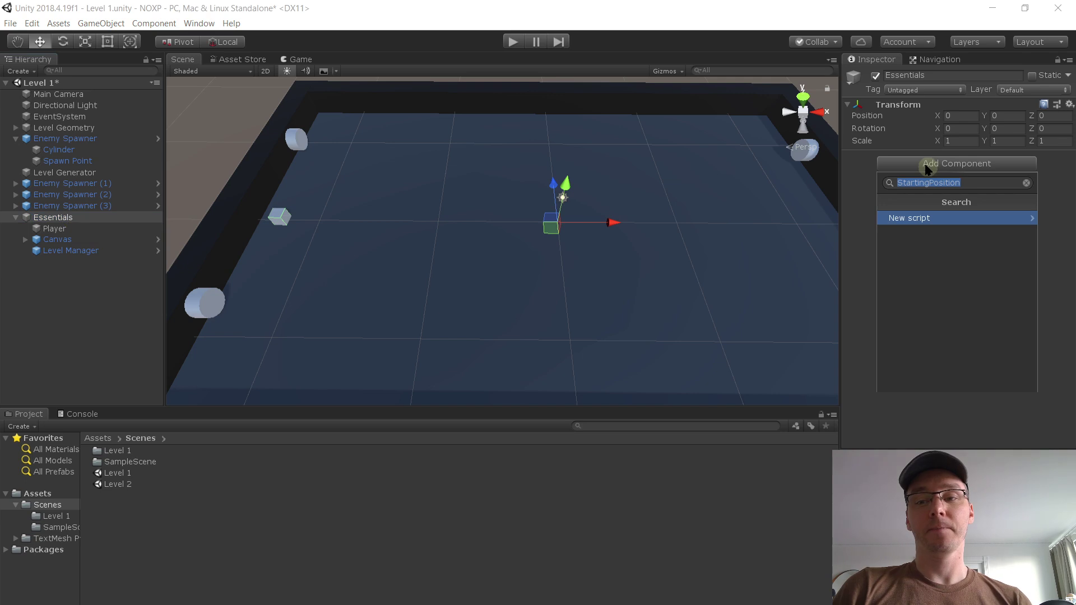
type("Persi")
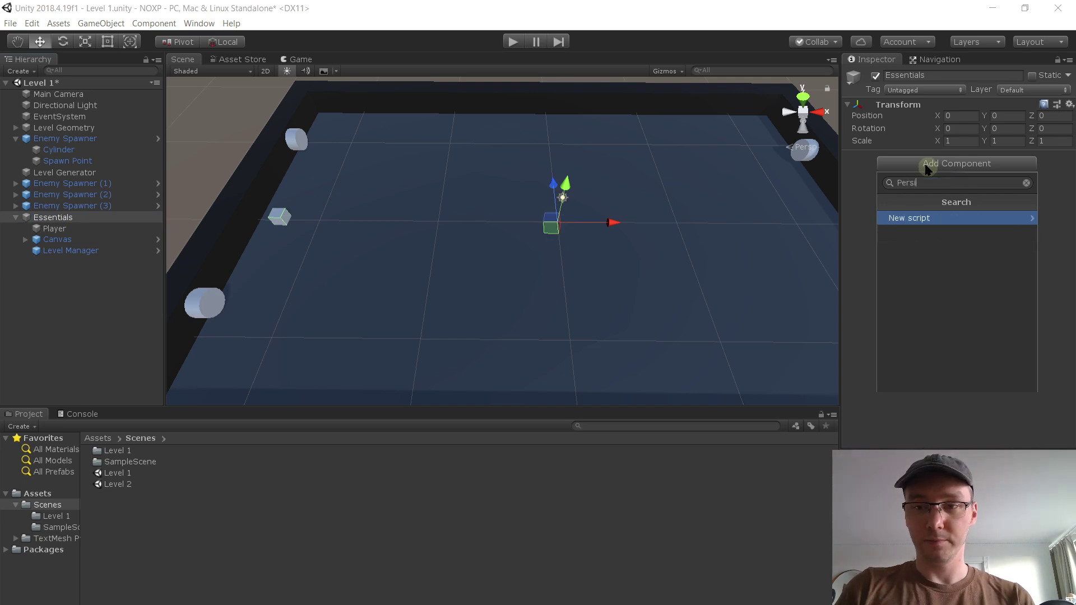
key("Return")
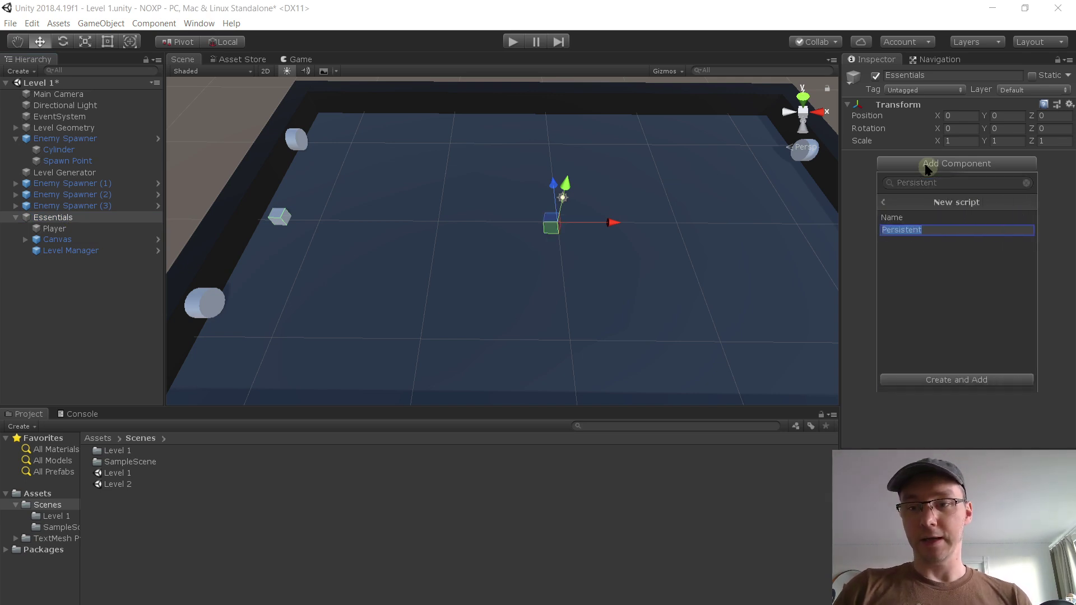
key("Return")
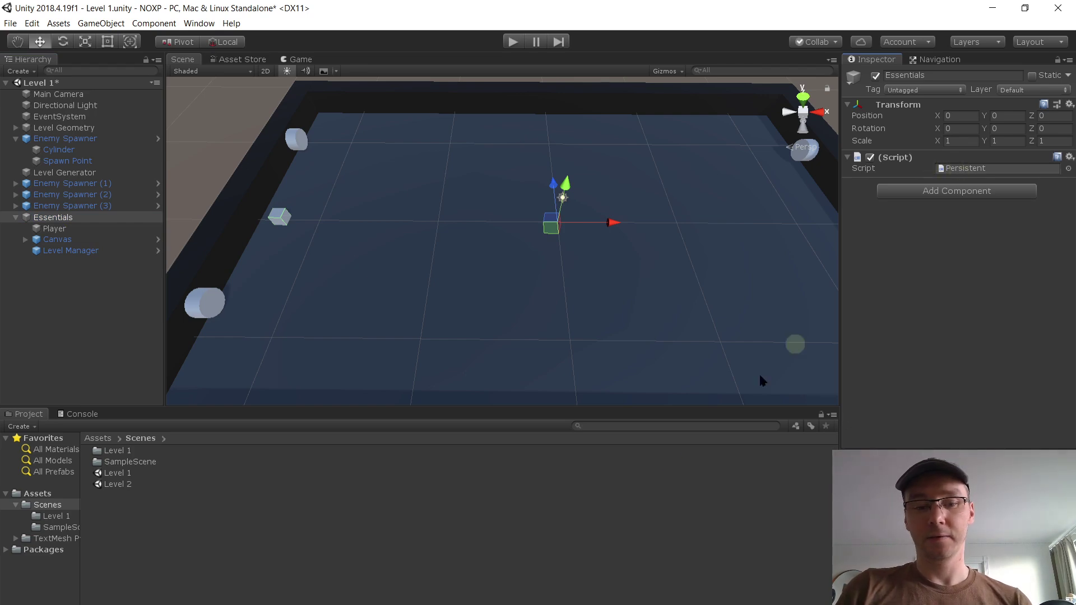
Step: Open the Persistent script of the Essentials object in Visual Studio
key("alt+Tab")
key("alt+Tab")
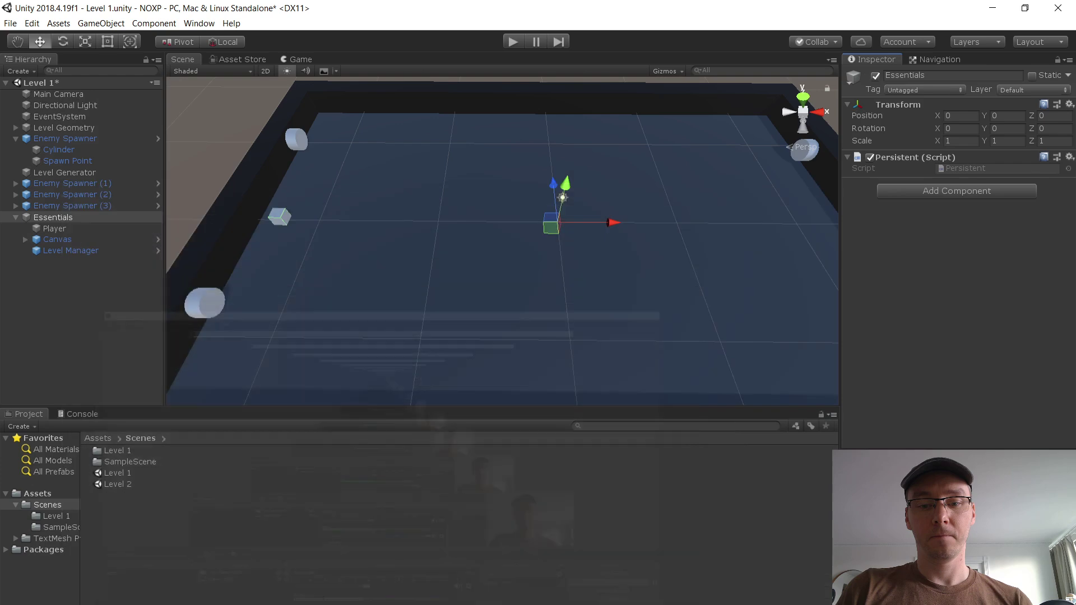
key("alt+Tab")
key("alt+Tab")
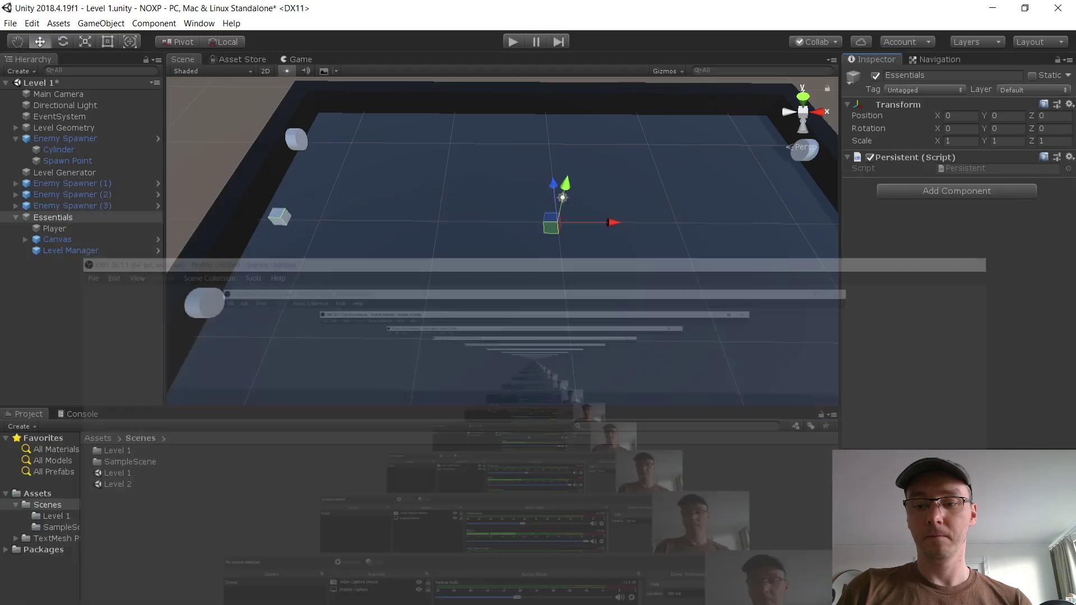
left_click(965, 169)
double_click(965, 169)
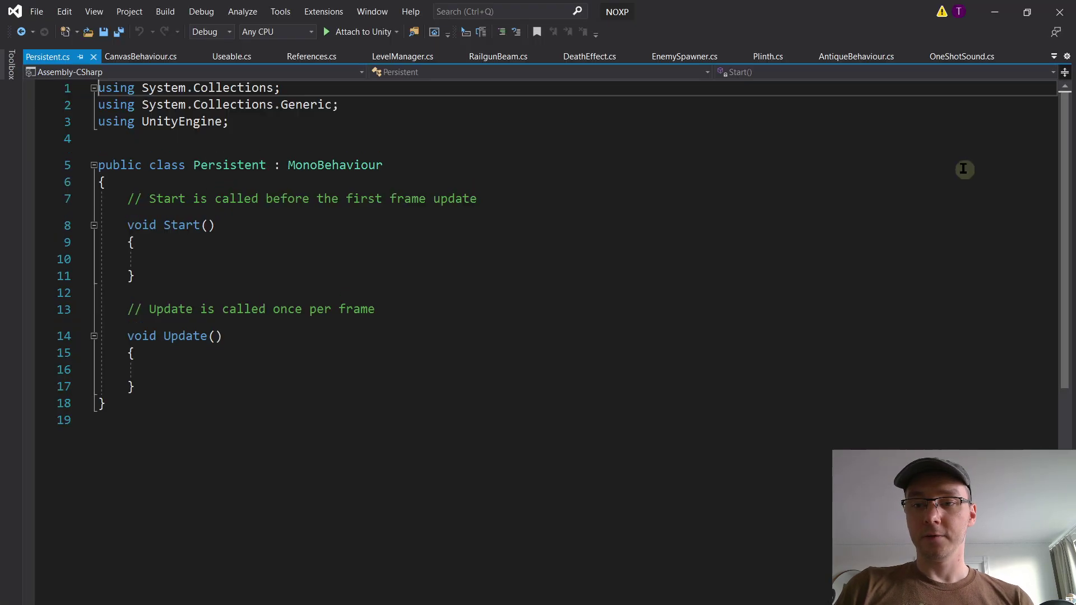
Step: Rename the Start method in Persistent to Awake and make it call DontDestroyOnLoad(gameObject);
left_click(283, 247)
left_click(300, 253)
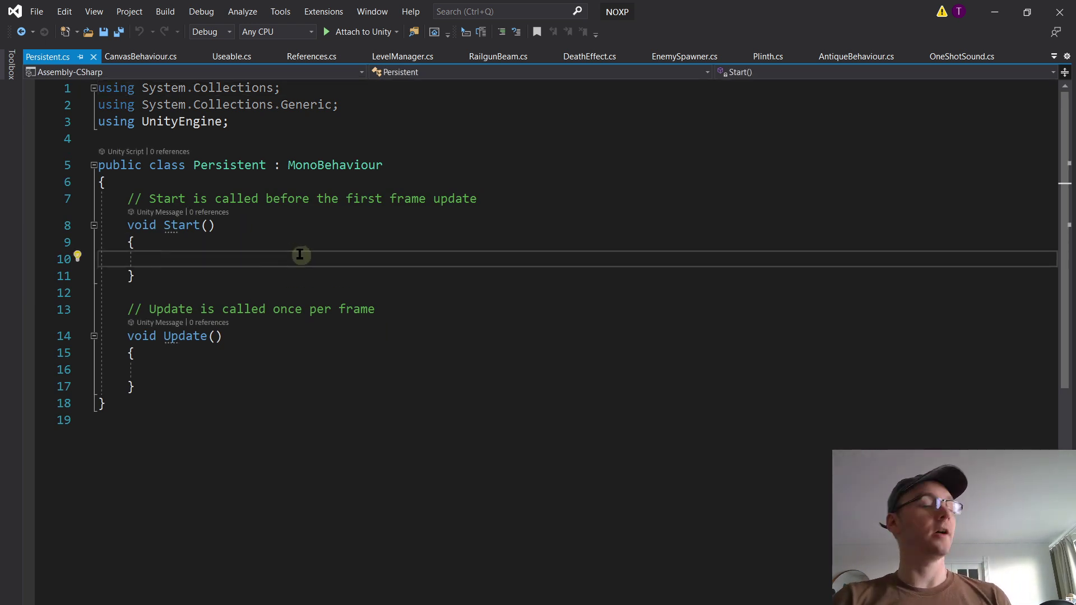
double_click(182, 225)
type("Awake")
left_click(218, 256)
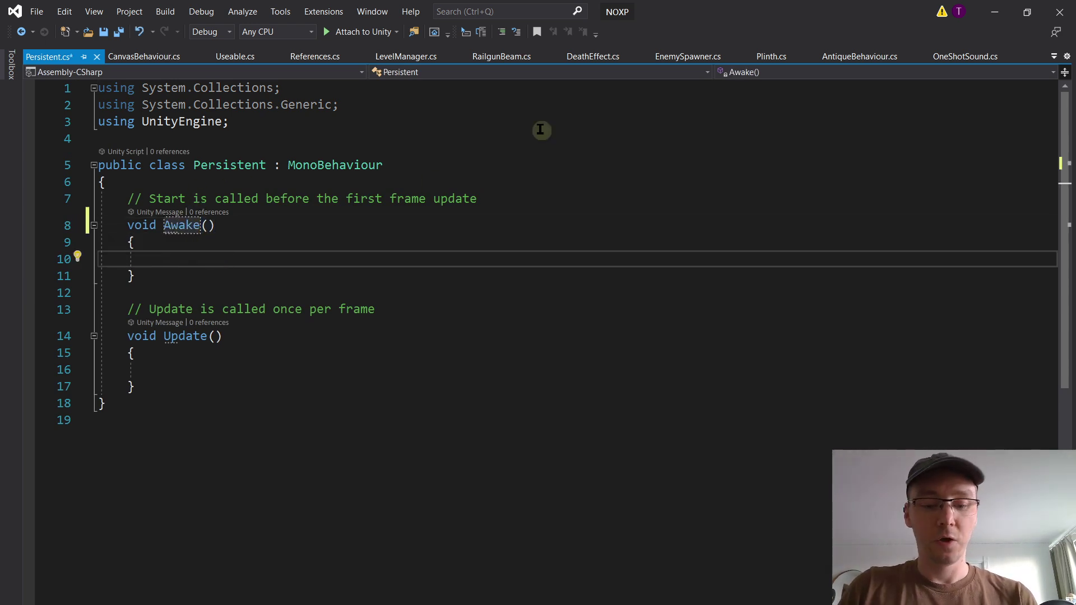
type("DontDestroyOnLoad")
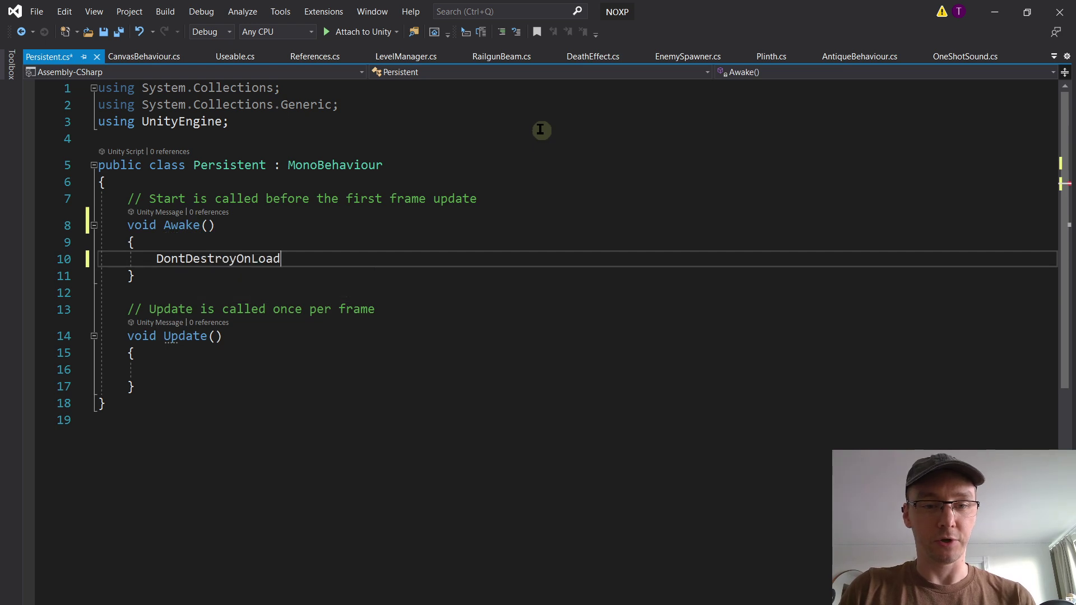
type("(gameObject);")
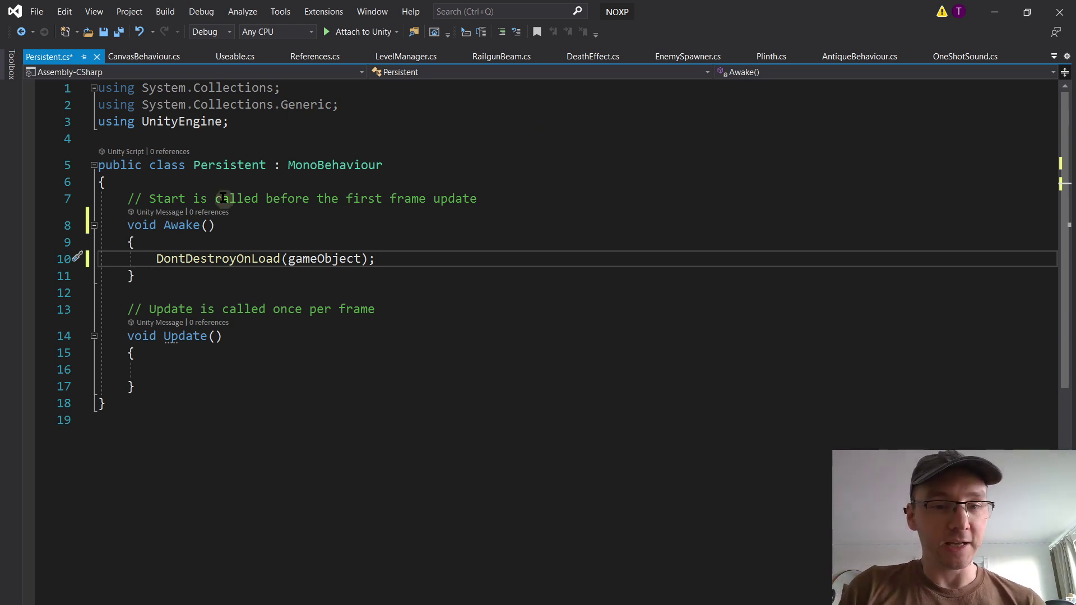
Step: Declare public static Persistent essentials; below the alarmManager line in References.cs and save the file
double_click(227, 167)
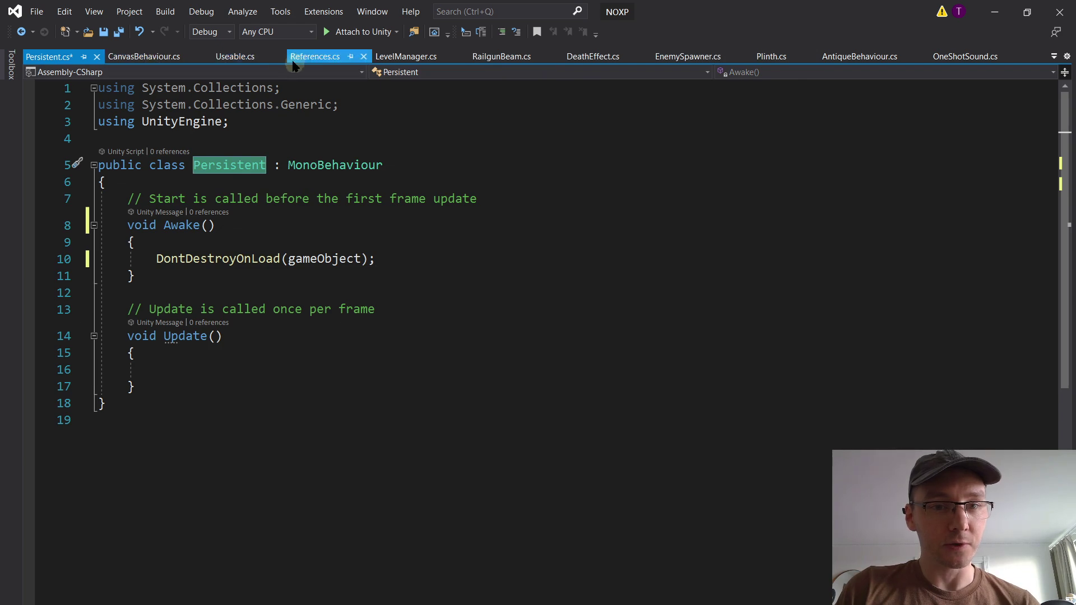
left_click(313, 56)
left_click(478, 324)
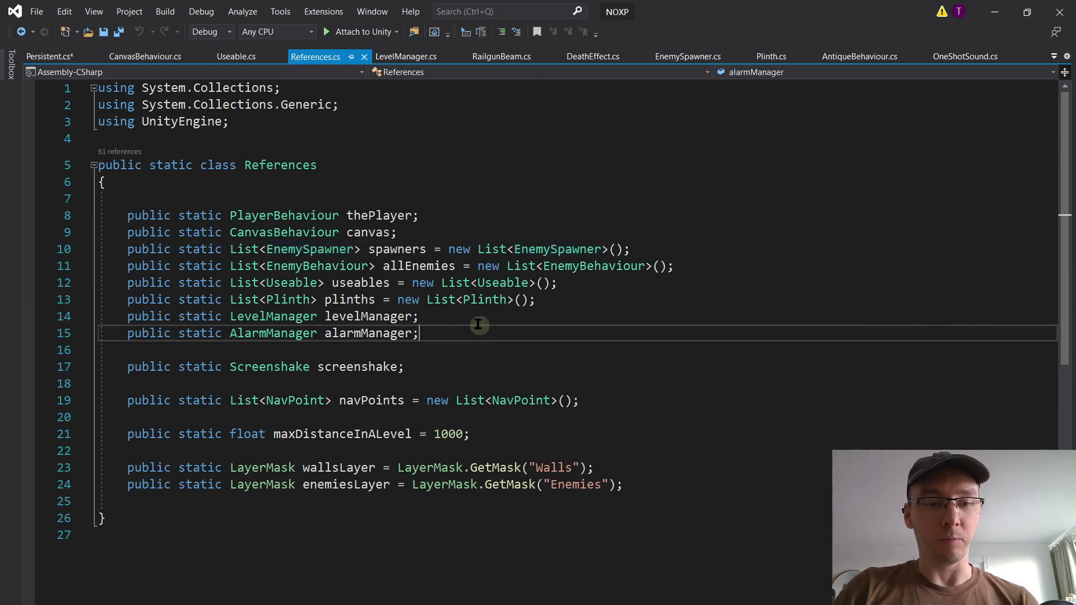
key("Return")
key("Return")
type("public static ")
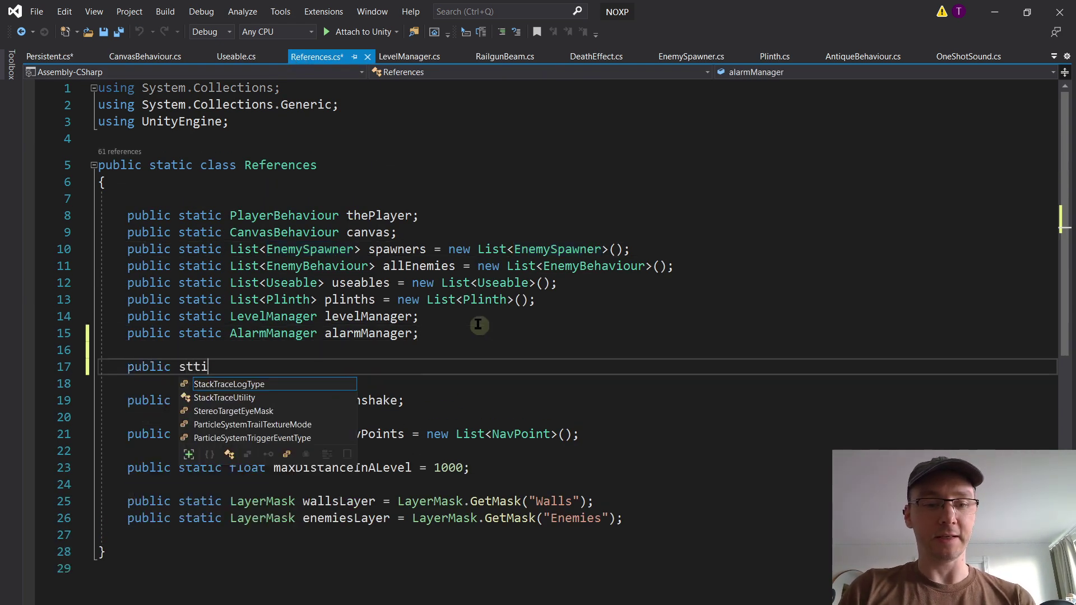
type("Persistent ")
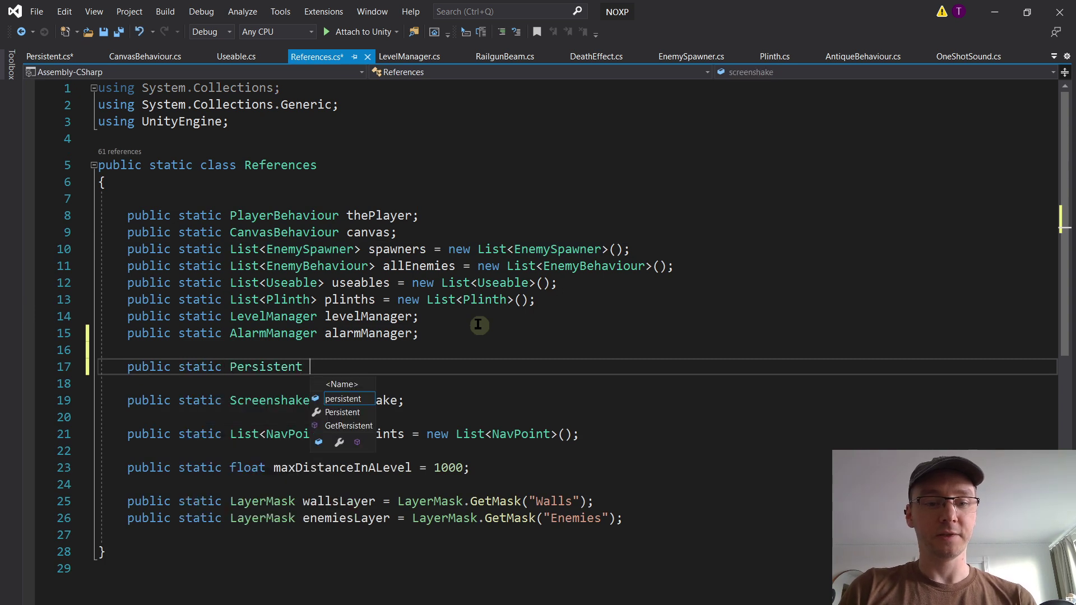
type("essentials;")
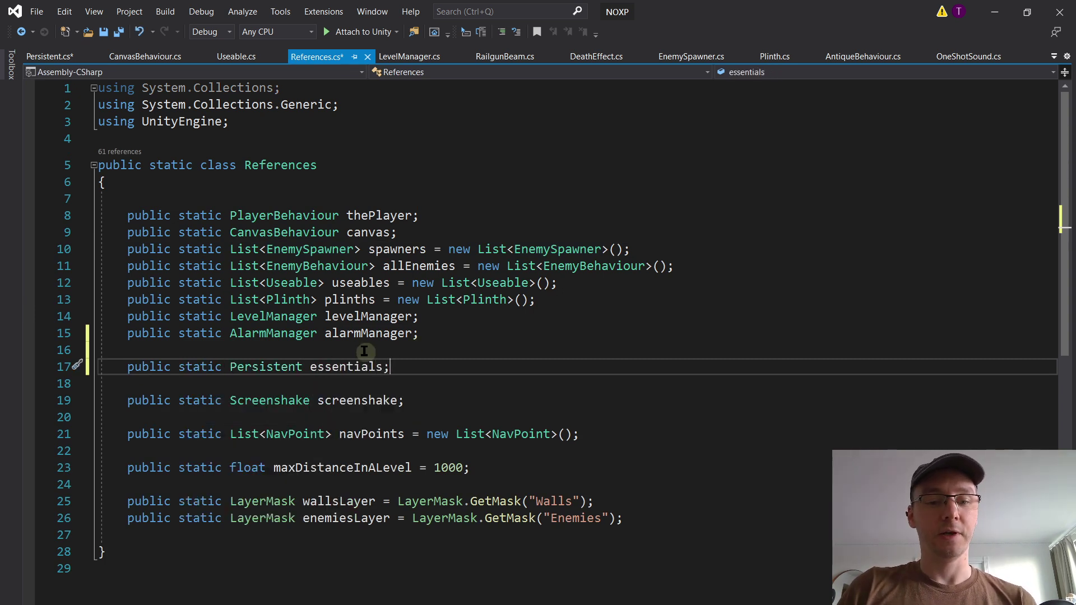
key("ctrl+s")
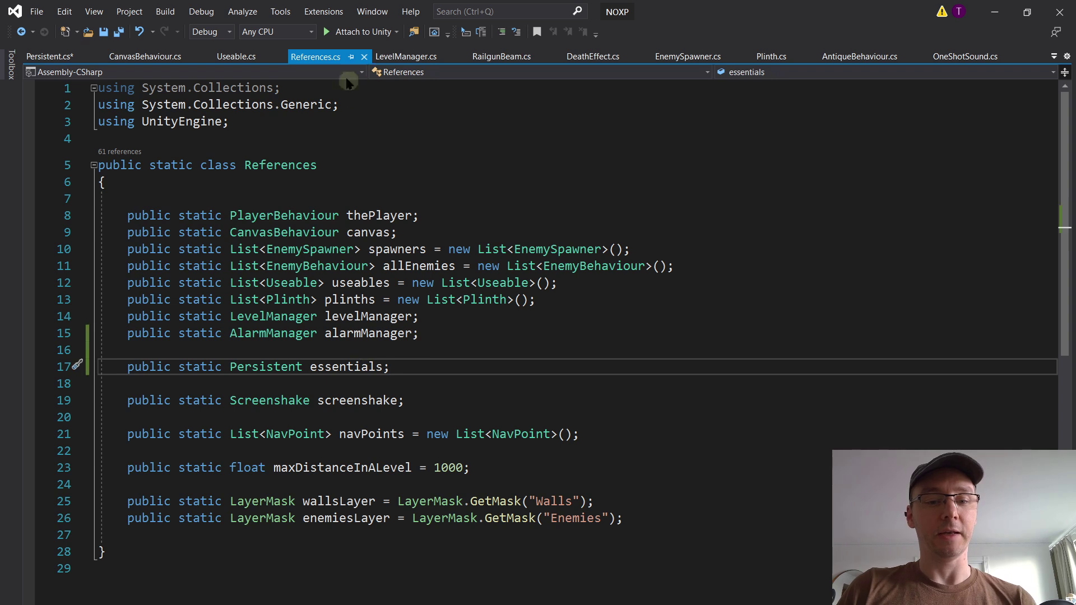
Step: Add References.essentials = this; as the first line of Awake in Persistent.cs and save the script
left_click(56, 57)
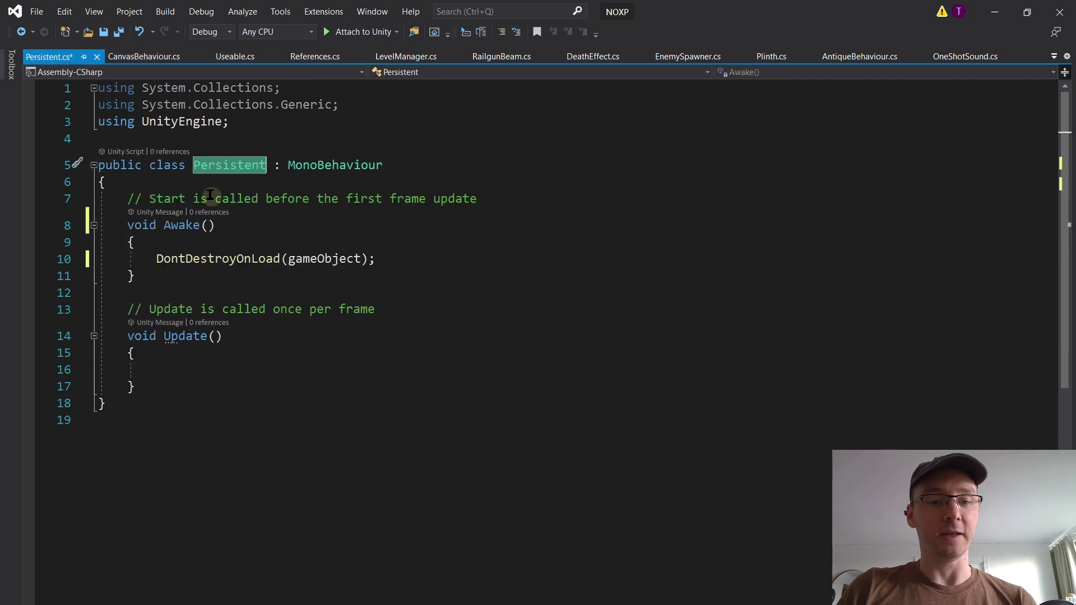
left_click(427, 258)
key("Return")
left_click(432, 241)
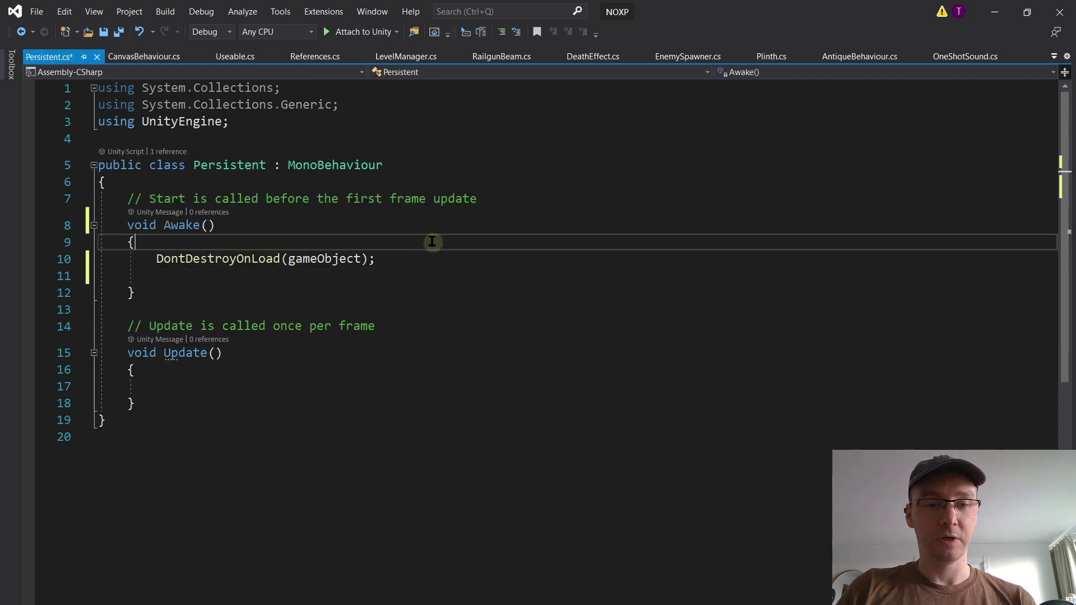
key("Return")
type("re")
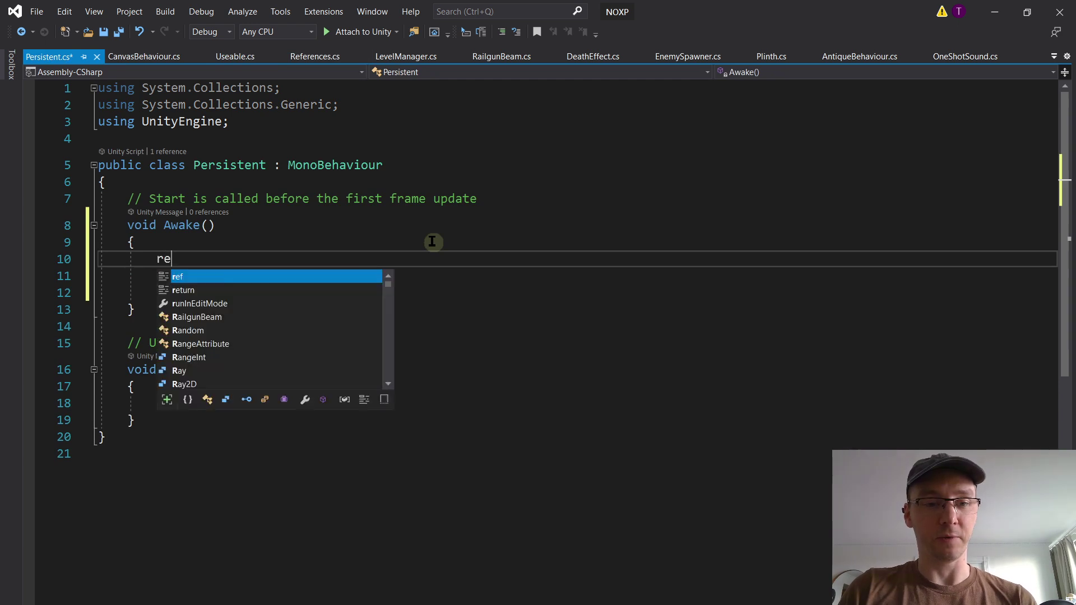
type("fereence")
key("BackSpace")
key("BackSpace")
key("BackSpace")
key("BackSpace")
type("nces.")
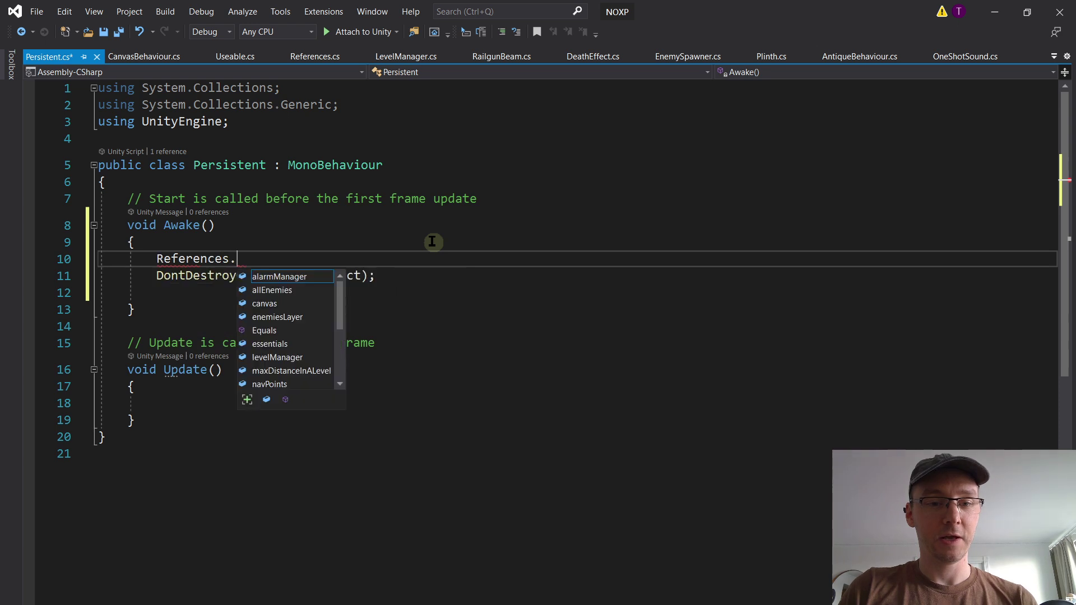
type("essentials = this;")
key("ctrl+s")
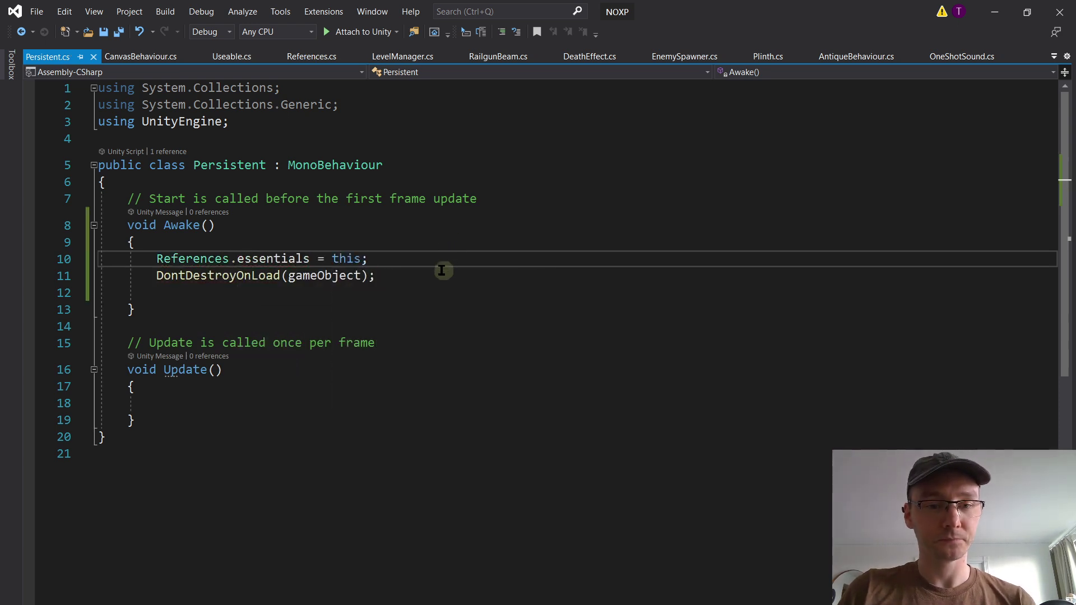
Step: Remove the empty line after the DontDestroyOnLoad call in Awake and save the script
left_click(441, 275)
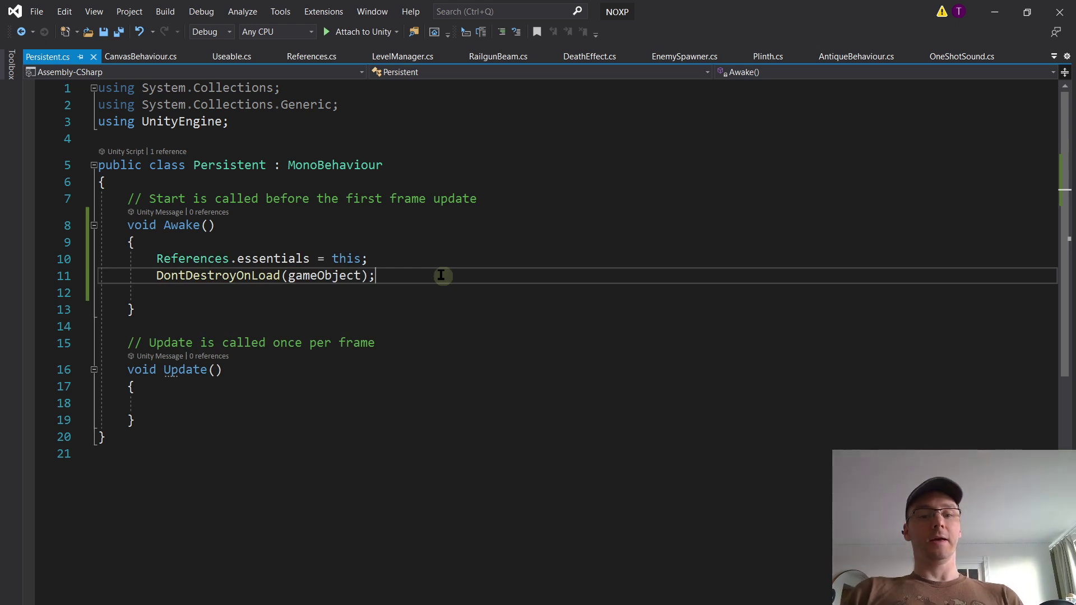
key("shift+Down")
key("Delete")
key("ctrl+s")
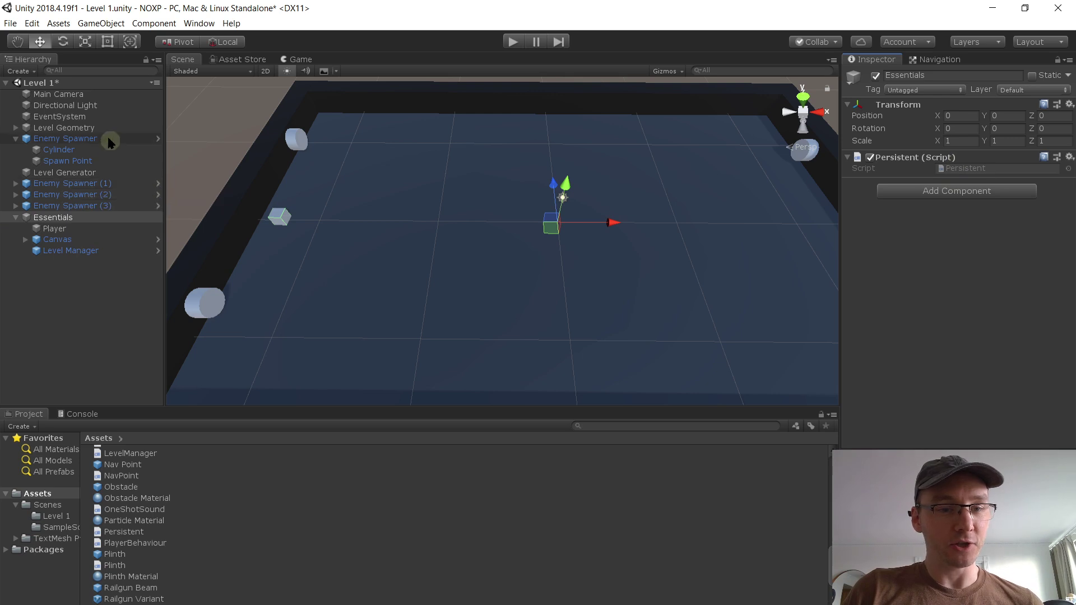
Step: Return to Unity and set the Level Generator's number of guards and number of spawners to 1 each
left_click(100, 172)
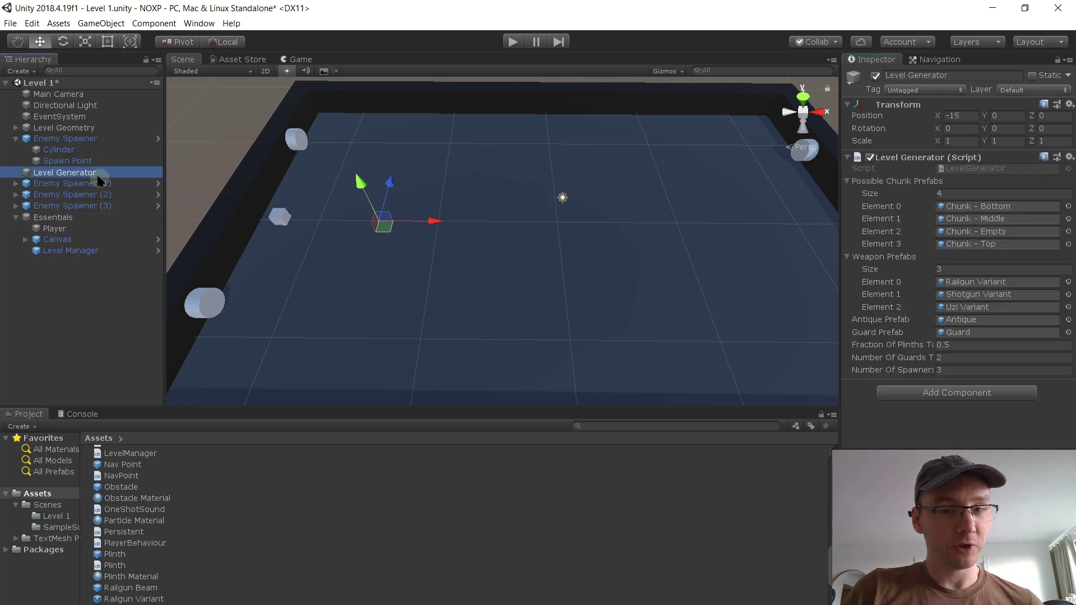
left_click(946, 357)
type("1")
key("Tab")
type("1")
key("Return")
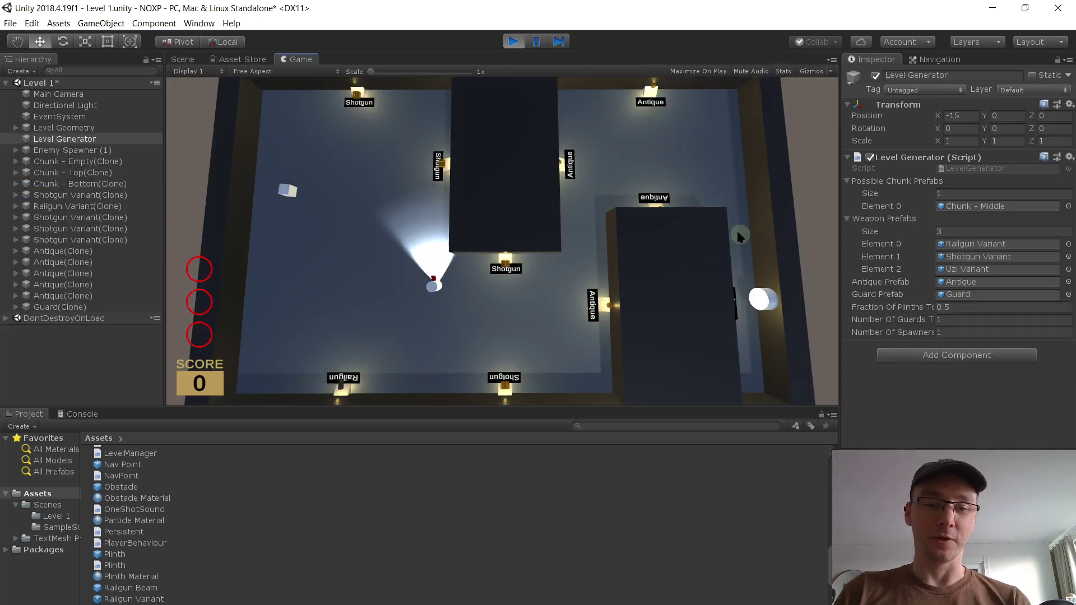
Step: Play-test Level 1 by moving the player to the railgun, taking it and firing at the guard
key("s")
key("e")
key("w")
left_click(492, 162)
left_click(491, 159)
key("d")
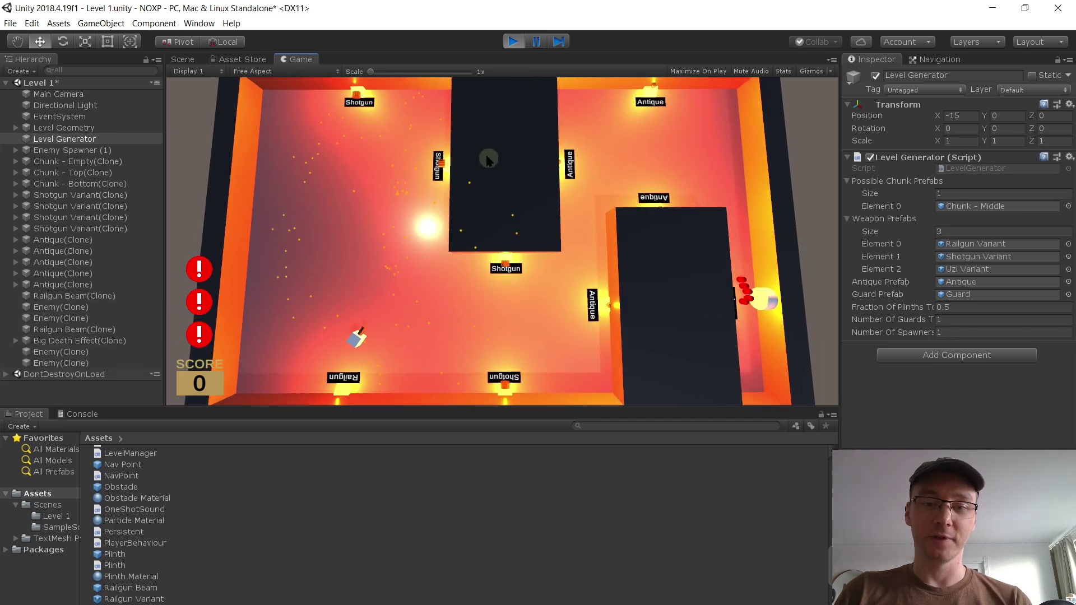
key("w")
key("d")
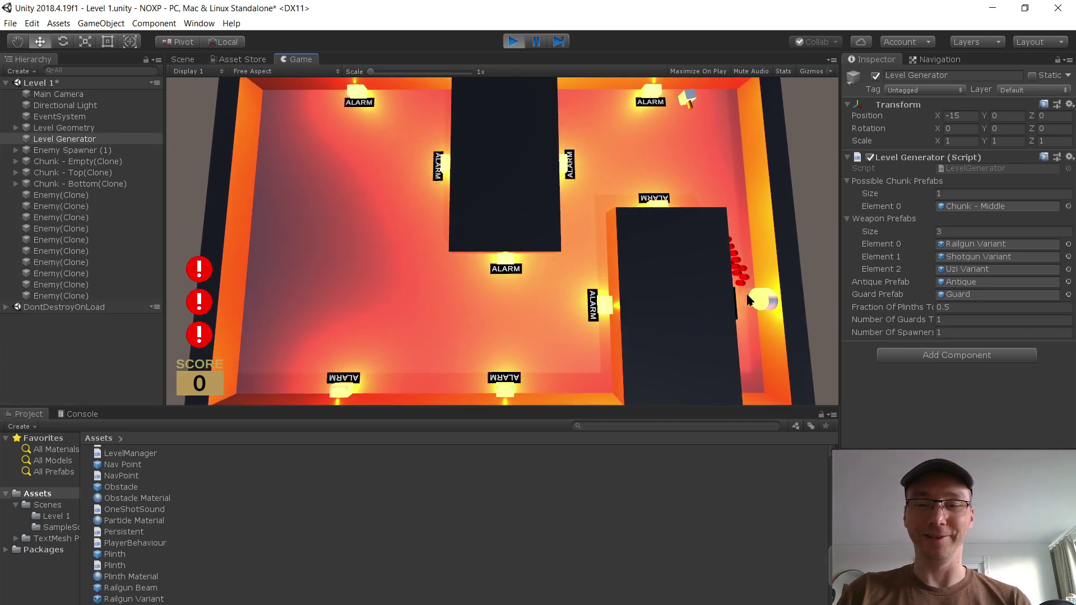
Step: Shoot the remaining enemies in Level 1 and keep playing into Level 2
left_click(736, 291)
left_click(737, 289)
left_click(740, 285)
key("a")
key("s")
key("w")
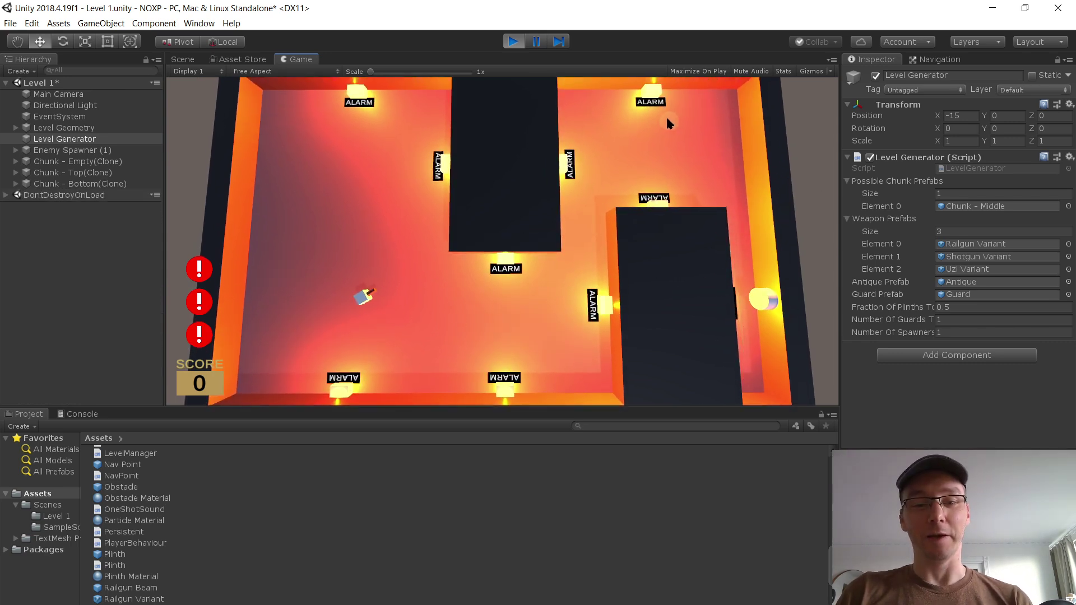
key("a")
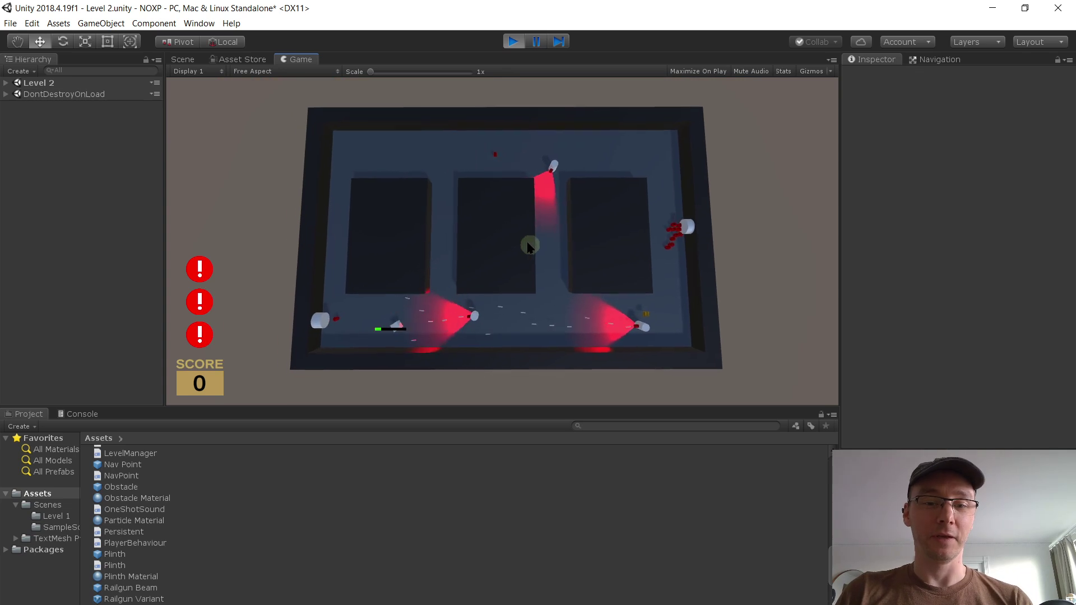
Step: Bring up the in-game menu in Level 2, pause play mode and examine the level in the Scene view
key("Escape")
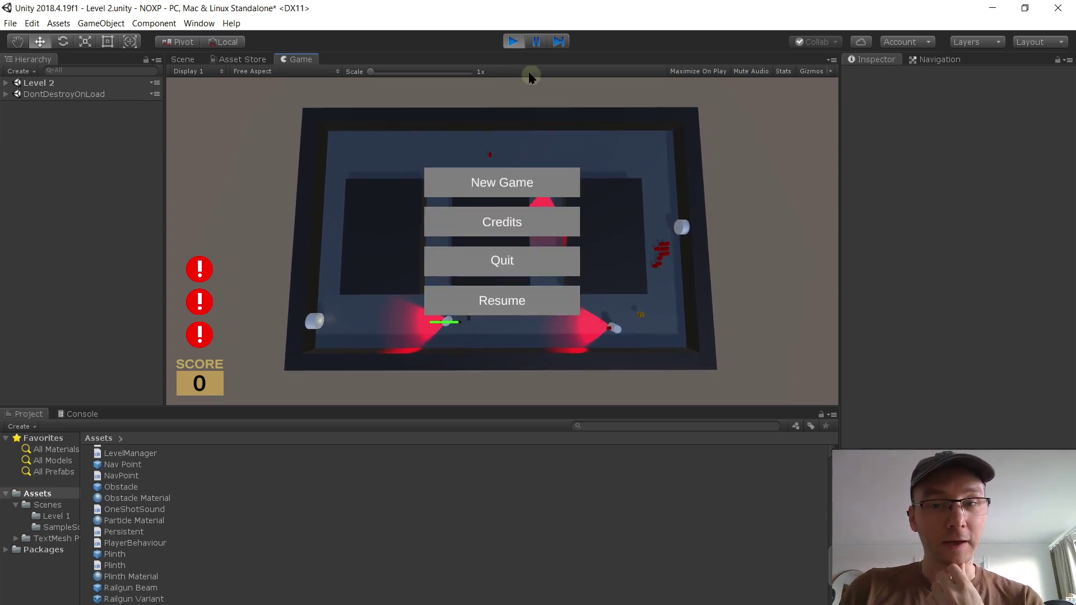
left_click(536, 41)
key("ctrl+1")
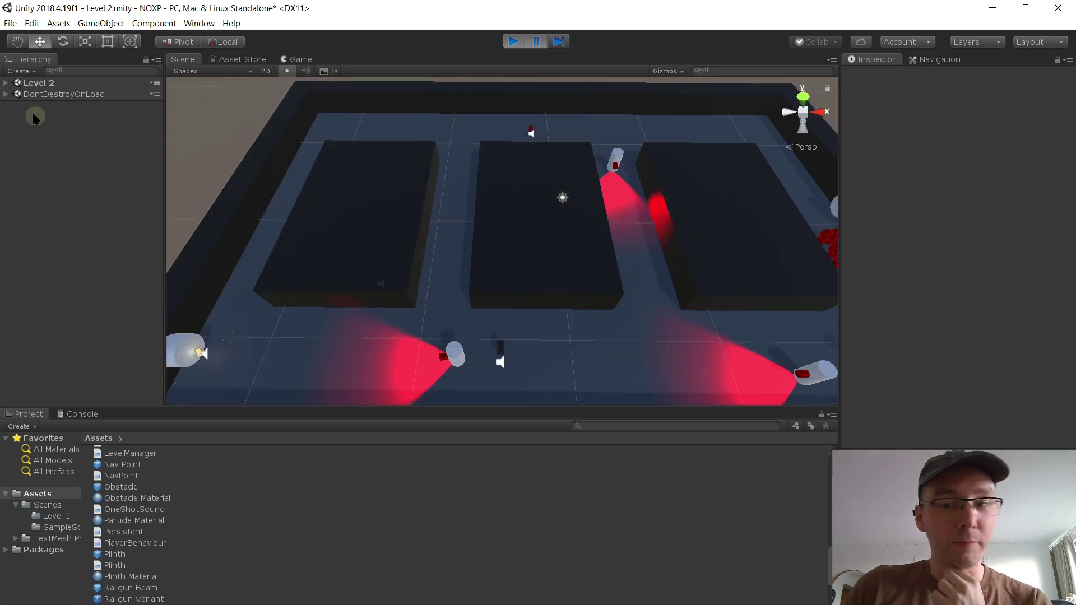
left_click(536, 42)
left_click(537, 41)
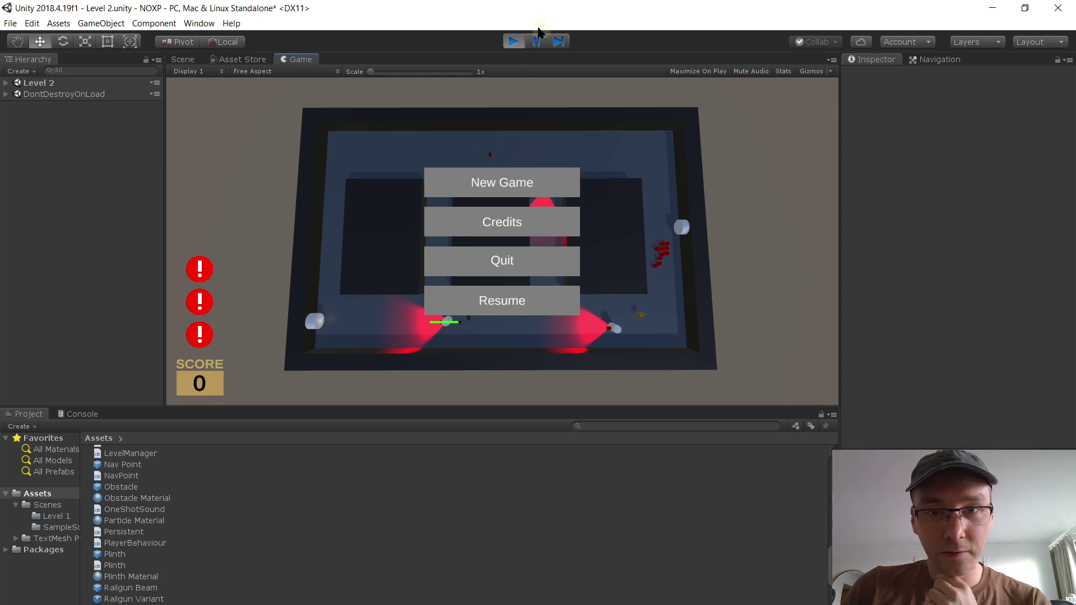
left_click(537, 43)
right_click_drag(371, 168, 403, 196)
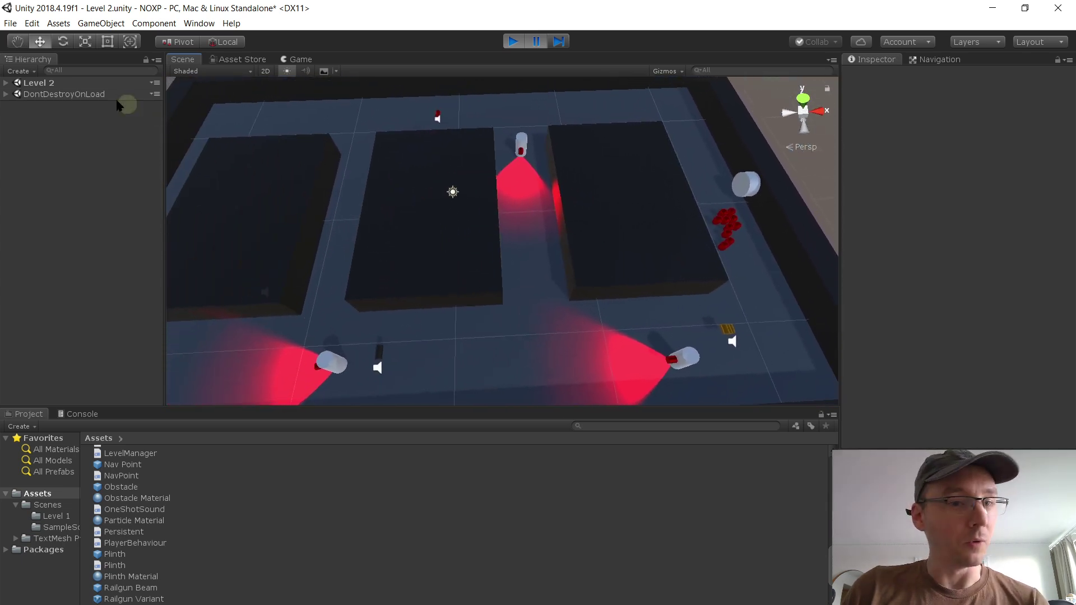
Step: Examine the objects listed under the Level 2 scene and under DontDestroyOnLoad, including the contents of Essentials
left_click(8, 83)
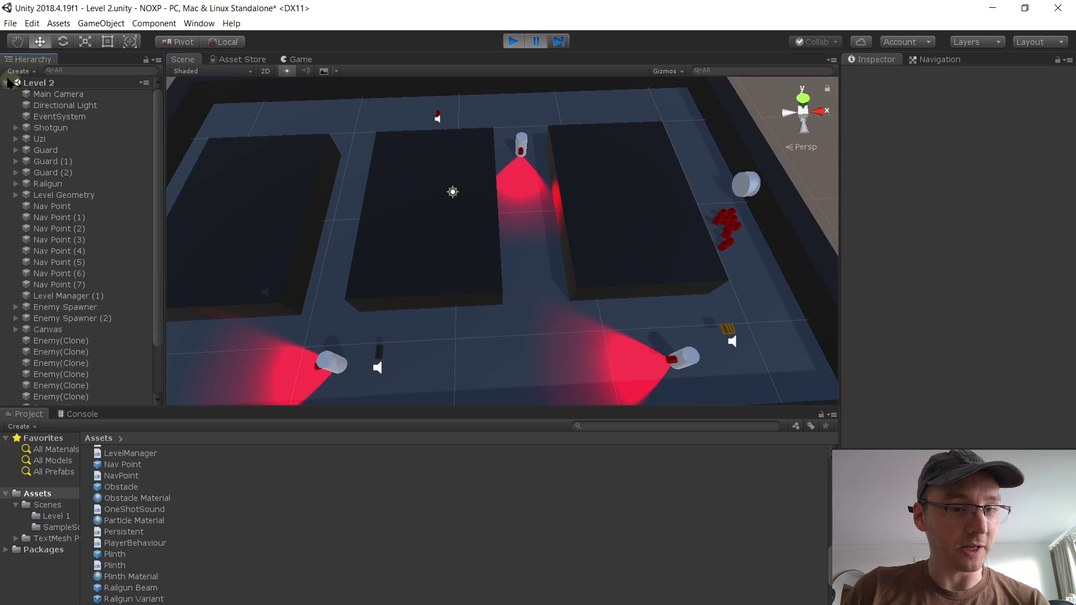
left_click(8, 83)
left_click(7, 94)
left_click(7, 94)
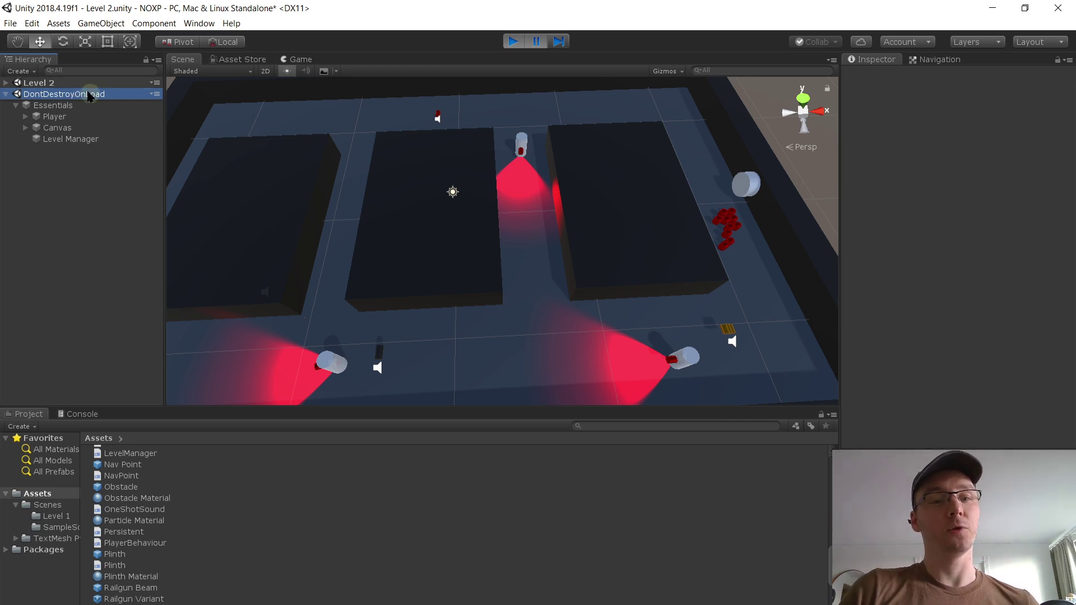
left_click(5, 83)
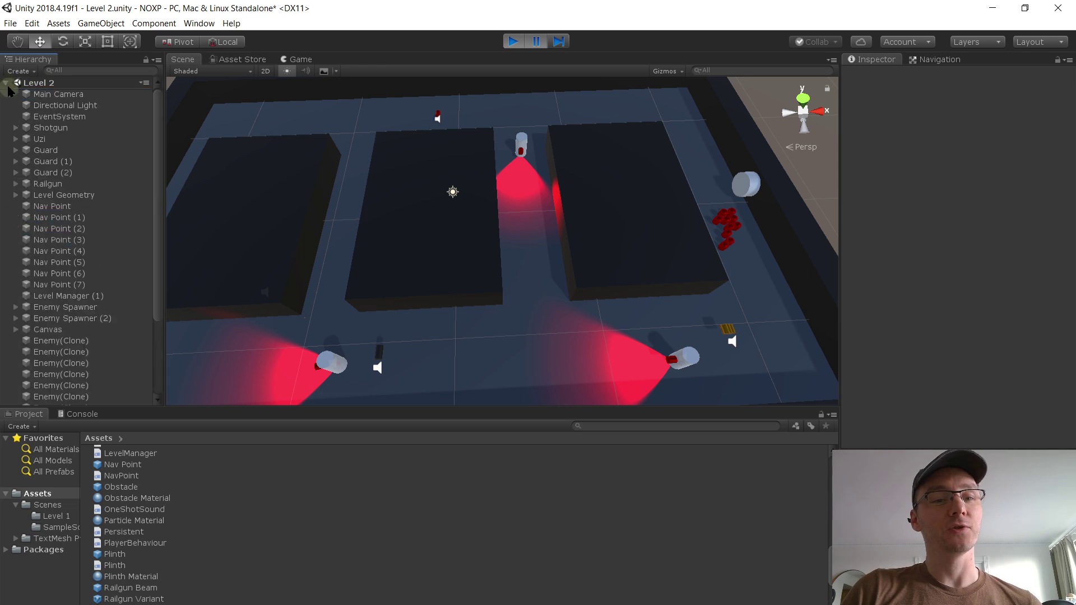
left_click(22, 71)
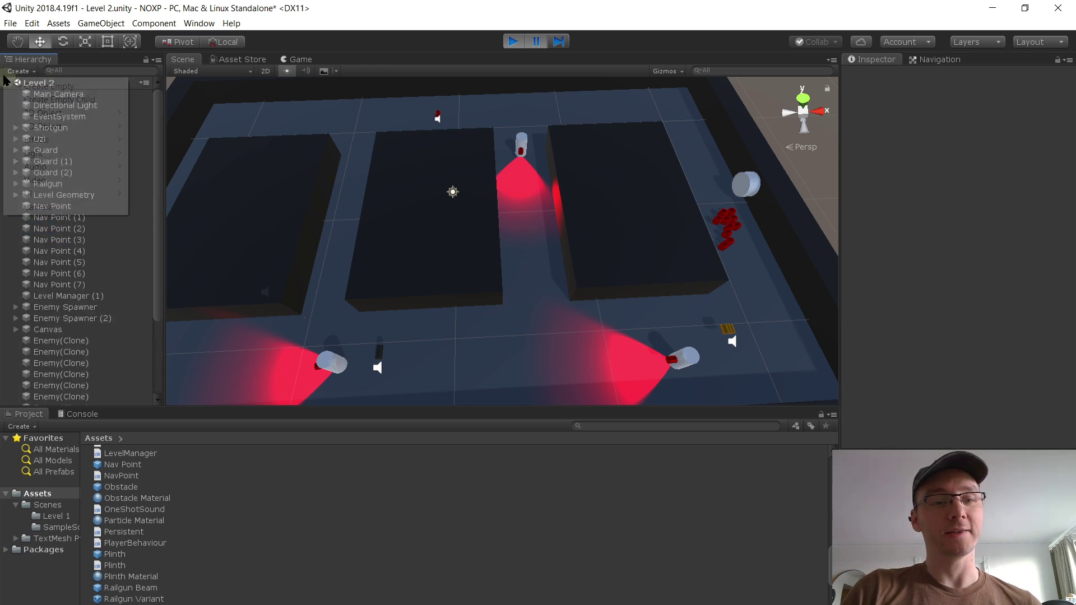
left_click(96, 58)
left_click(6, 84)
left_click(28, 83)
left_click(42, 94)
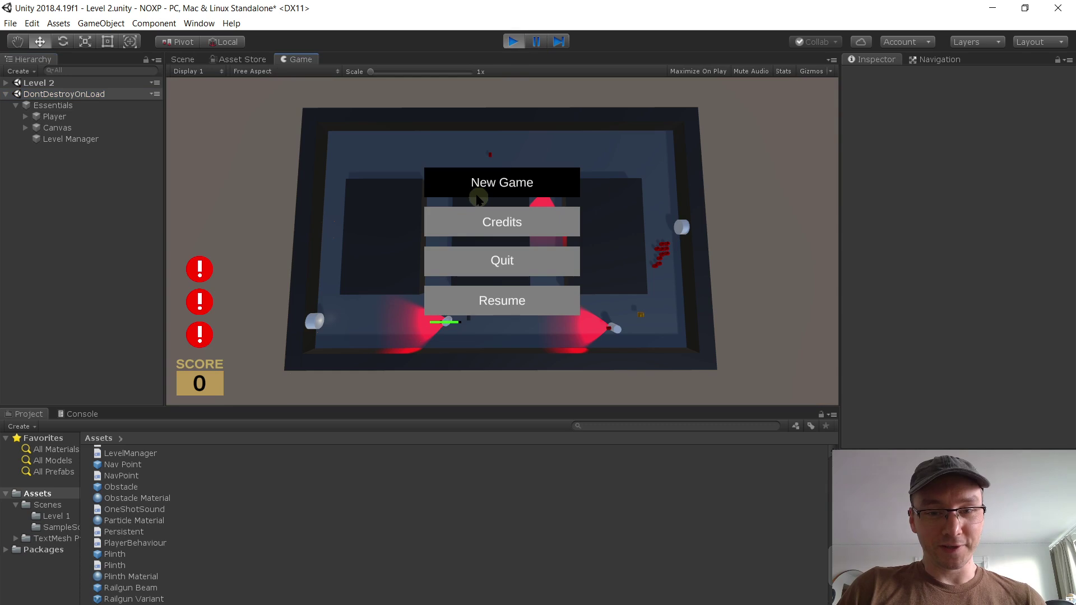
Step: Start a new game from the in-game menu and play through Level 1 with the player
left_click(473, 185)
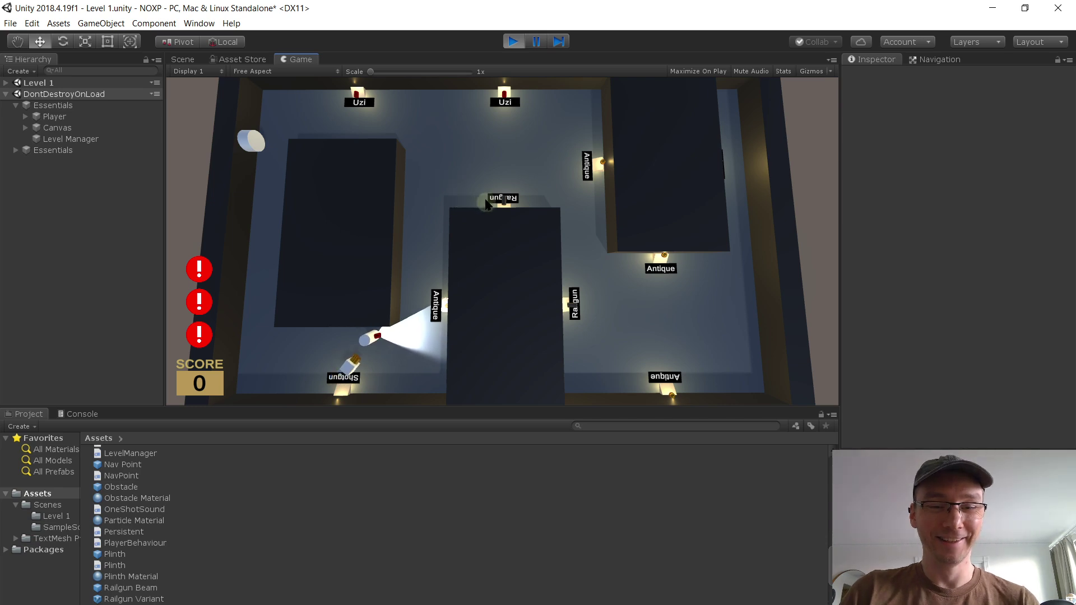
left_click(507, 219)
key("a")
key("w")
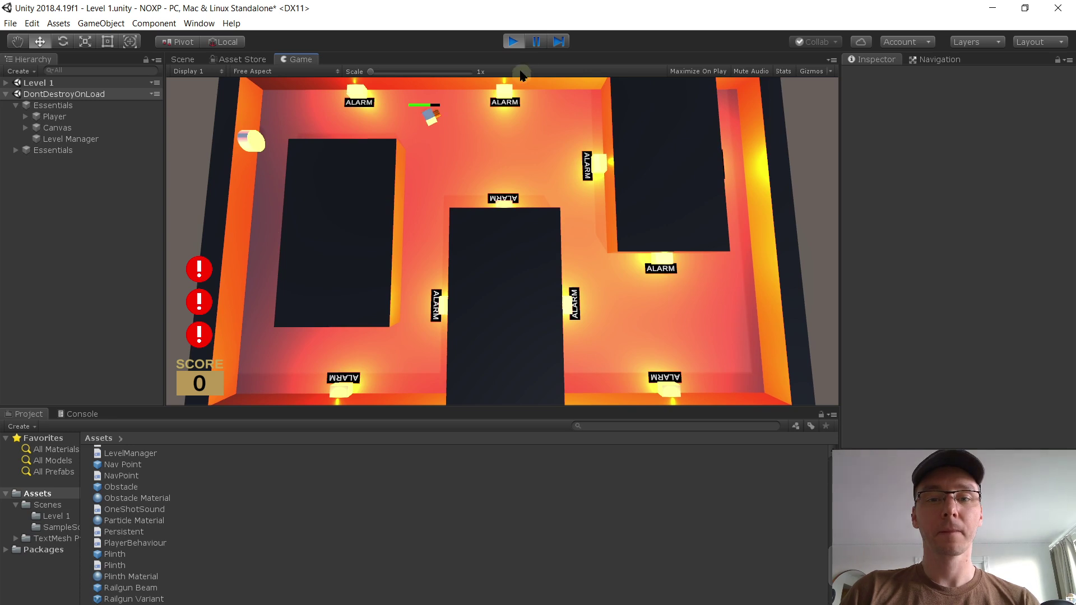
Step: Pause play mode in Level 2, inspect the stationary extra Player cube and the hierarchy, and stop the play-test
left_click(535, 44)
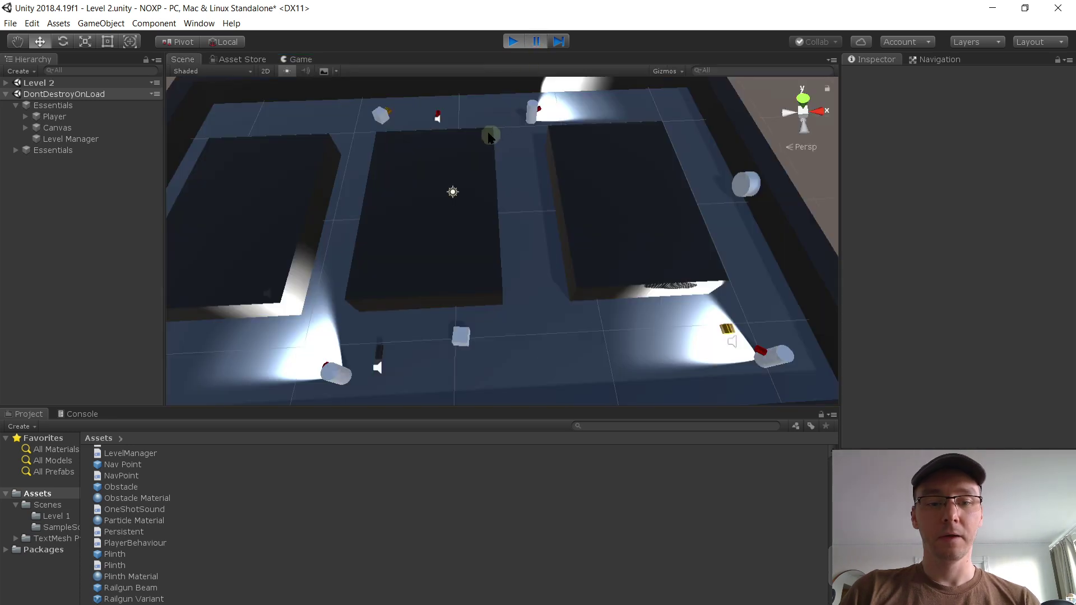
right_click_drag(484, 139, 438, 208)
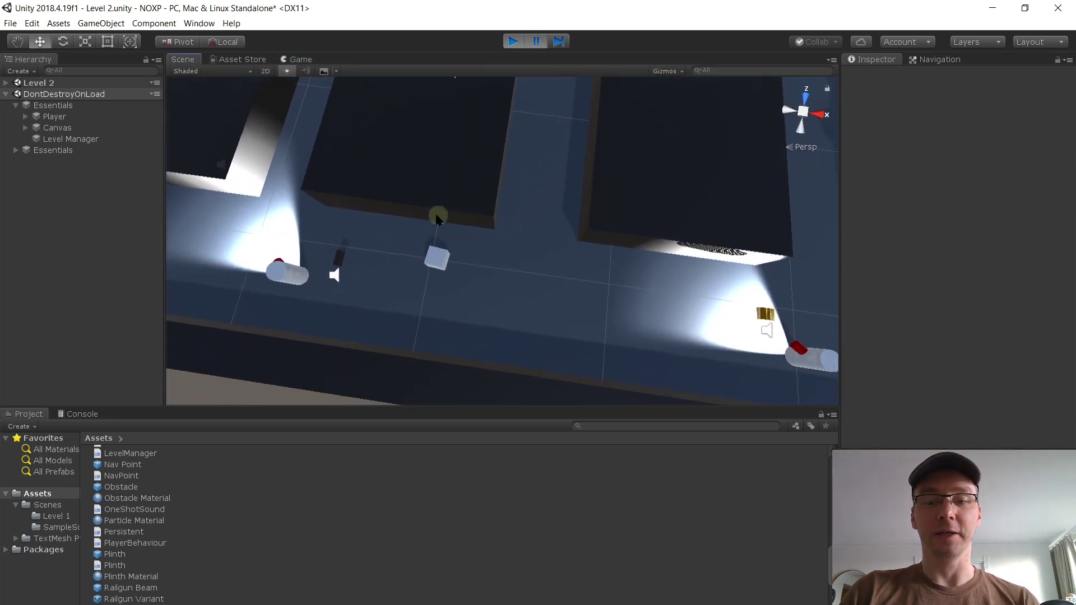
left_click(439, 266)
right_click_drag(439, 265, 431, 119)
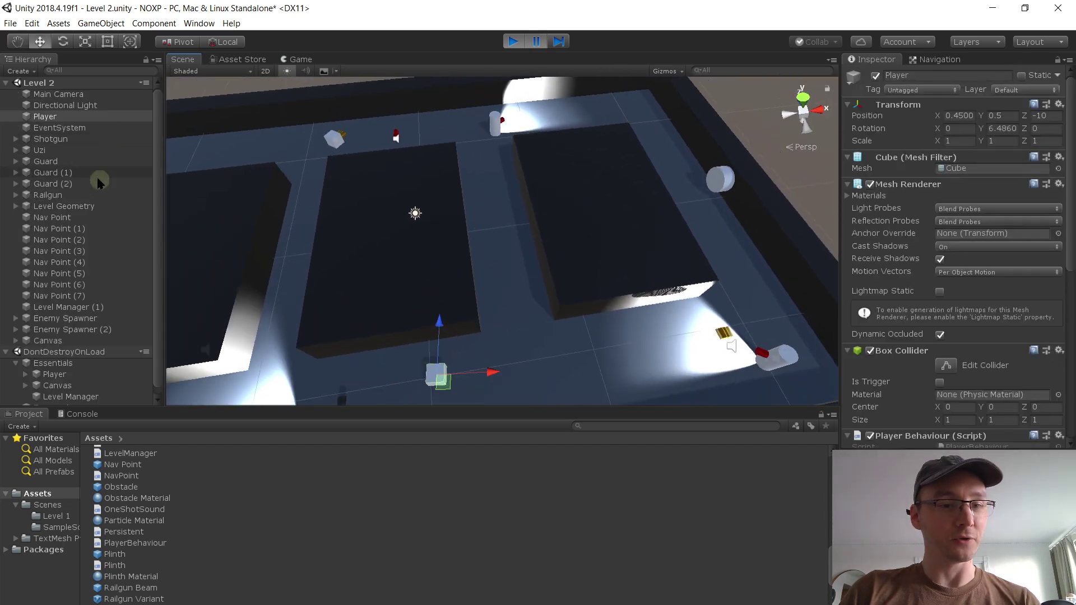
right_click_drag(420, 252, 396, 196)
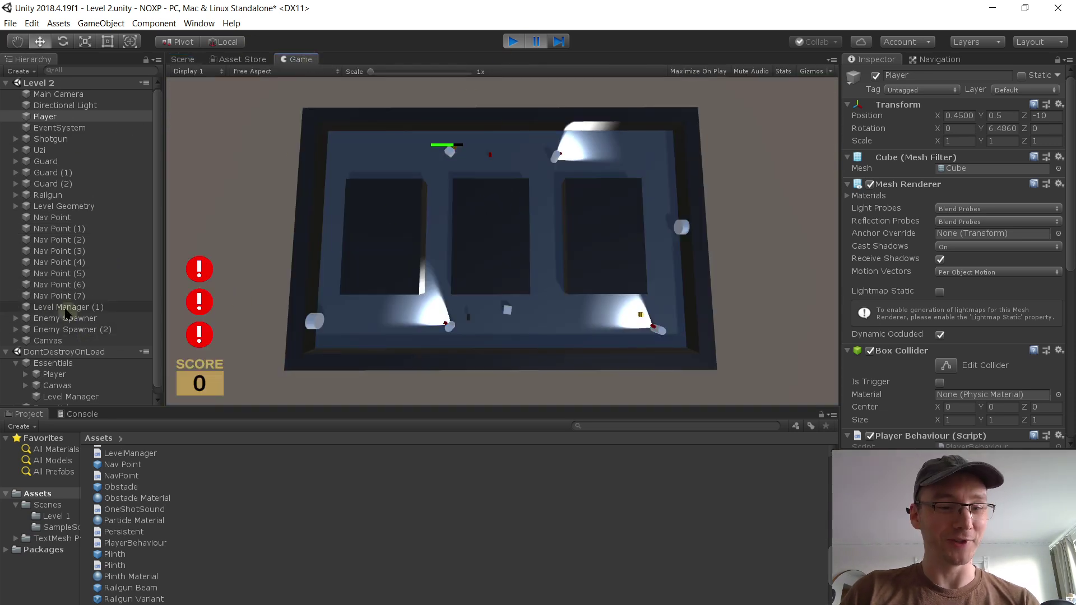
scroll(73, 353, "down", 1)
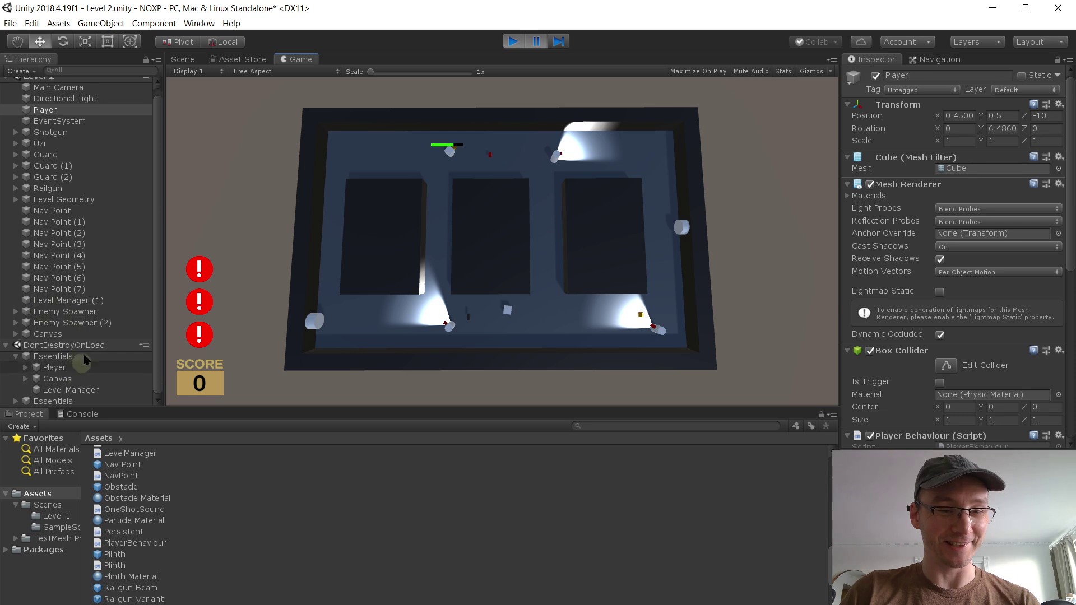
left_click(513, 41)
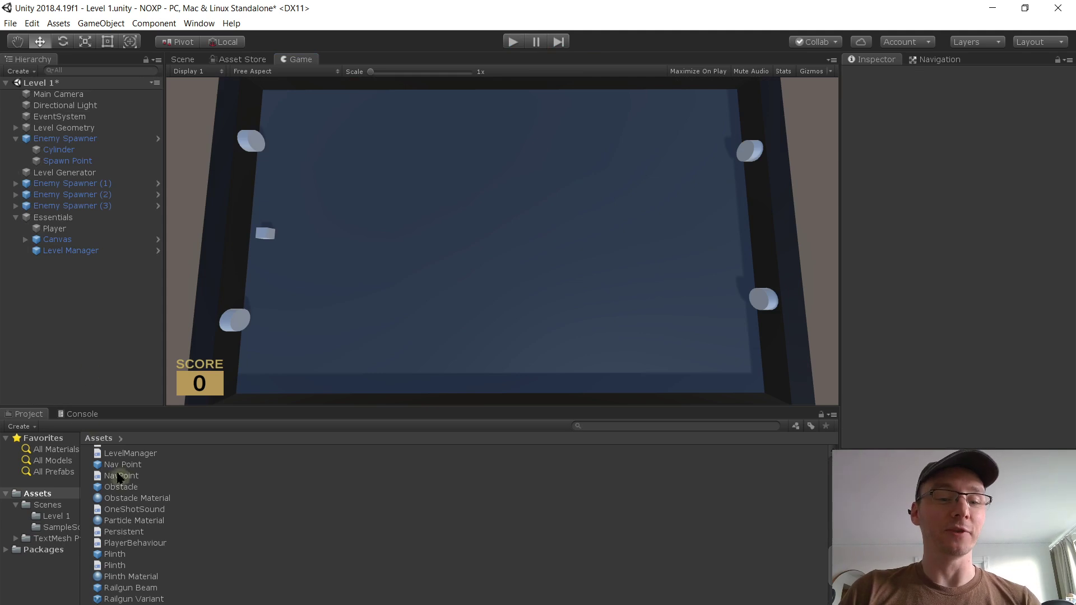
Step: Turn the Essentials object from Level 1 into a prefab in the main Assets folder
scroll(117, 492, "up", 3)
left_click(62, 505)
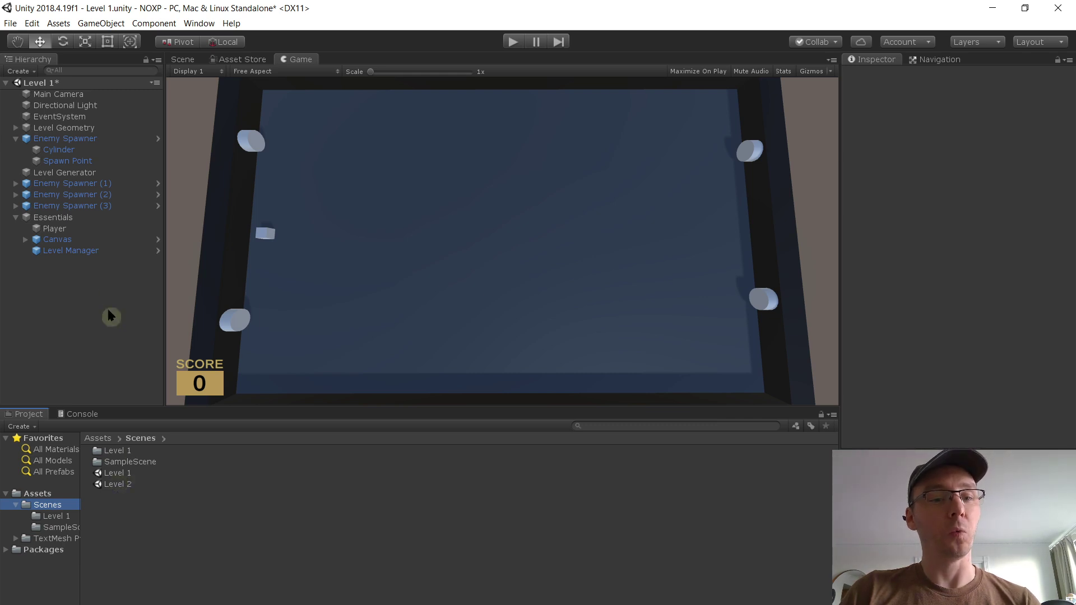
left_click(86, 217)
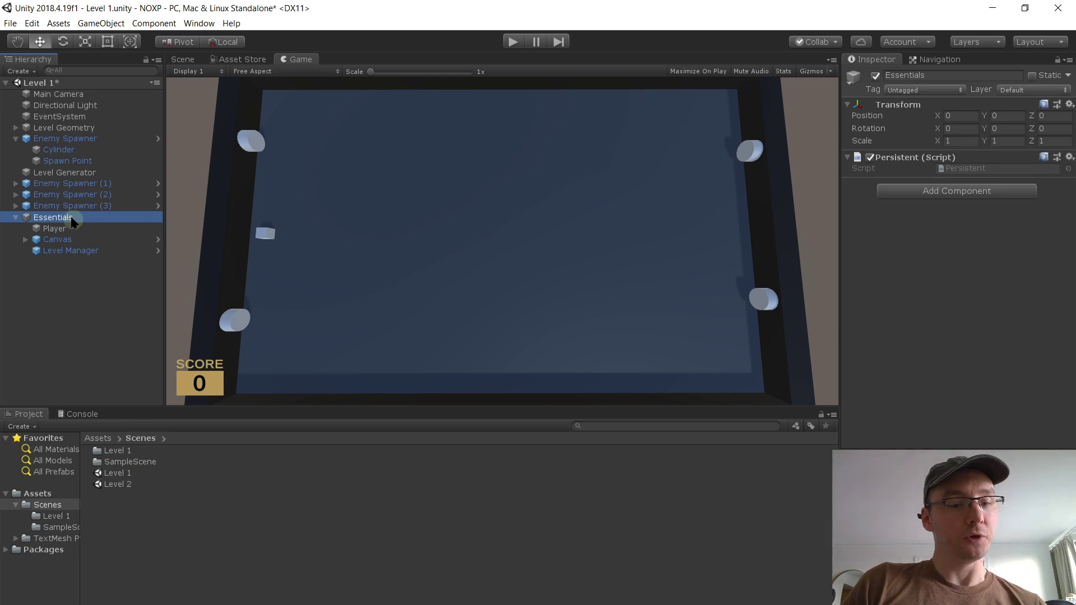
left_click(49, 504)
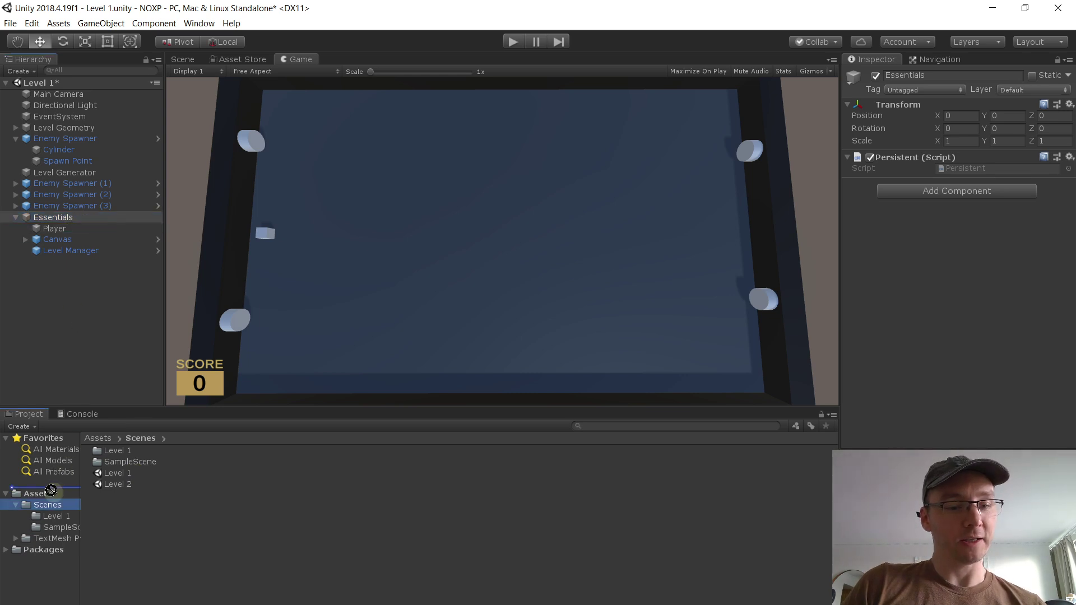
left_click_drag(52, 496, 52, 496)
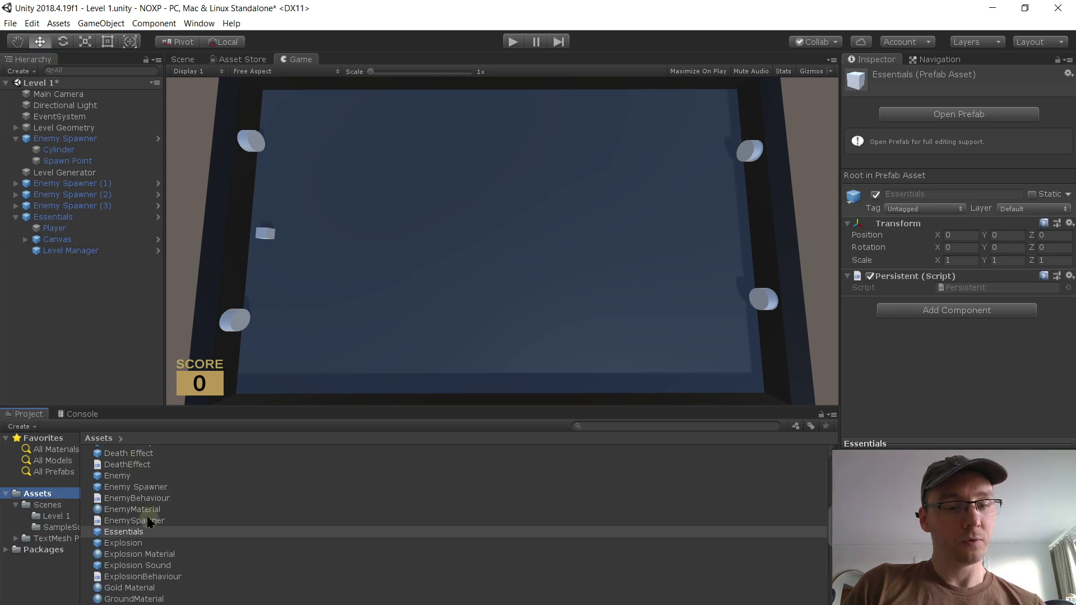
Step: Open the Essentials prefab for editing and unpack the nested Canvas and Level Manager prefabs
left_click(970, 113)
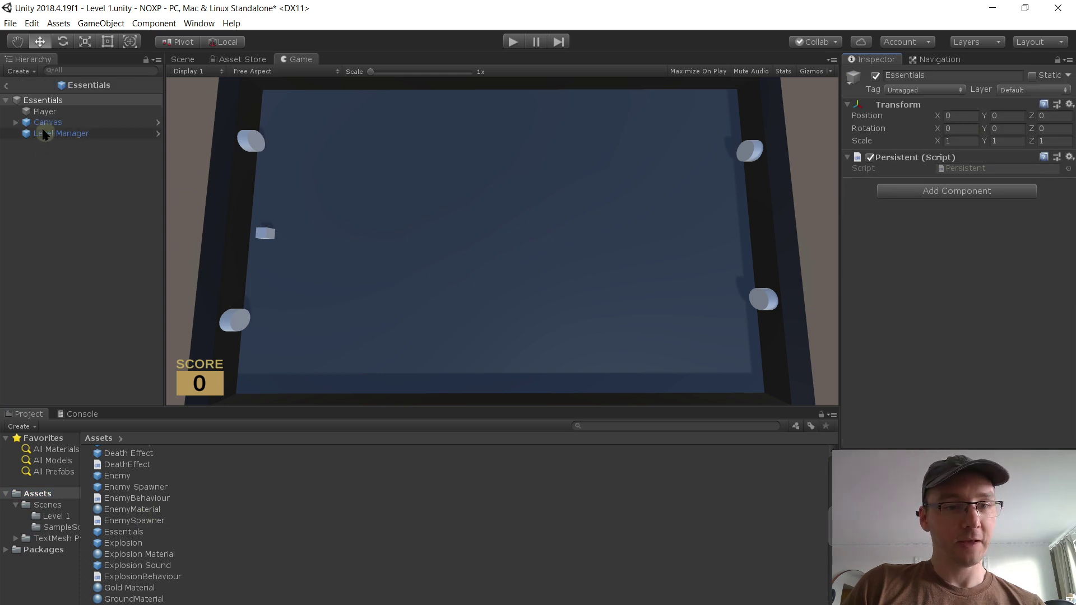
left_click(43, 134)
left_click(56, 124)
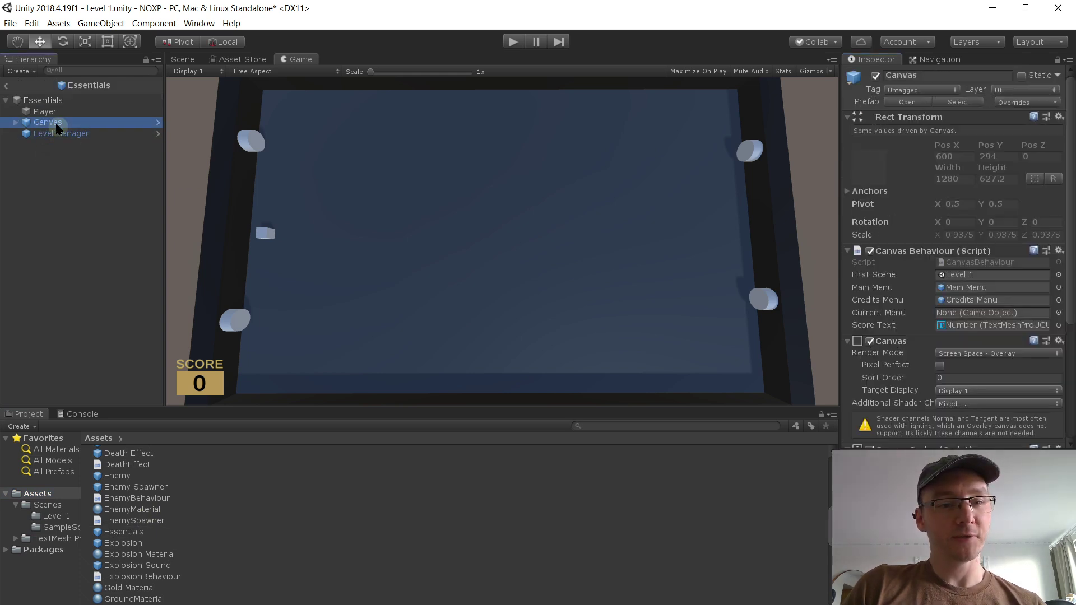
right_click(56, 129)
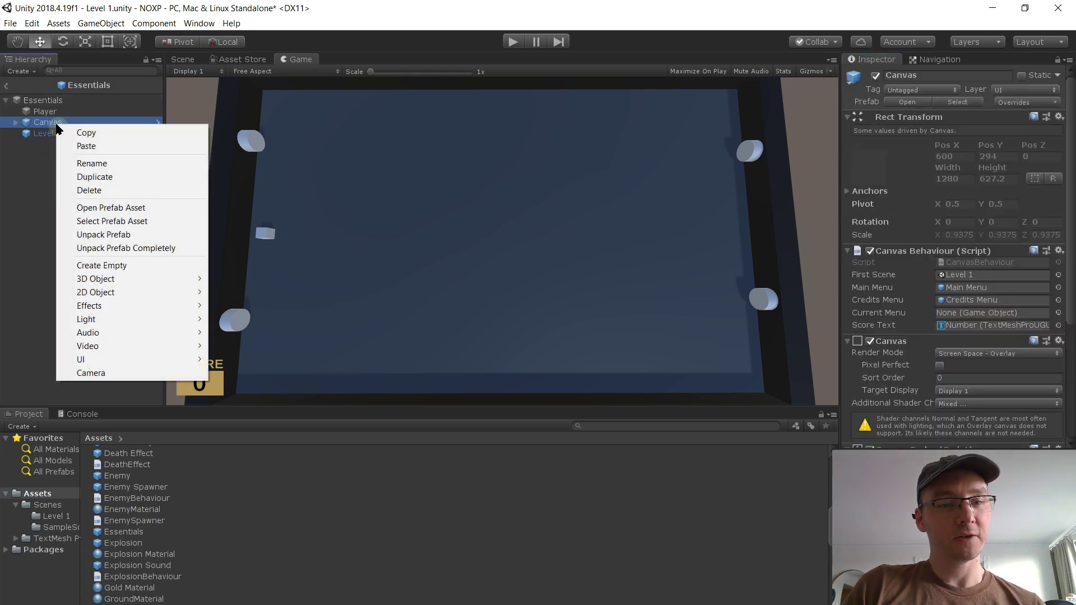
left_click(122, 240)
right_click(73, 134)
left_click(127, 241)
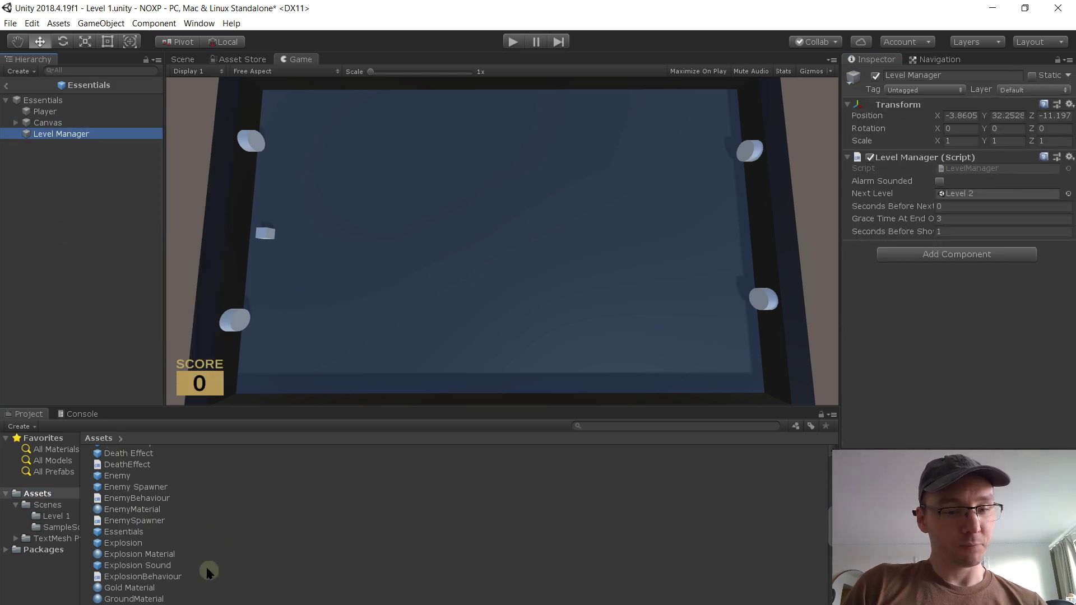
Step: Delete the standalone Level Manager prefab asset from the Assets folder
scroll(177, 578, "down", 4)
left_click(152, 541)
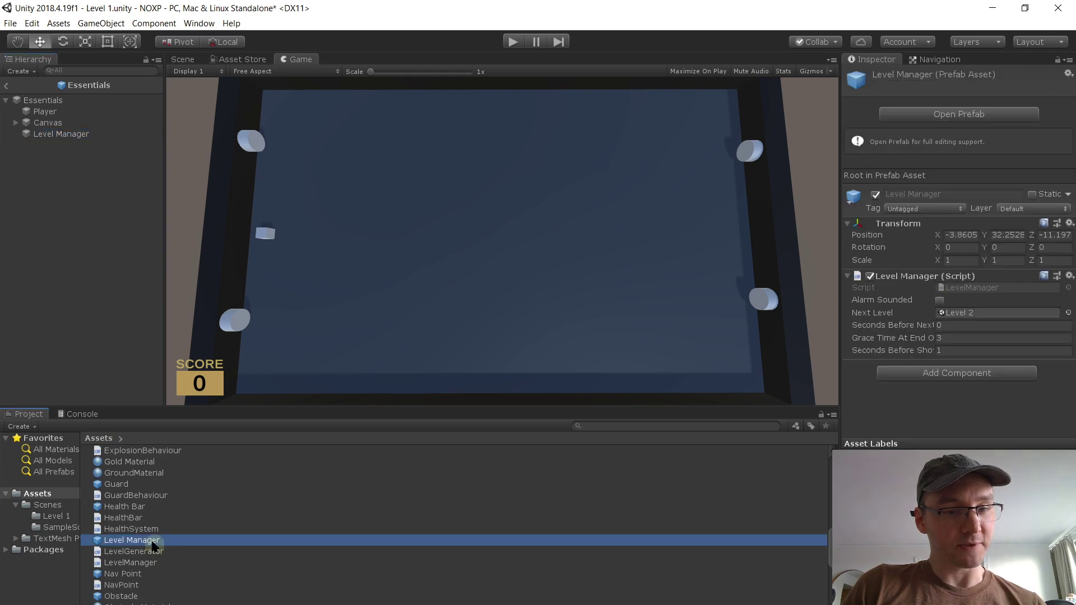
scroll(192, 536, "up", 2)
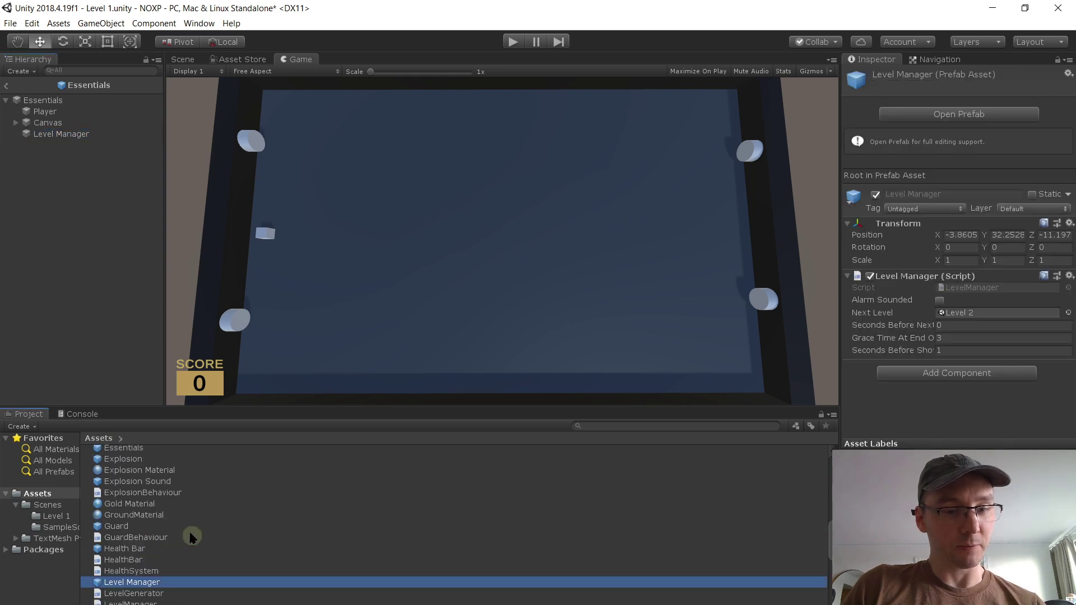
scroll(188, 526, "down", 2)
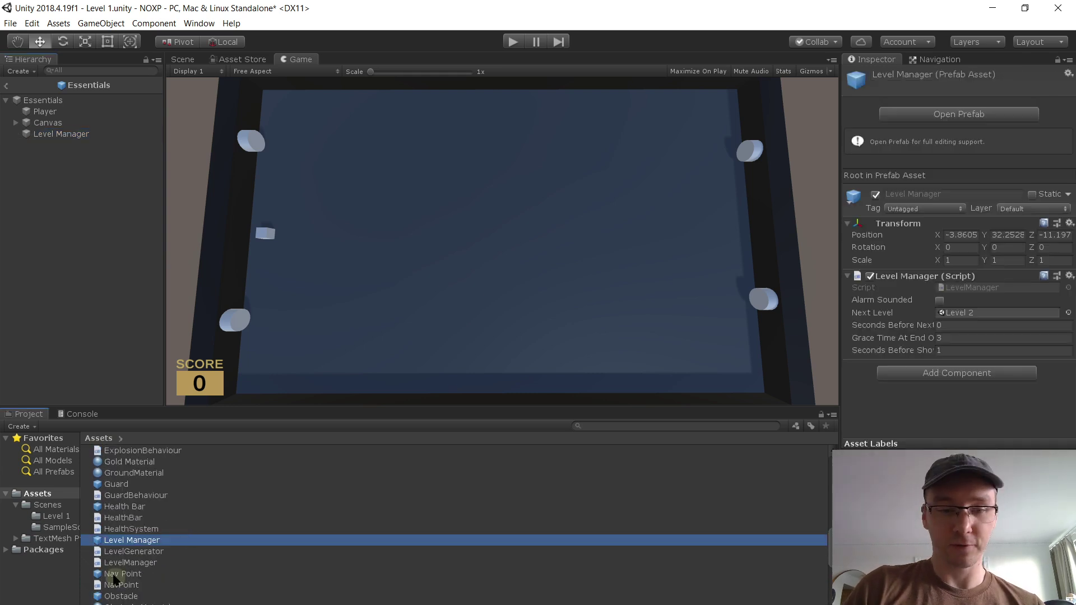
key("Delete")
left_click(574, 354)
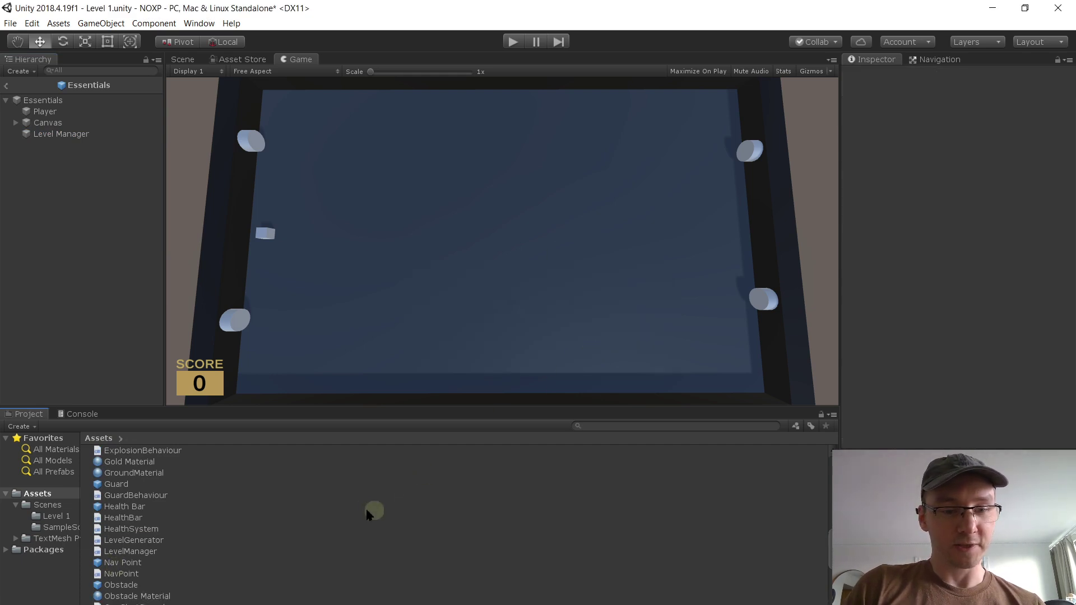
Step: Delete the standalone Canvas prefab asset from the Assets folder
scroll(209, 512, "up", 8)
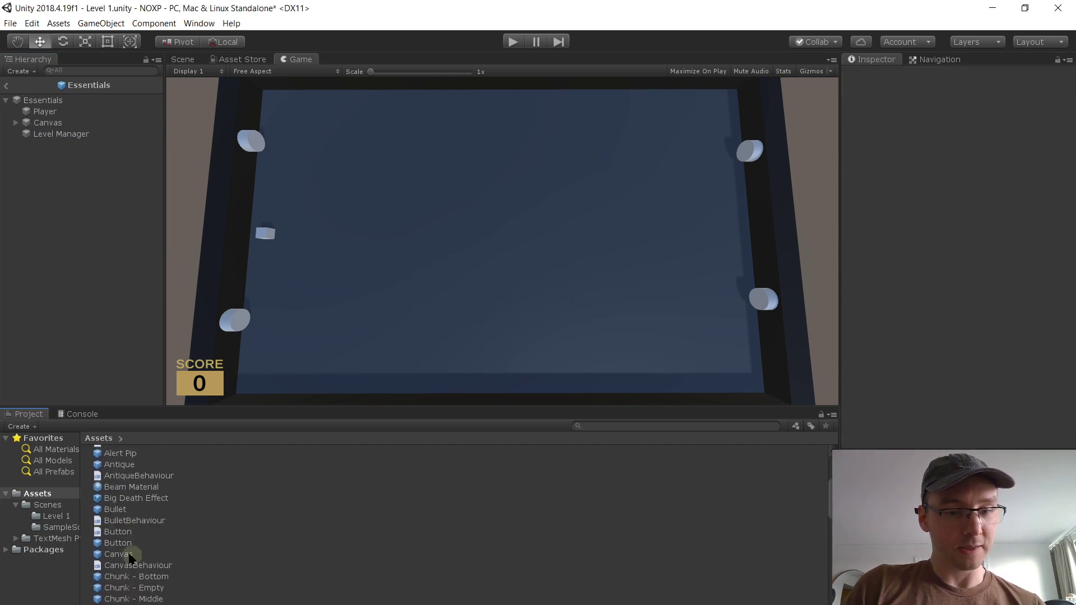
left_click(129, 554)
key("Delete")
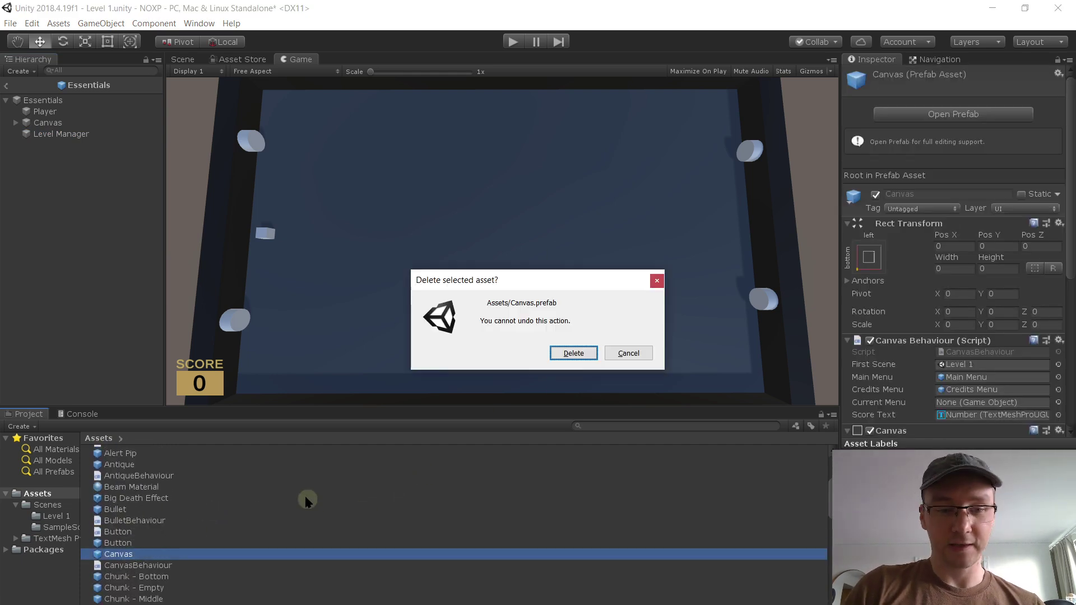
left_click(572, 354)
Step: Review the Essentials prefab's root and its Player, Canvas and Level Manager children, and collapse the root
left_click(16, 123)
left_click(16, 122)
left_click(50, 111)
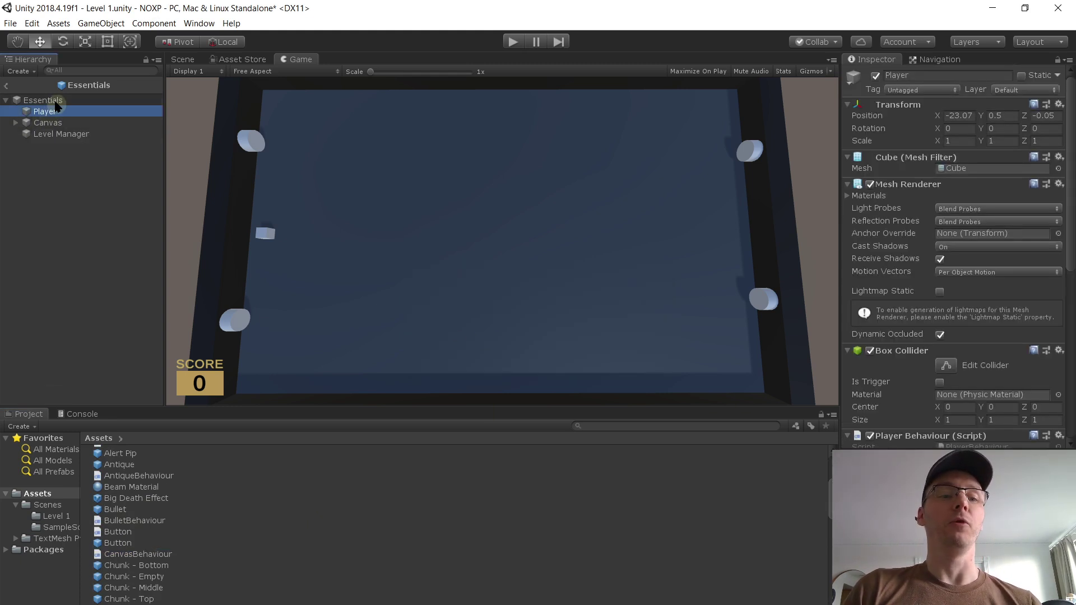
left_click(54, 100)
left_click(56, 111)
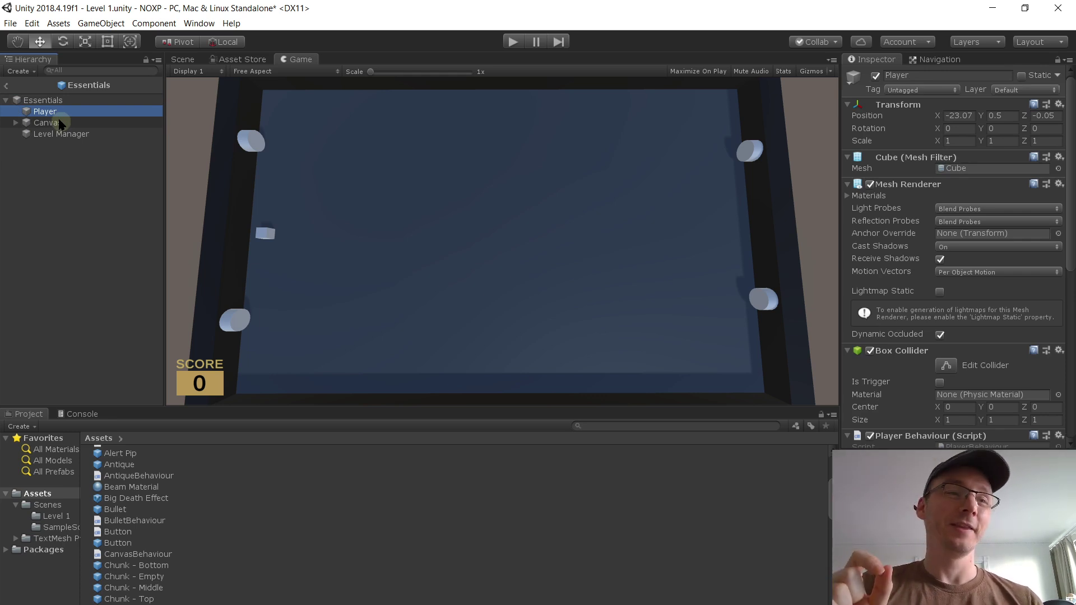
left_click(62, 100)
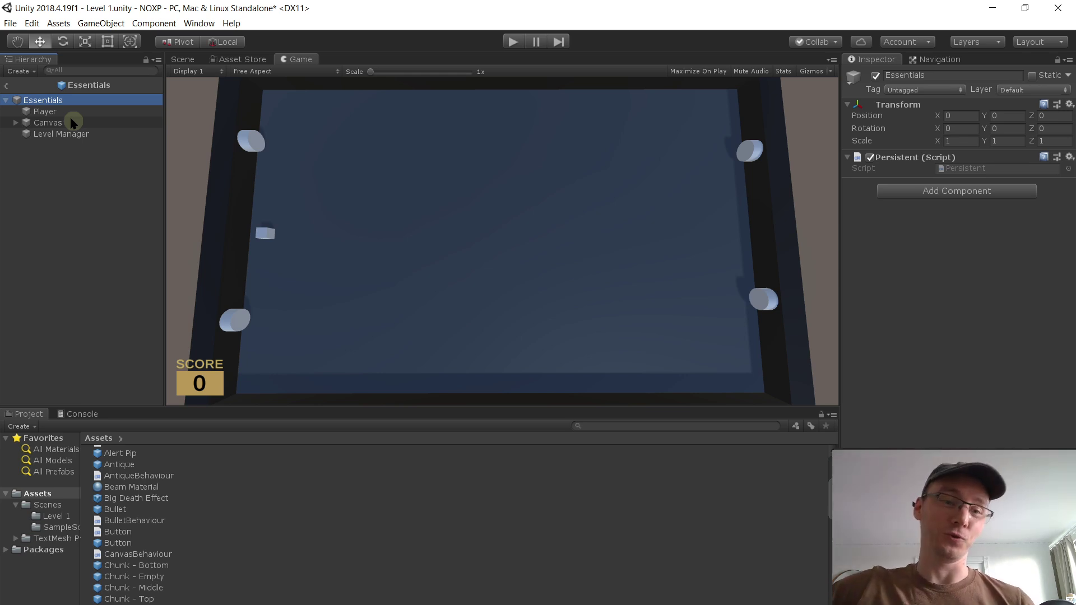
left_click(80, 133)
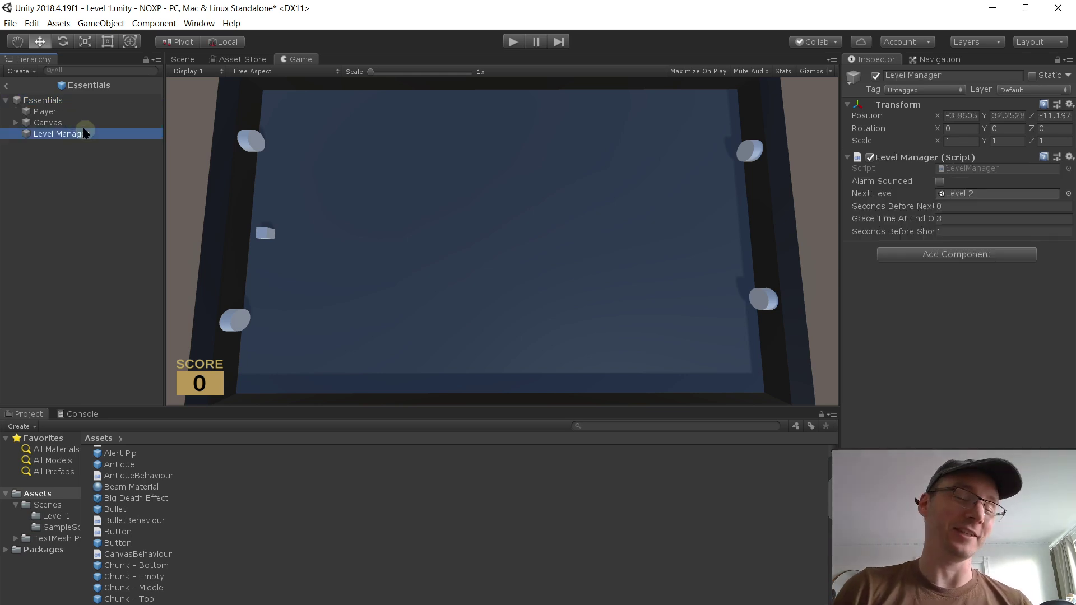
left_click(78, 100)
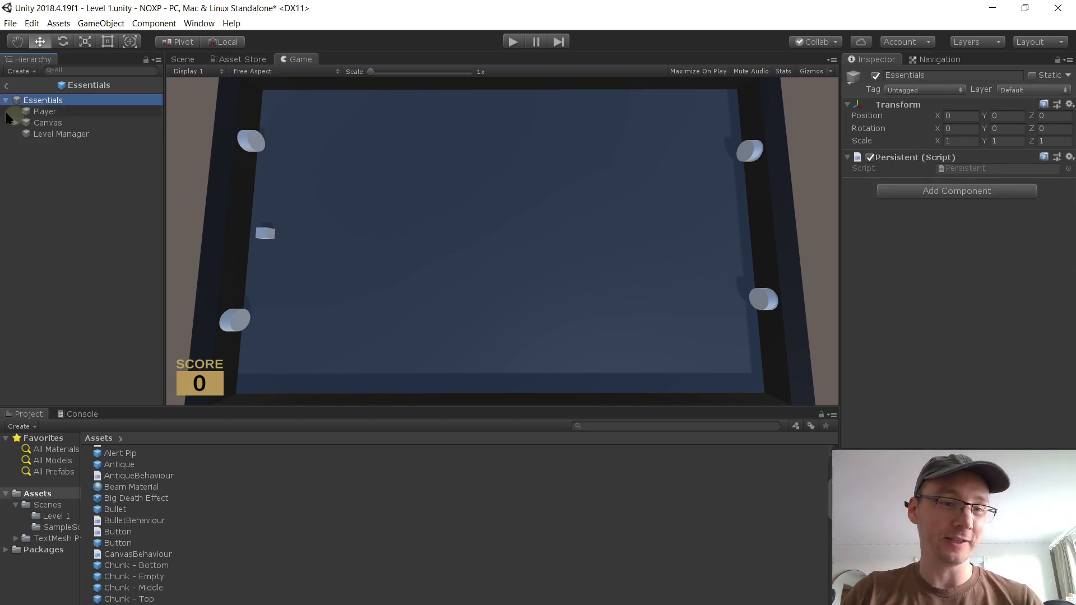
left_click(39, 112)
left_click(47, 123)
left_click(50, 135)
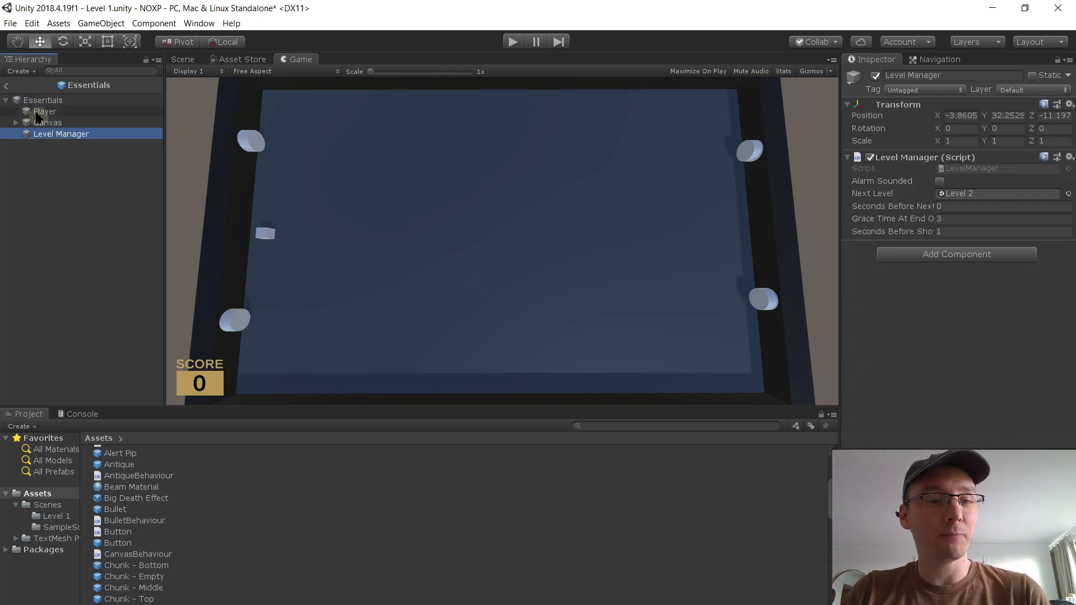
left_click(35, 113)
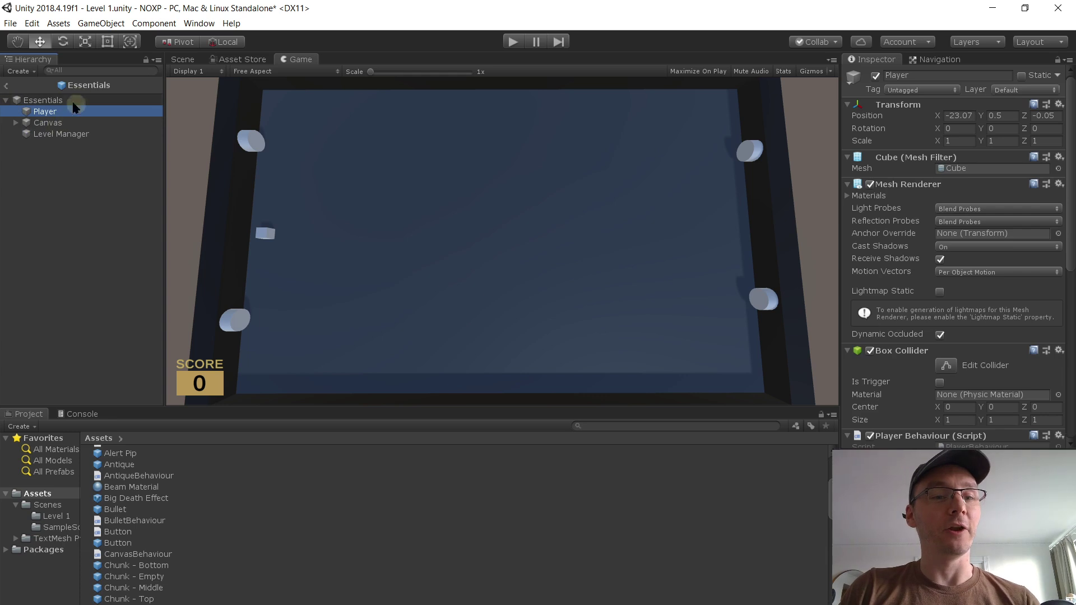
left_click(6, 100)
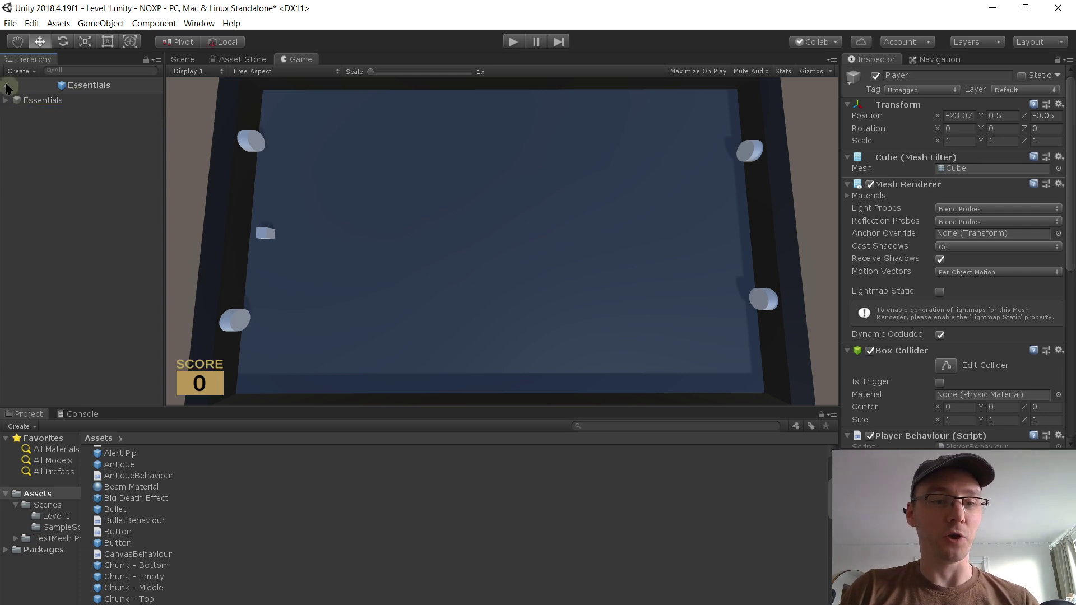
Step: Leave prefab editing and delete the Essentials instance from the Level 1 scene
left_click(6, 85)
left_click(66, 217)
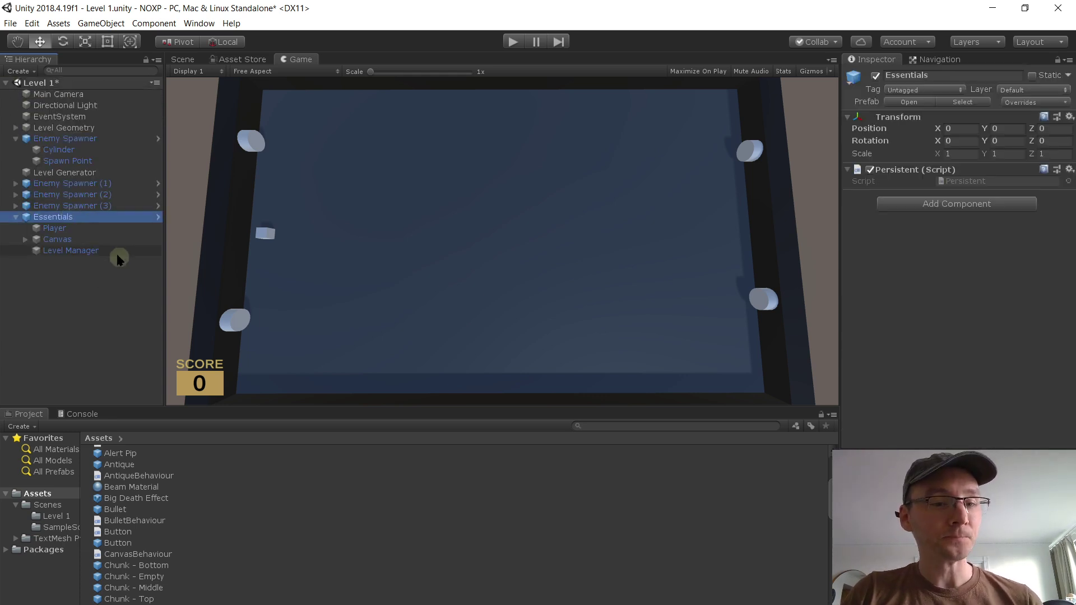
key("Delete")
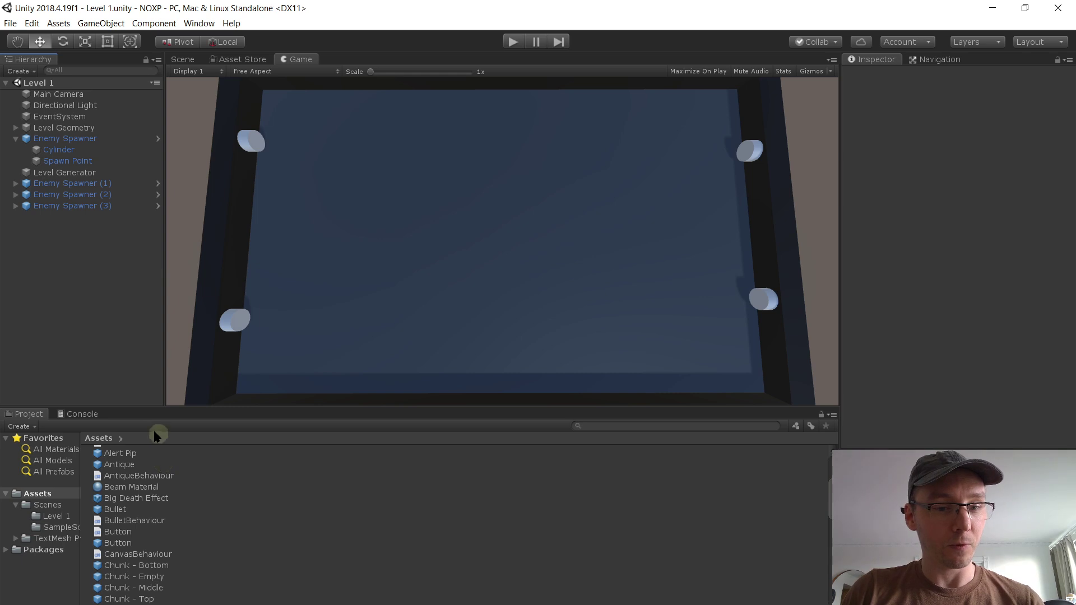
Step: Create a new scene named Startup in the Scenes folder and open it
left_click(48, 505)
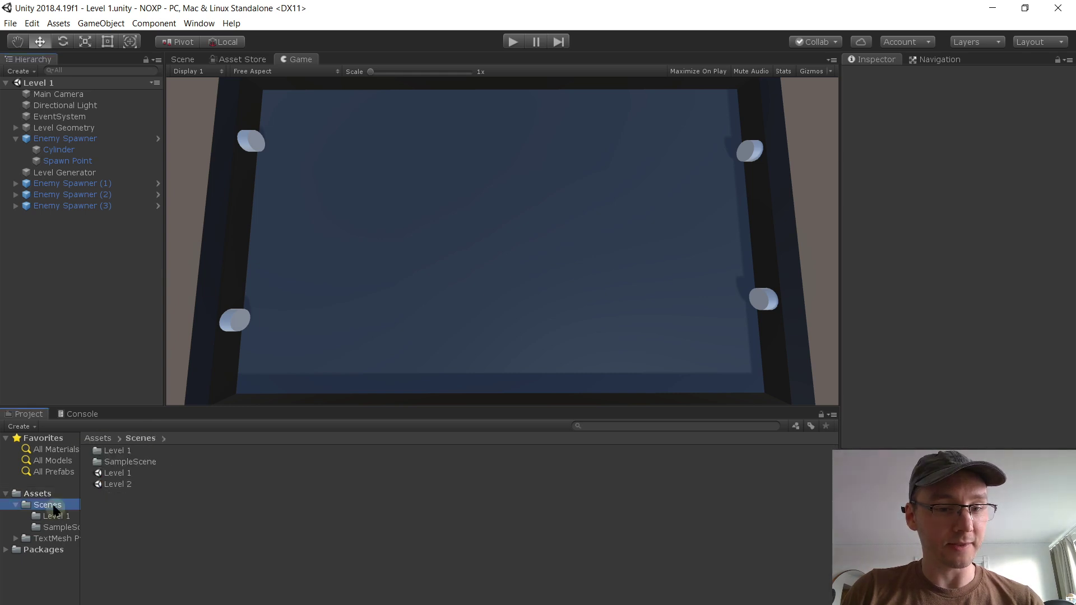
right_click(140, 521)
mouse_move(211, 232)
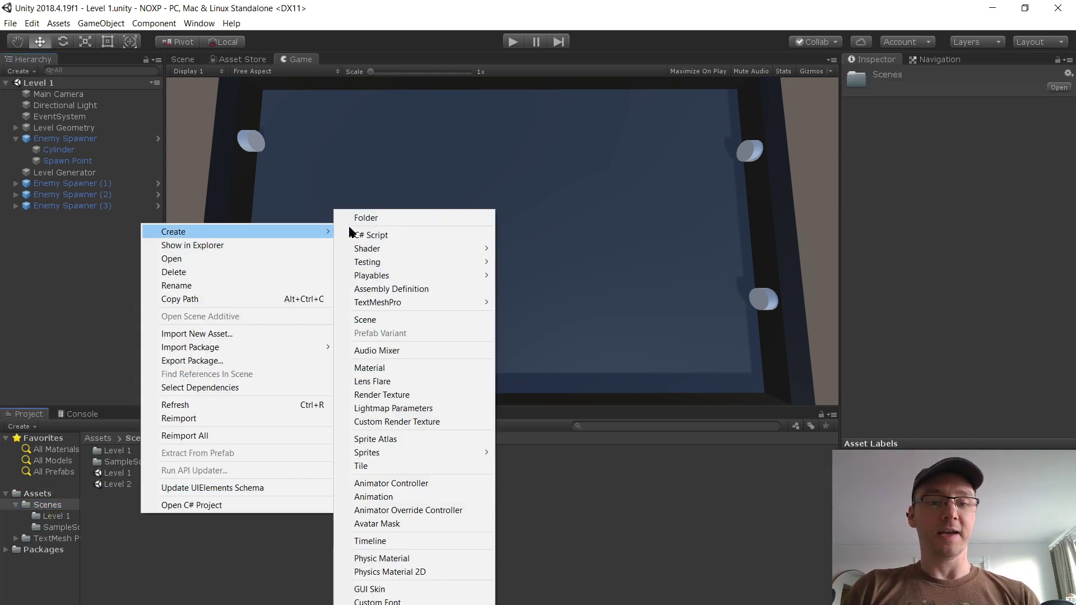
left_click(391, 321)
type("Startup")
key("Return")
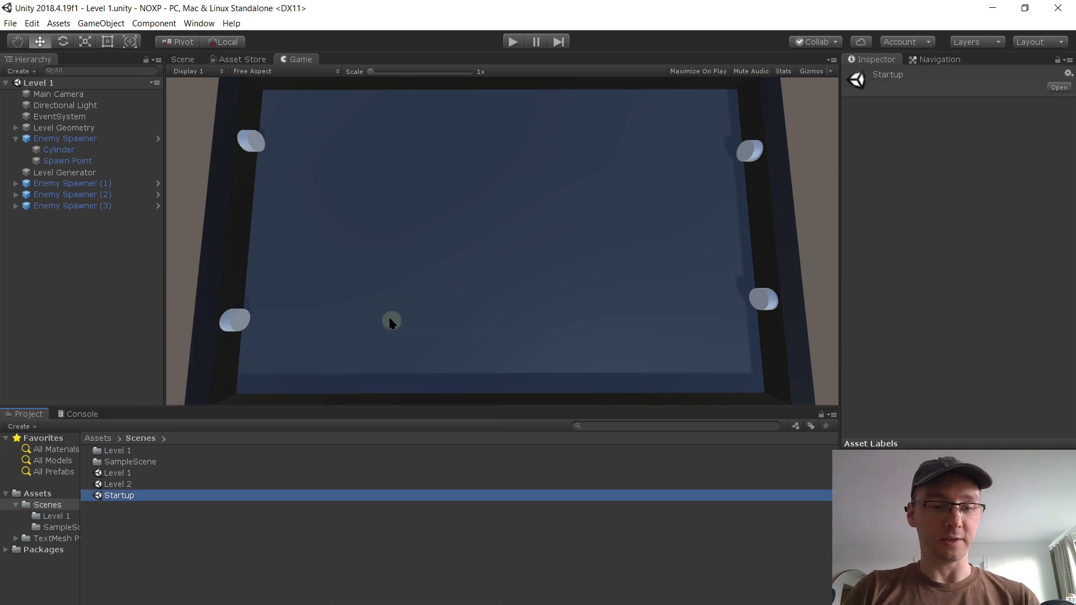
double_click(119, 496)
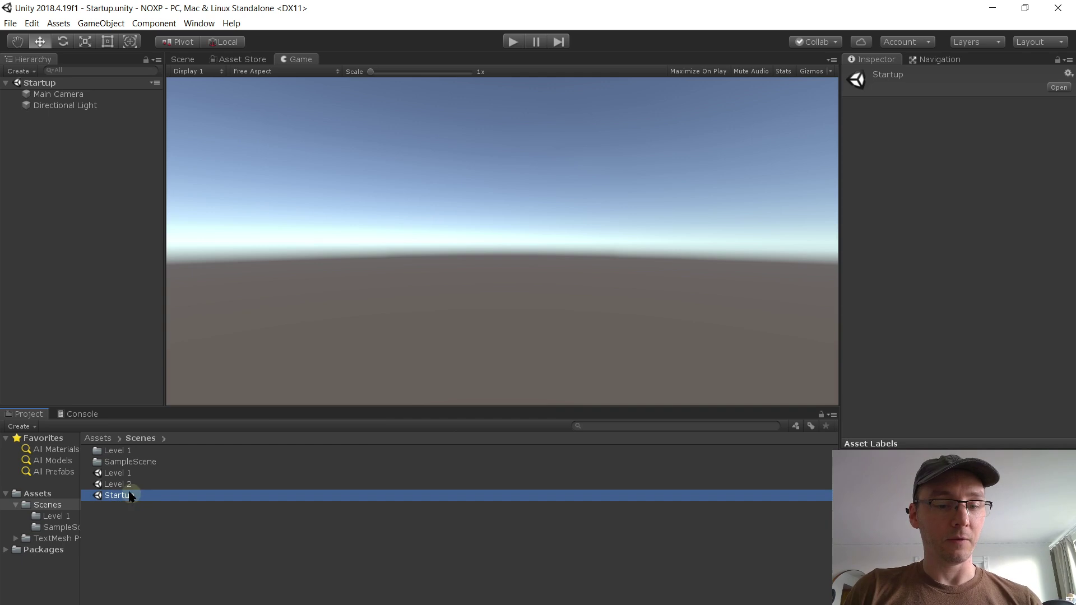
Step: Delete the SampleScene folder from the Scenes folder and check the contents of the Level 1 folder
left_click(142, 461)
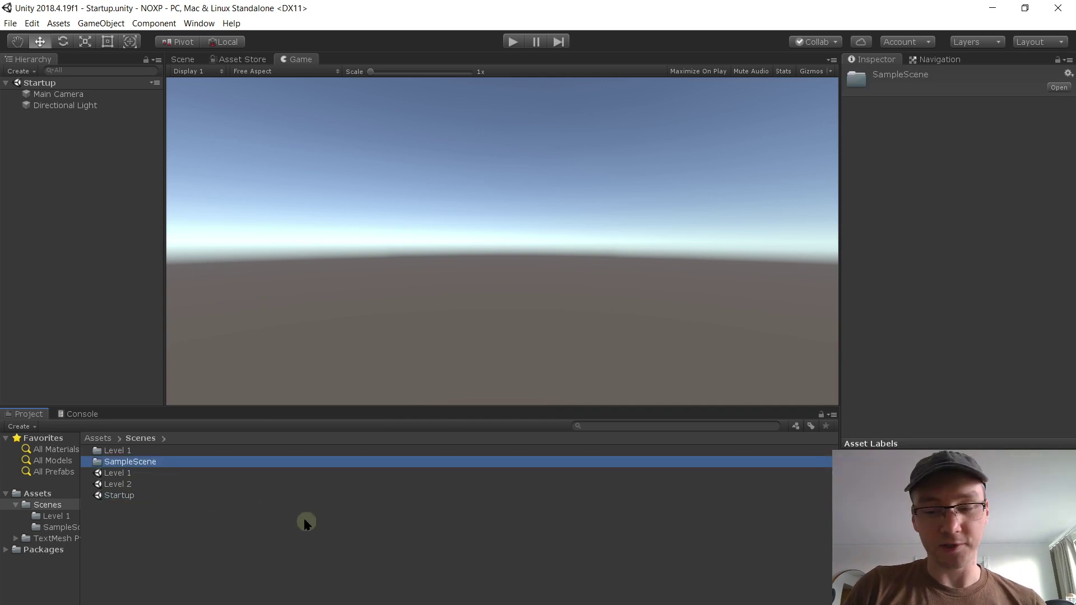
key("Delete")
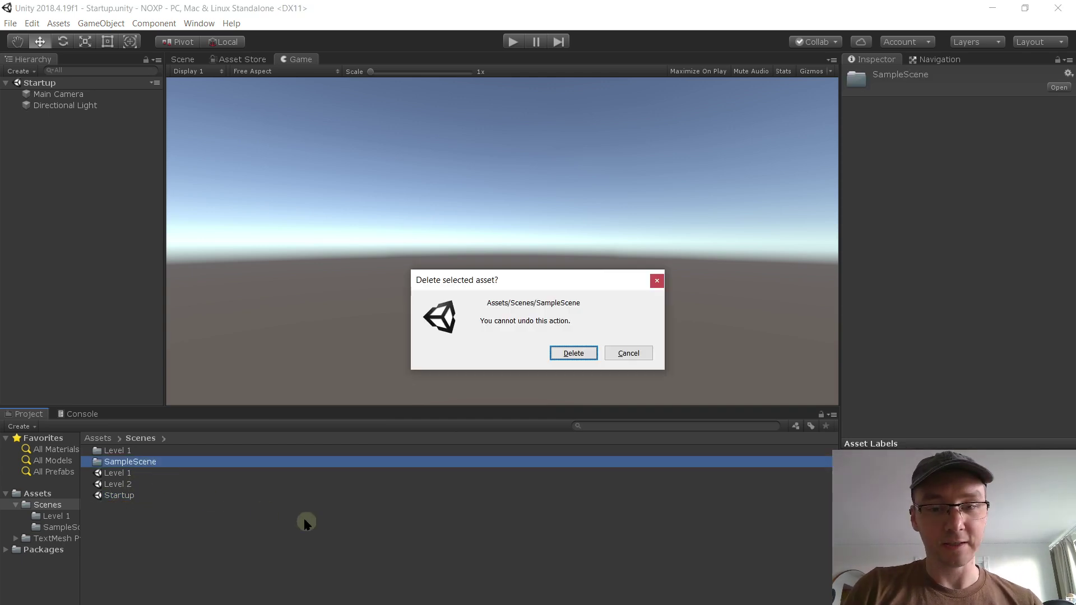
left_click(573, 353)
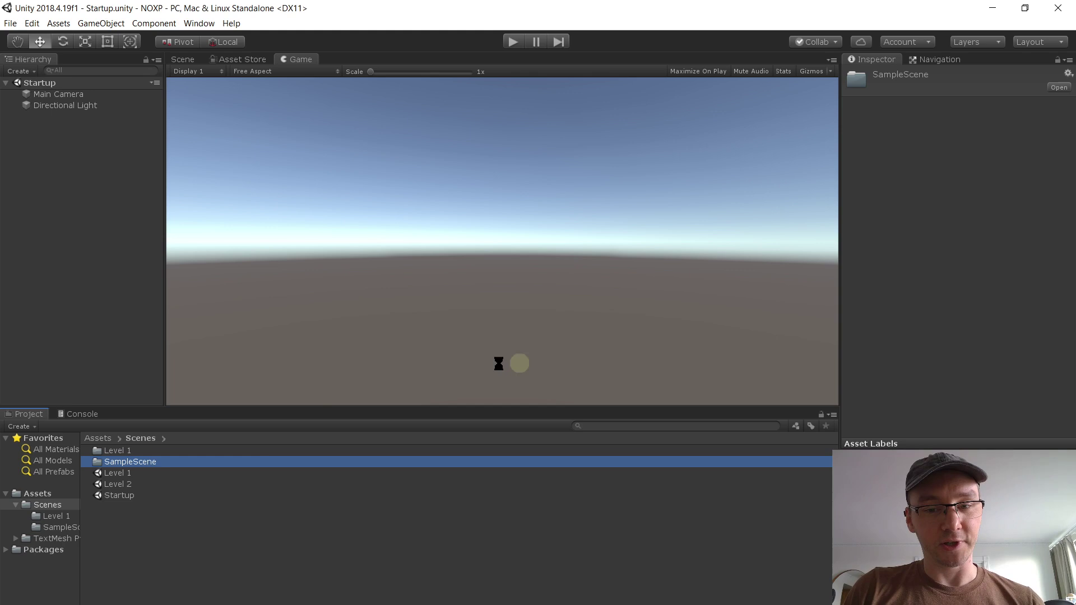
double_click(117, 451)
left_click(121, 454)
left_click(143, 438)
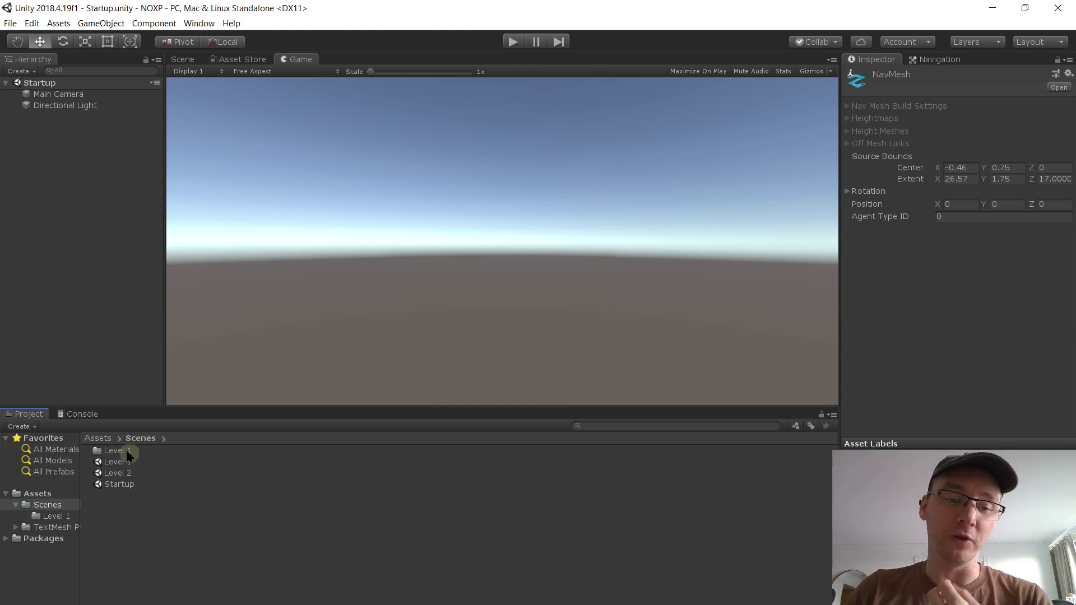
Step: Add the Essentials prefab from the Assets folder to the Startup scene and expand it to show its children
left_click(123, 485)
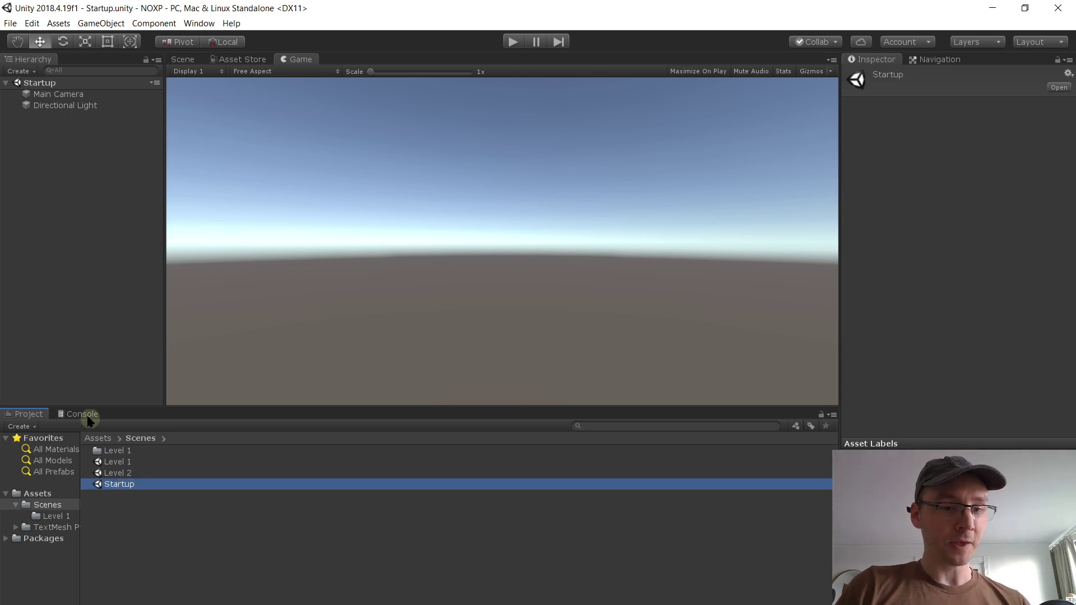
left_click(47, 493)
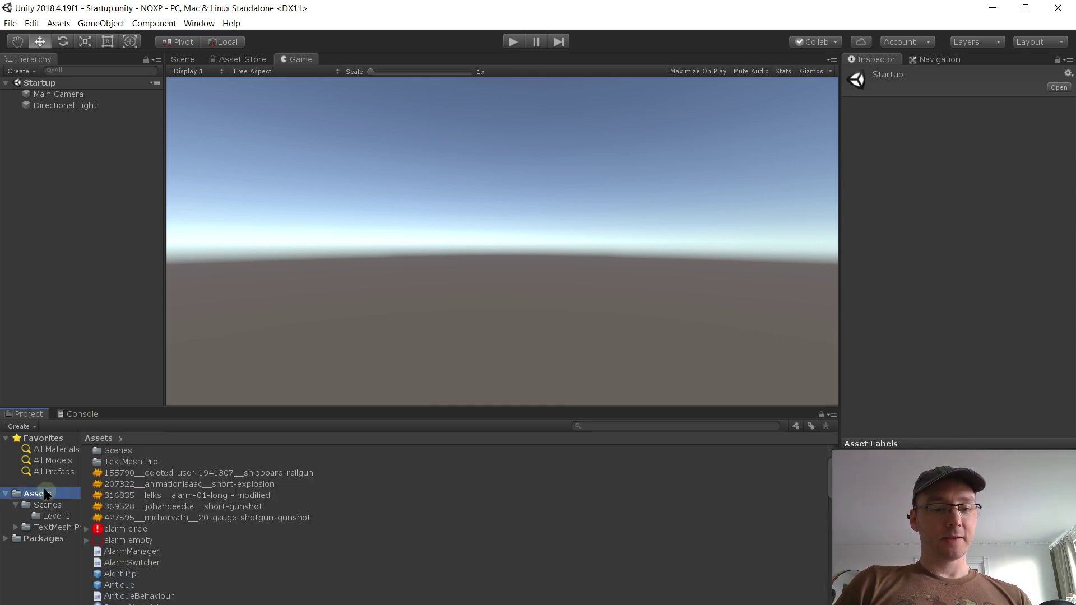
left_click_drag(803, 604, 810, 604)
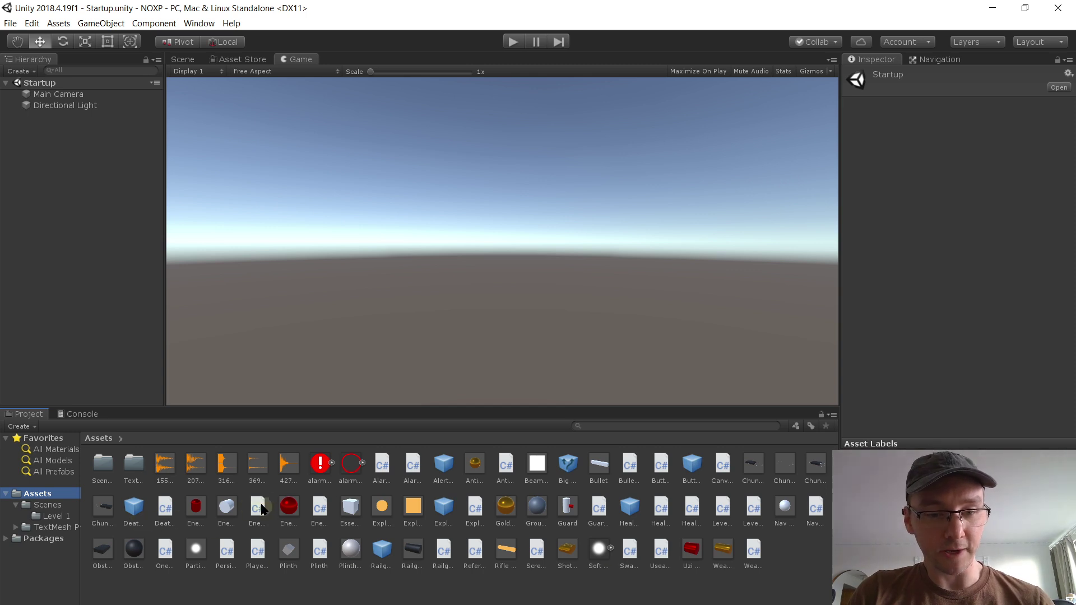
left_click(350, 507)
left_click_drag(339, 493, 111, 154)
left_click(15, 116)
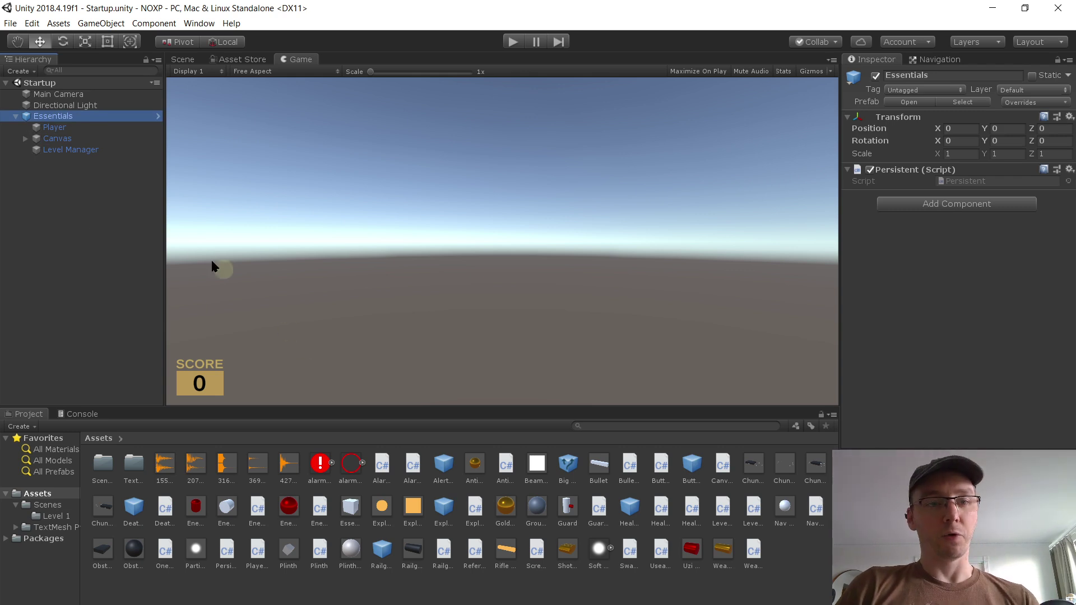
Step: Show the scene assets in the Scenes folder and select the Startup scene
left_click(89, 414)
left_click(35, 414)
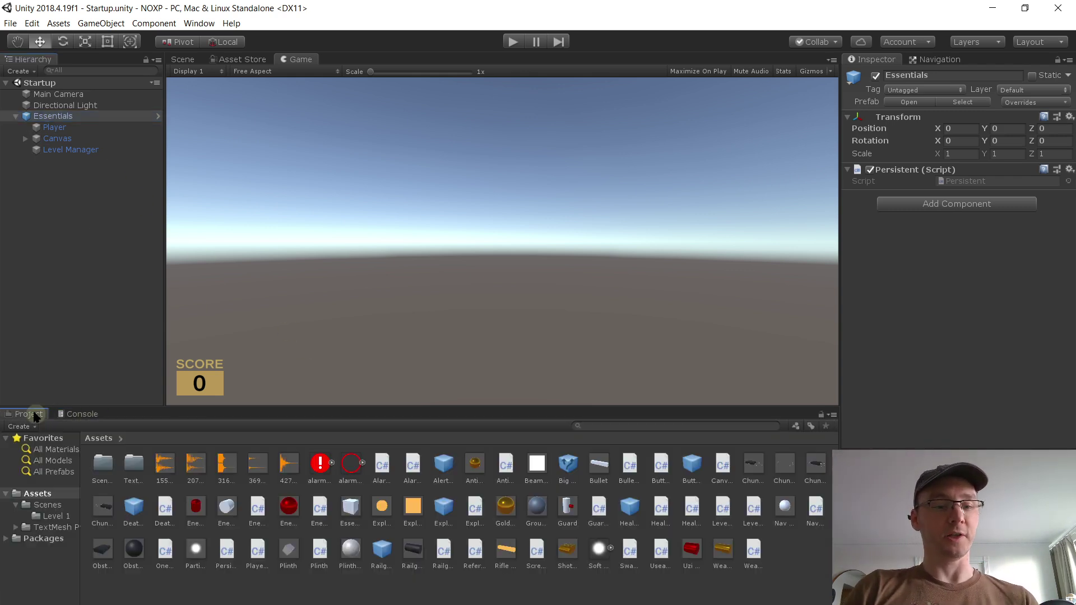
left_click(54, 516)
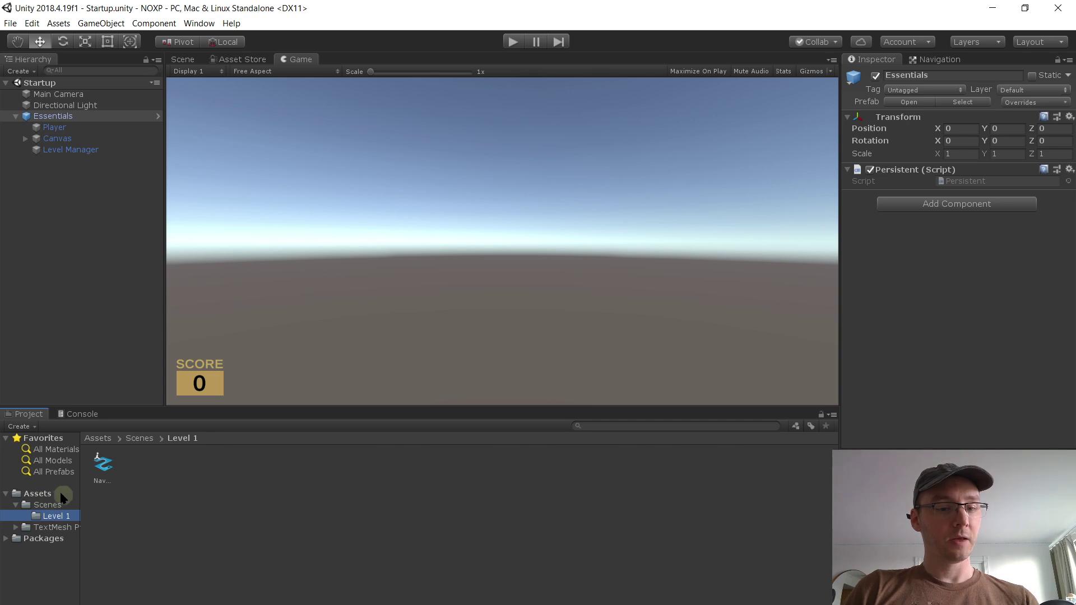
left_click(56, 504)
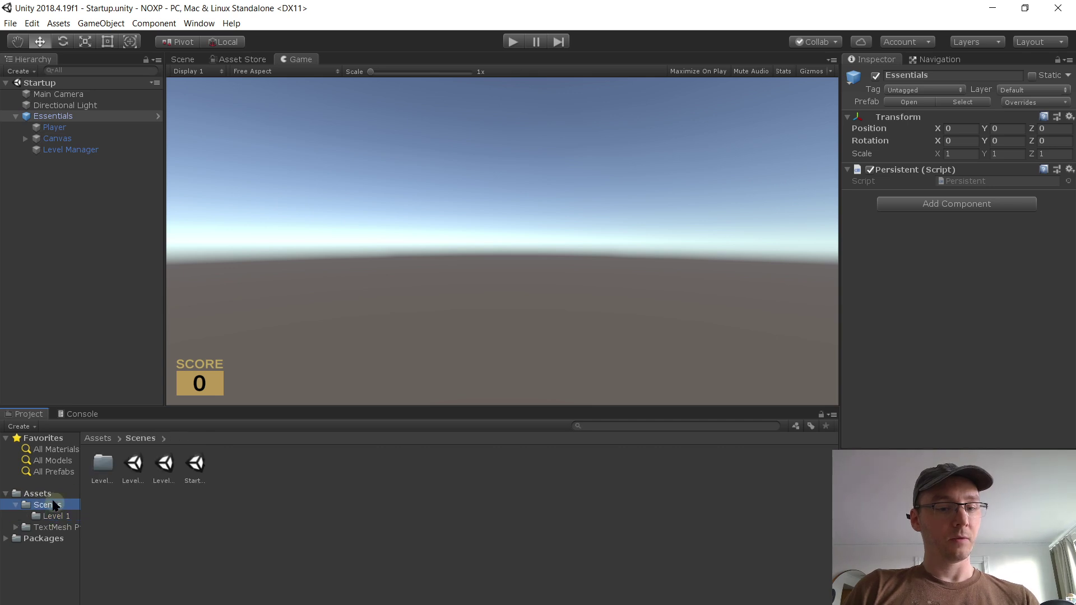
left_click(196, 464)
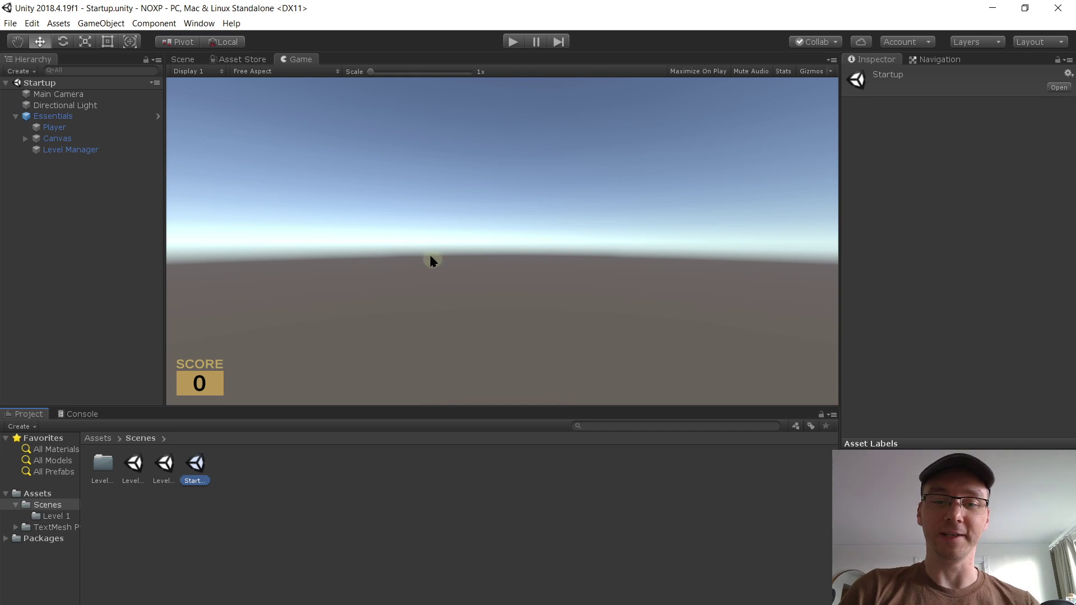
Step: Open the LevelManager script of the Level Manager object inside Essentials in the code editor
left_click(108, 149)
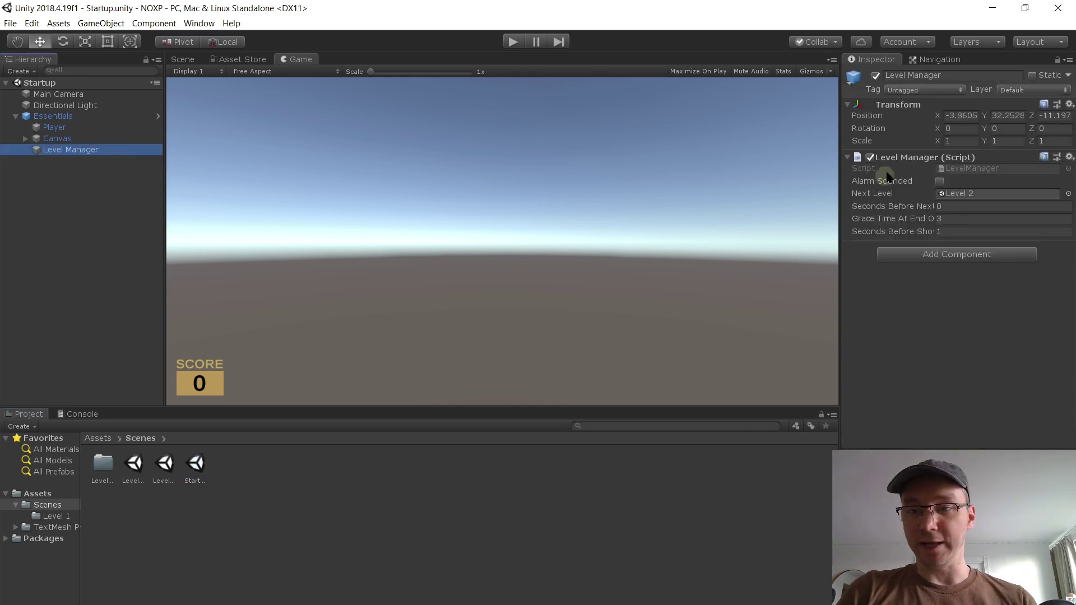
left_click(955, 168)
double_click(956, 170)
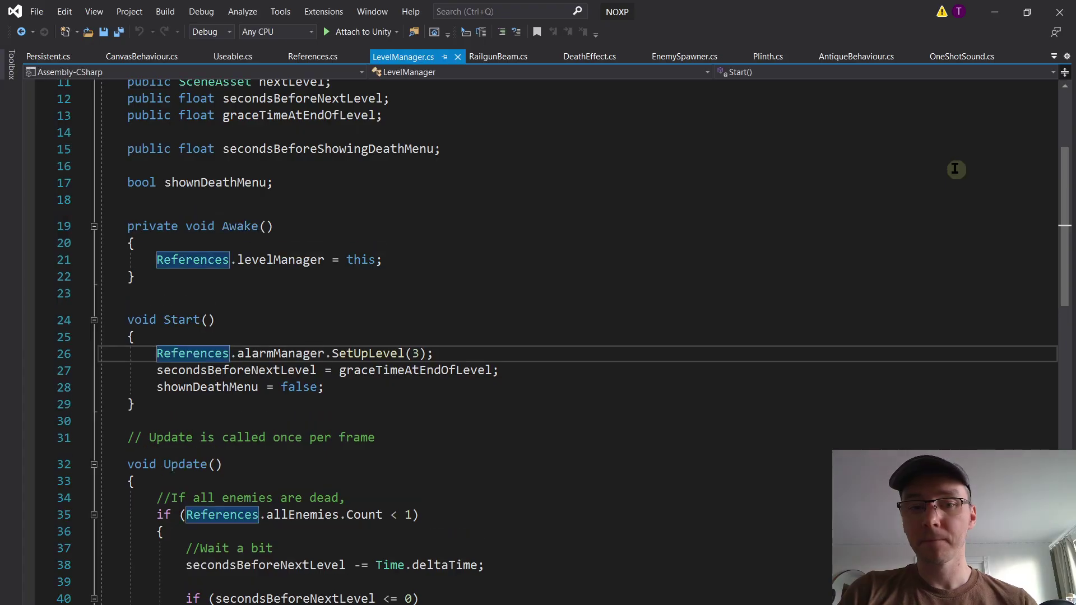
Step: Insert a SceneManager.LoadScene() call as the first line of the Start method, leaving its argument empty
left_click(490, 263)
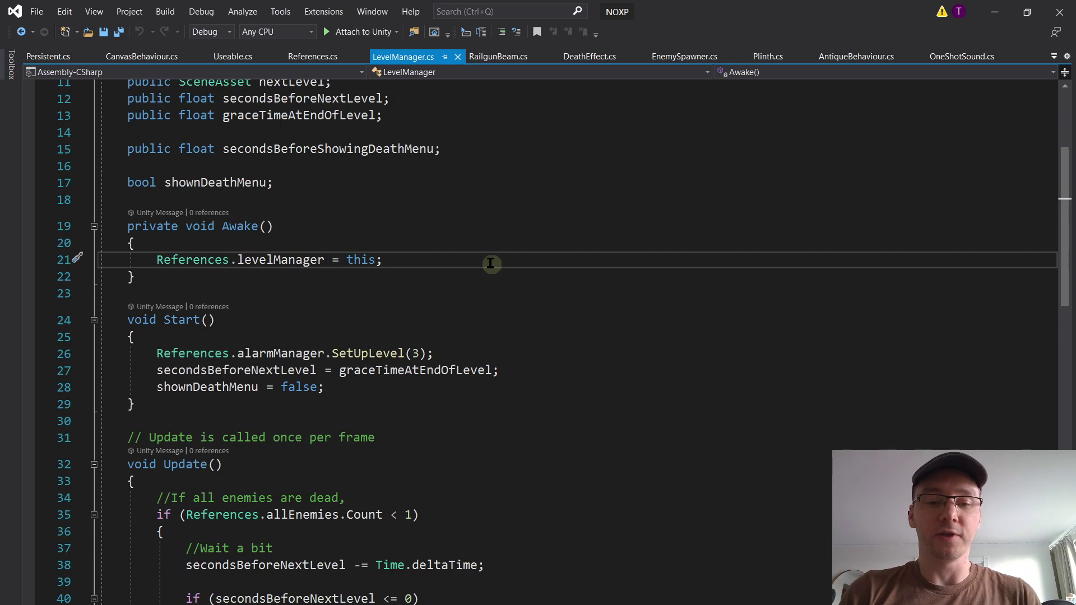
left_click(480, 336)
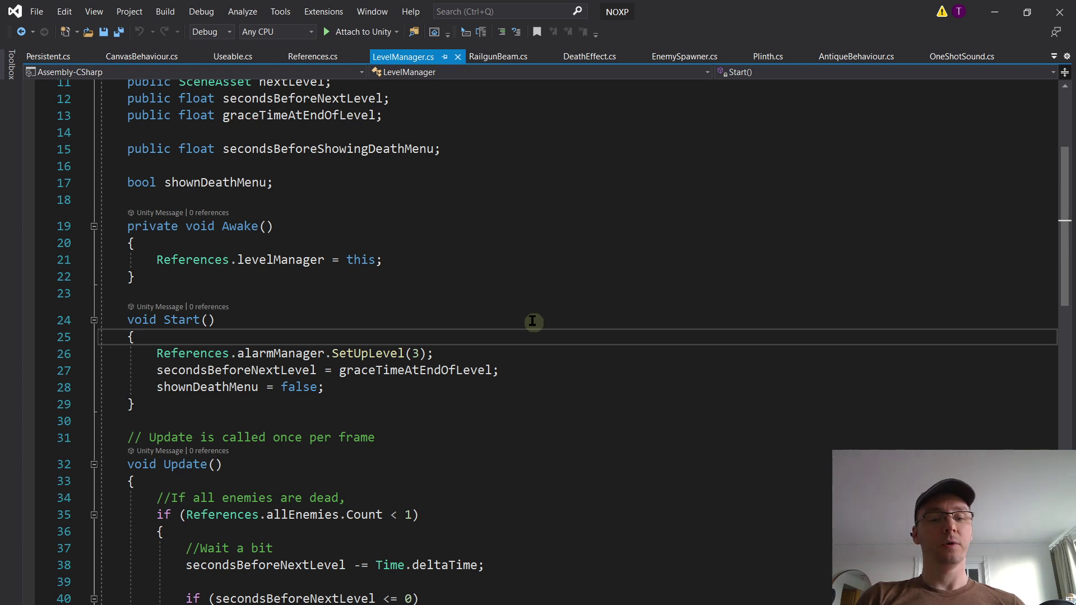
key("Return")
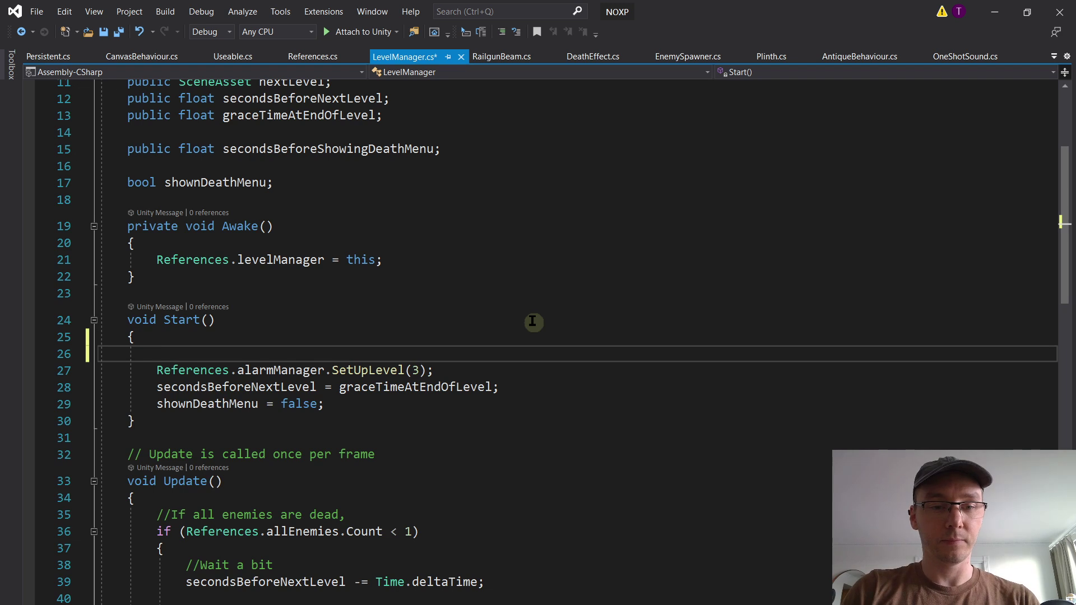
type("Scene")
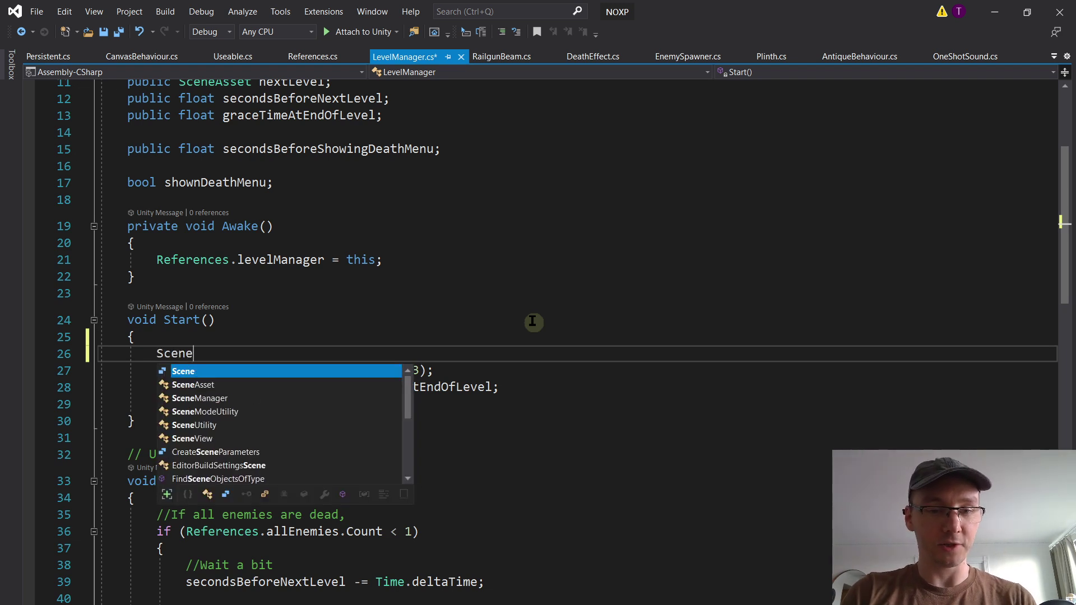
type("Manager.LoadScene(")
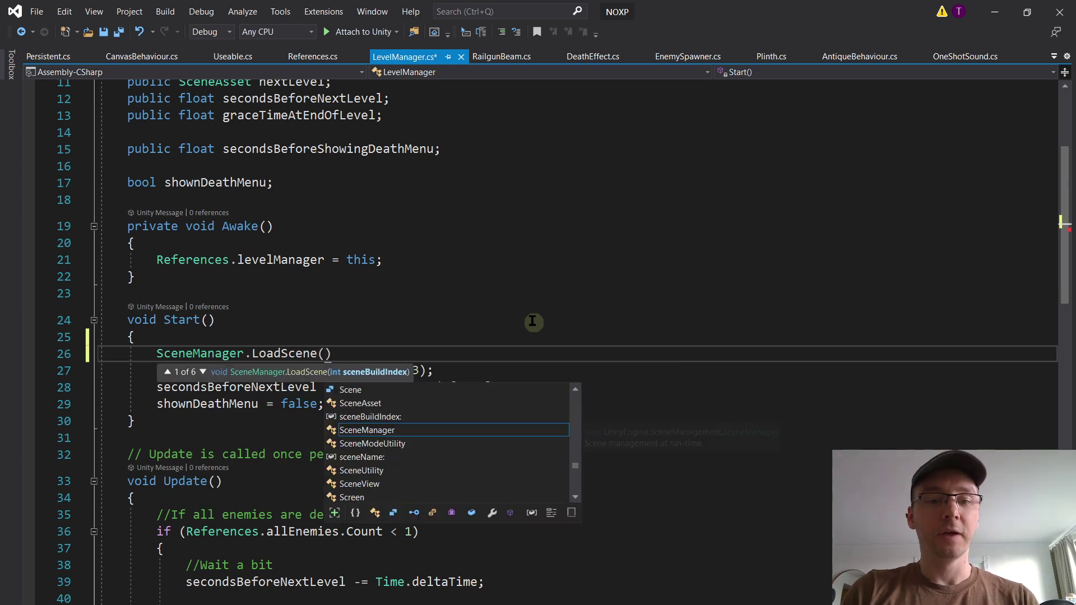
Step: Examine how the nextLevel SceneAsset field is declared and how its name is passed to LoadScene in Update
left_click(463, 296)
scroll(442, 280, "up", 1)
scroll(436, 271, "up", 1)
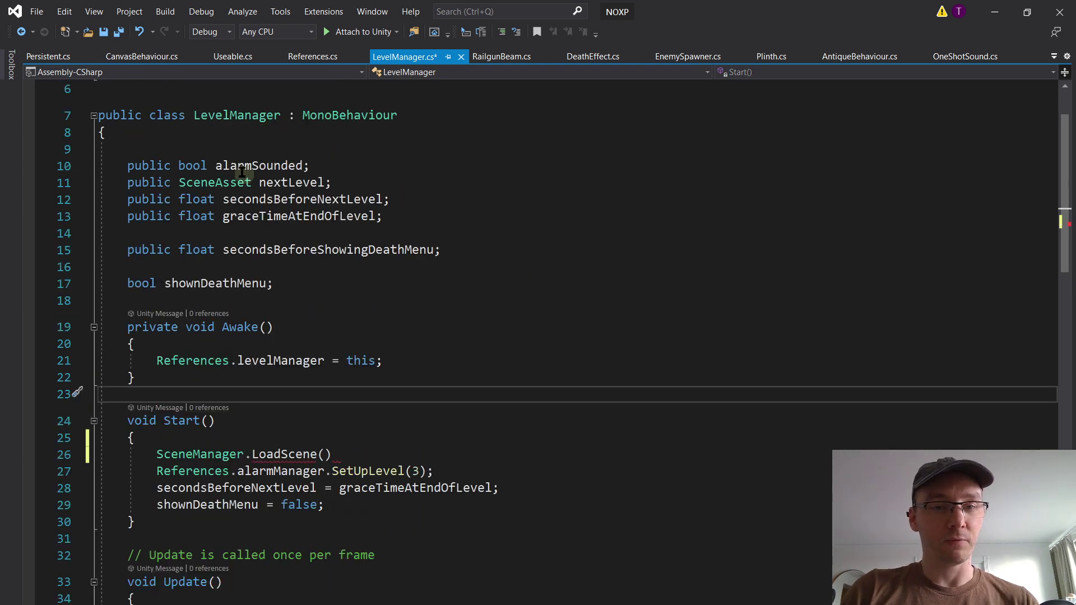
scroll(463, 360, "down", 6)
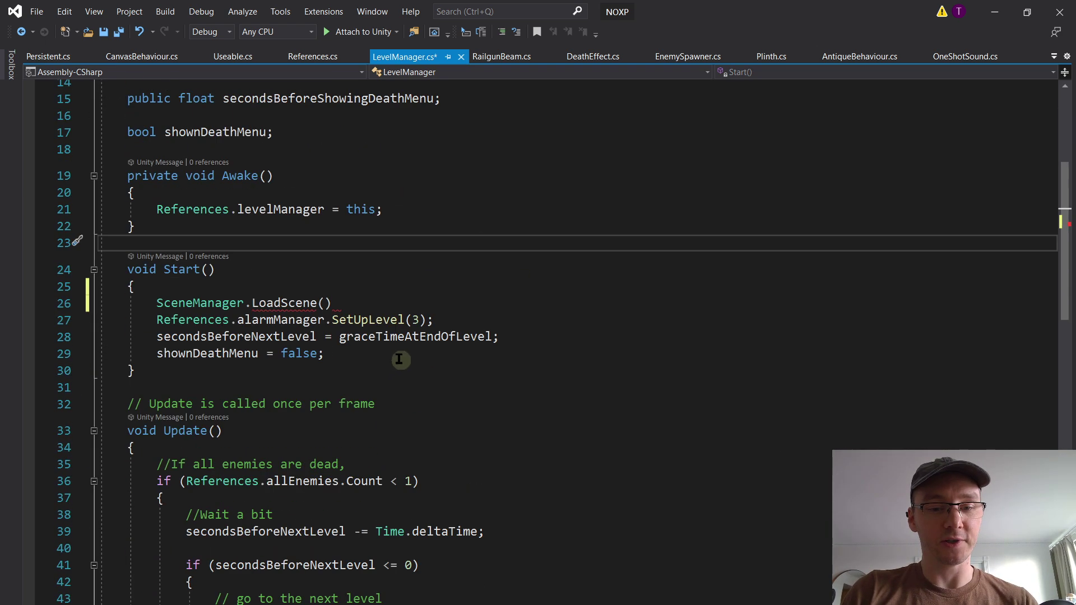
scroll(480, 279, "down", 1)
left_click(308, 412)
left_click_drag(523, 413, 520, 402)
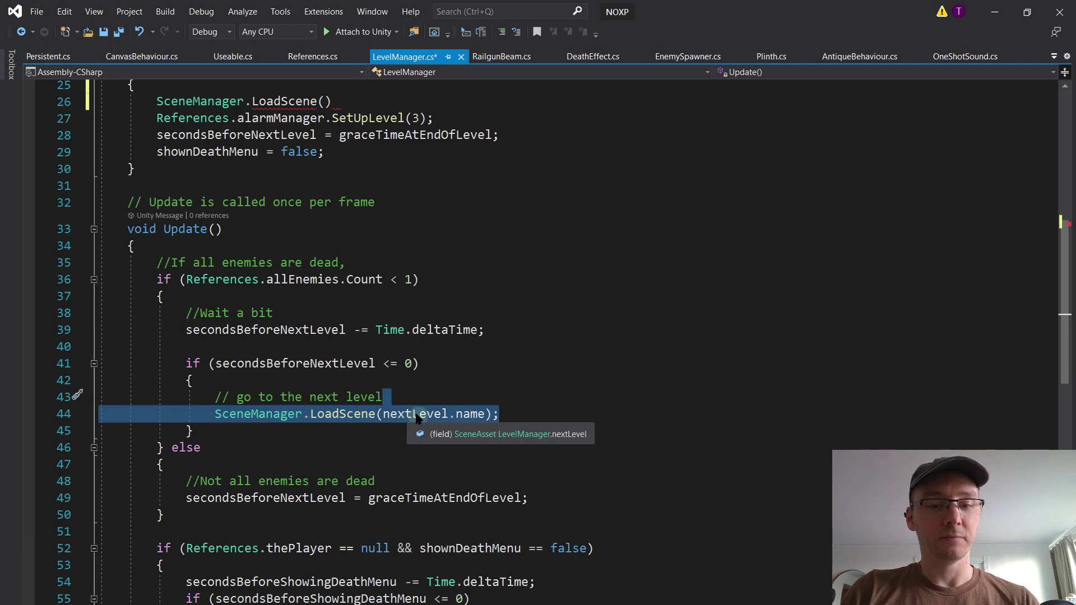
left_click(511, 412)
scroll(505, 372, "up", 3)
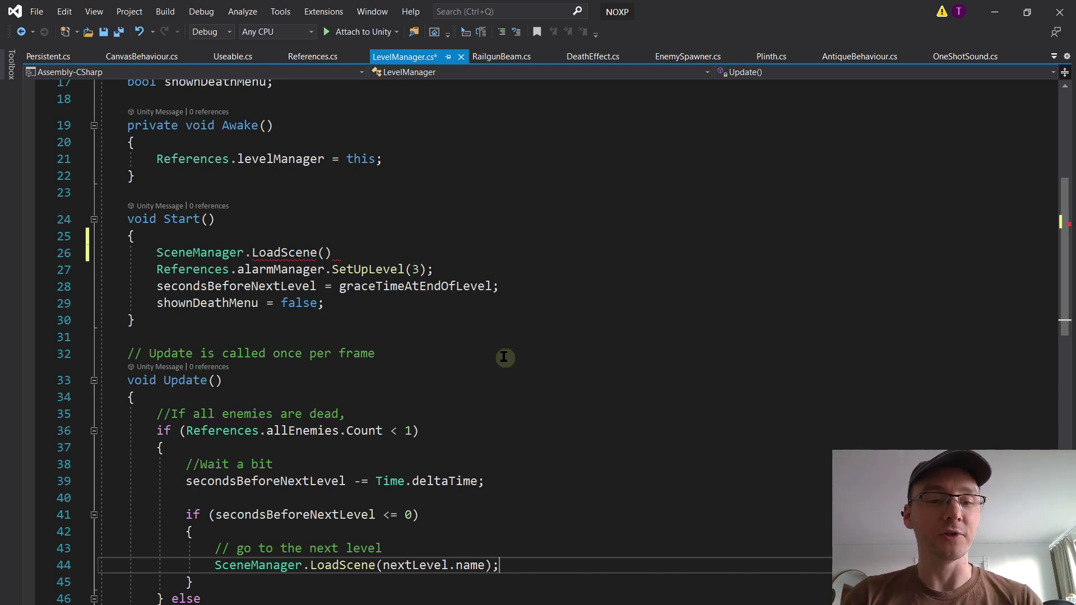
scroll(504, 357, "up", 3)
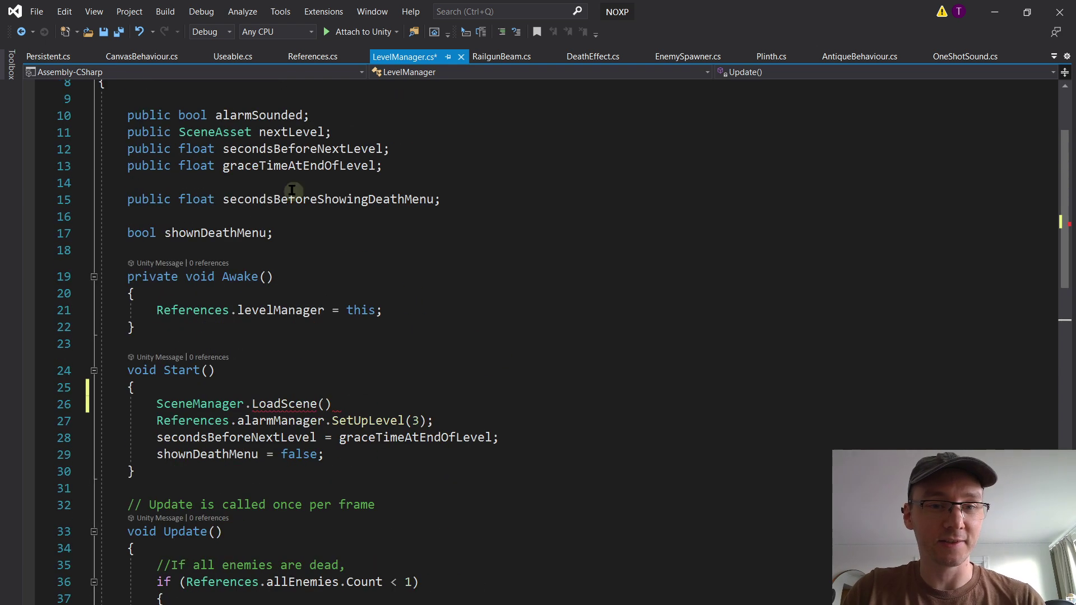
double_click(208, 132)
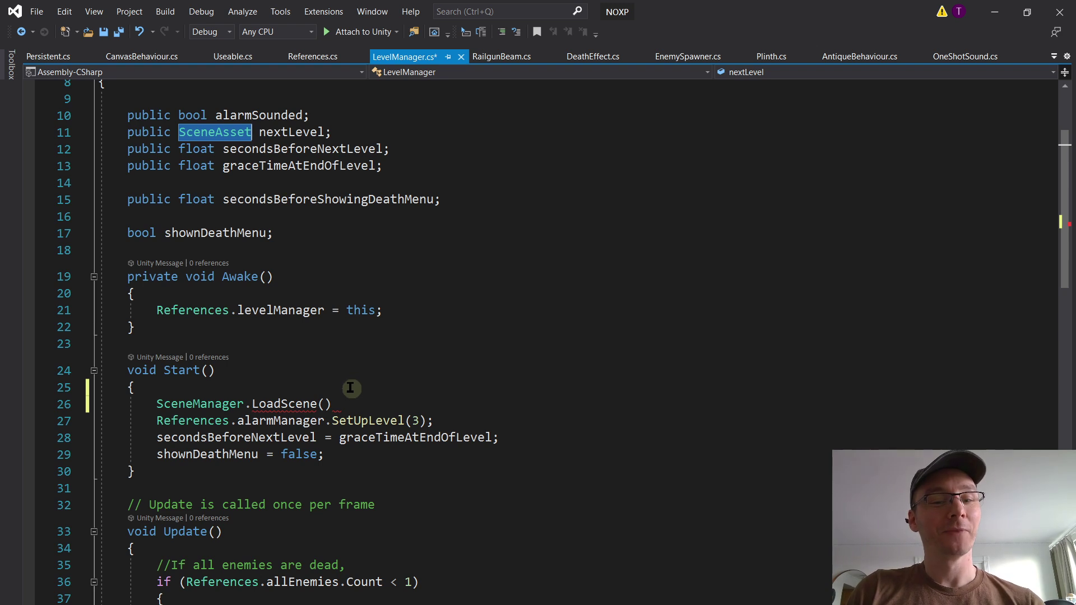
left_click(324, 403)
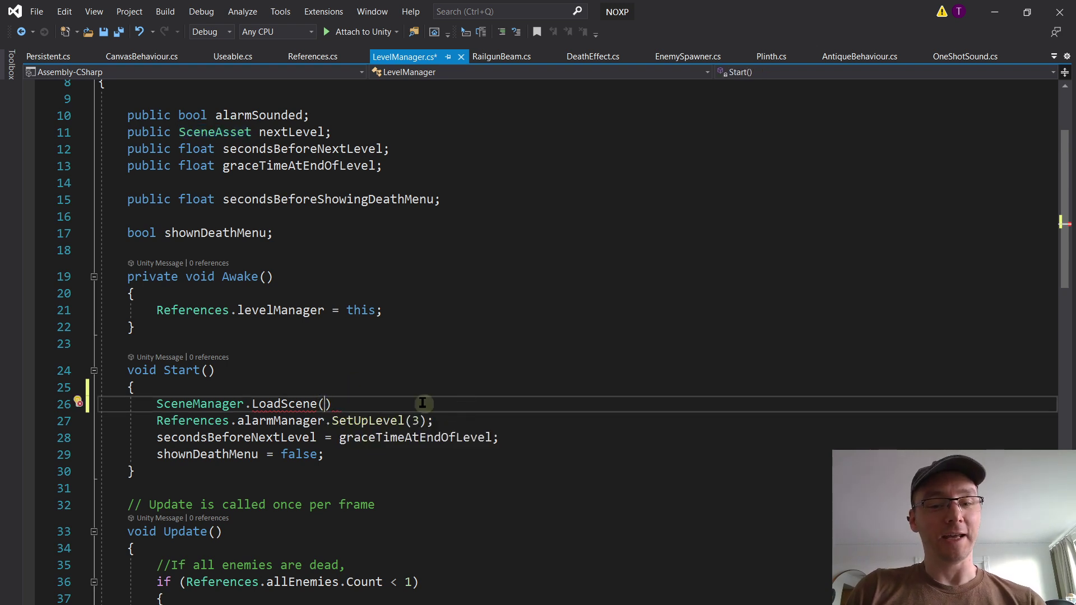
Step: Declare a public string field firstLevelName directly below the nextLevel field
left_click(392, 134)
key("Return")
type("public string ")
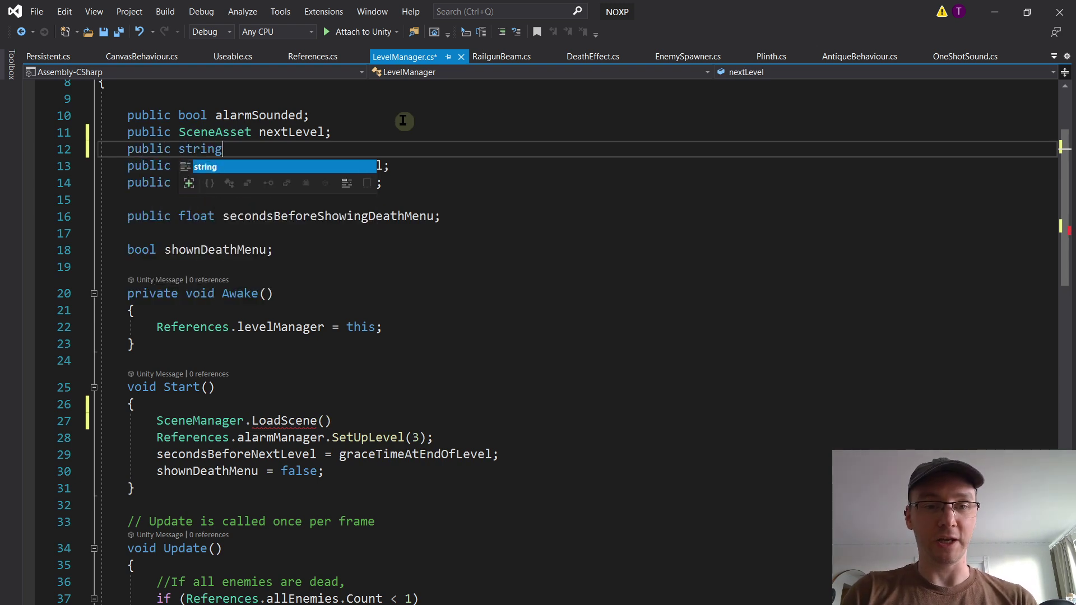
type("t")
type("irstLwe")
key("BackSpace")
key("BackSpace")
type("evelName")
Step: Pass firstLevelName as the argument of the LoadScene call in the Start method
double_click(321, 149)
key("ctrl+c")
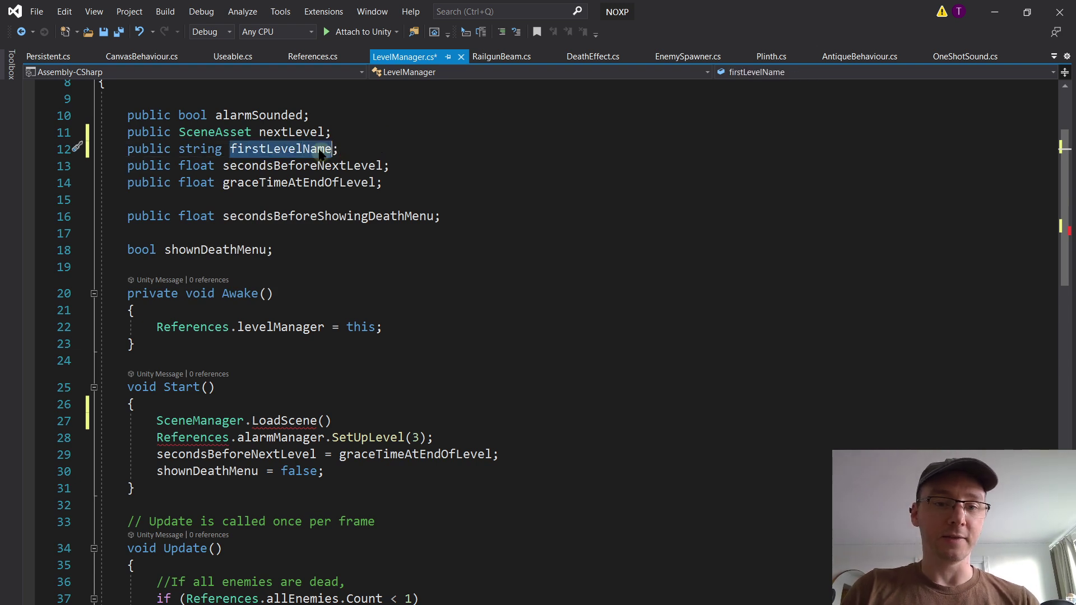
left_click(321, 420)
key("ctrl+v")
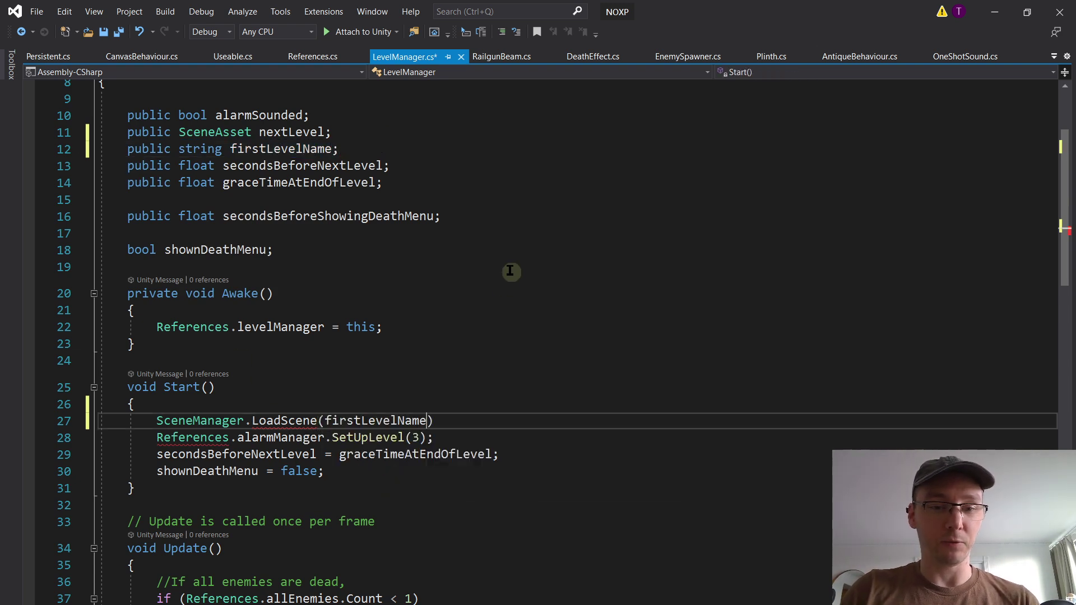
Step: Terminate the LoadScene statement in Start and change the nextLevel field into a public string named nextLevelName
type(";")
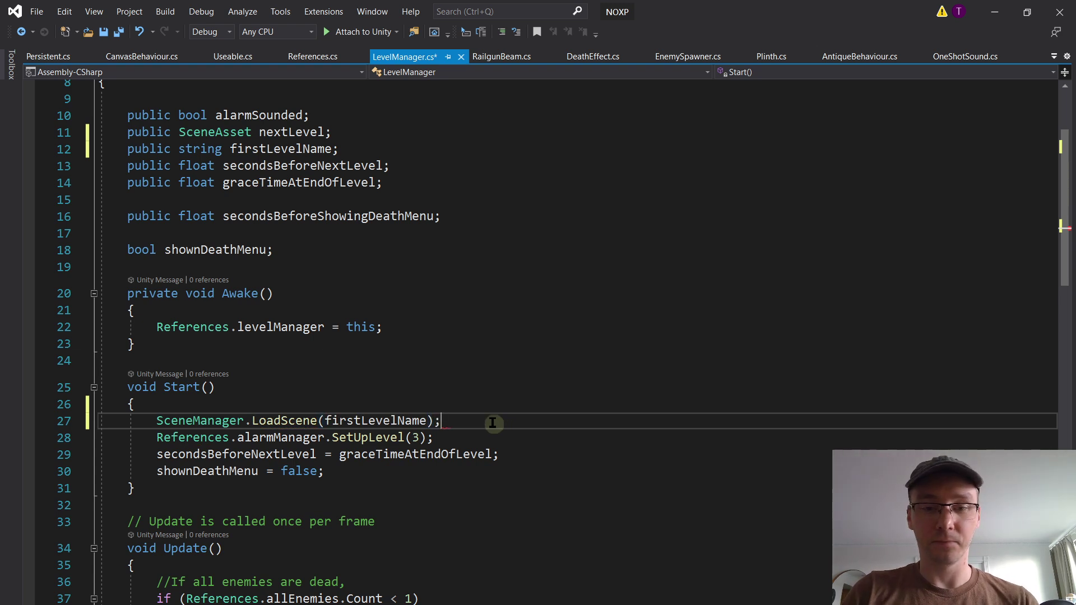
left_click(497, 440)
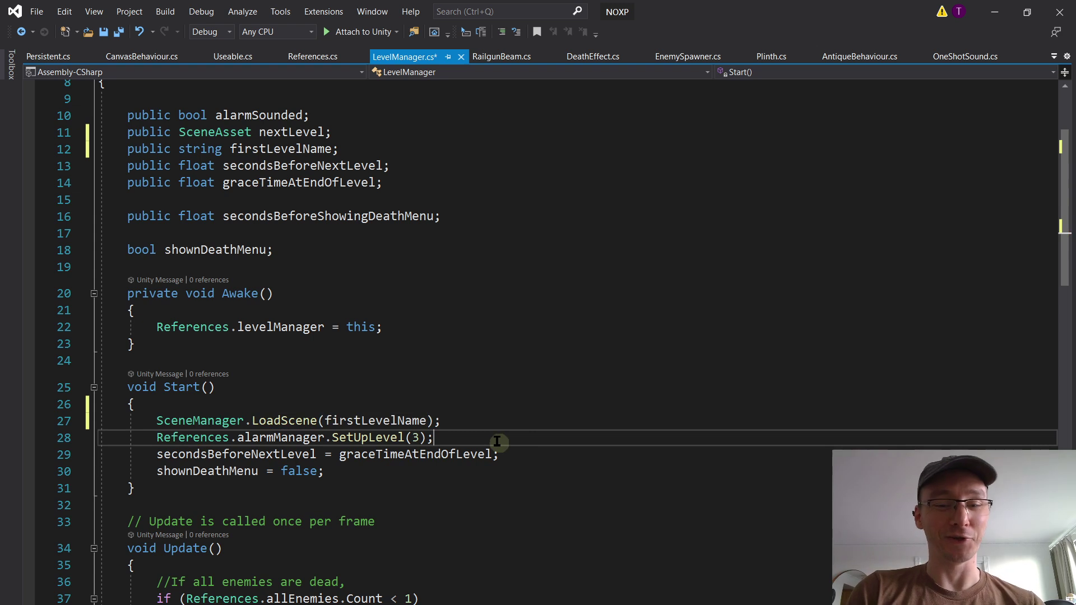
left_click(277, 132)
double_click(216, 133)
type("s")
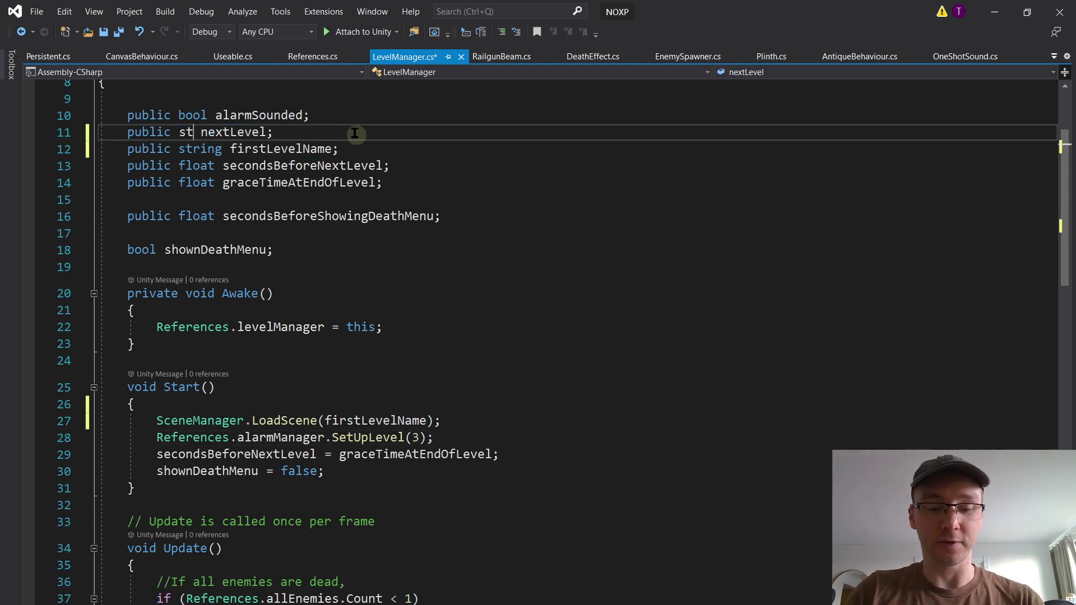
type("tring")
key("Escape")
left_click(297, 132)
type("Name")
key("Up")
Step: Replace nextLevel.name with nextLevelName in the LoadScene call inside Update and save the LevelManager script
scroll(453, 214, "down", 7)
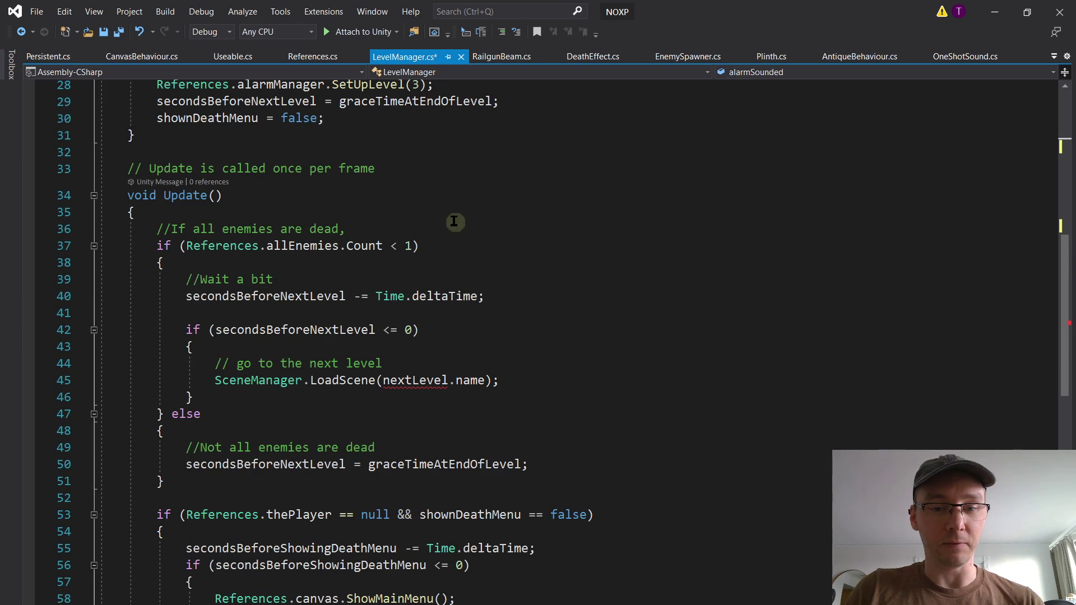
left_click(455, 381)
key("Delete")
key("BackSpace")
type("N")
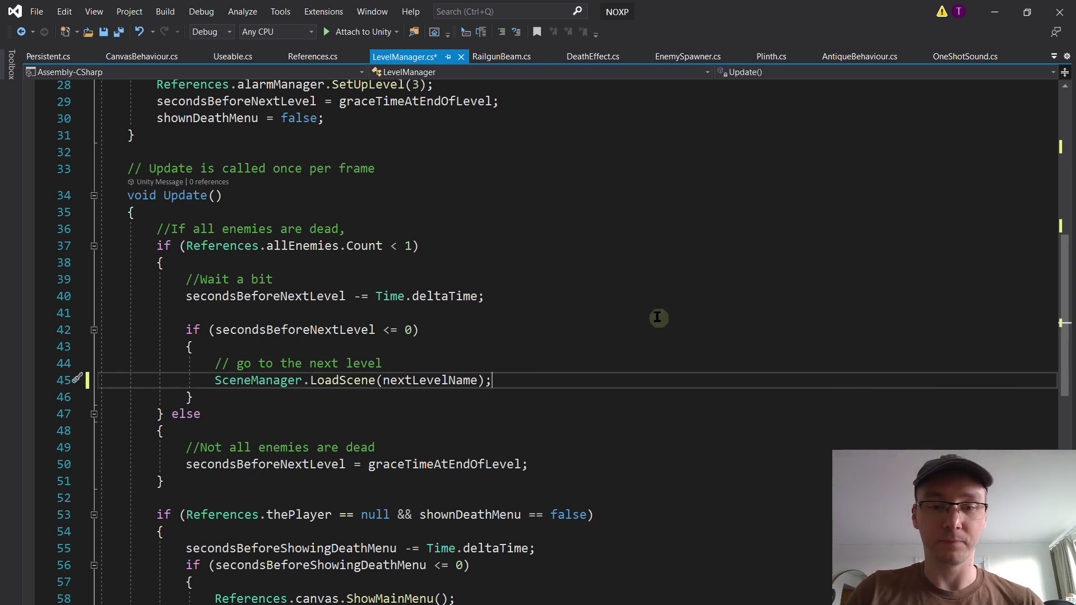
left_click(509, 380)
key("ctrl+s")
scroll(449, 405, "up", 4)
scroll(449, 405, "up", 6)
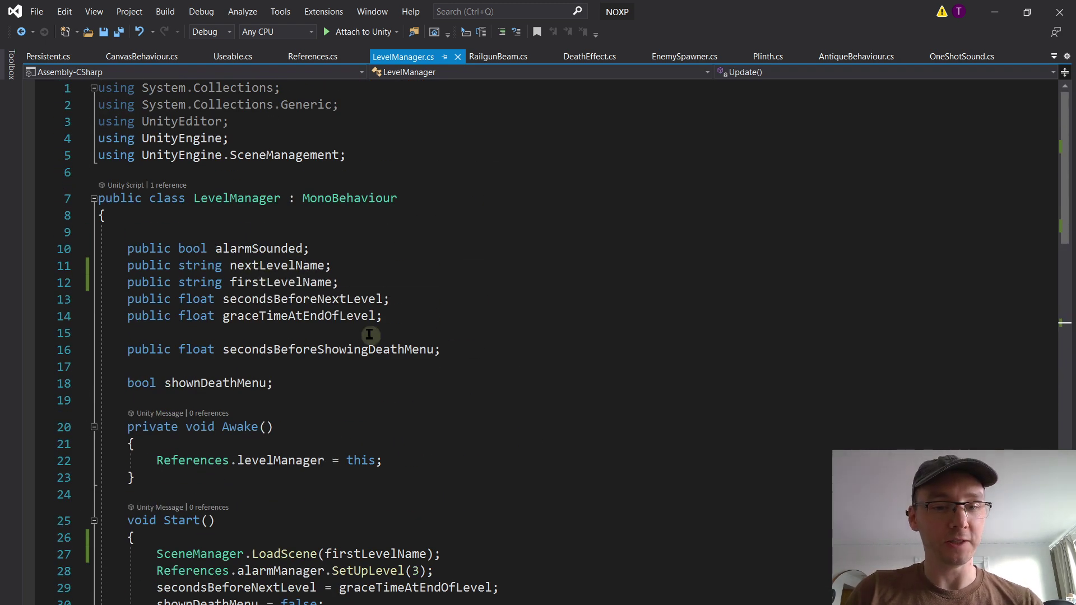
scroll(392, 324, "down", 6)
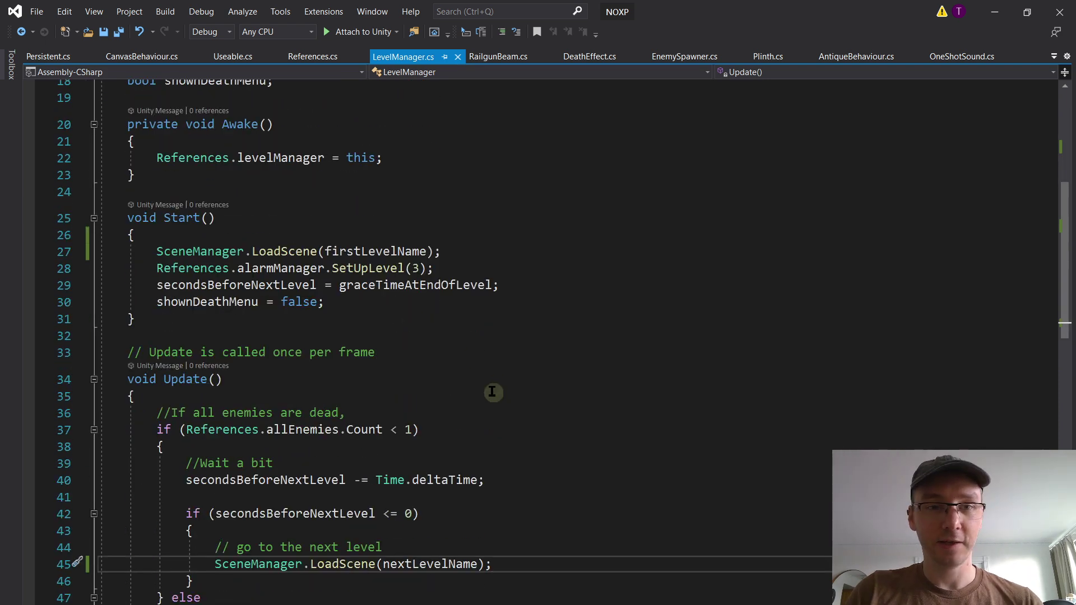
Step: Switch to Unity and unpack the Essentials prefab instance in the Startup scene
key("alt+Tab")
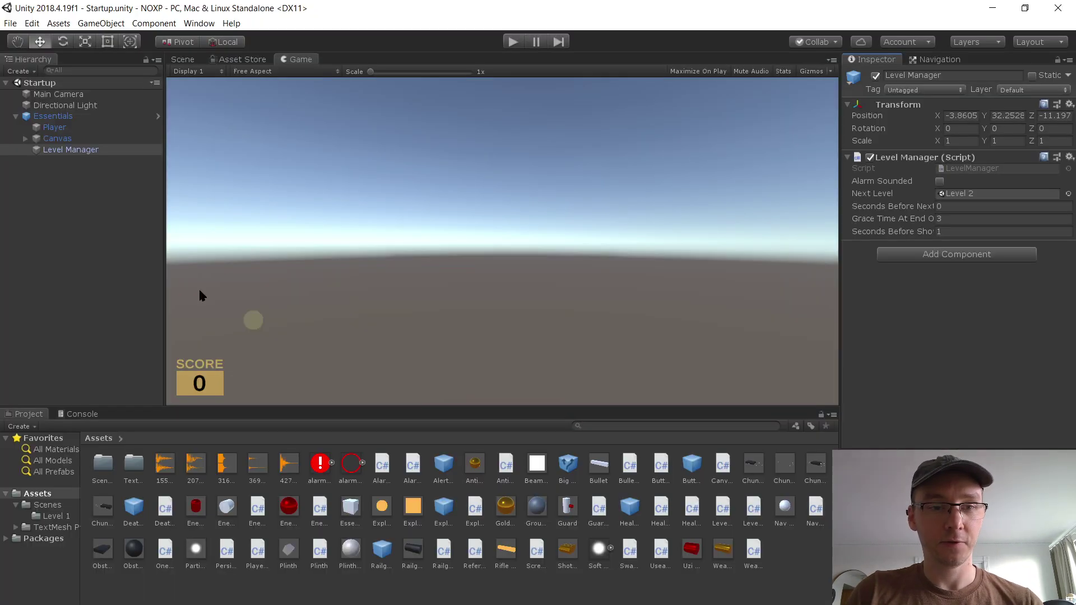
left_click(70, 116)
left_click(69, 115)
left_click(84, 189)
left_click(68, 116)
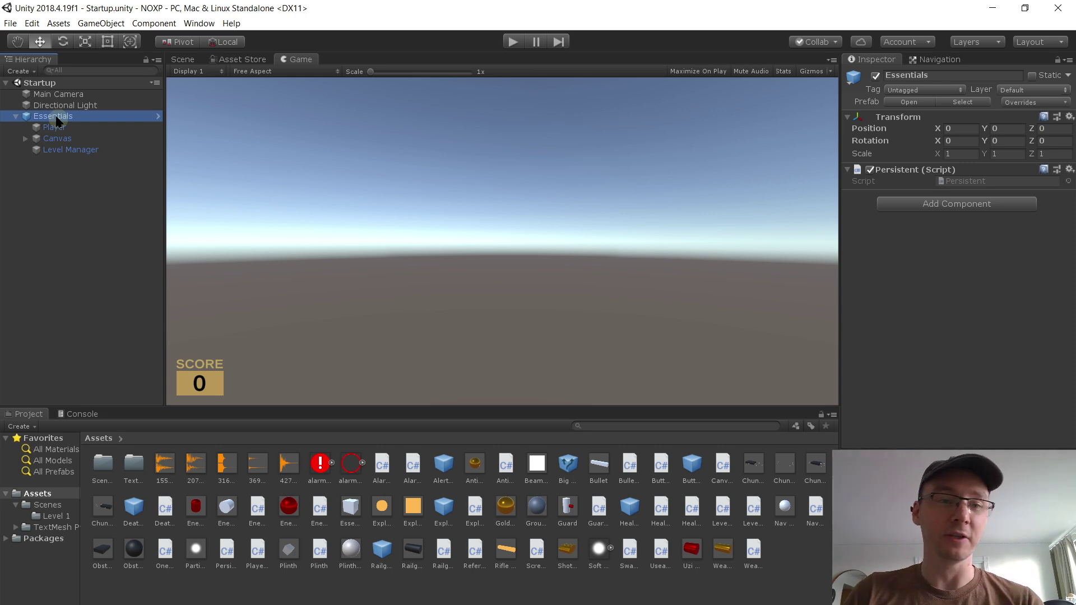
right_click(56, 120)
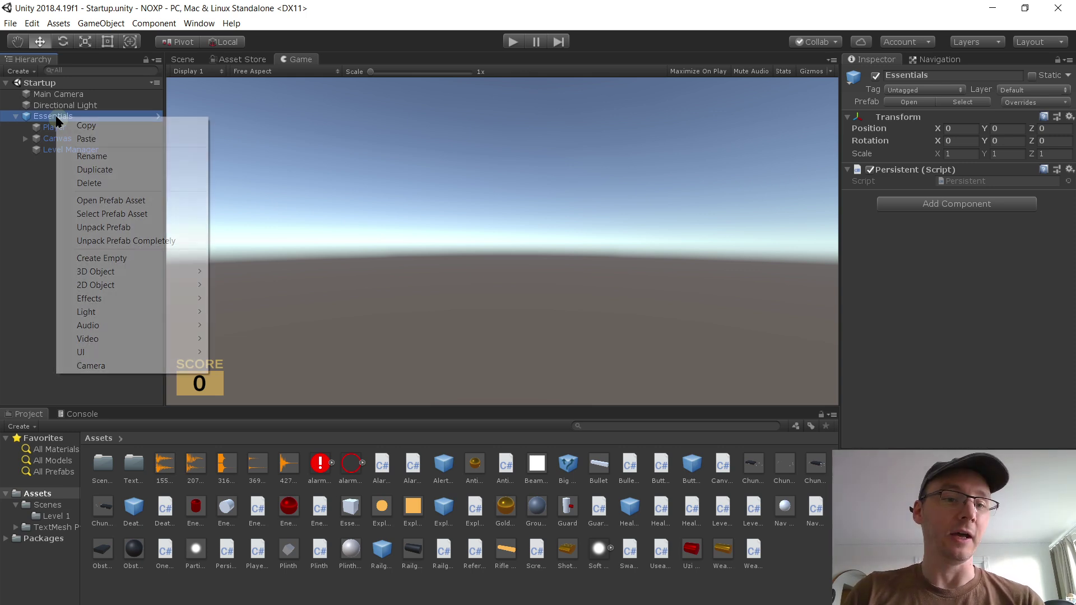
left_click(114, 227)
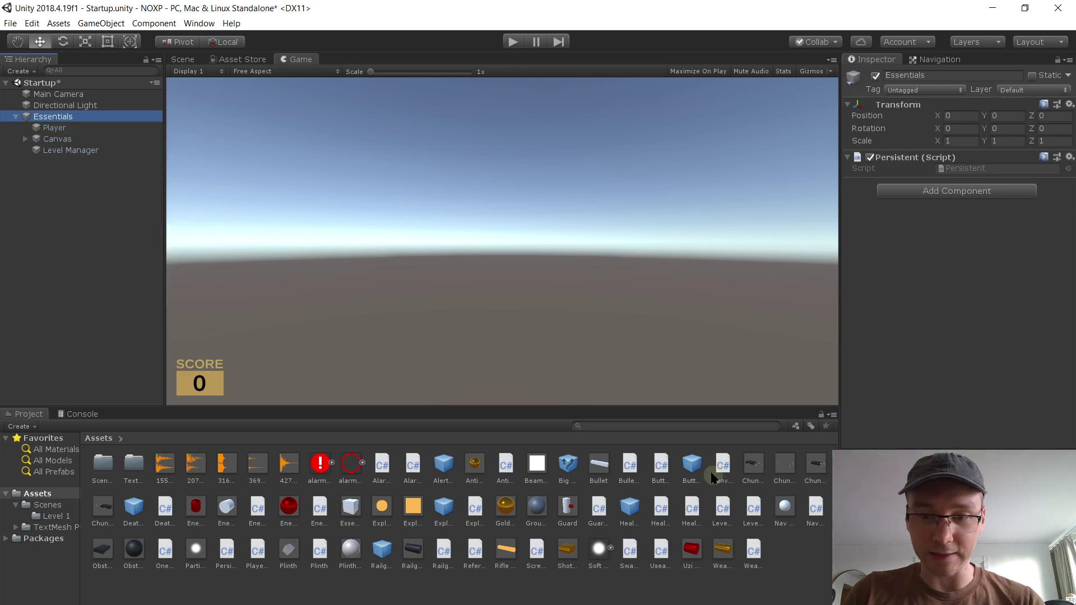
Step: Delete the Essentials prefab asset from the project's Assets folder
left_click(350, 507)
key("Delete")
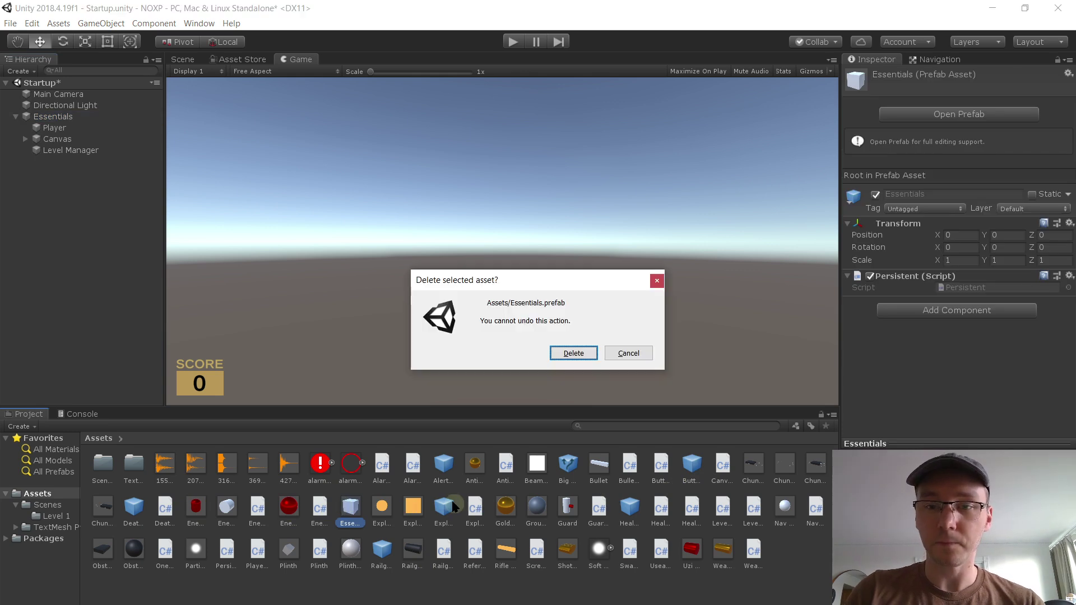
left_click(574, 355)
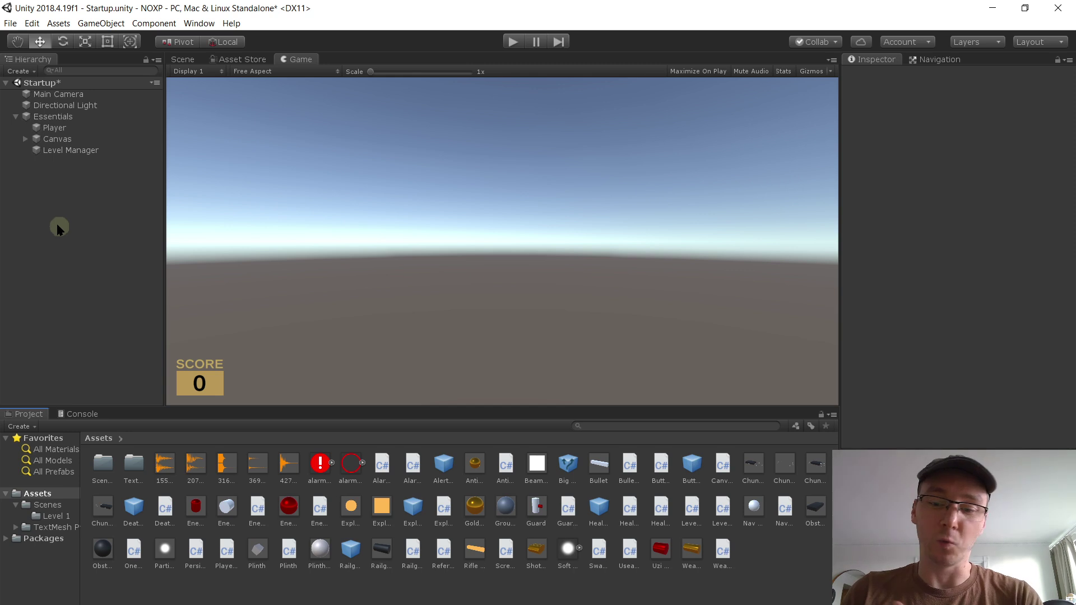
Step: Set the Level Manager's First Level Name to Level 1
left_click(63, 117)
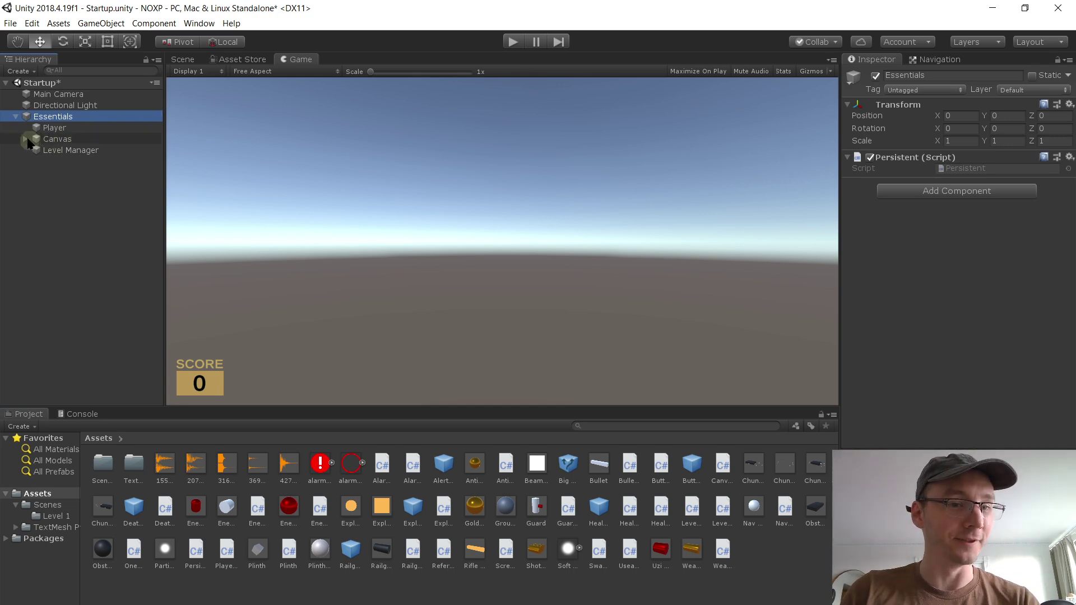
left_click(67, 151)
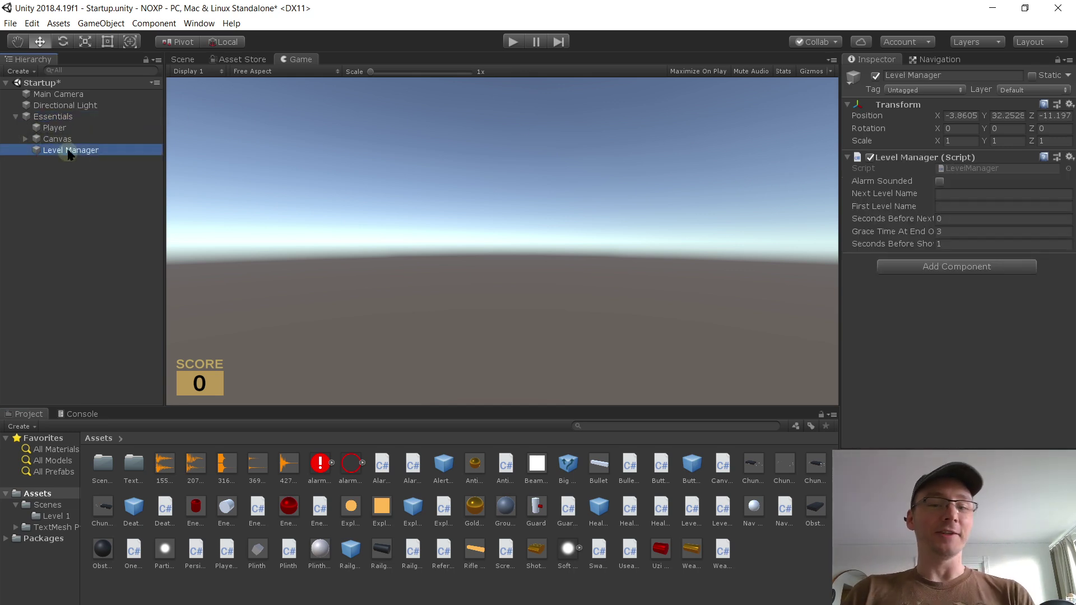
left_click(987, 194)
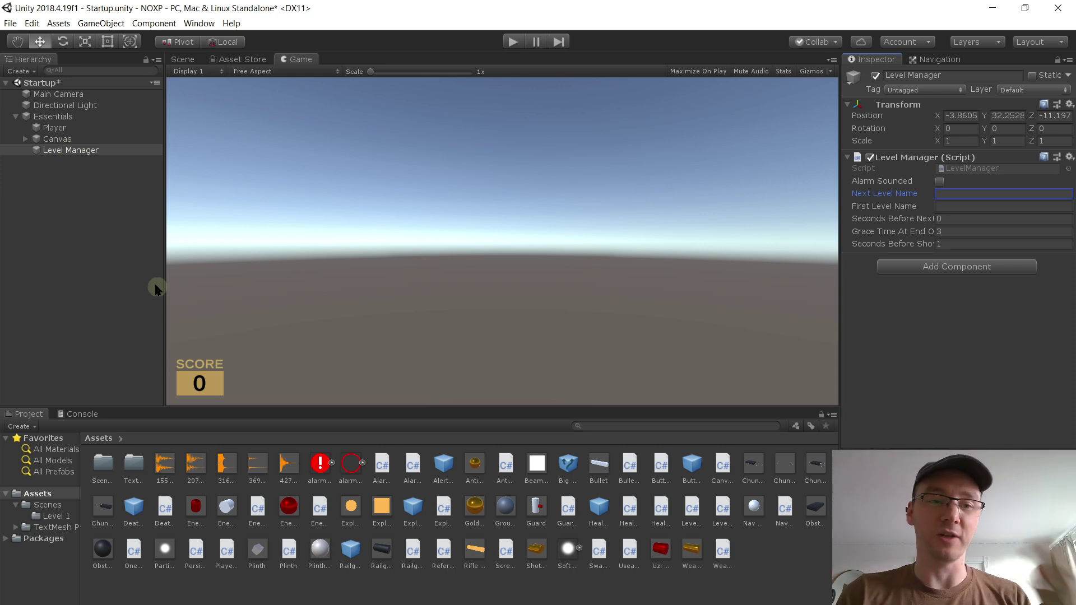
left_click(946, 205)
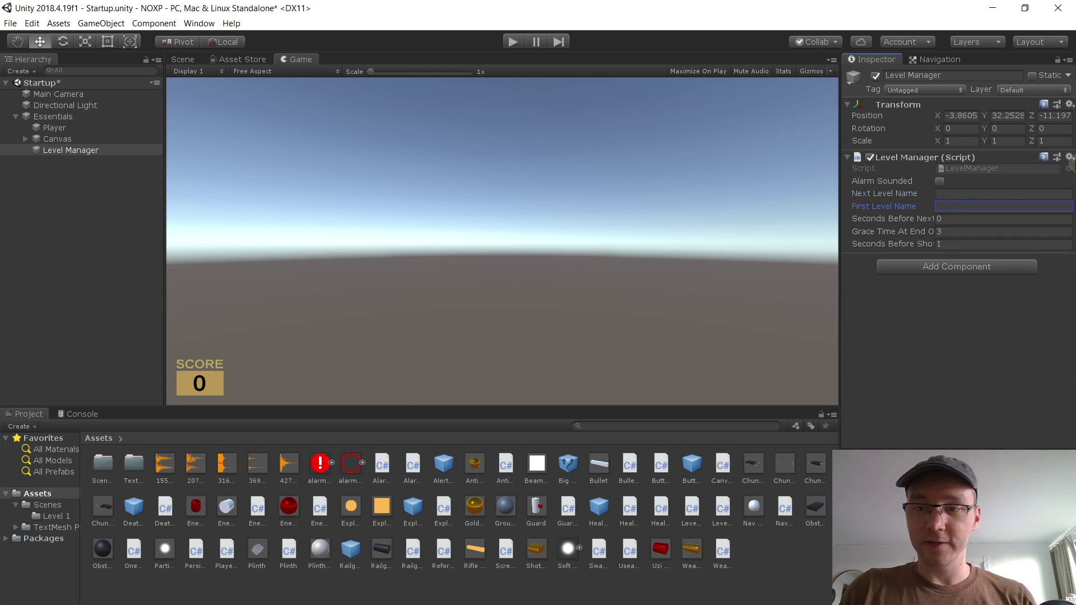
type("Level 1")
Step: Set the Level Manager's Next Level Name to Level 2 and save the Startup scene
left_click(990, 194)
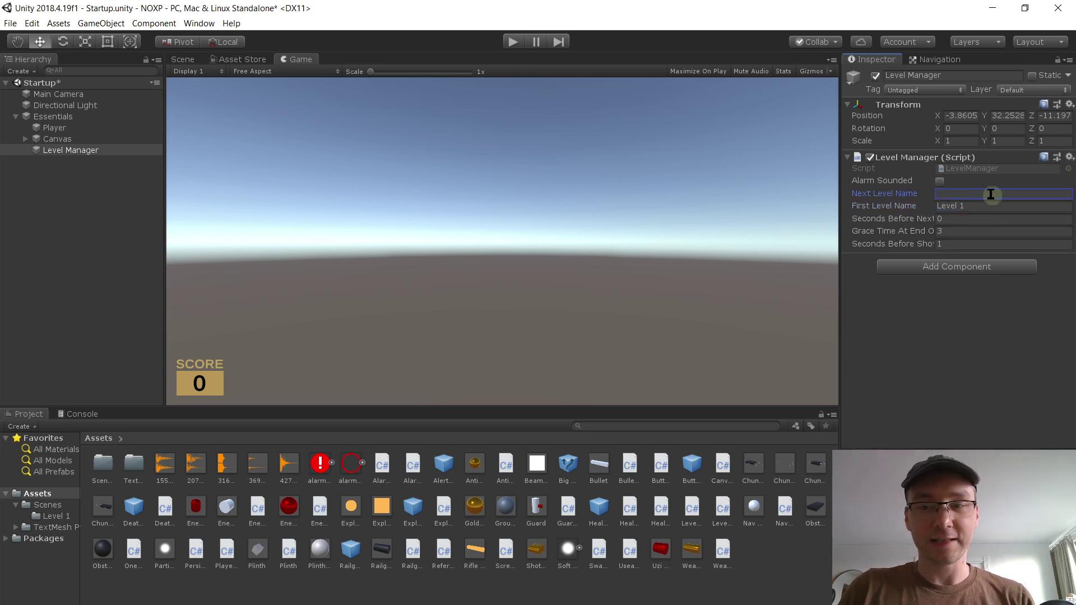
type("Level 2")
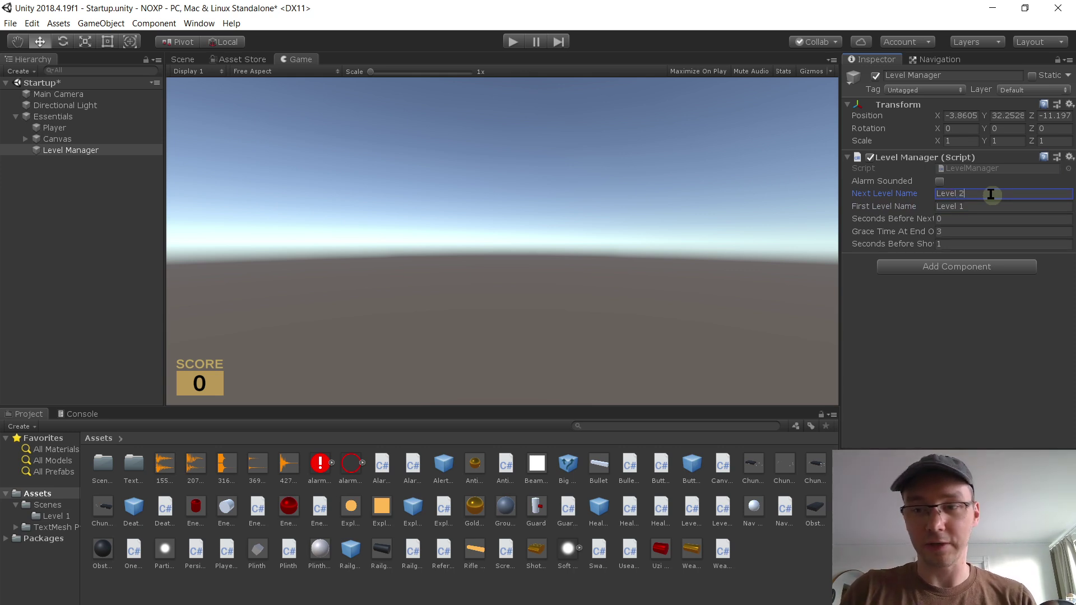
left_click(977, 313)
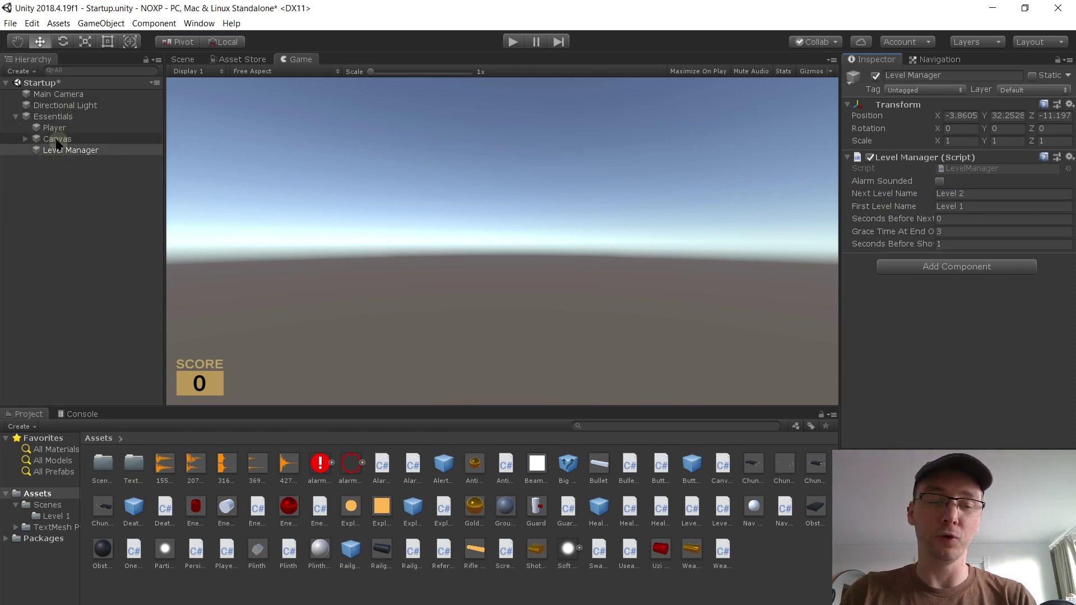
left_click(967, 193)
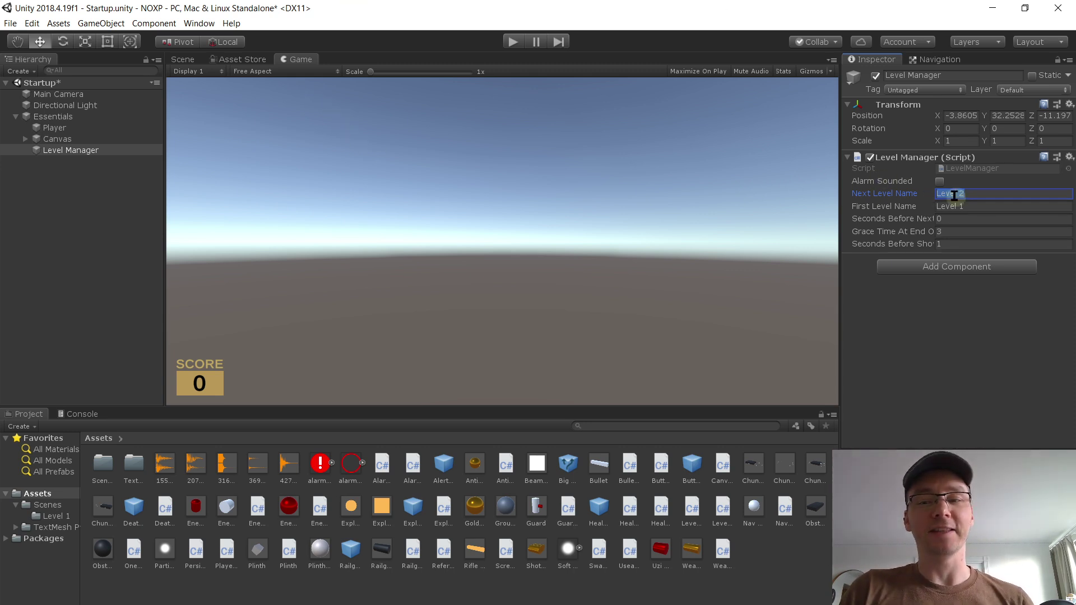
left_click(963, 195)
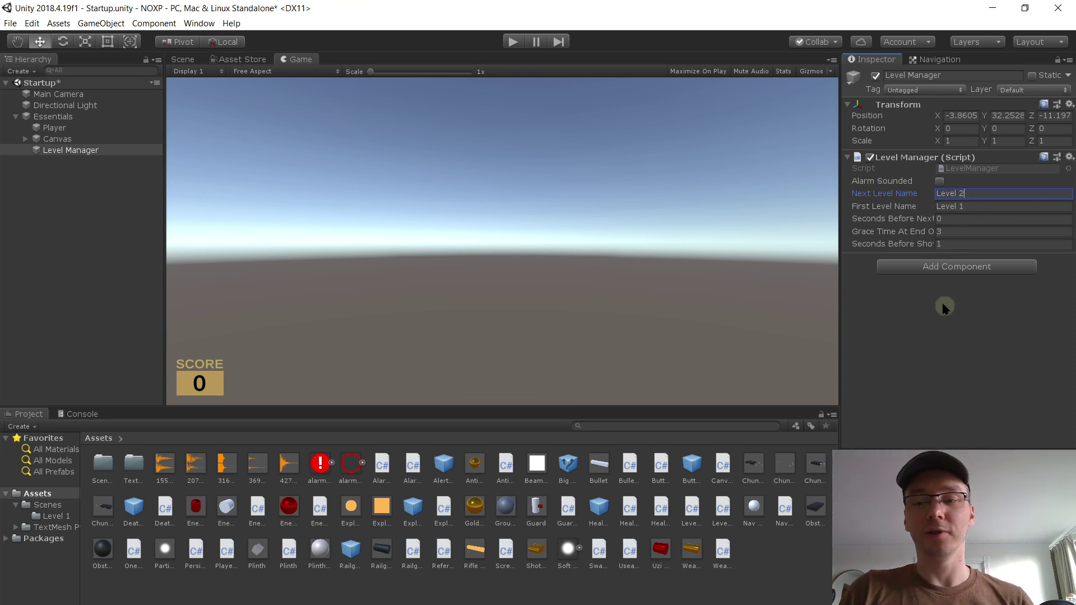
key("Return")
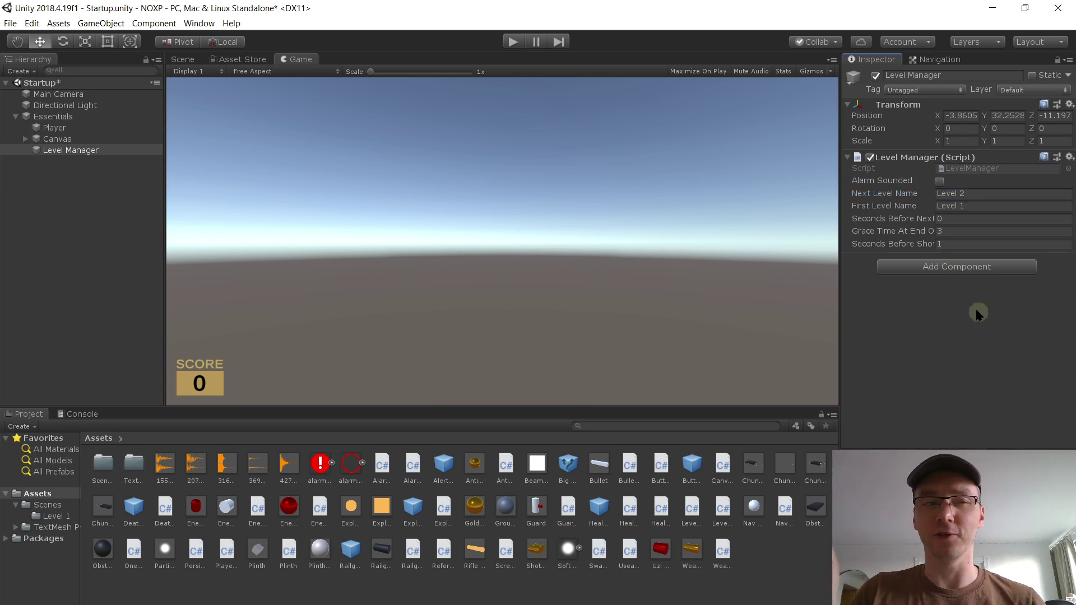
key("ctrl+s")
left_click(121, 222)
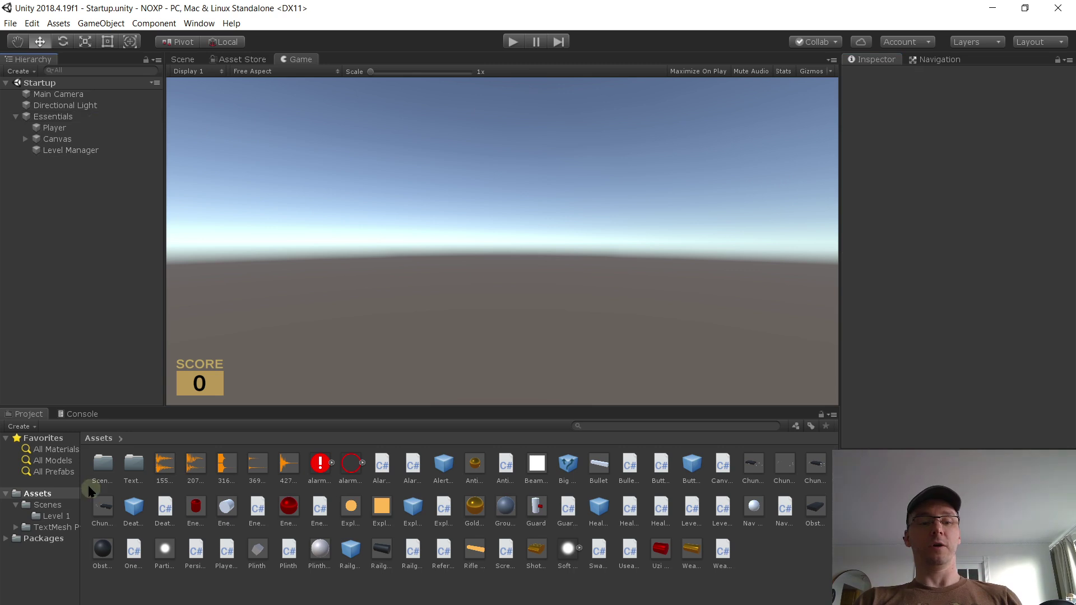
Step: Play-test from the Startup scene, moving the player around Level 1 and fighting the guards, and stop the game
left_click(512, 42)
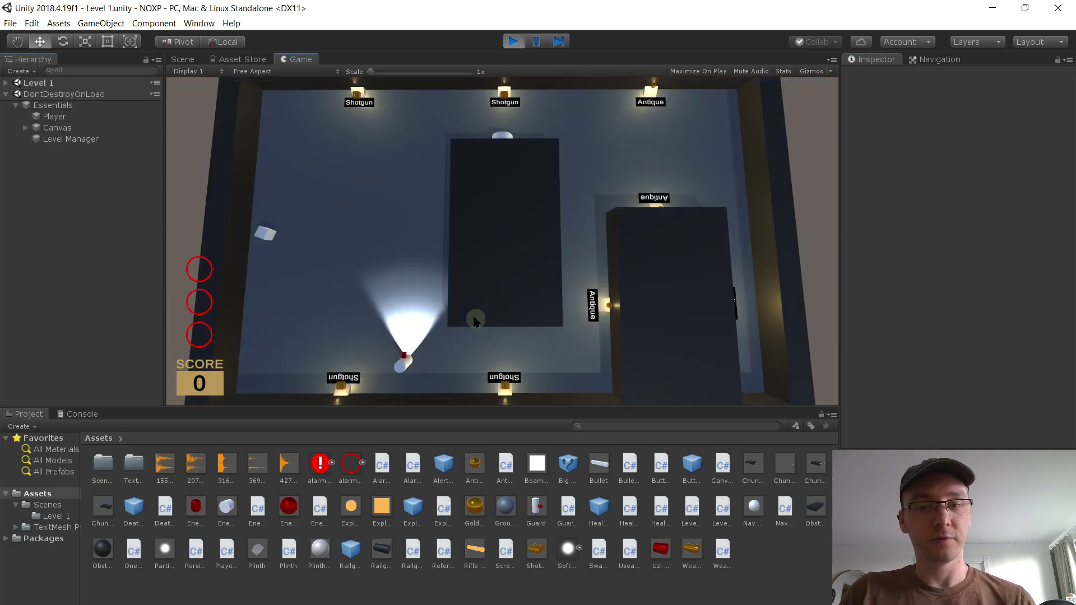
key("s")
key("d")
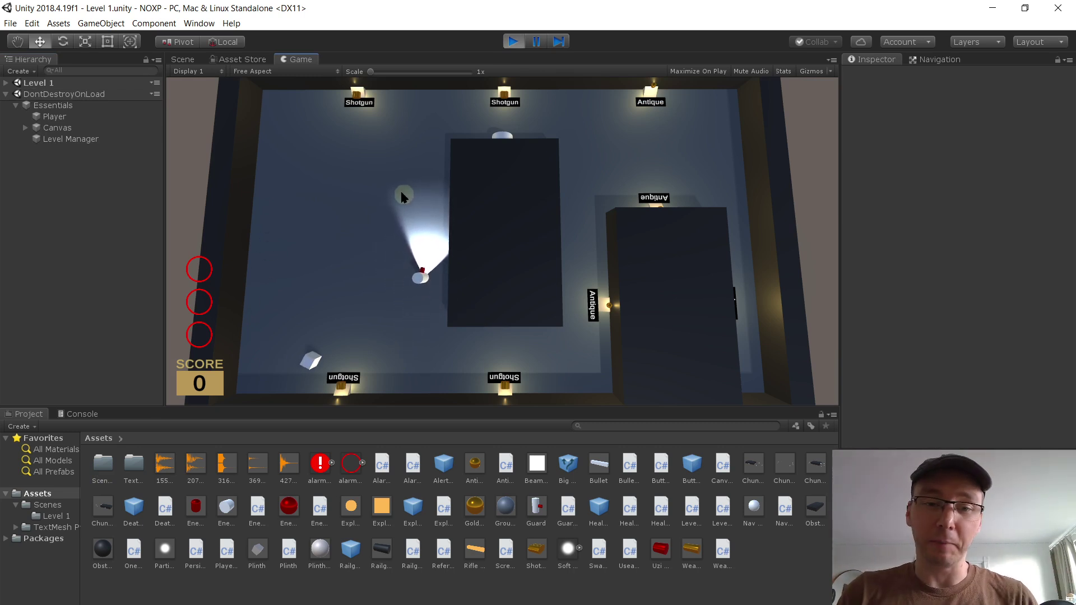
key("d")
key("w")
key("s")
key("a")
key("e")
key("w")
left_click(471, 171)
key("a")
left_click(466, 210)
key("s")
key("d")
left_click(427, 157)
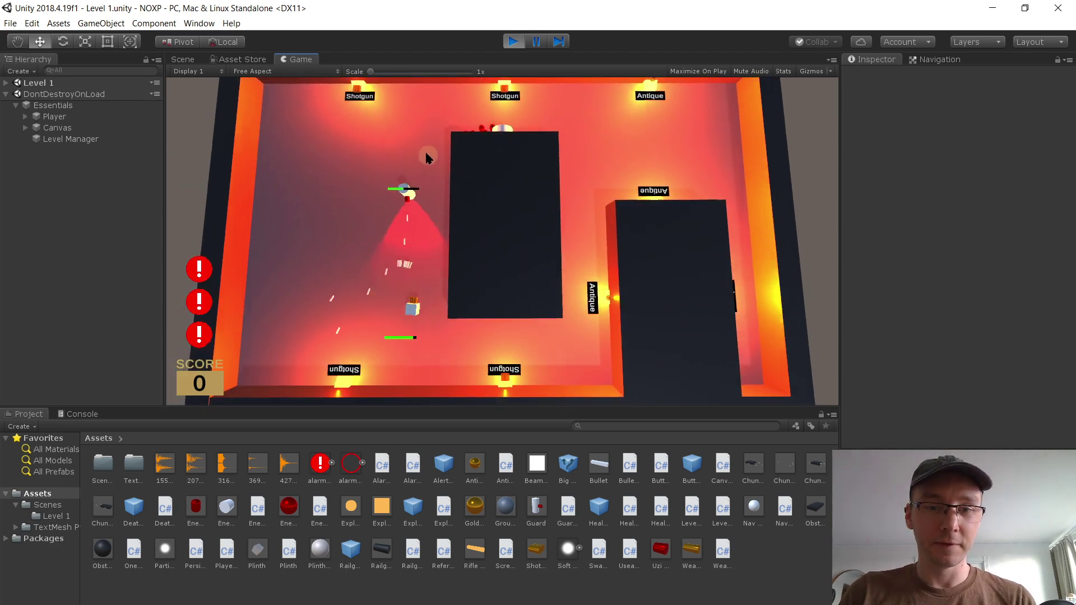
left_click(398, 178)
key("a")
key("w")
left_click(474, 248)
key("s")
key("d")
left_click(439, 262)
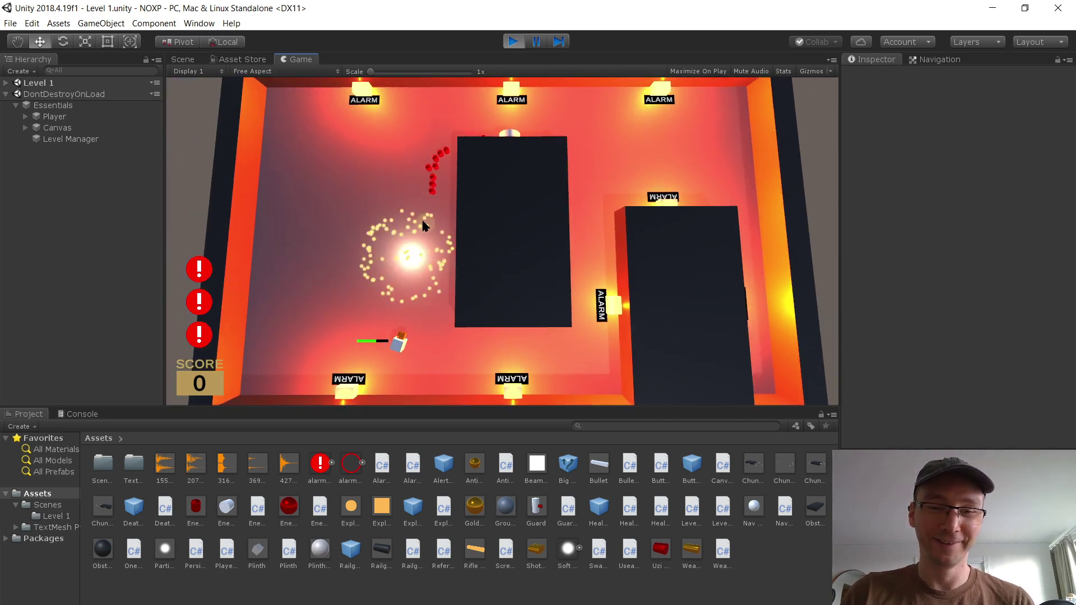
key("w")
key("a")
left_click(512, 41)
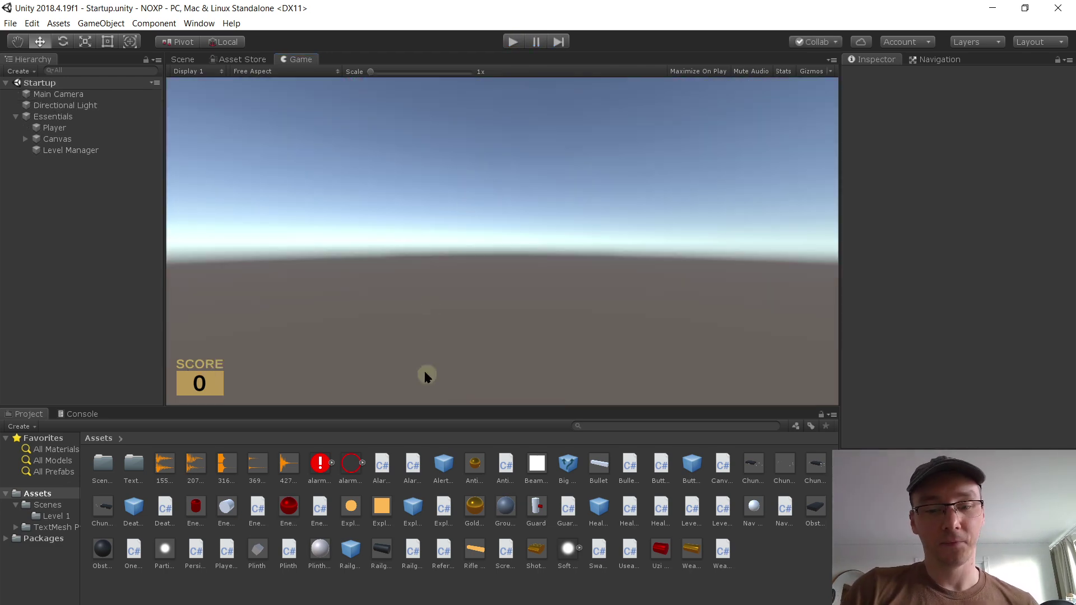
Step: Switch to the Tutorial Notes in Notepad and delete the Essentials list and the "Move them to essentials" line under Persistence
key("alt+Tab")
left_click(408, 174)
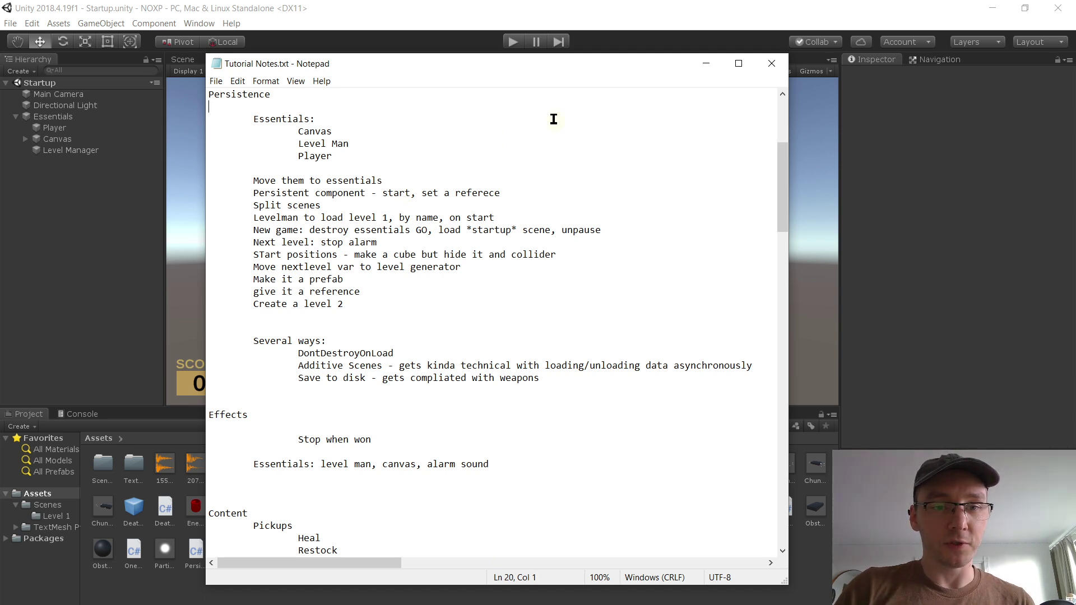
key("shift+Down")
key("shift+Down")
key("shift+Down")
key("shift+Down")
key("shift+Down")
key("shift+Down")
key("shift+Down")
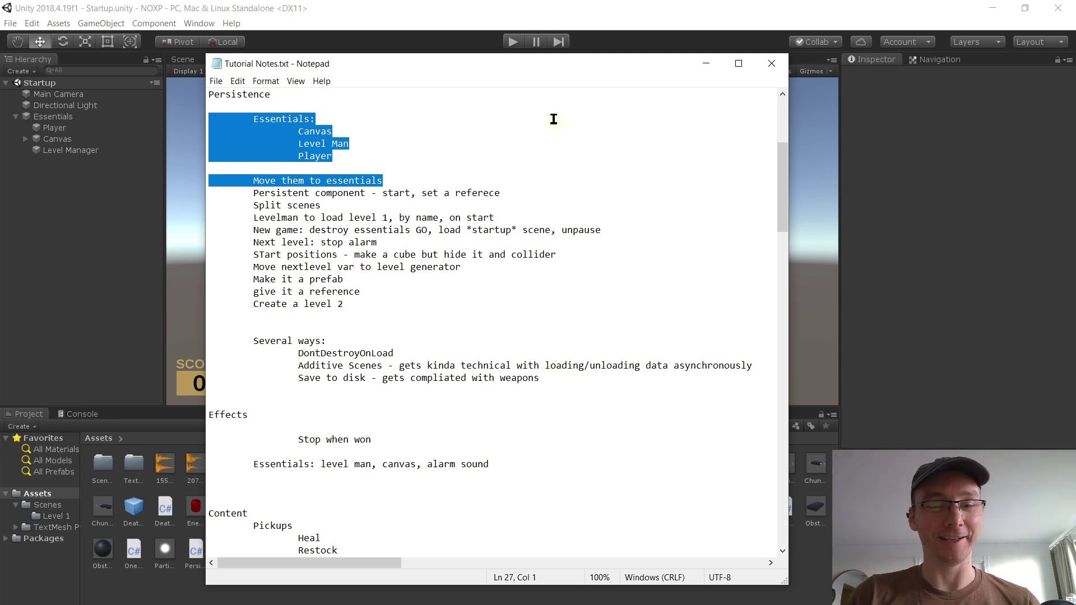
key("Delete")
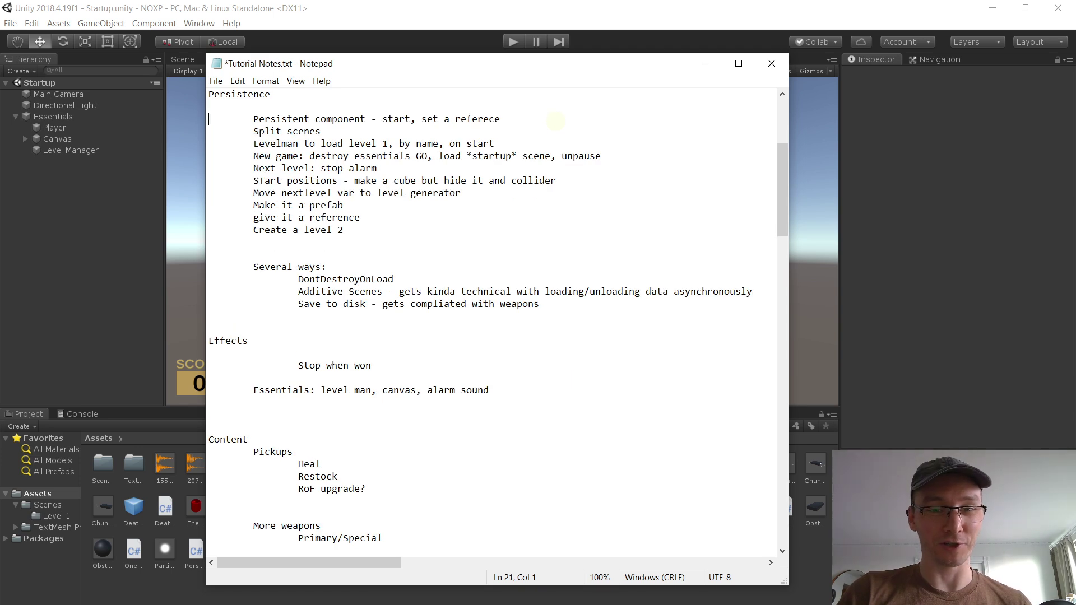
Step: Delete the Persistent component, Split scenes and "Levelman to load level 1" lines from the Persistence notes
key("shift+Down")
key("Delete")
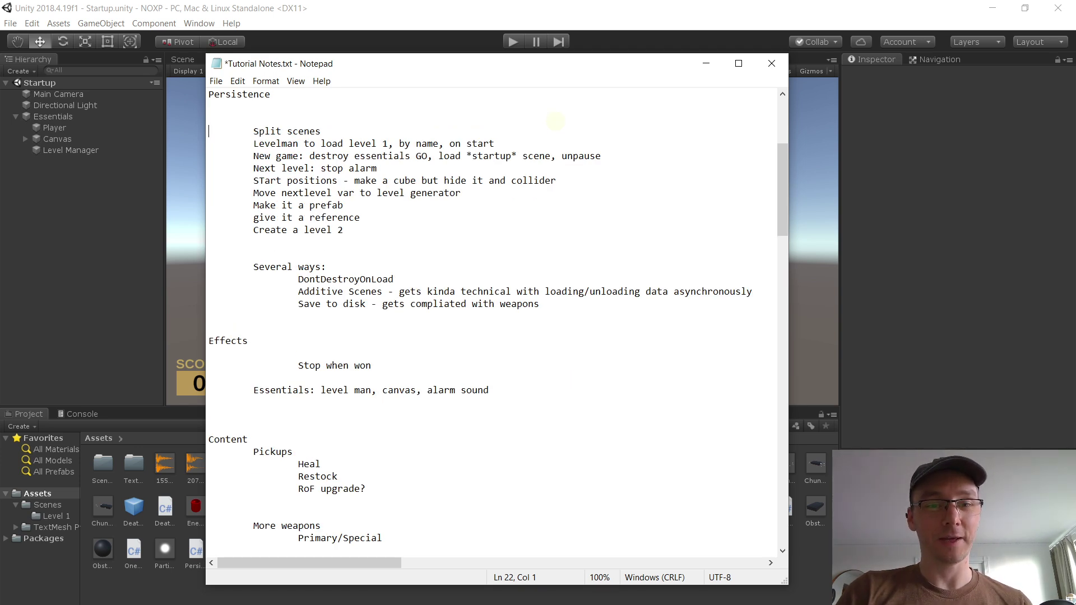
key("shift+Down")
key("Delete")
key("shift+Down")
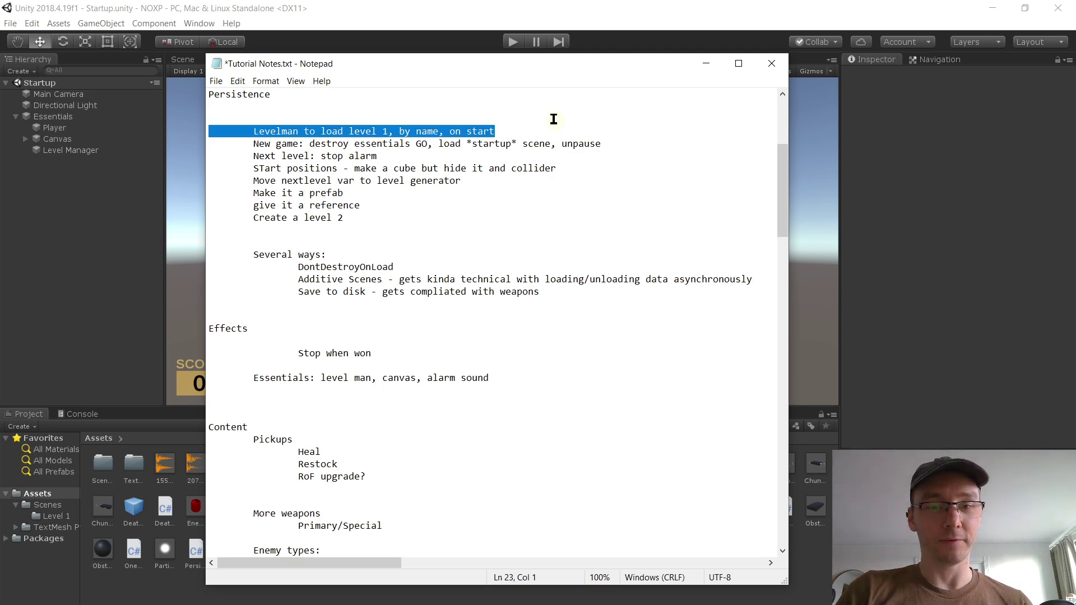
key("Delete")
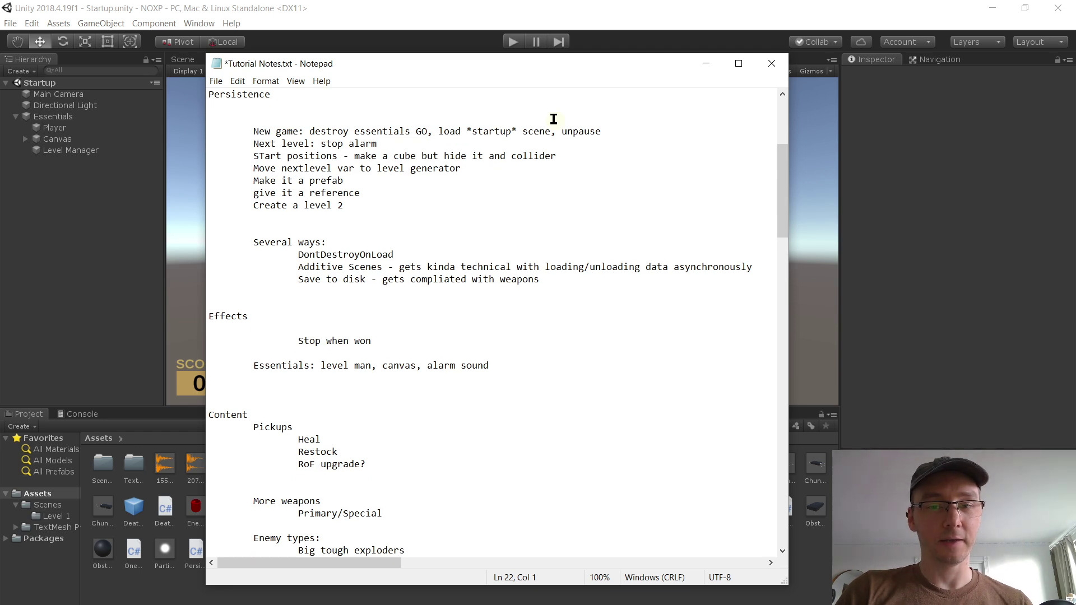
Step: Switch to Unity, play-test the game from the Startup scene with the pause menu open, and stop it
left_click(516, 7)
left_click(516, 45)
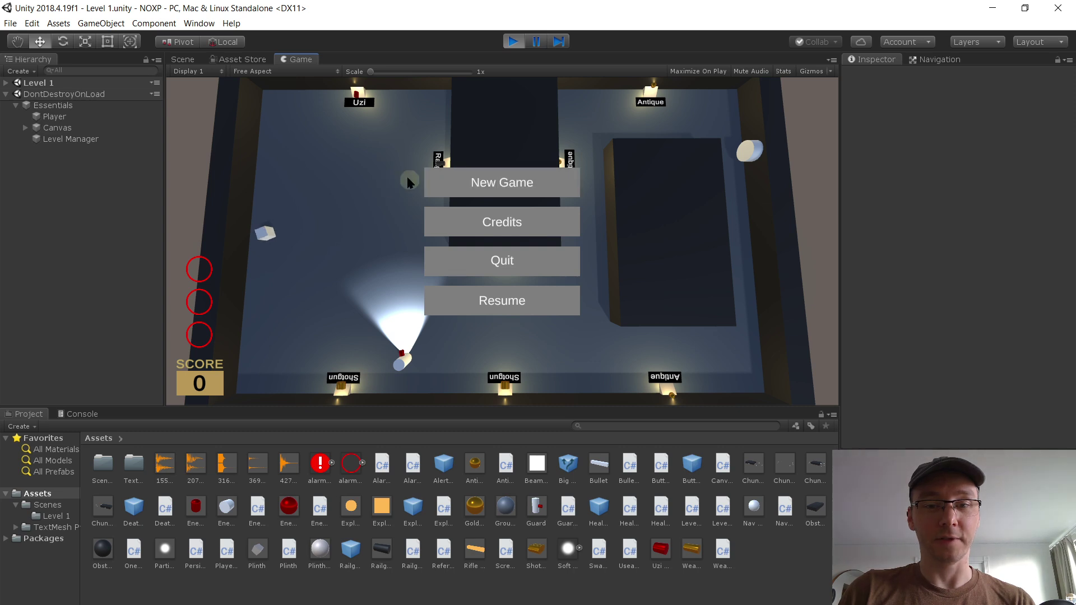
left_click(512, 42)
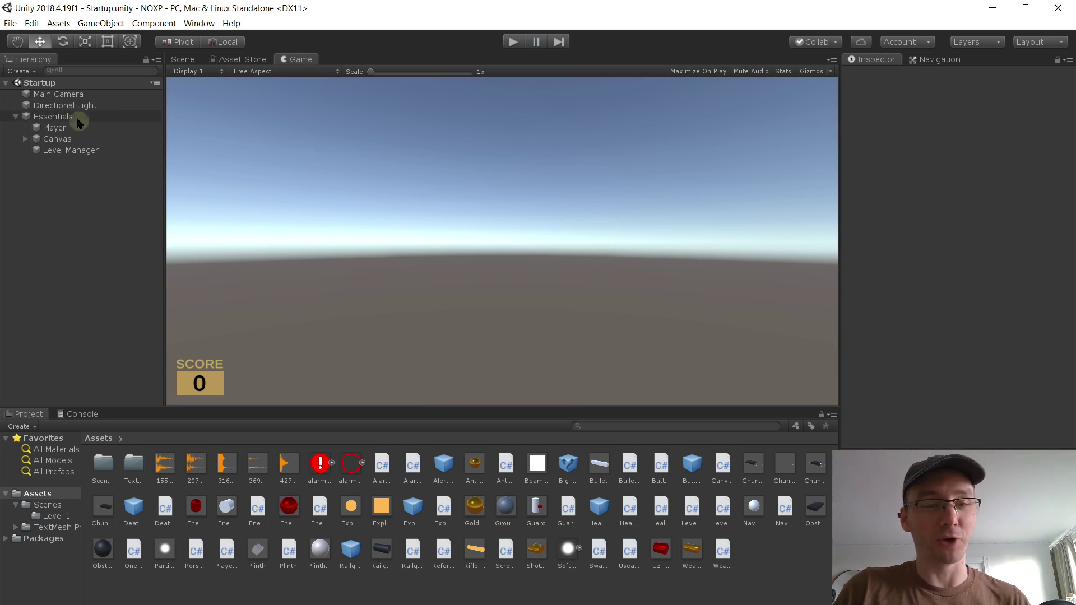
Step: Inspect the Essentials object and its Player and Canvas children in the Startup scene
left_click(79, 138)
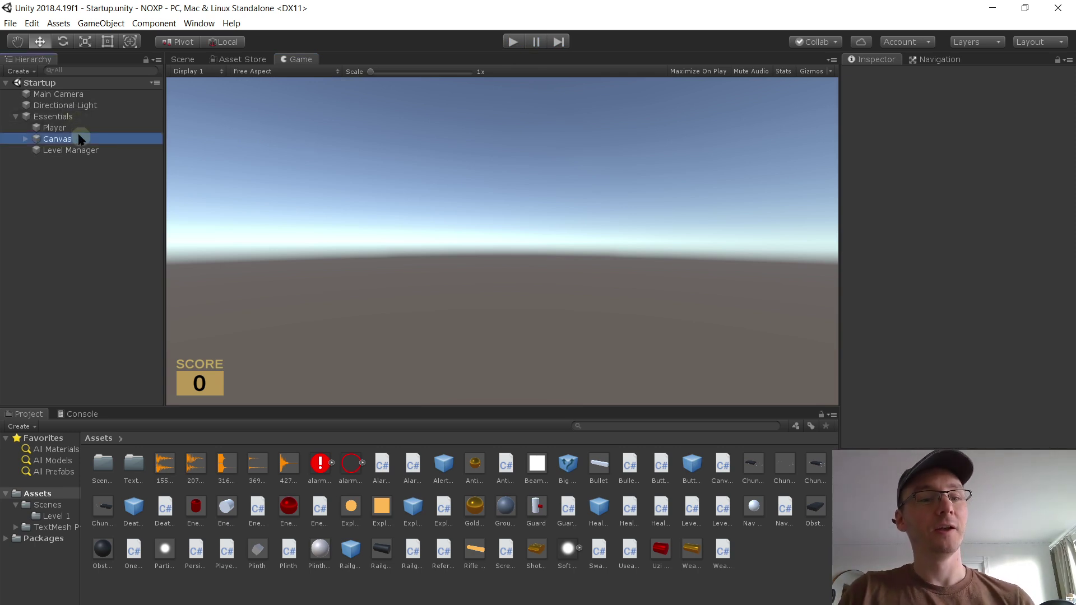
left_click(82, 119)
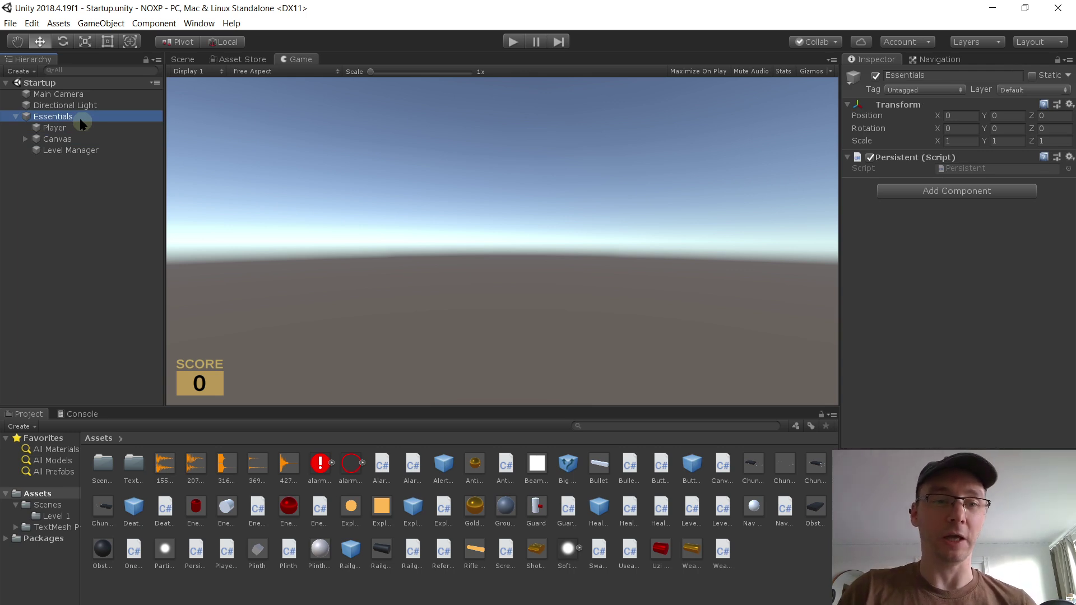
left_click(82, 128)
left_click(81, 140)
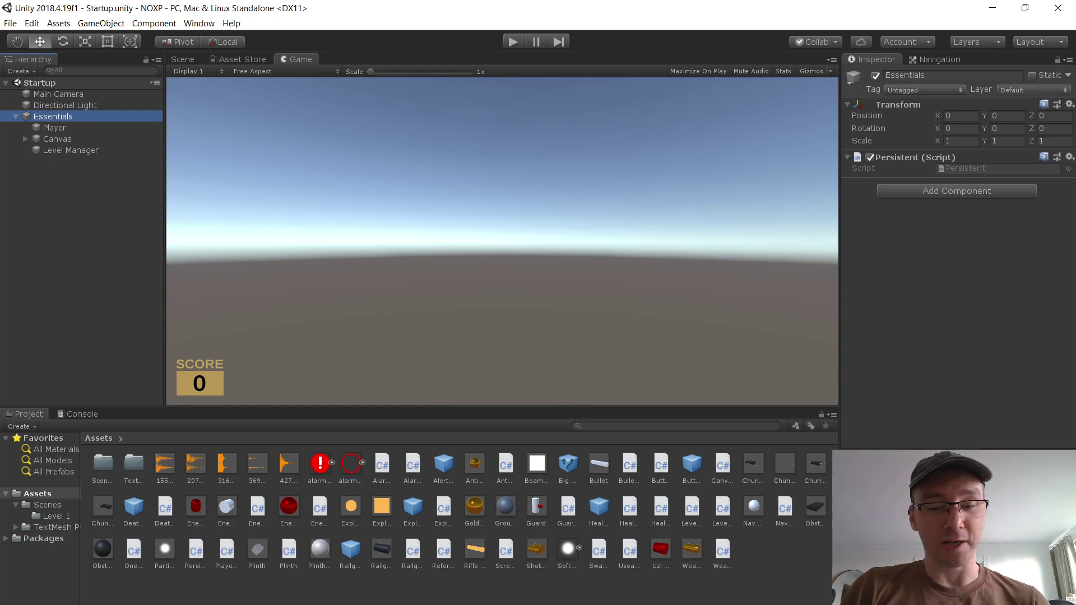
Step: Switch to LevelManager.cs in Visual Studio and make room for a new method below Start
left_click(610, 603)
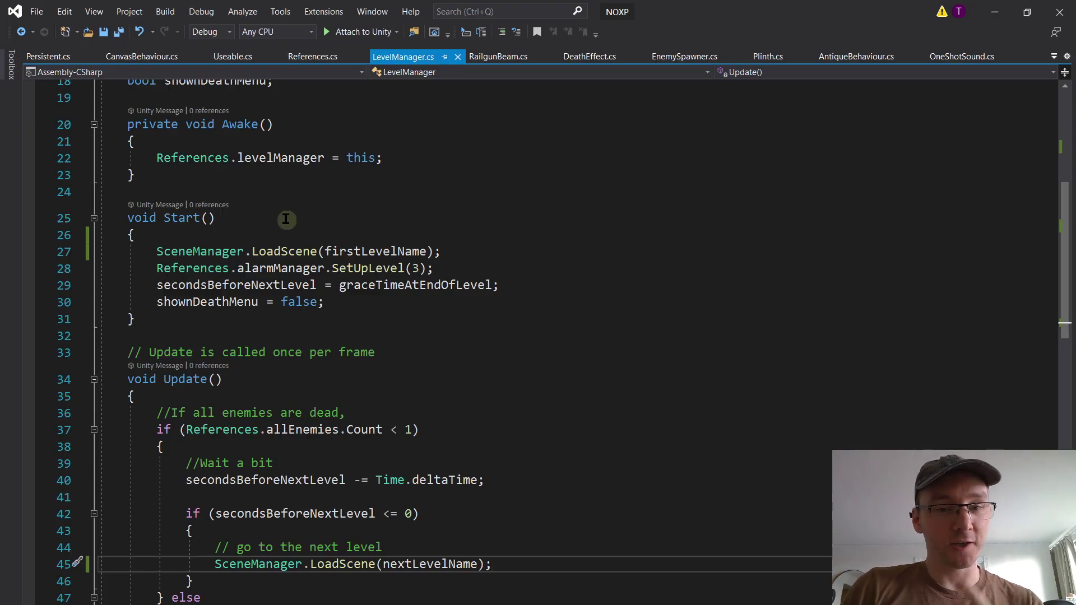
scroll(285, 218, "down", 1)
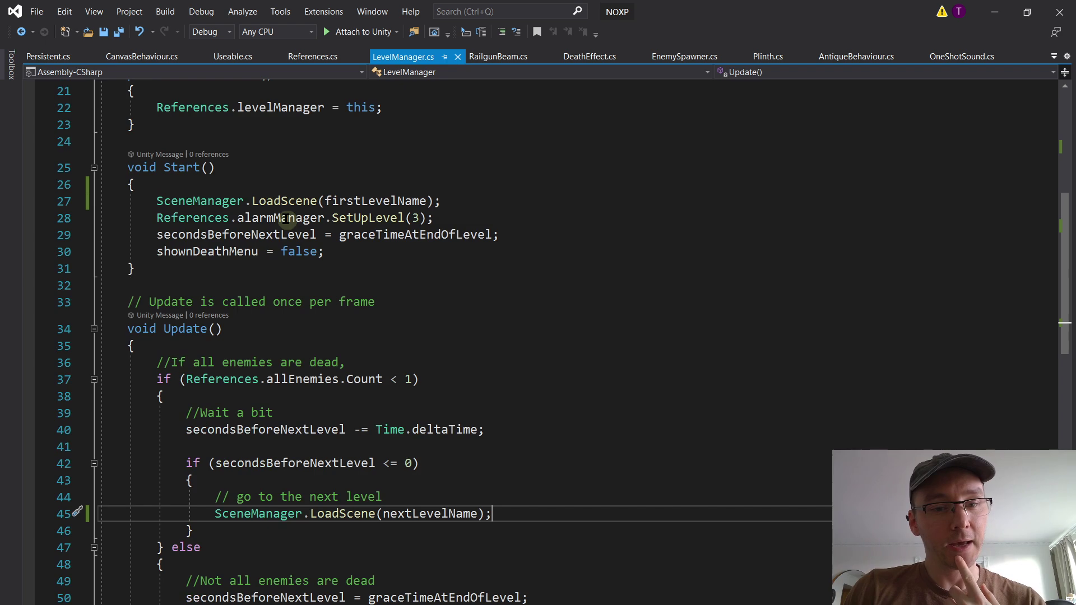
scroll(286, 219, "down", 1)
scroll(286, 219, "up", 1)
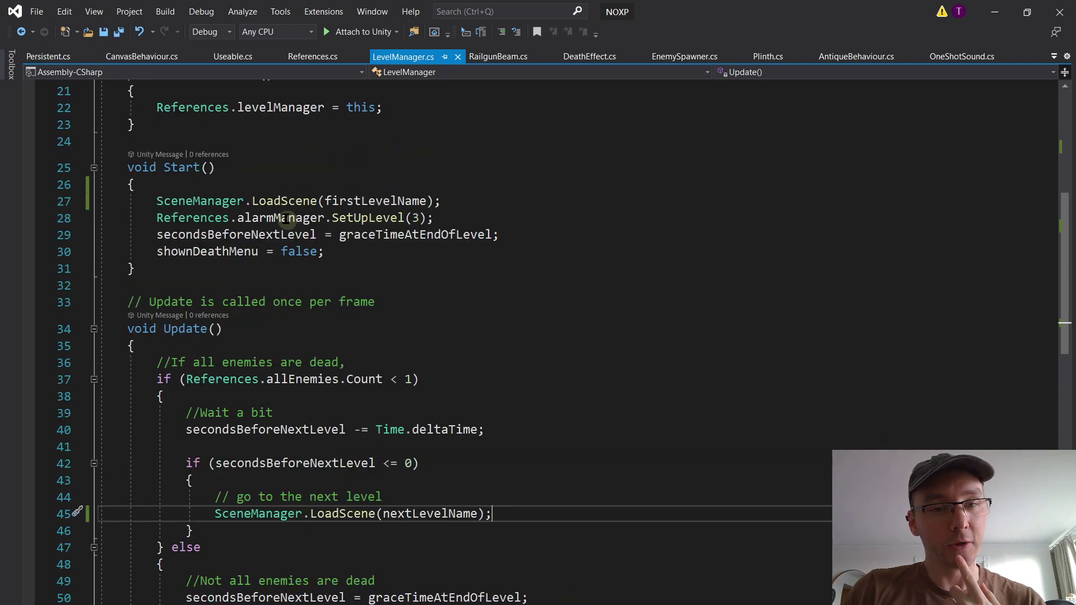
left_click(250, 274)
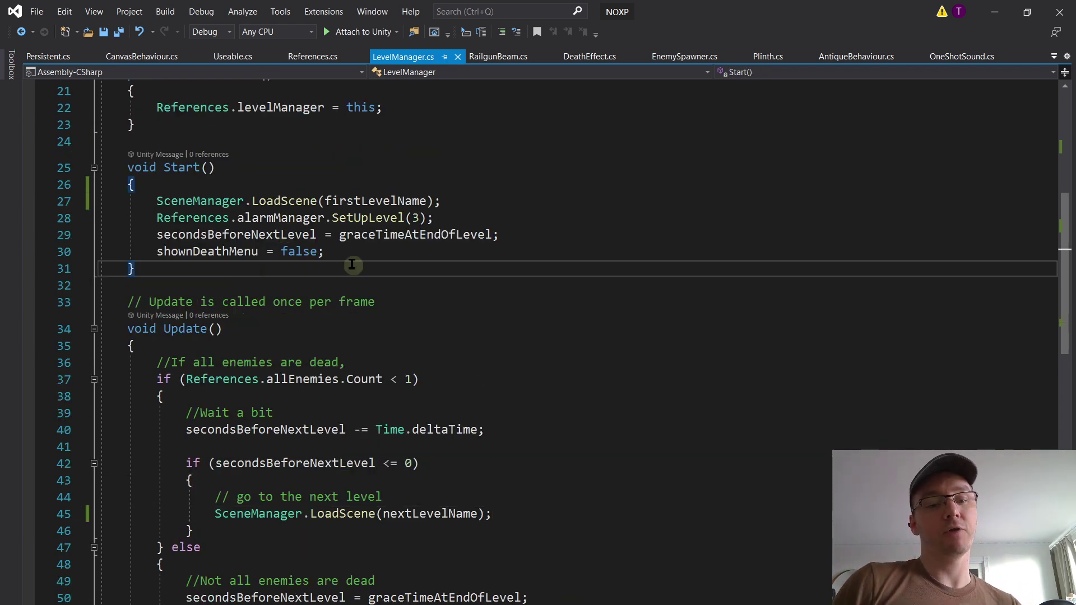
key("Return")
key("Return")
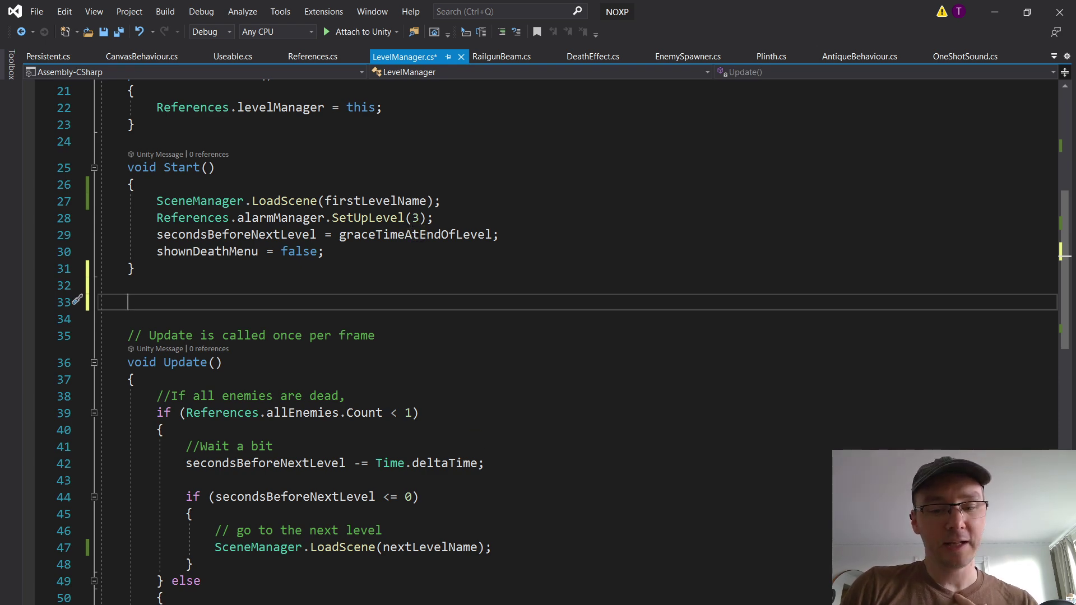
Step: Switch to Unity and rename the Button under the Canvas's Main Menu to New Game Button
left_click(386, 604)
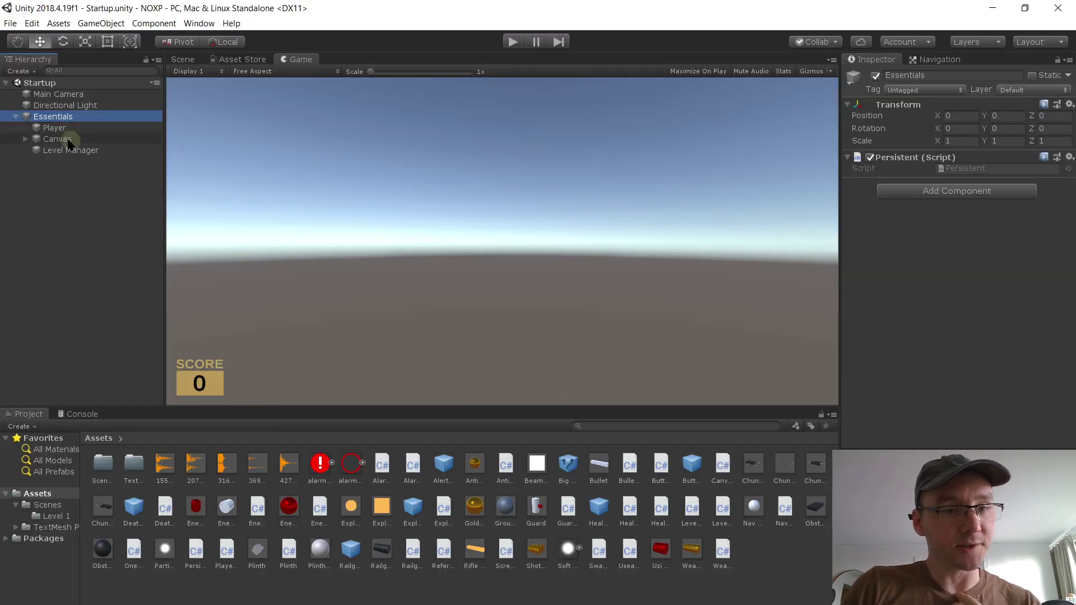
left_click(56, 140)
left_click(25, 140)
left_click(35, 149)
left_click(98, 162)
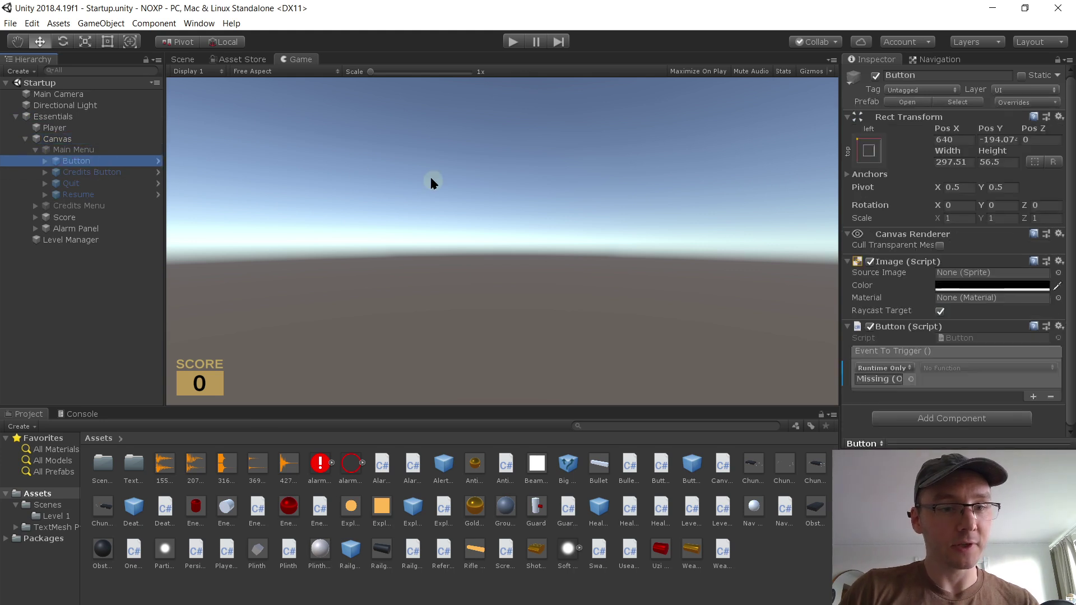
key("F2")
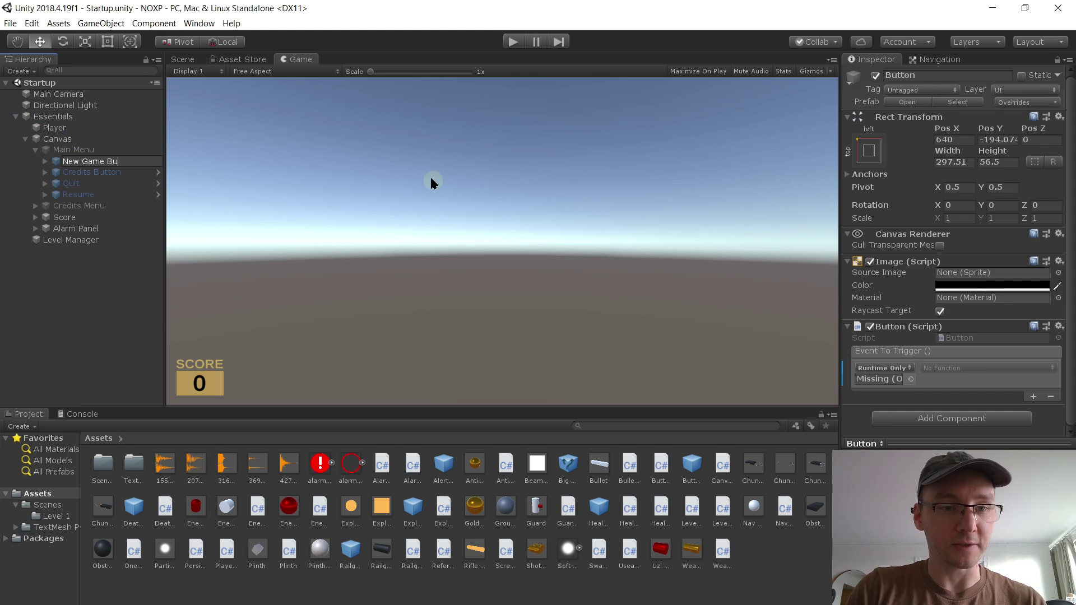
type("New Game Button")
key("Return")
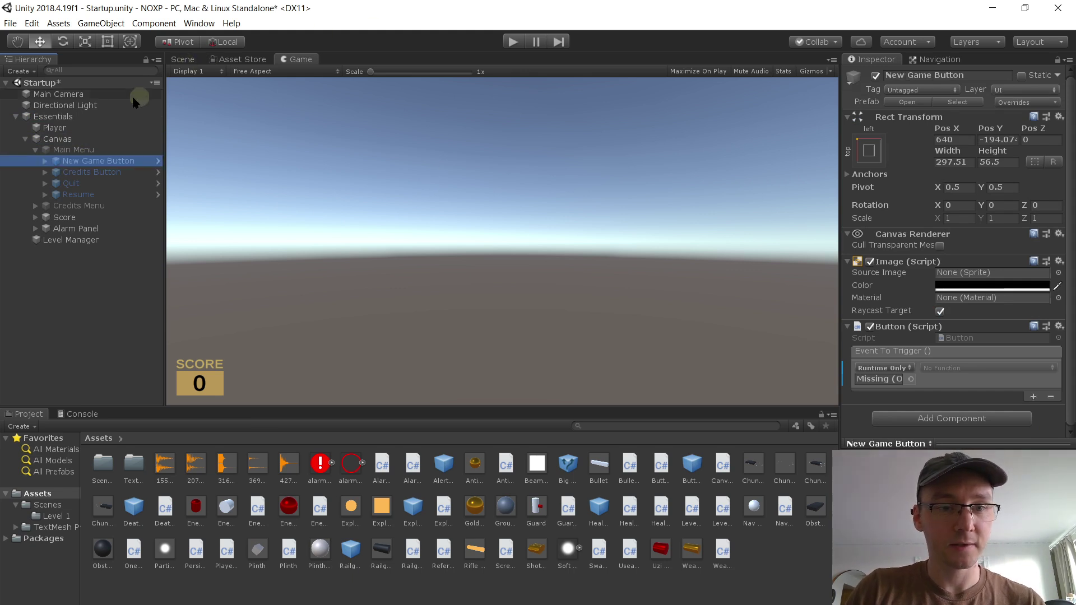
Step: Activate the Main Menu object and check which object the New Game Button's trigger event references
left_click(99, 153)
left_click(875, 75)
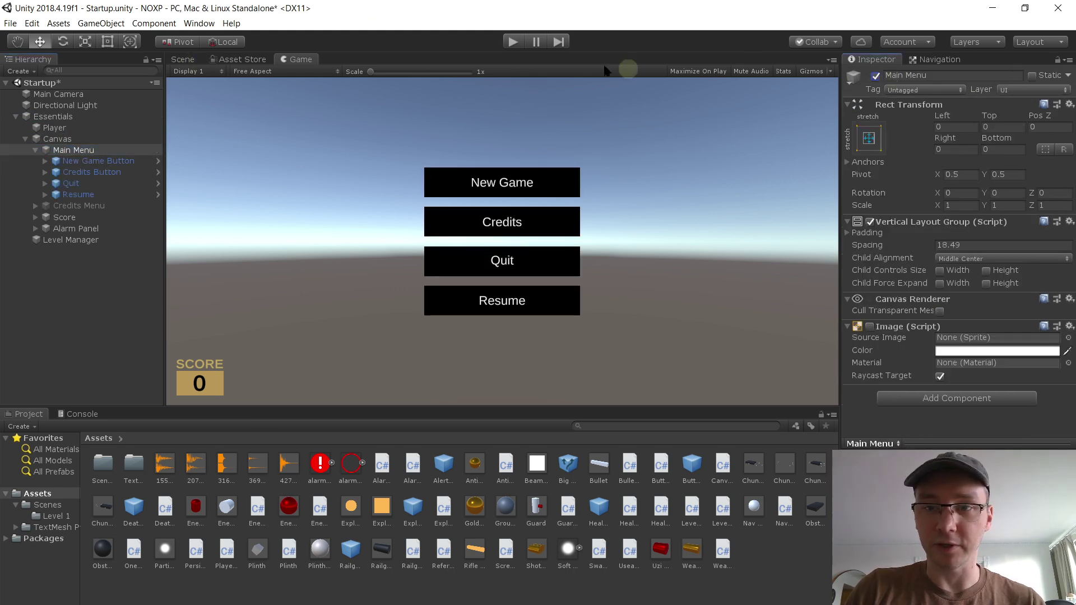
left_click(120, 162)
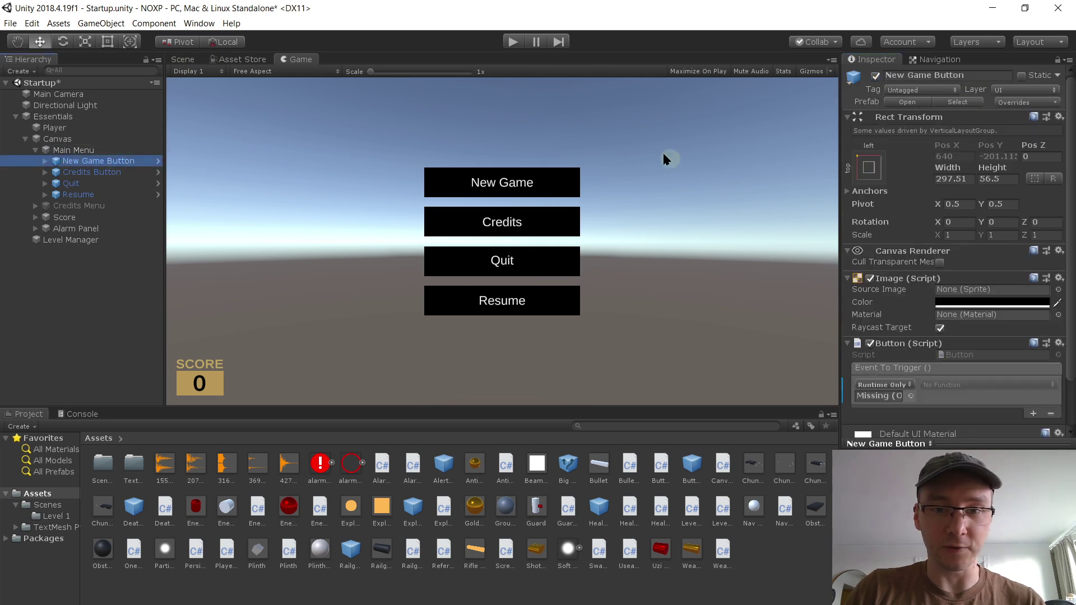
left_click(875, 75)
left_click(875, 75)
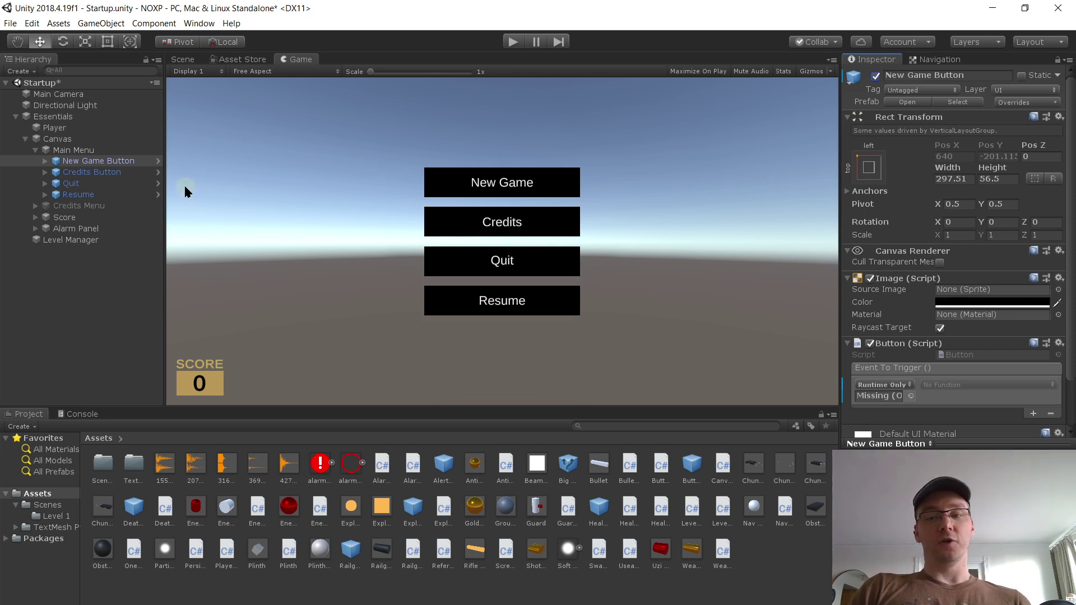
scroll(959, 270, "down", 3)
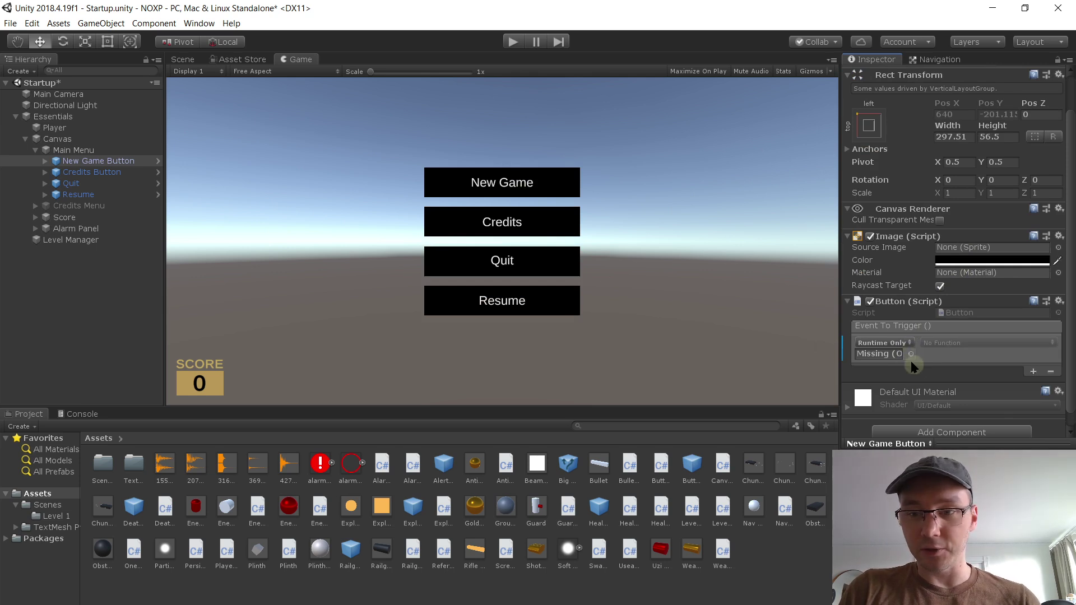
left_click(894, 354)
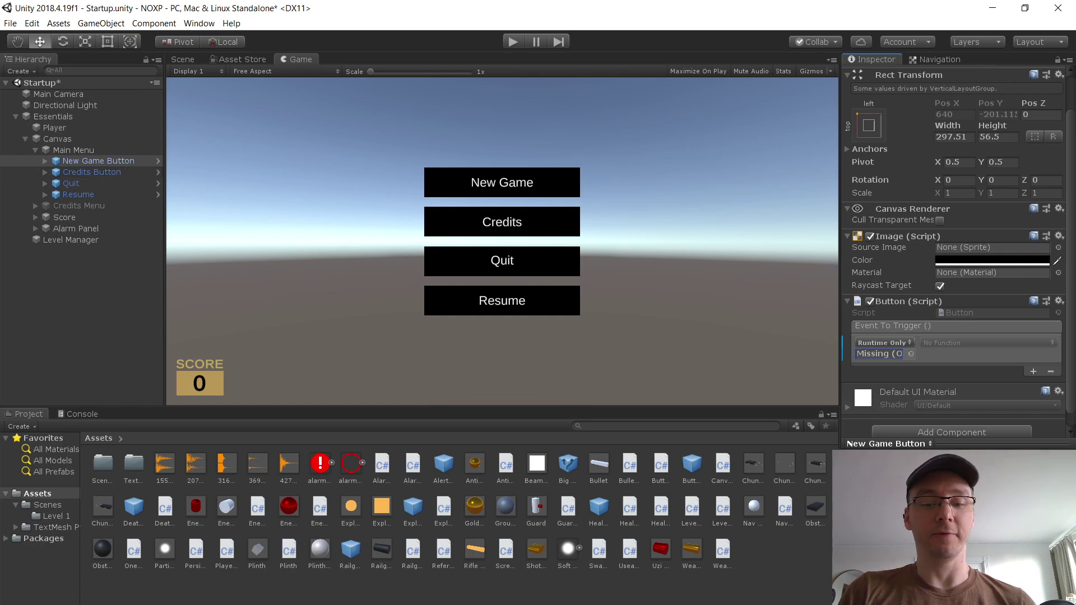
Step: Switch to LevelManager.cs in Visual Studio and declare a public void StartNewGame() method below Start
left_click(611, 604)
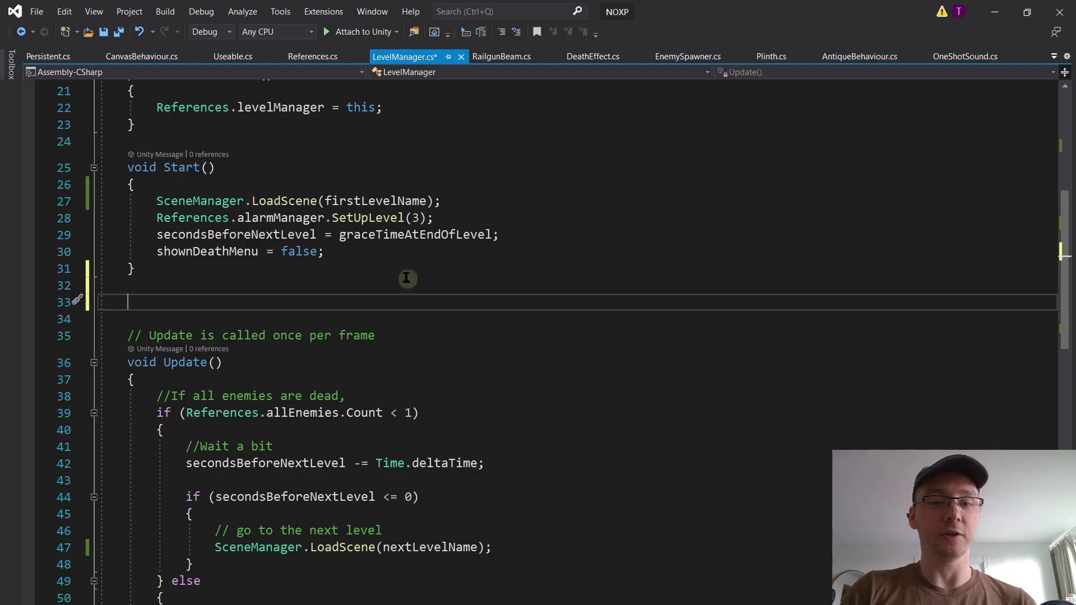
type("public void New")
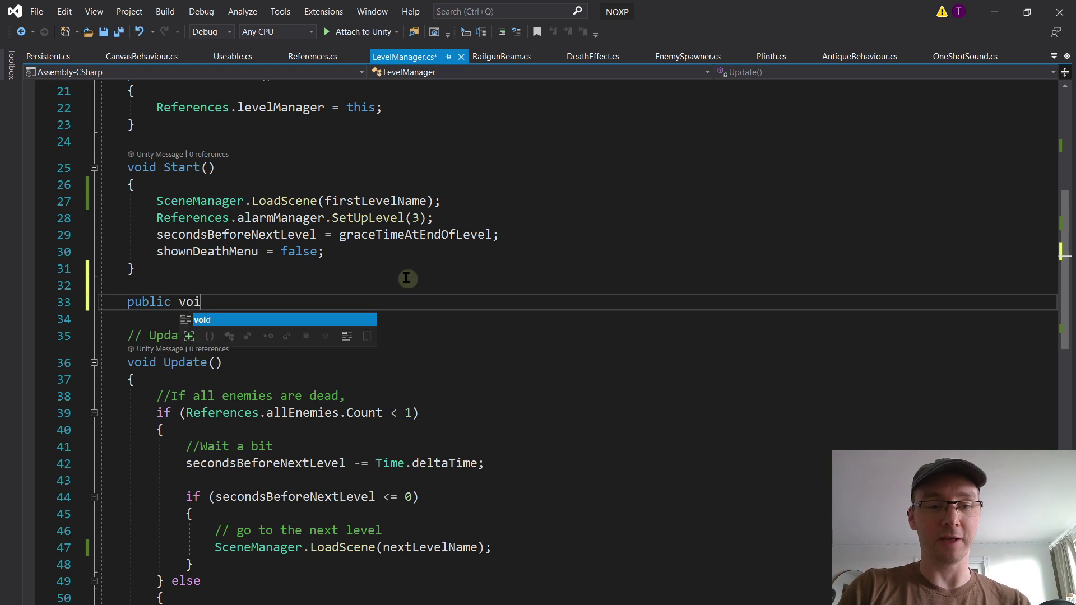
key("BackSpace")
key("BackSpace")
key("BackSpace")
type("St")
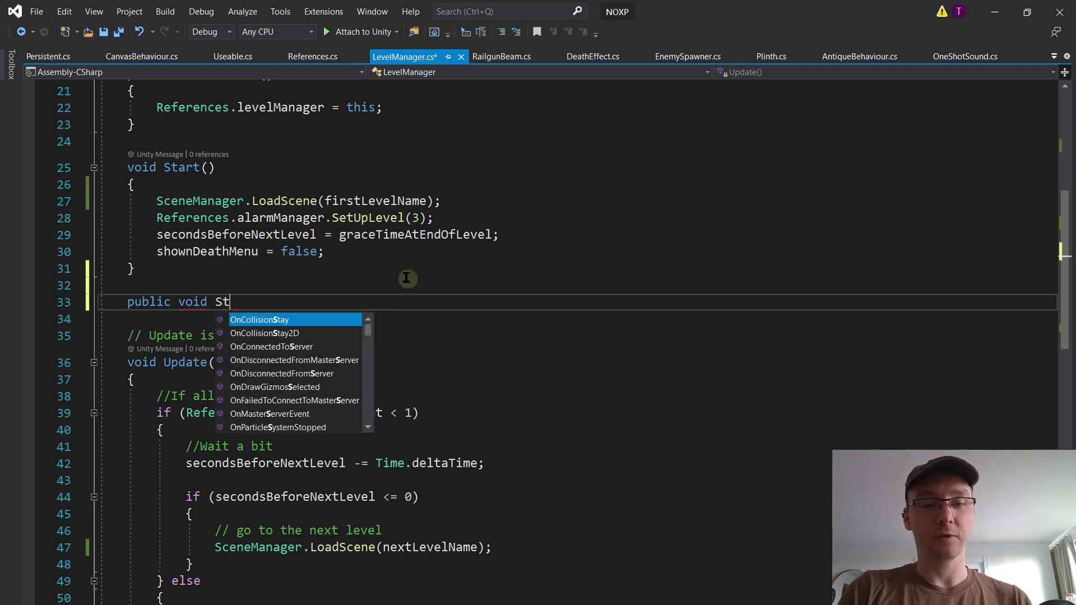
type("artNewGame")
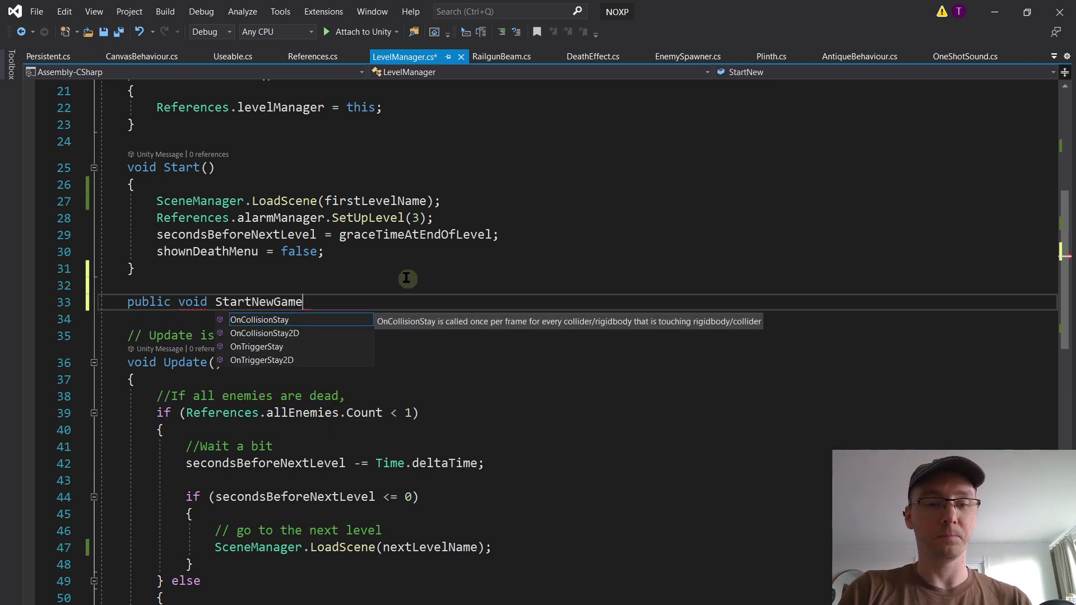
type("()")
key("Return")
type("{")
key("Return")
key("Return")
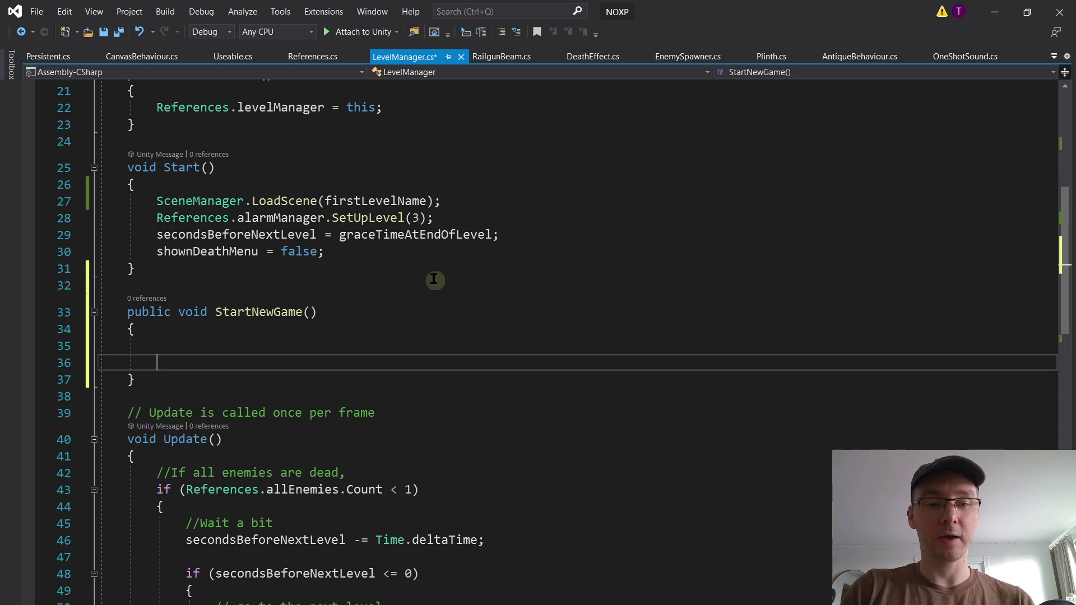
Step: Make StartNewGame load the "Startup" scene with SceneManager.LoadScene
type("sceneManager")
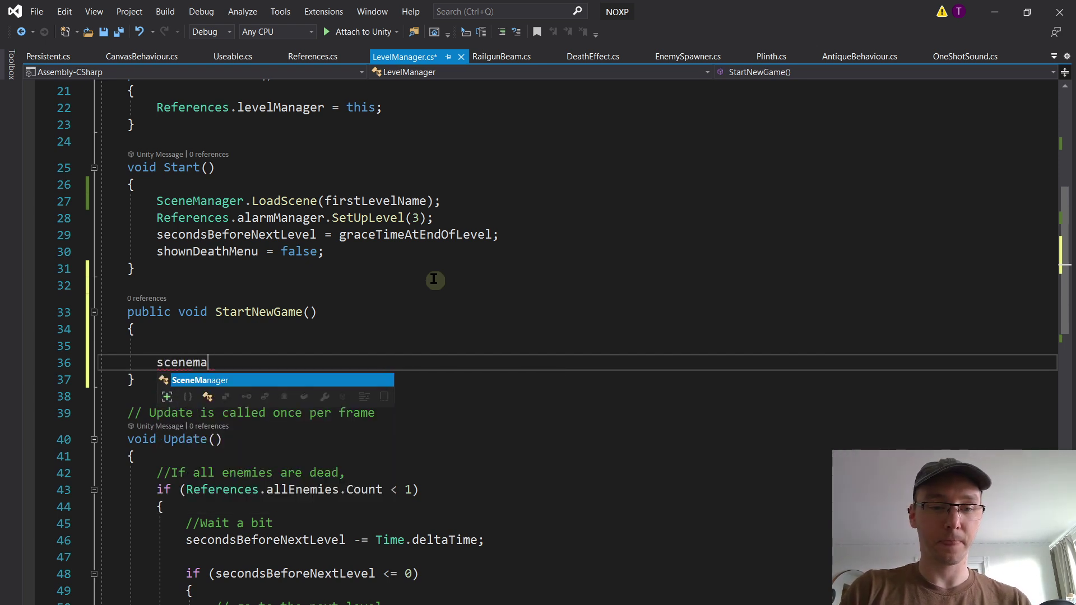
type(".lo")
key("Tab")
type("(")
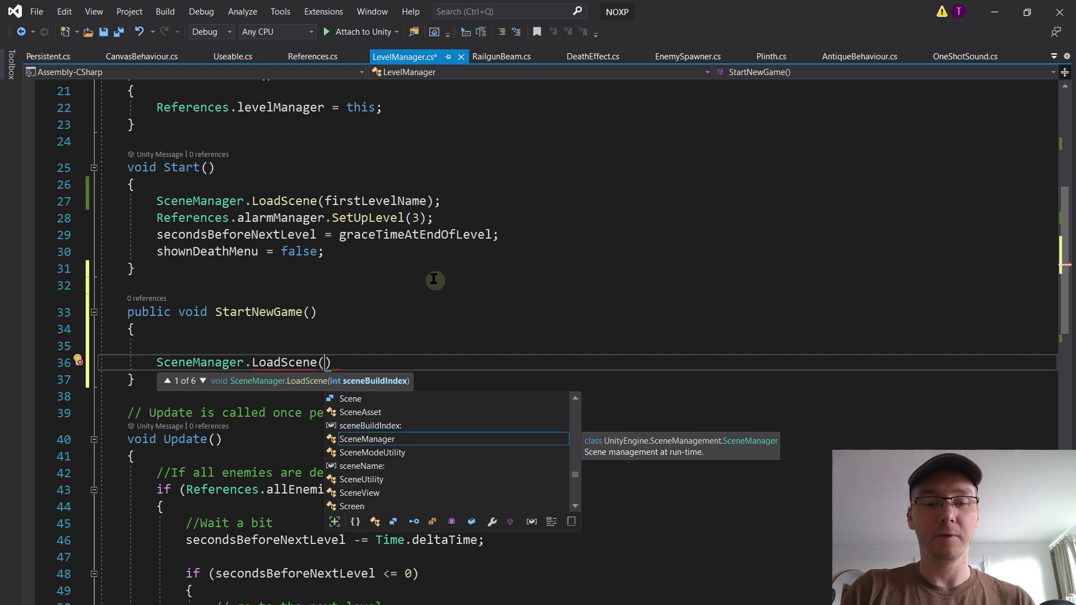
type("\"S")
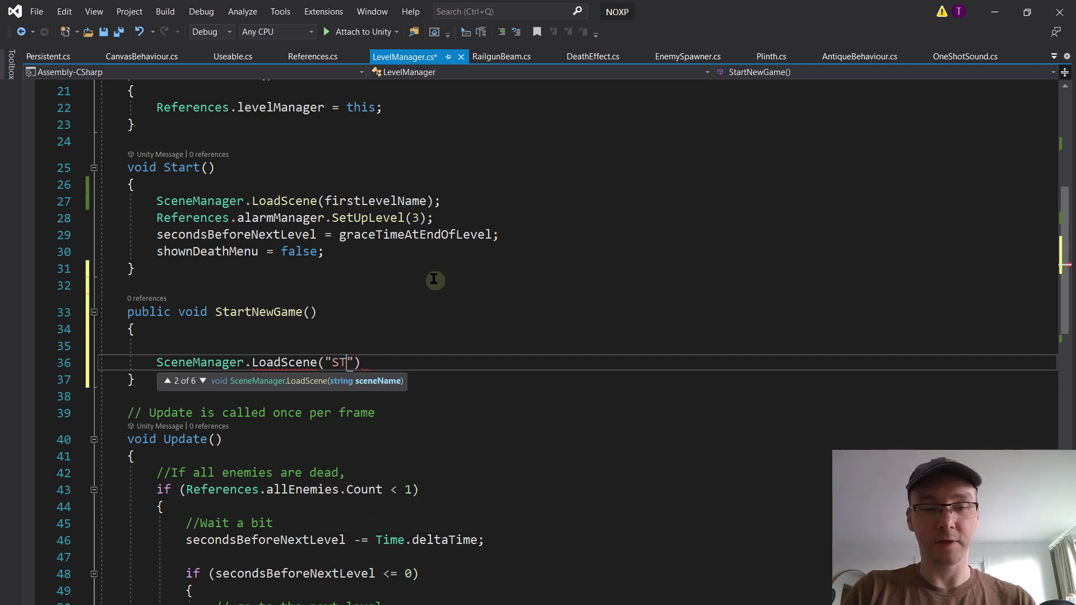
type("tartup\")")
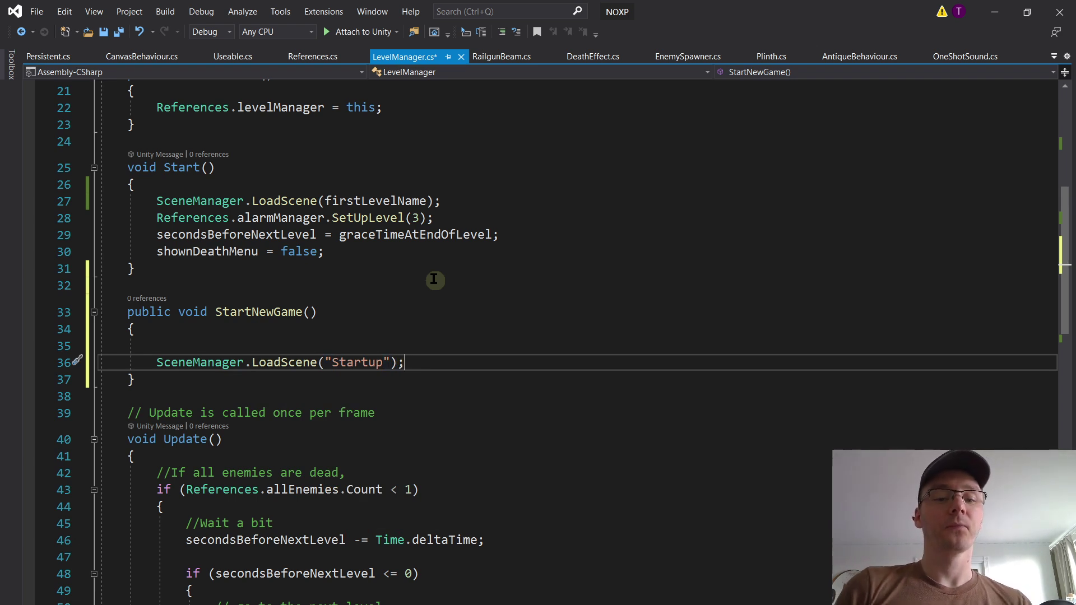
Step: Add Destroy(References.essentials); before the scene load in StartNewGame, and check how Persistent.cs assigns that reference
key("Up")
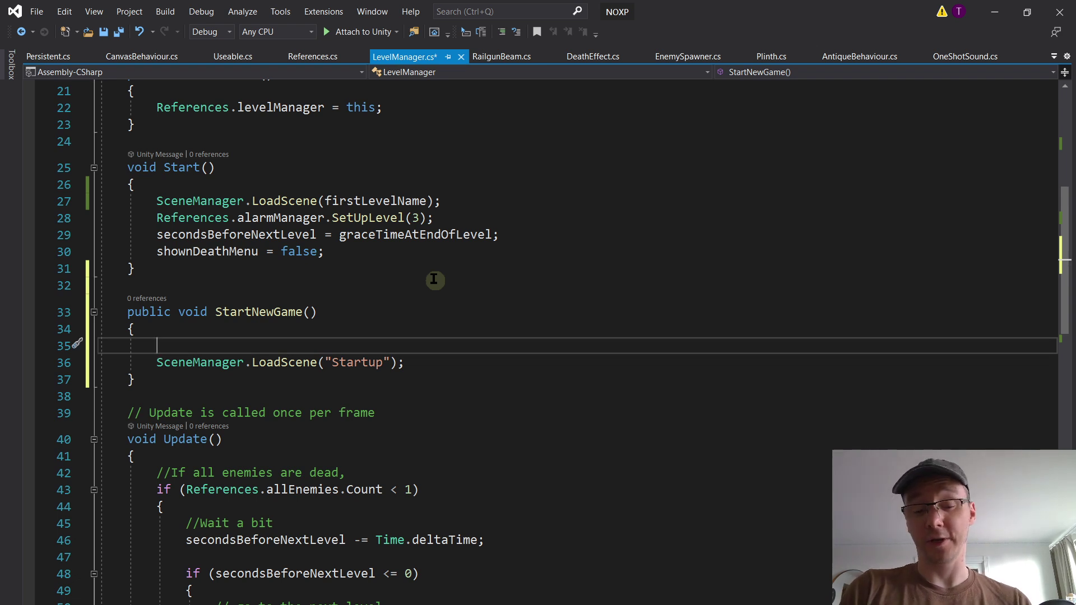
type("destroy(")
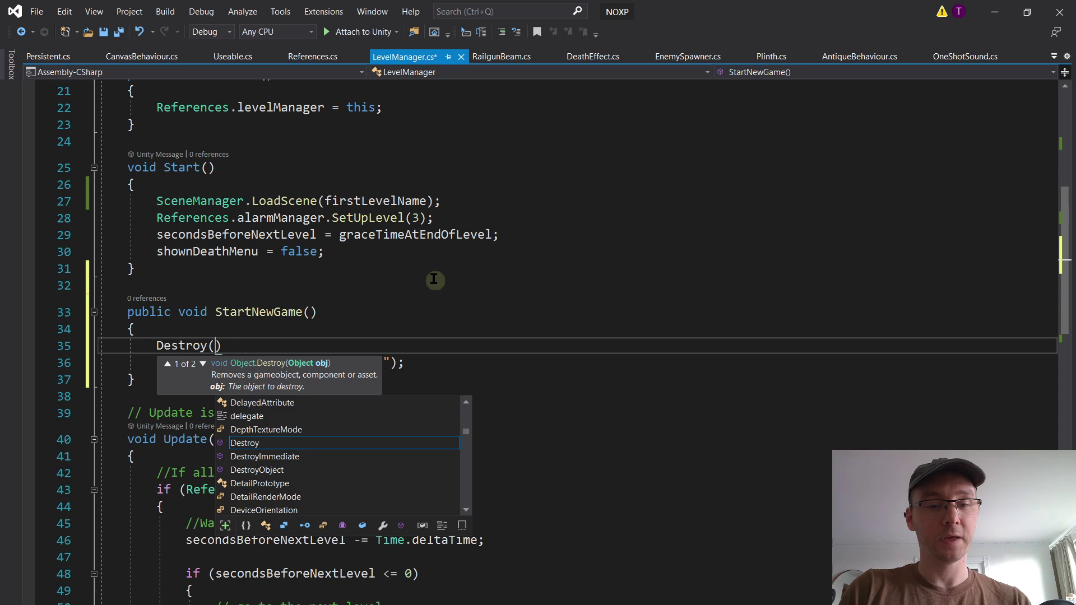
type("References.e")
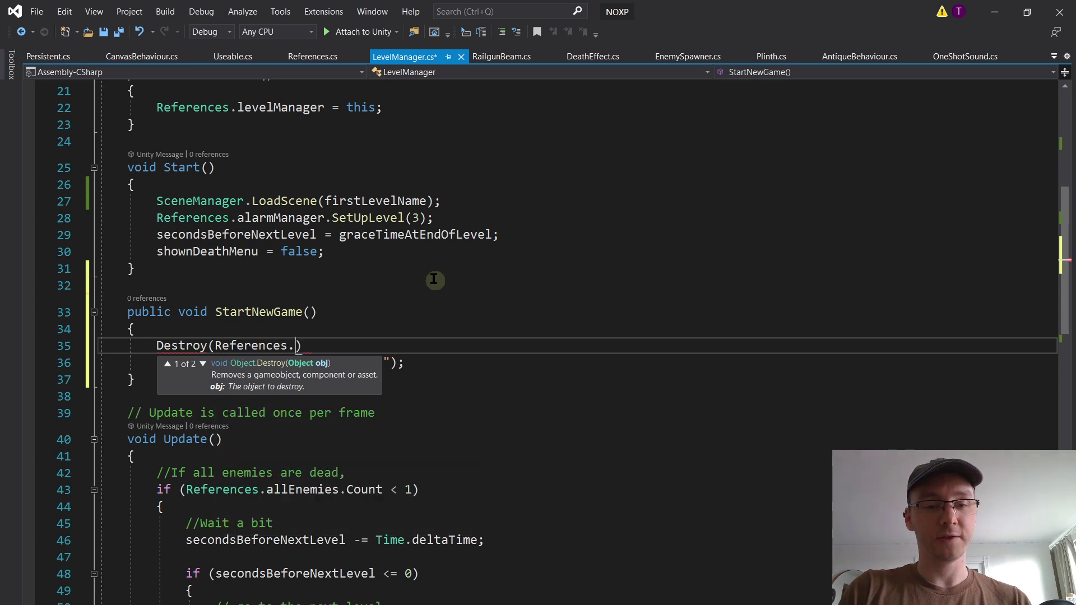
type("ss")
key("Tab")
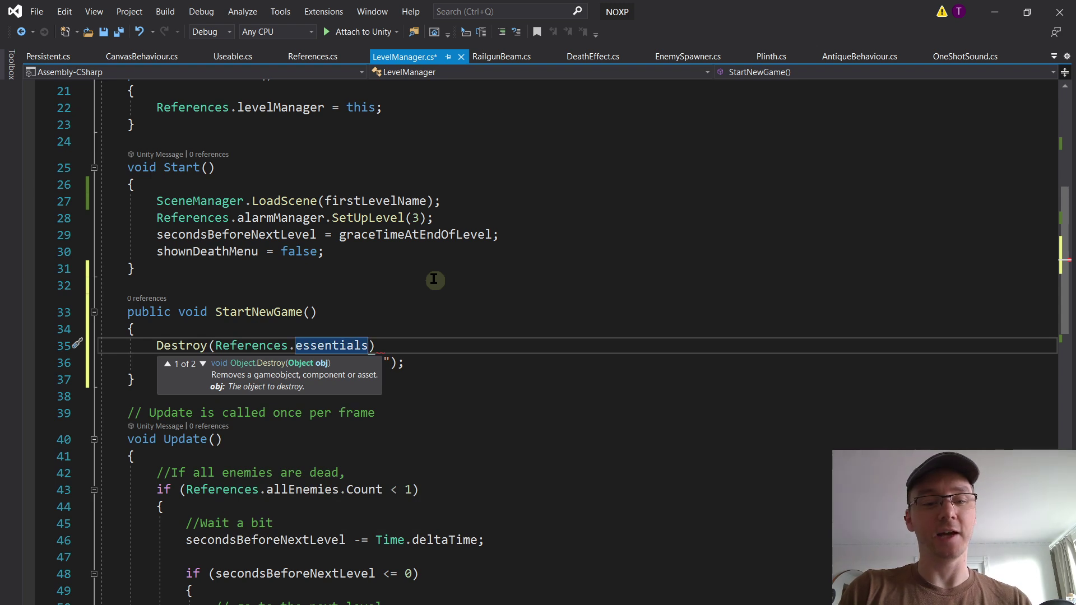
type(";")
left_click(445, 360)
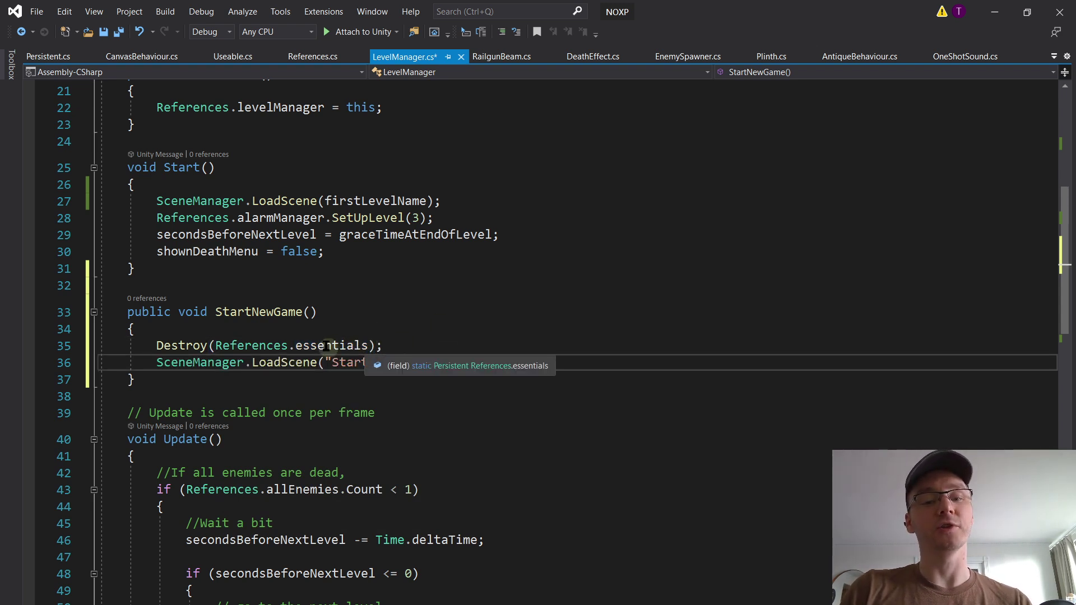
left_click(47, 57)
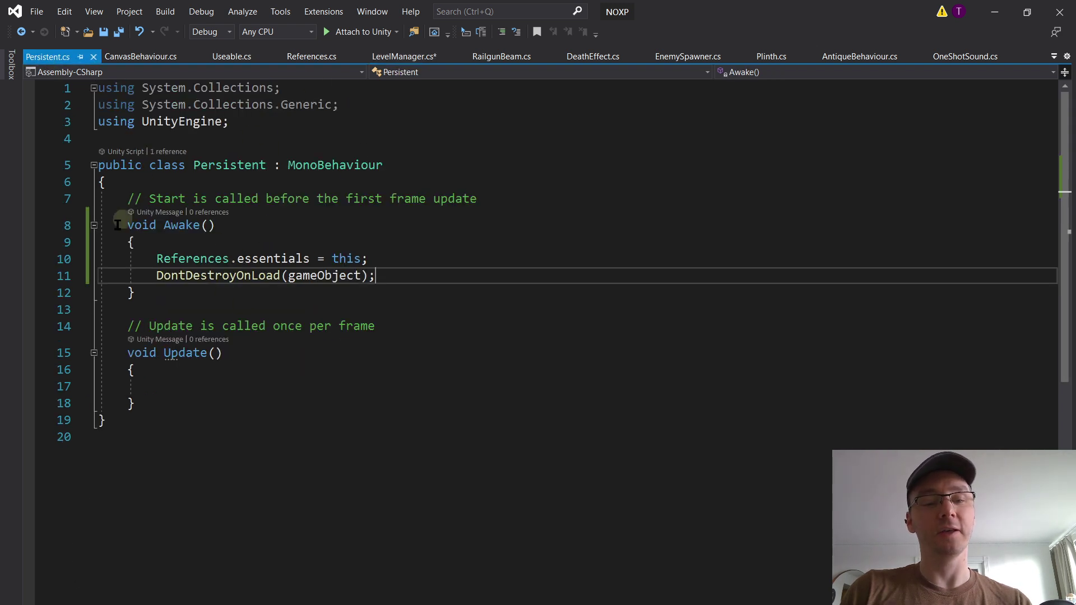
left_click(392, 56)
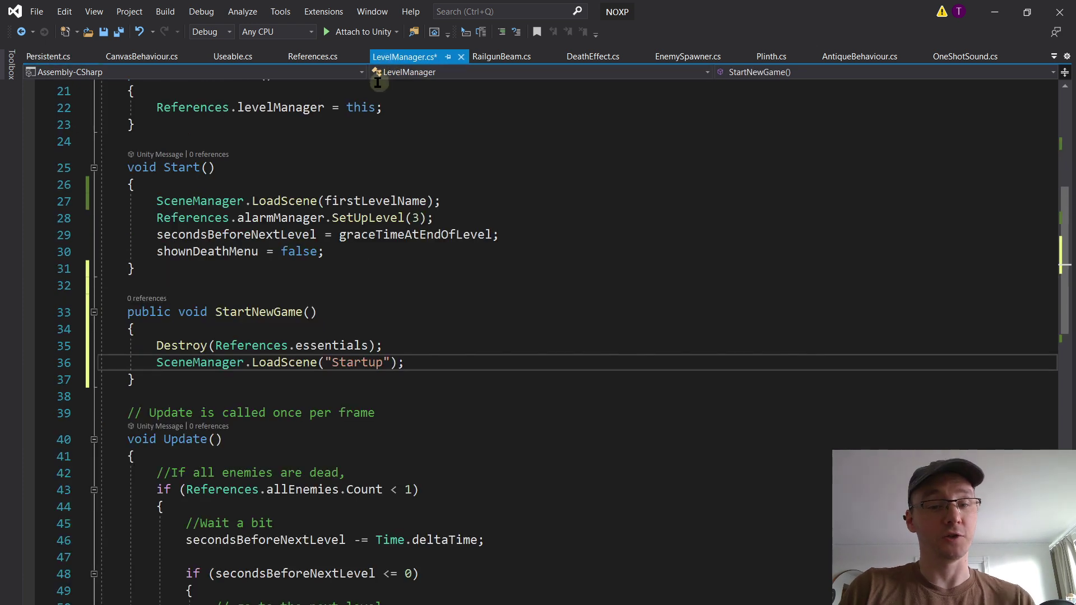
Step: Change the Destroy argument in StartNewGame to References.essentials.gameObject and save LevelManager.cs
left_click(364, 345)
type(".game")
key("Tab")
key("End")
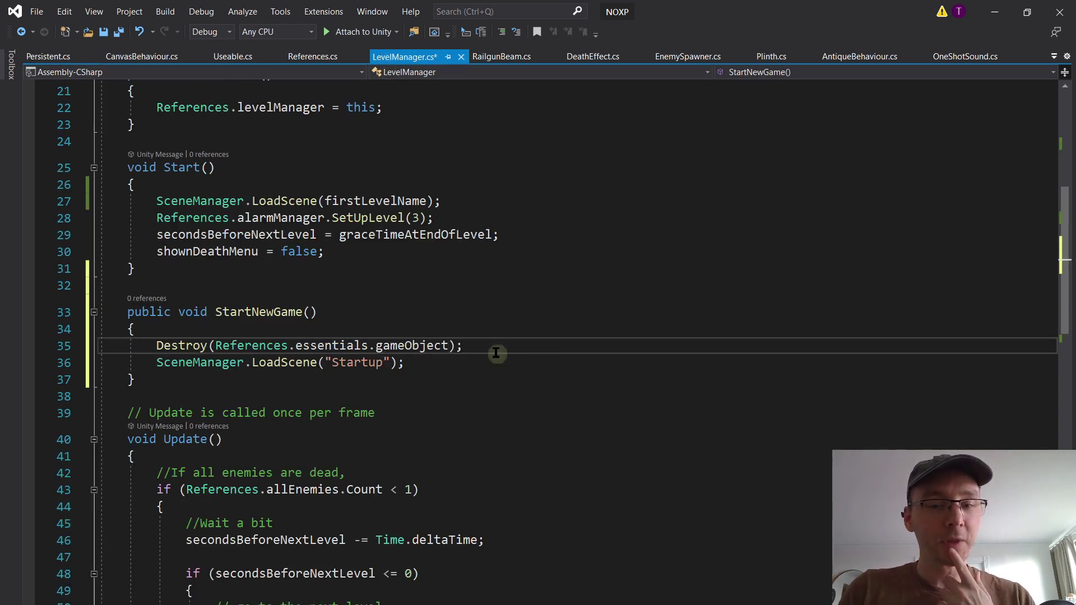
left_click(496, 358)
key("ctrl+s")
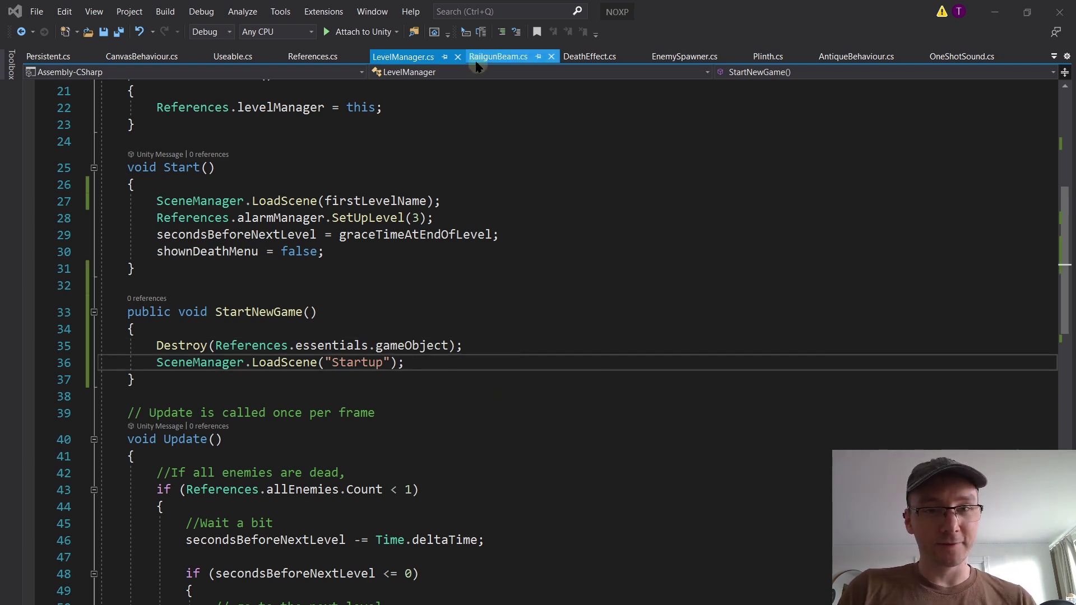
Step: Switch to Unity, run the Startup scene briefly with the main menu showing, and end the play test
left_click(385, 604)
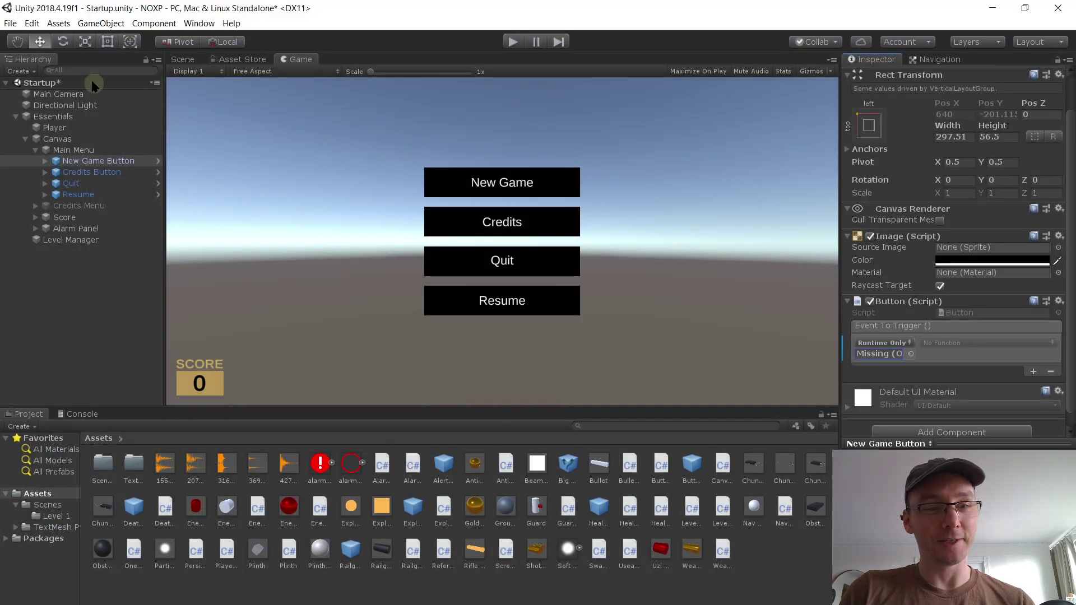
left_click(512, 41)
left_click(507, 185)
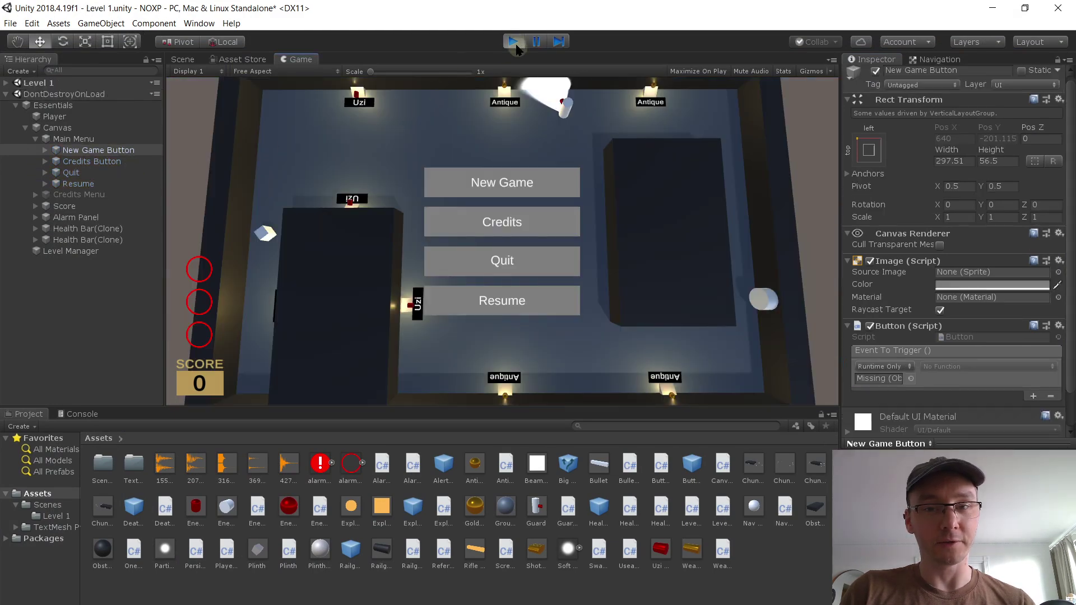
left_click(512, 41)
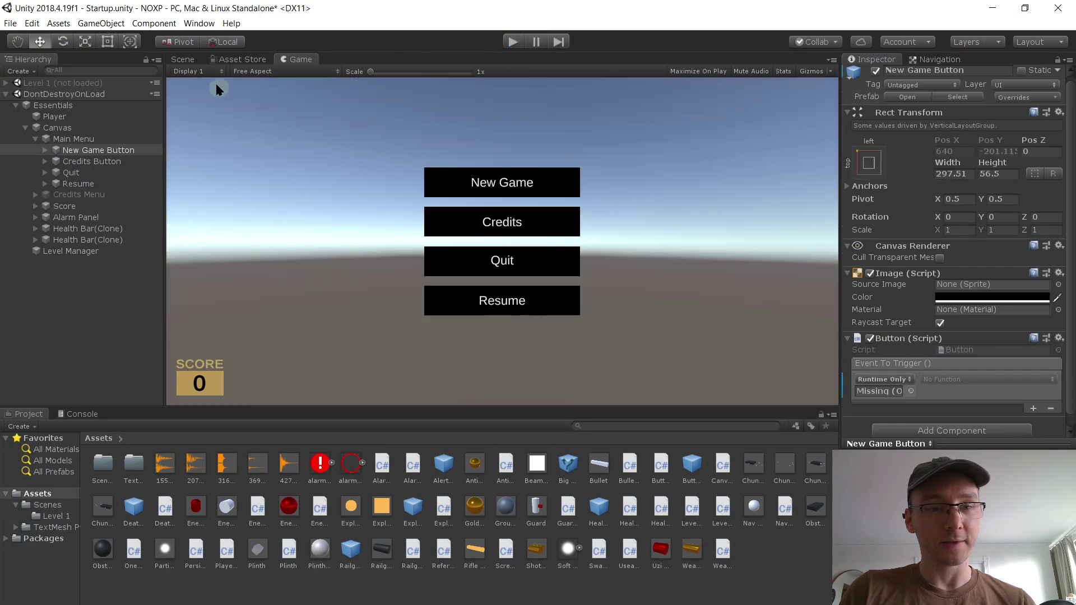
Step: Keep the New Game Button active and deactivate its parent Main Menu object in the Startup scene
left_click(876, 71)
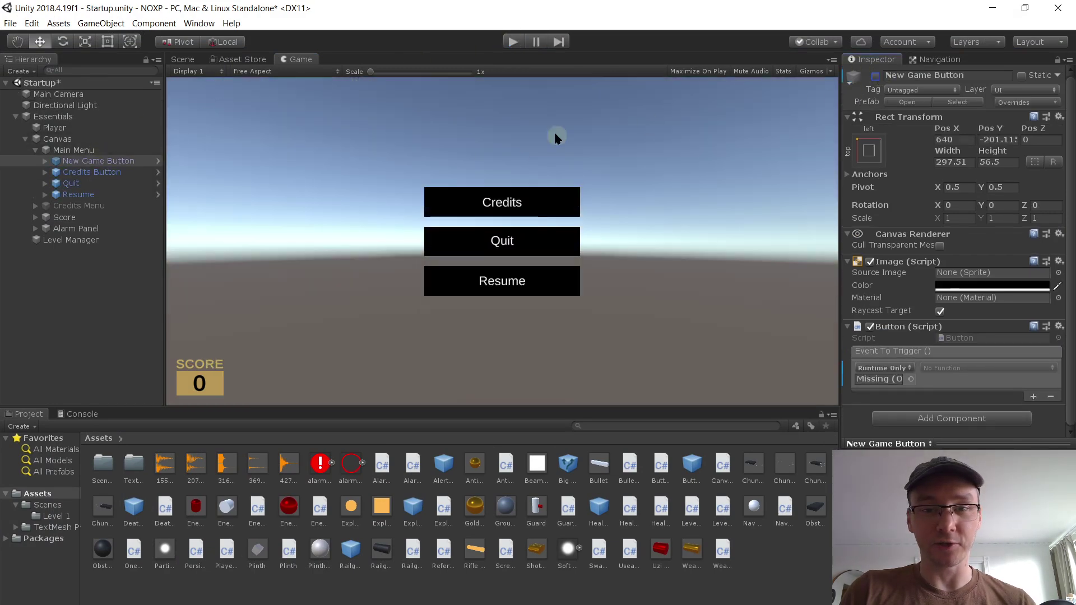
left_click(876, 74)
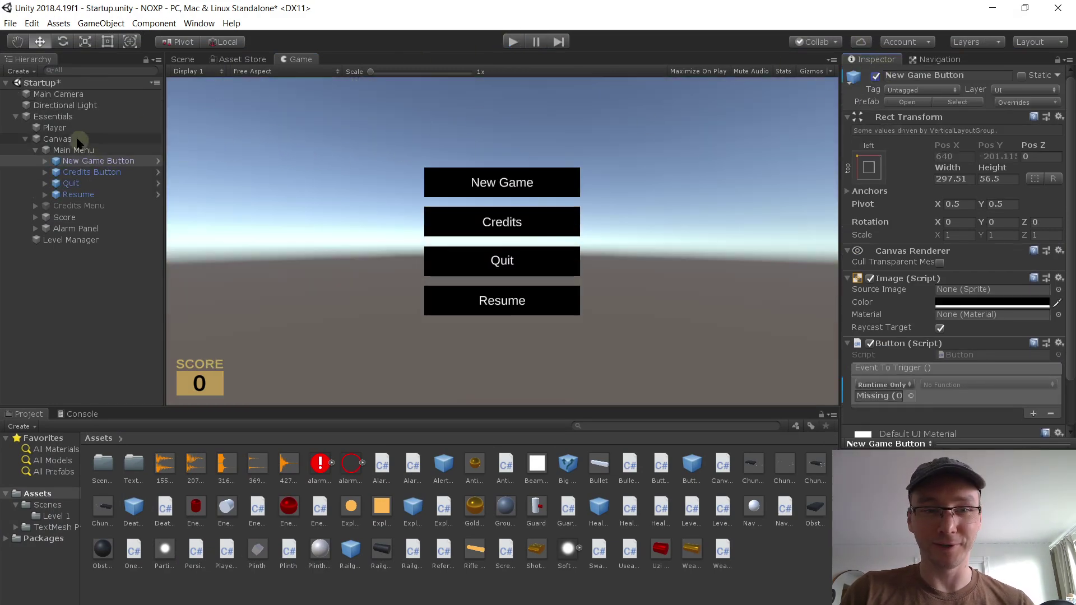
left_click(73, 151)
left_click(876, 75)
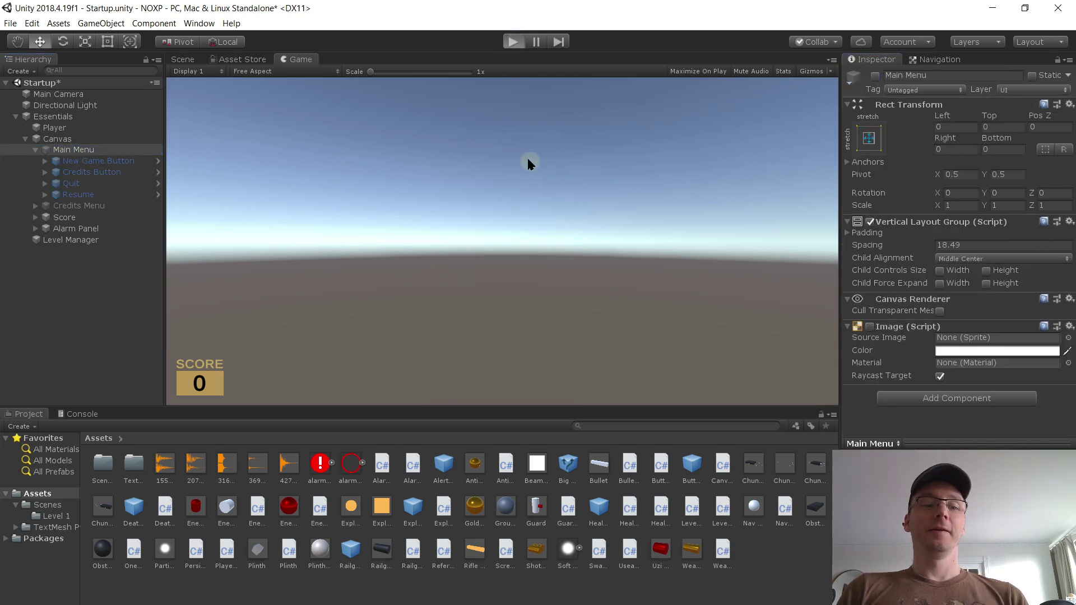
Step: Play-test the scene, bring up the in-game menu and try its New Game option
key("ctrl+p")
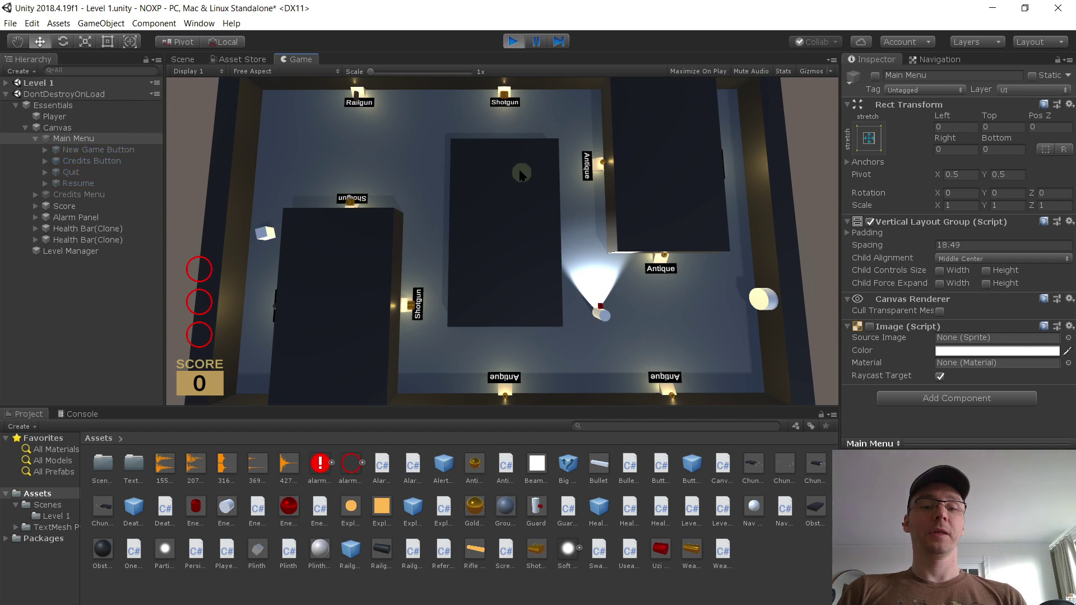
key("Escape")
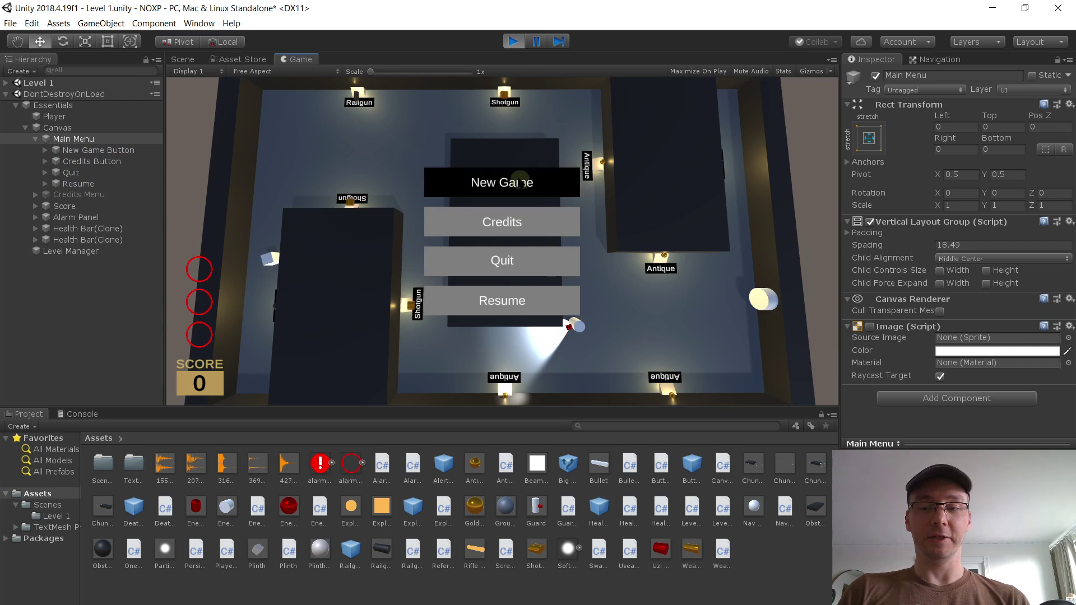
left_click(520, 182)
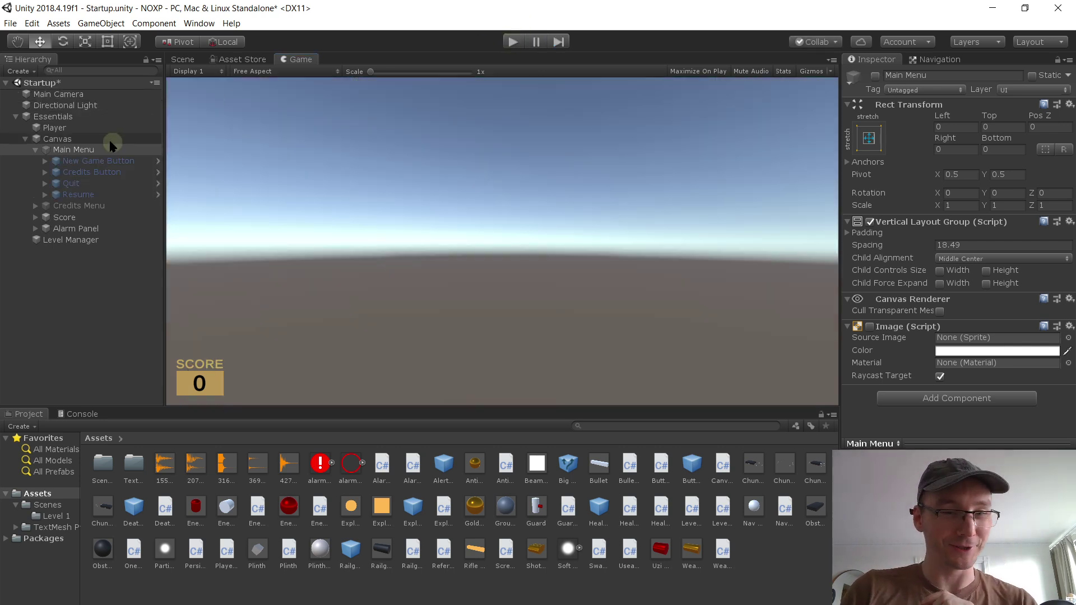
Step: Assign the Level Manager object to the New Game Button's trigger event and set its function to LevelManager.StartNewGame
left_click(120, 162)
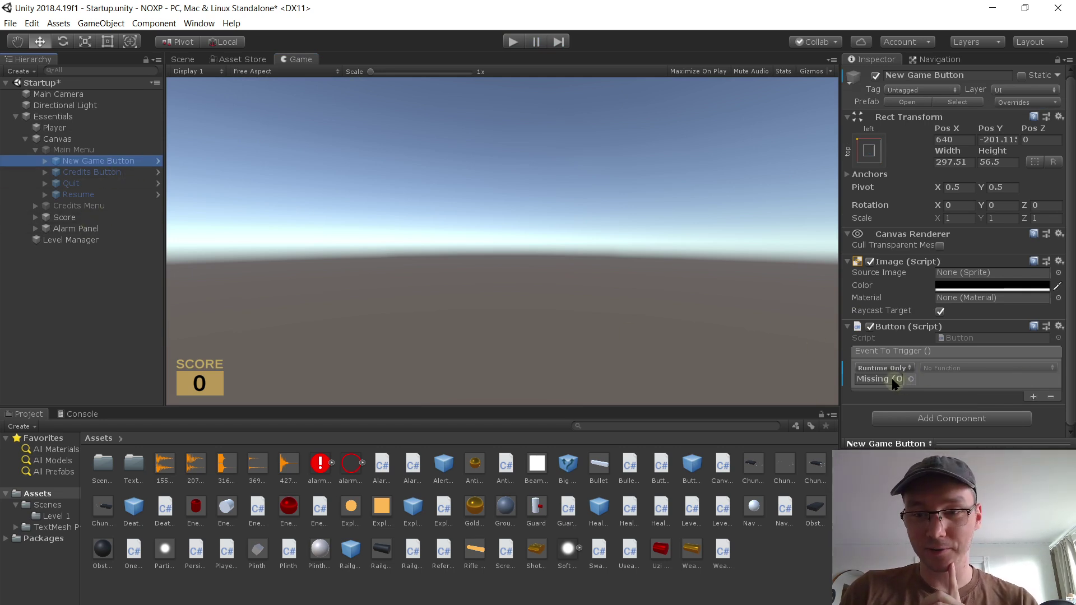
left_click_drag(71, 240, 896, 386)
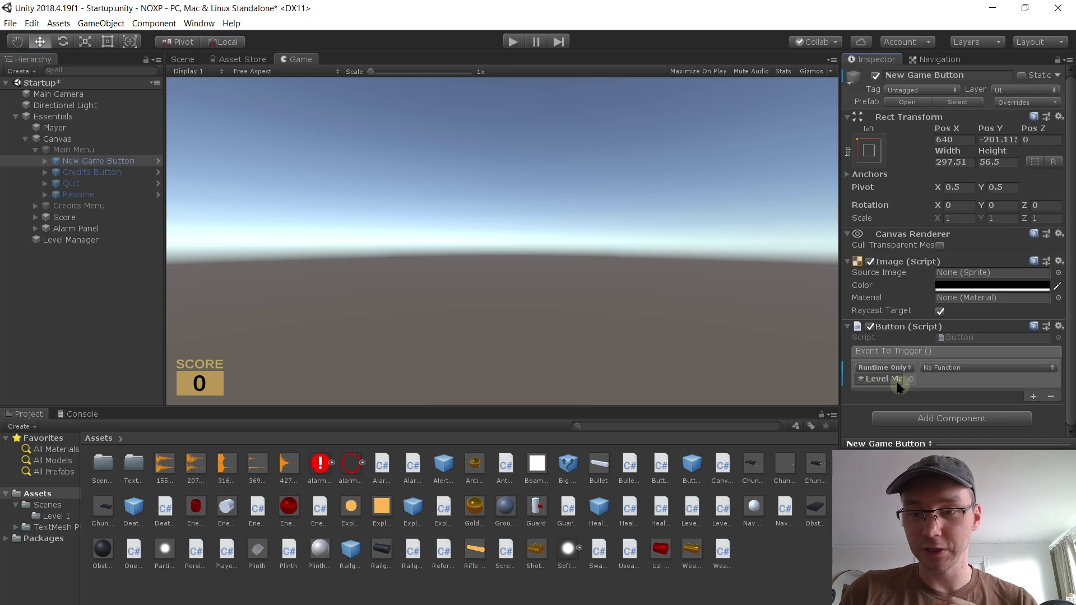
left_click(942, 369)
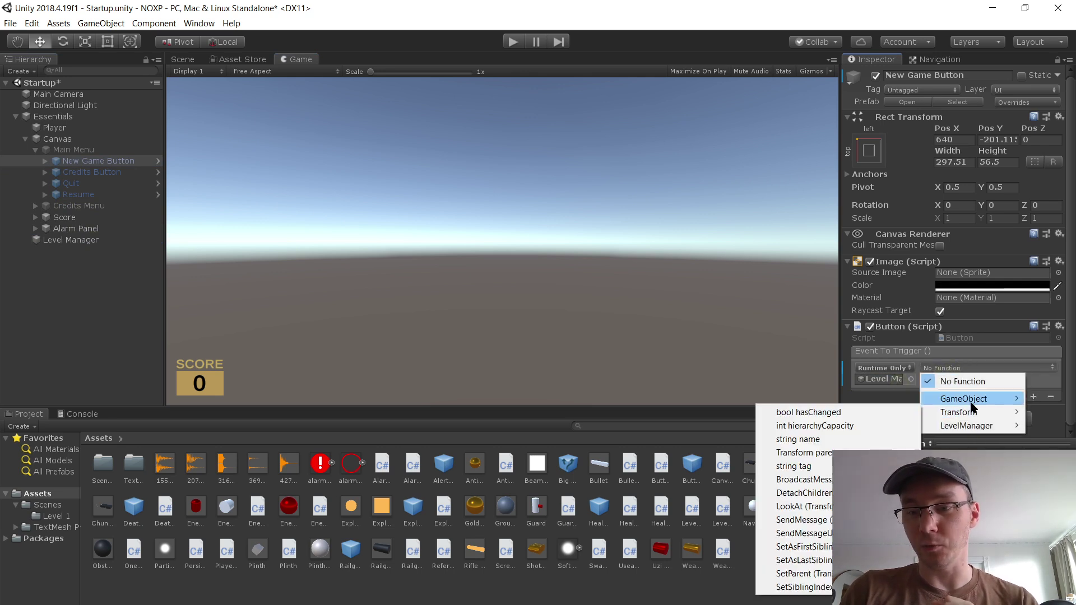
mouse_move(973, 427)
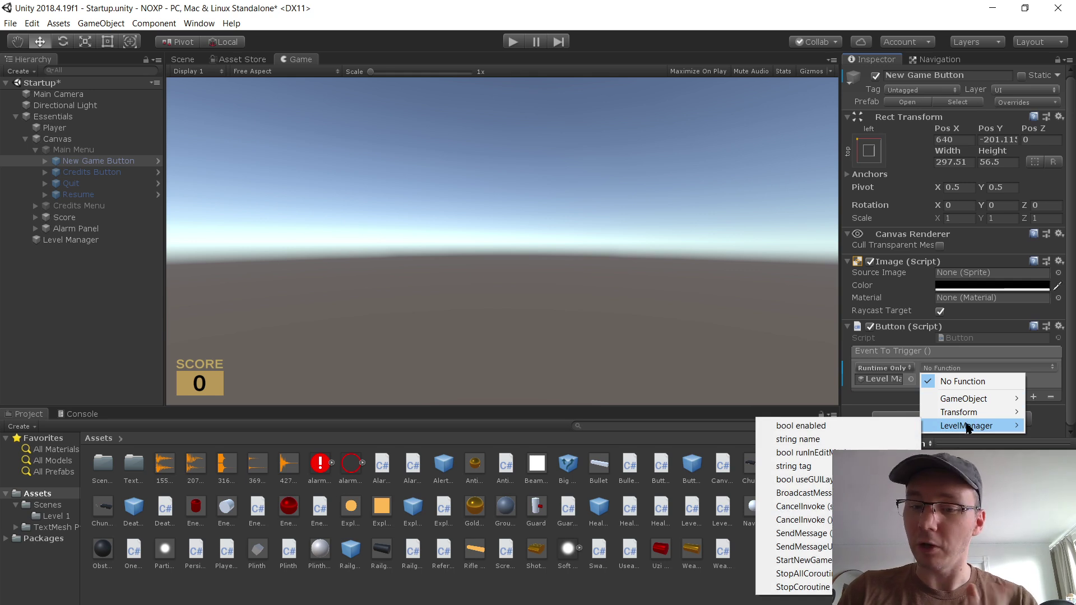
left_click(802, 560)
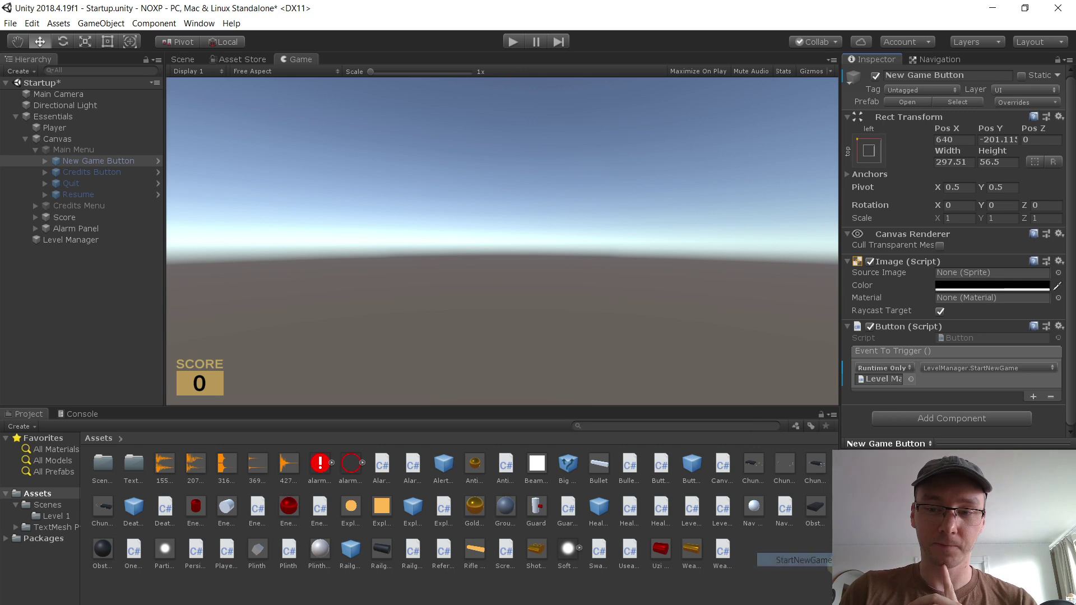
Step: Play-test the newly wired New Game option from the in-game menu, and end play mode
left_click(511, 47)
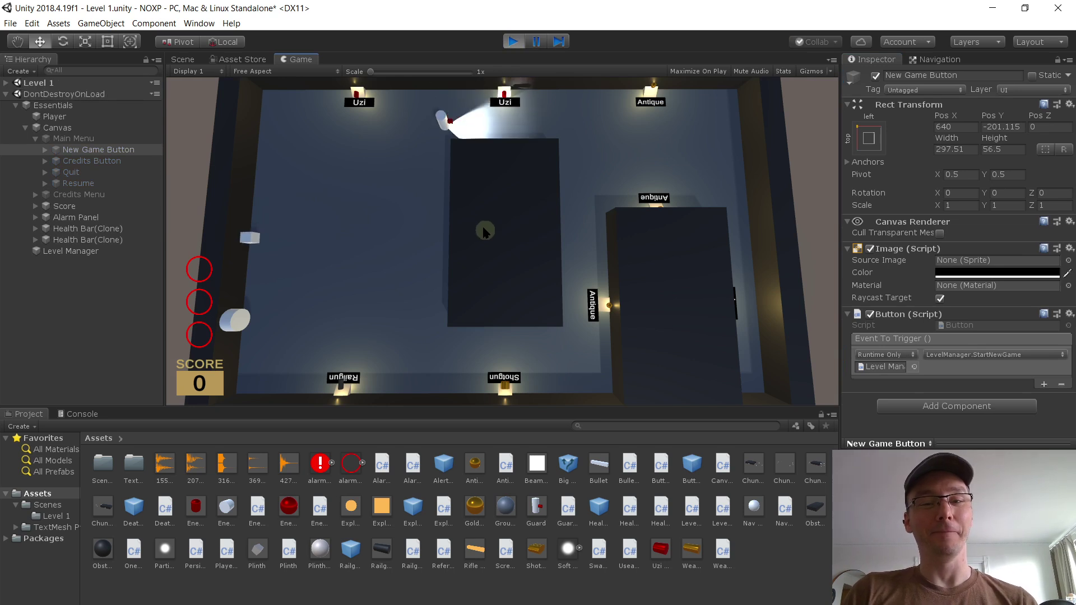
key("Escape")
left_click(494, 194)
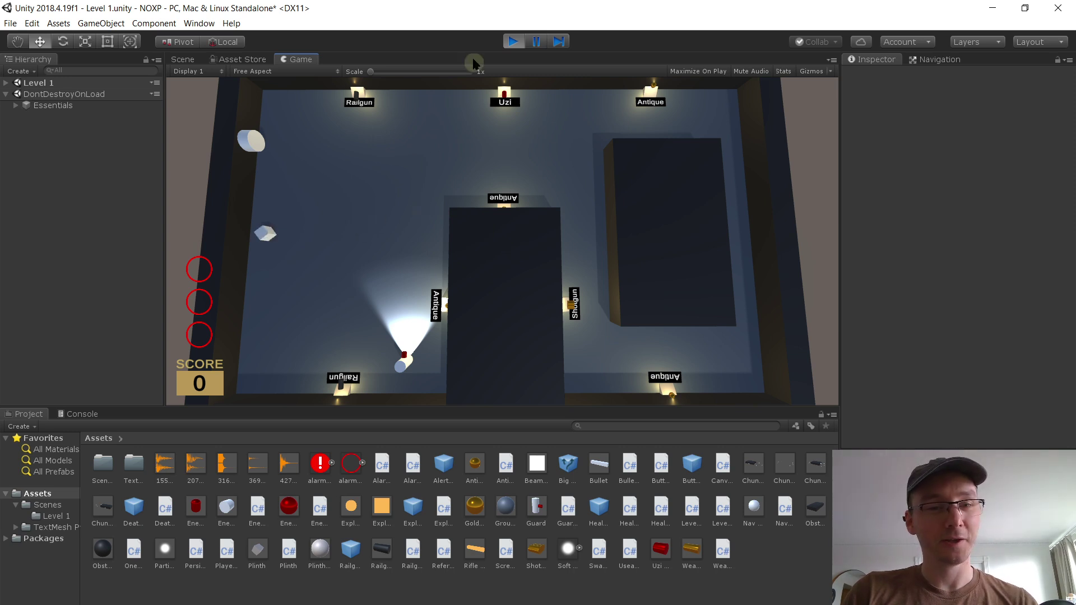
left_click(512, 42)
Step: Switch to Visual Studio, add Time.timeScale = 1; after the scene load in StartNewGame, and save the script
left_click(536, 604)
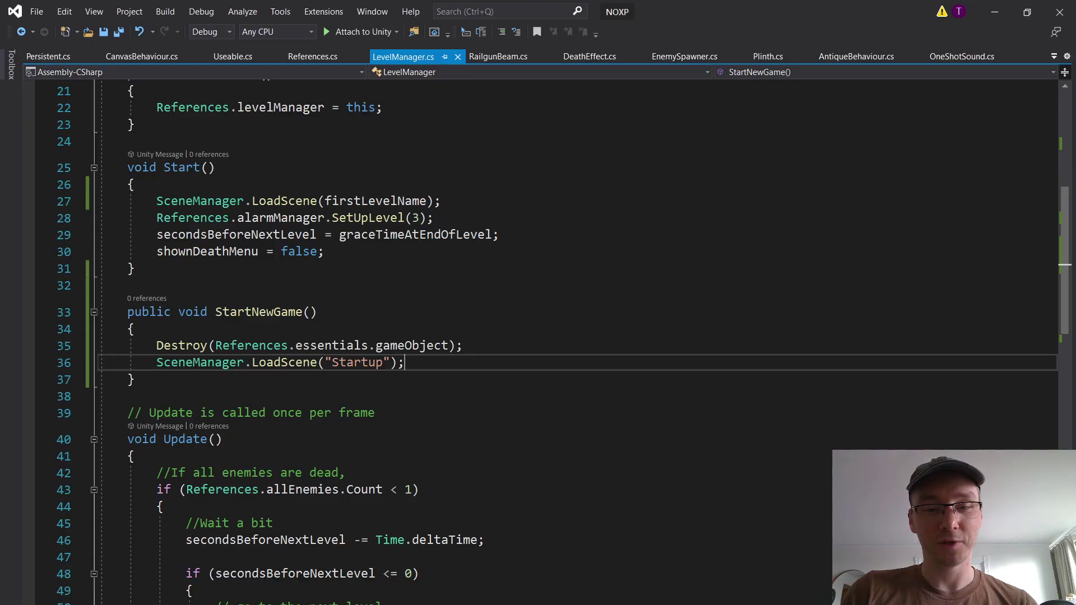
key("Return")
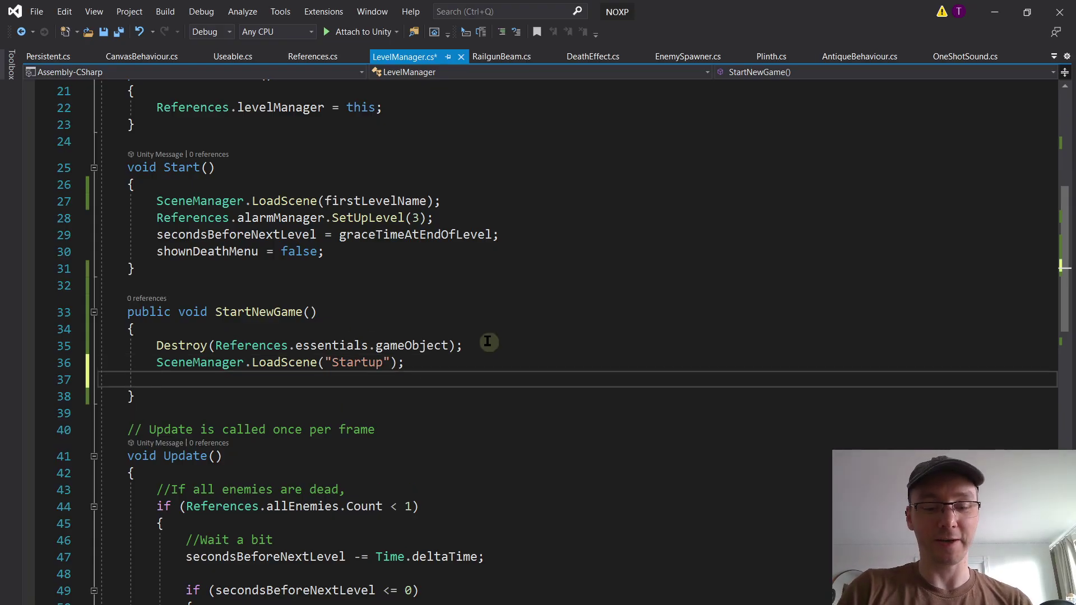
type("Time.time")
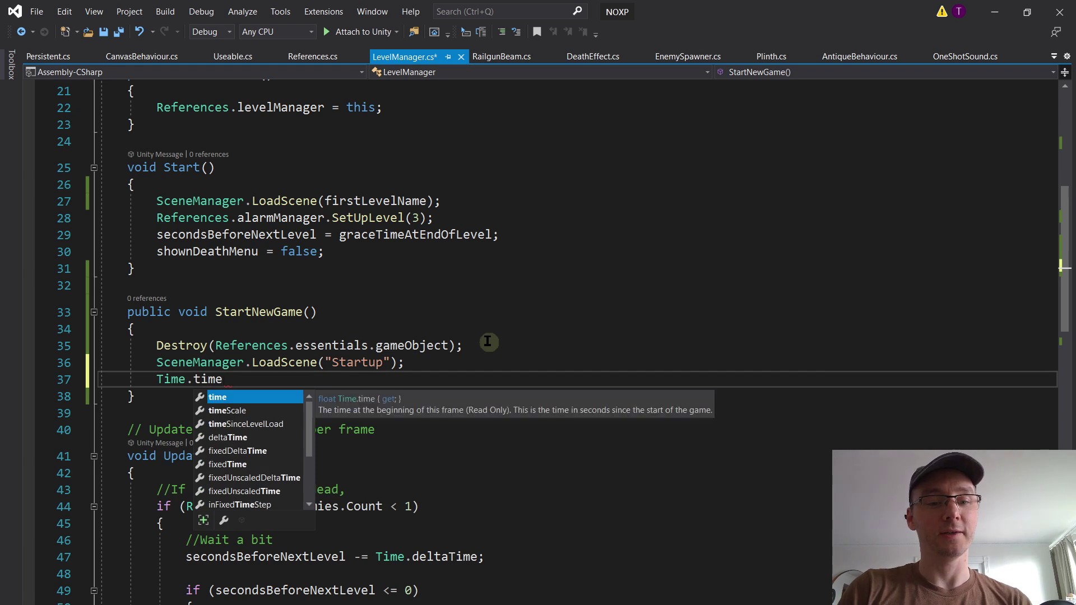
key("Down")
type("=")
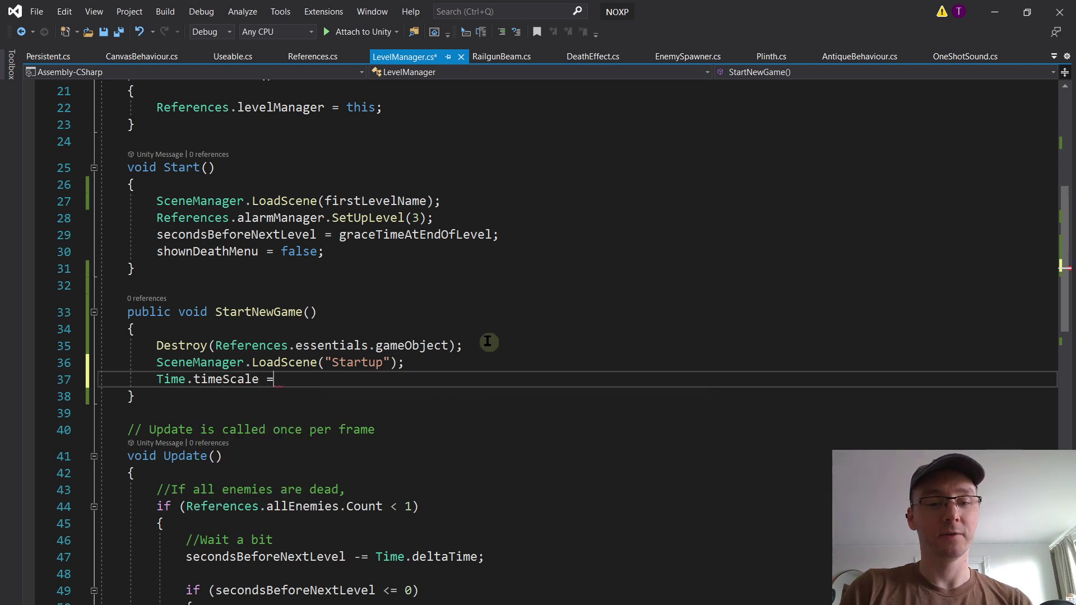
key("ctrl+s")
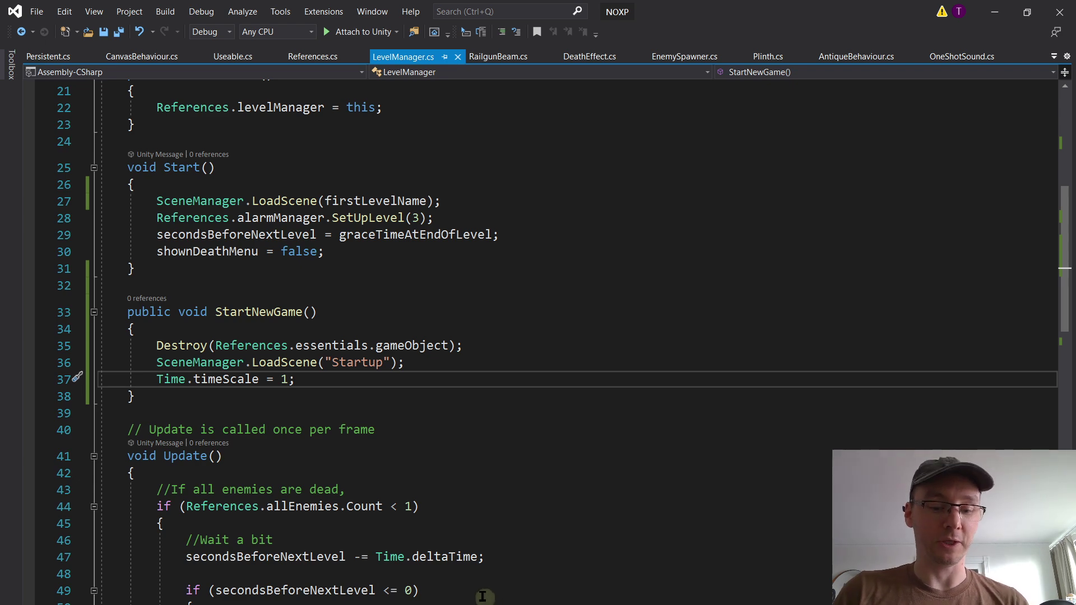
Step: Switch to Unity and play-test, moving the player and starting a new game from the in-game menu twice
mouse_move(386, 604)
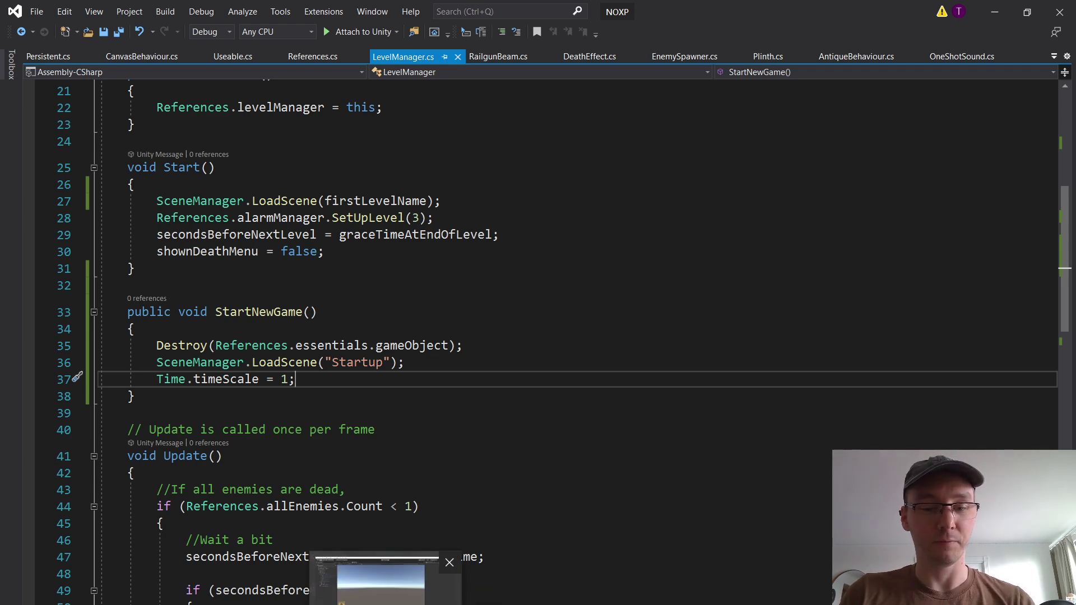
mouse_move(478, 604)
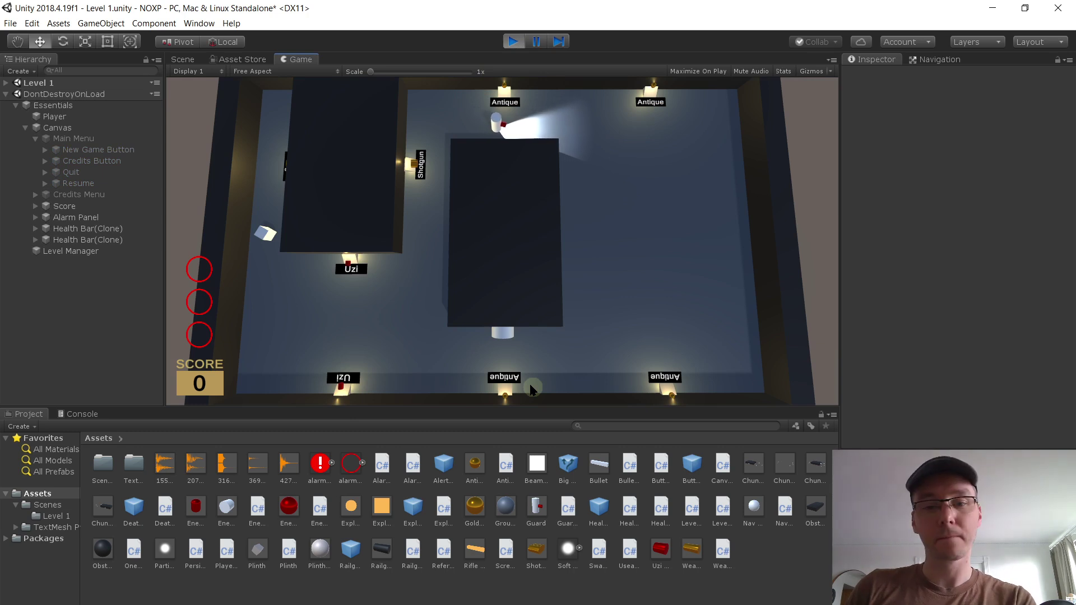
key("s")
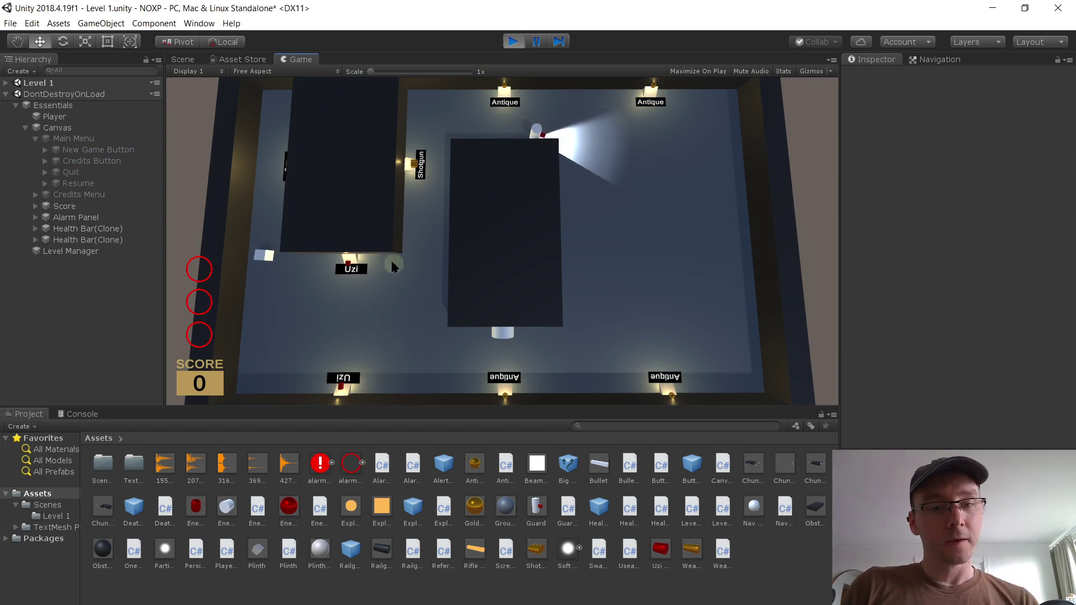
key("Escape")
left_click(479, 180)
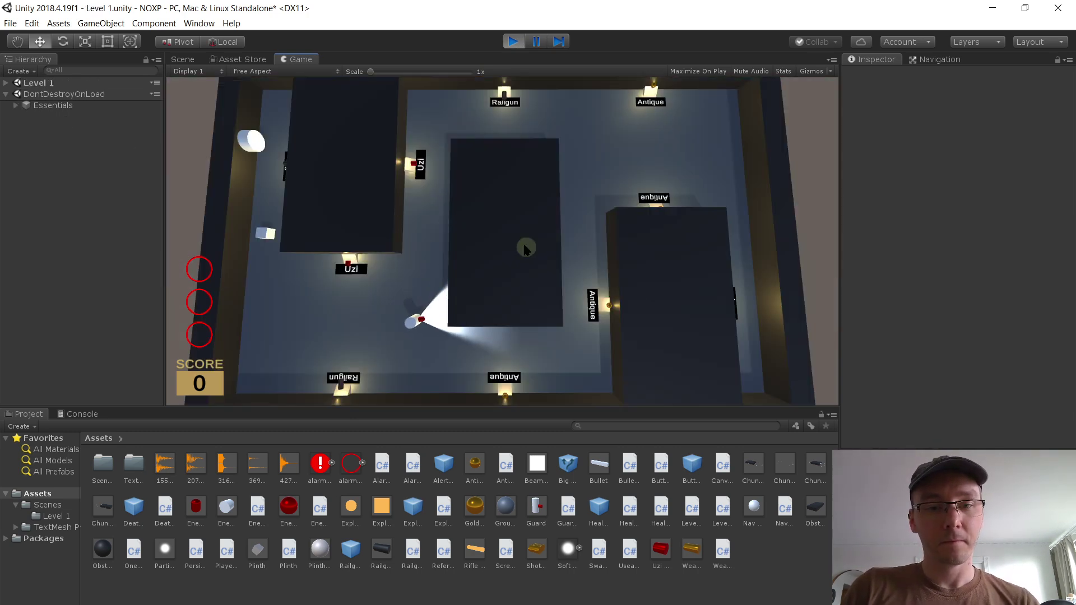
key("s")
key("d")
key("w")
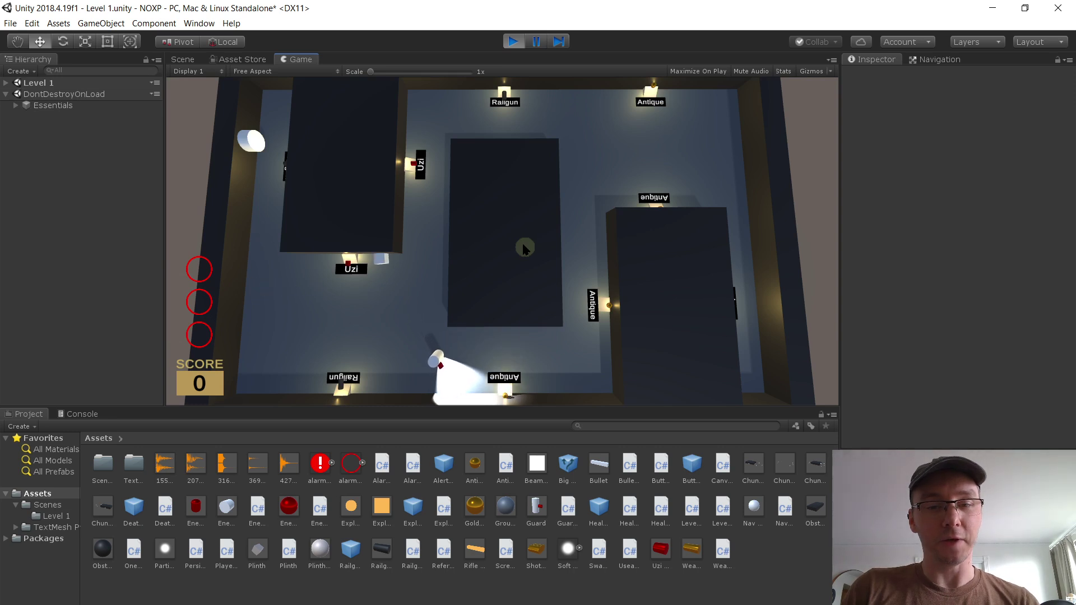
key("Escape")
left_click(539, 184)
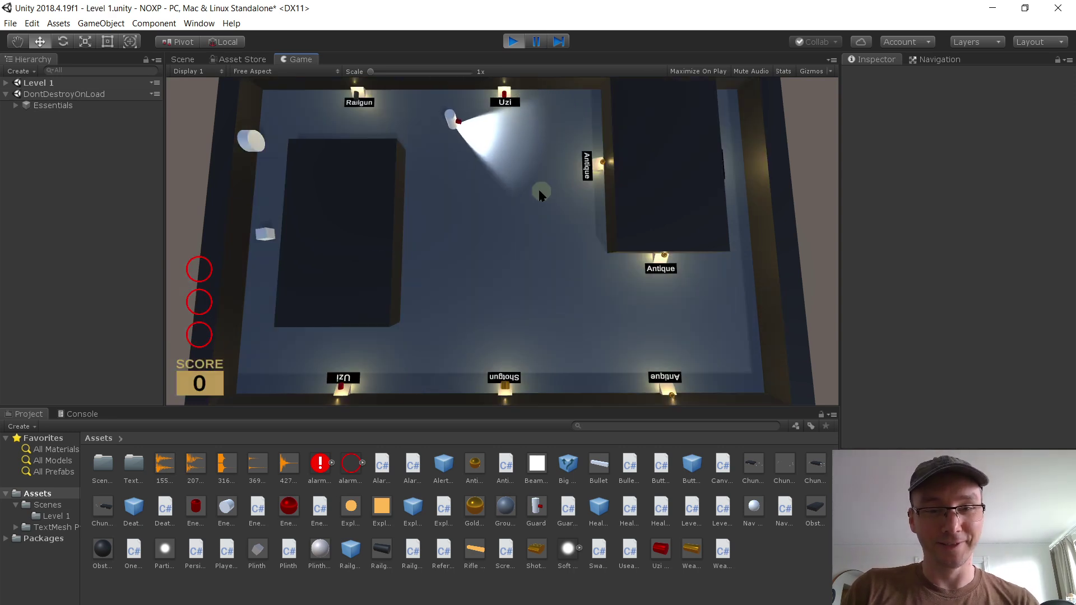
Step: Move and interact around the restarted level, start another new game from the in-game menu, and end the play test
key("s")
key("d")
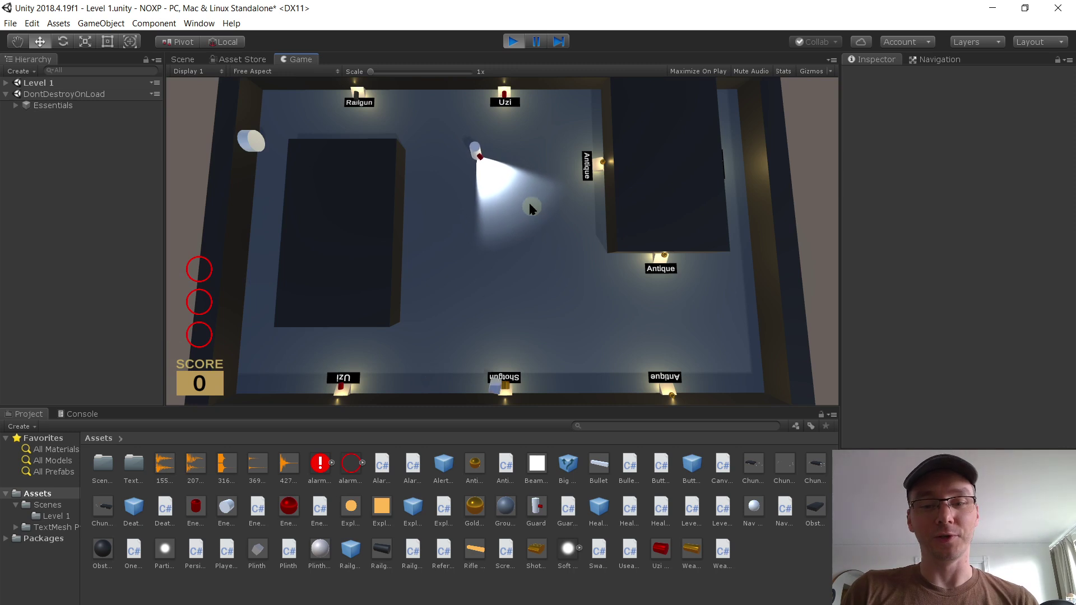
key("e")
key("w")
key("d")
key("s")
key("w")
key("d")
key("Escape")
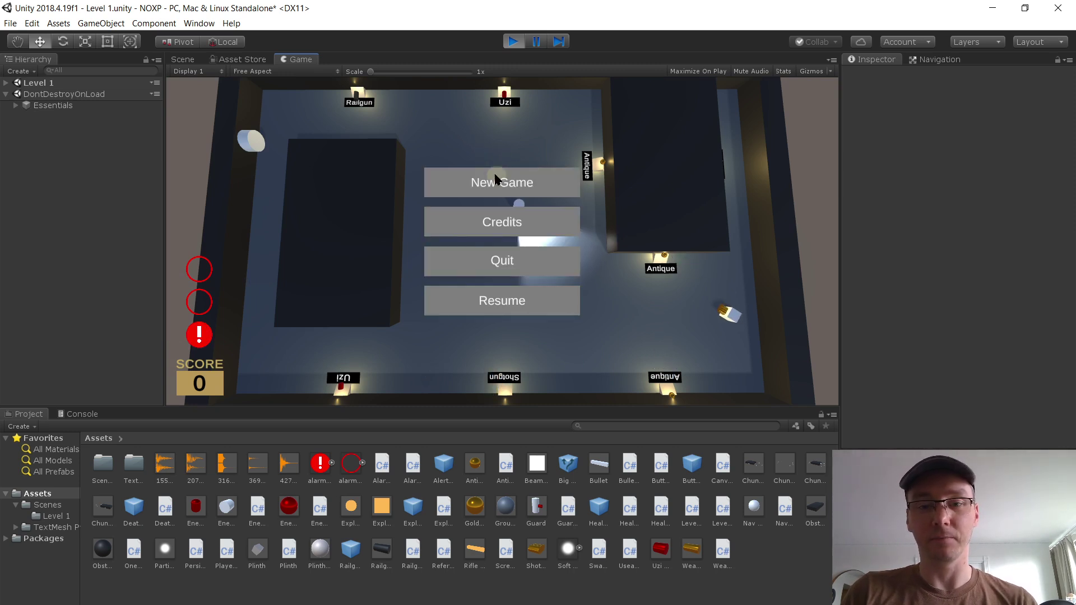
left_click(502, 183)
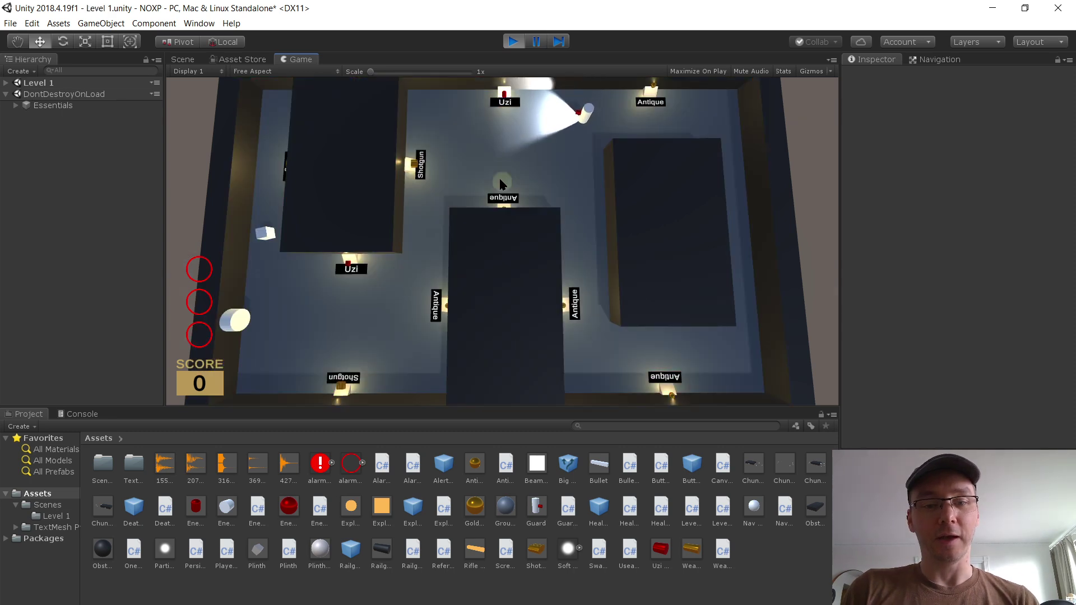
key("d")
key("s")
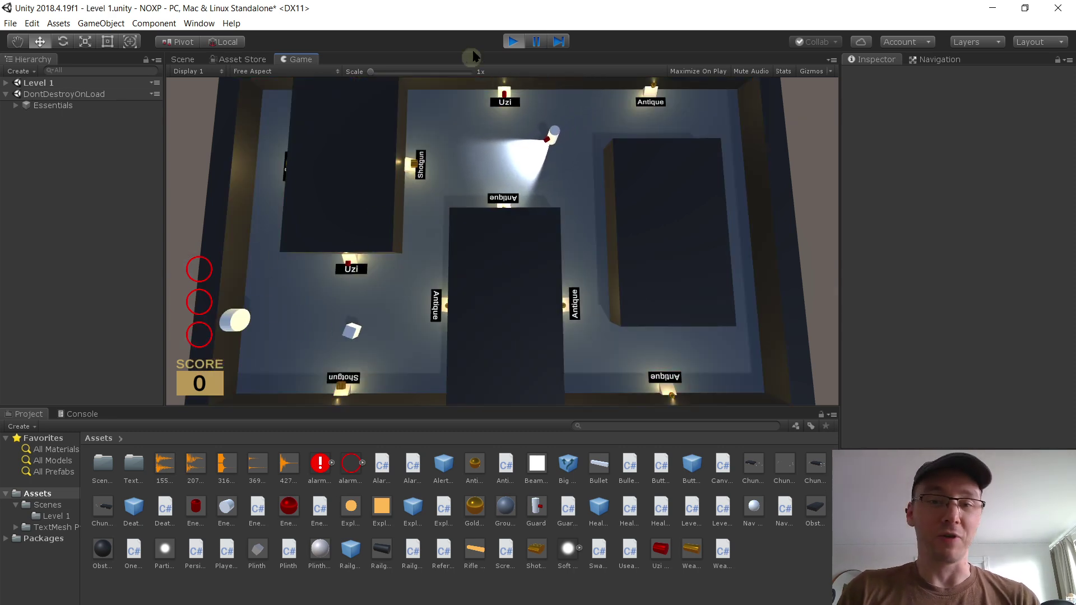
left_click(516, 42)
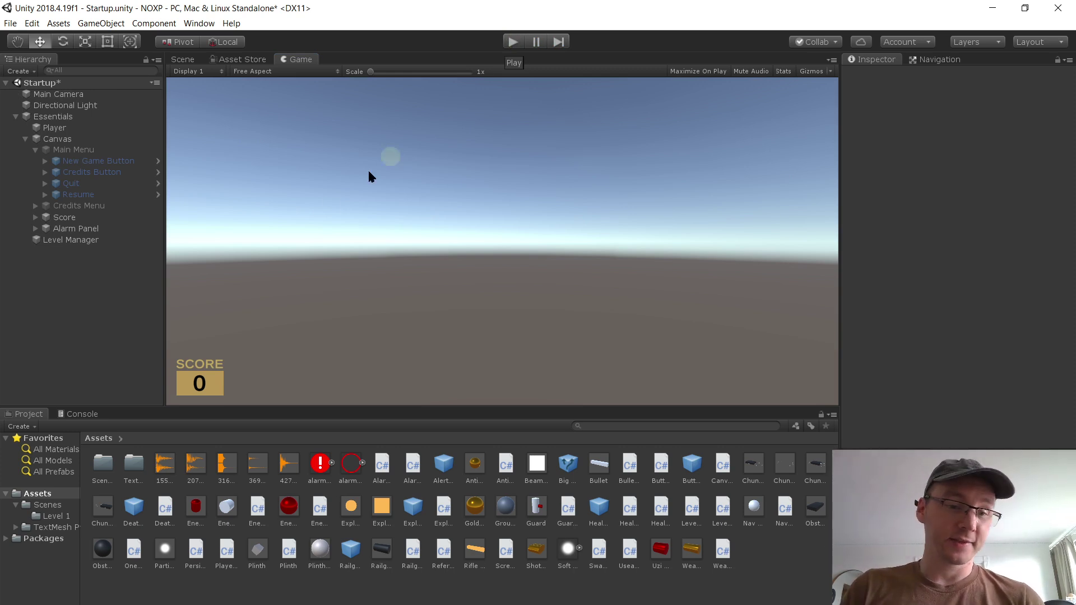
Step: Delete the existing Level 2 scene from the project's Scenes folder
double_click(108, 465)
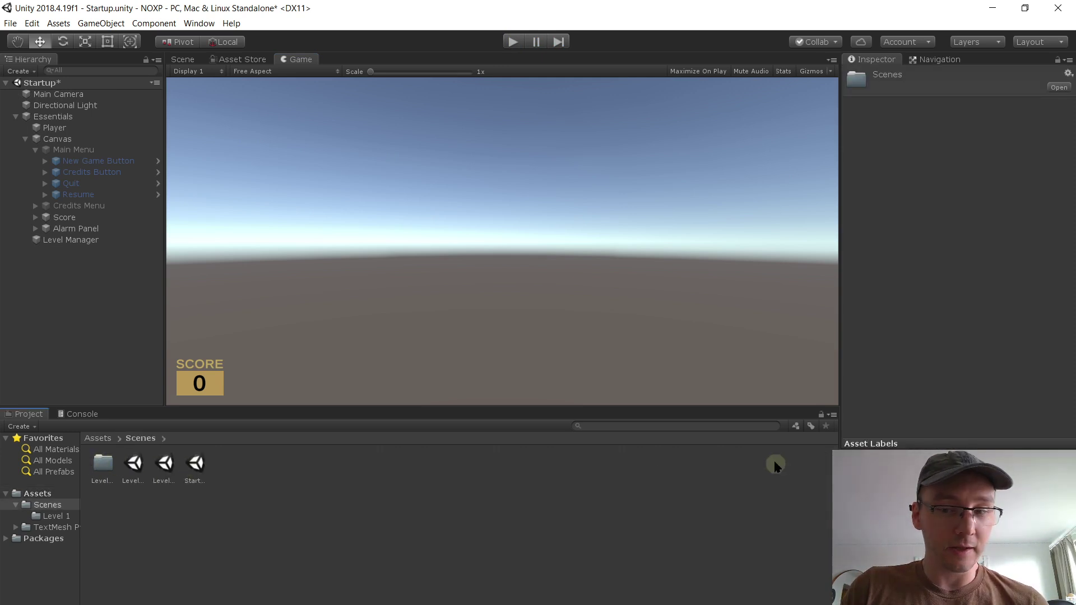
scroll(108, 464, "down", 3, "ctrl")
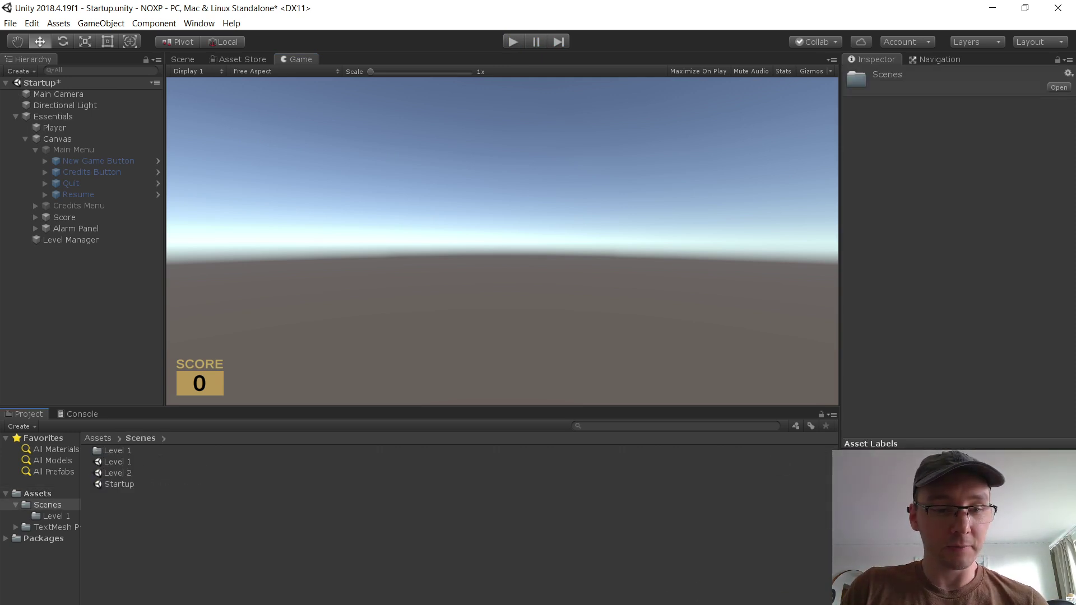
left_click(115, 473)
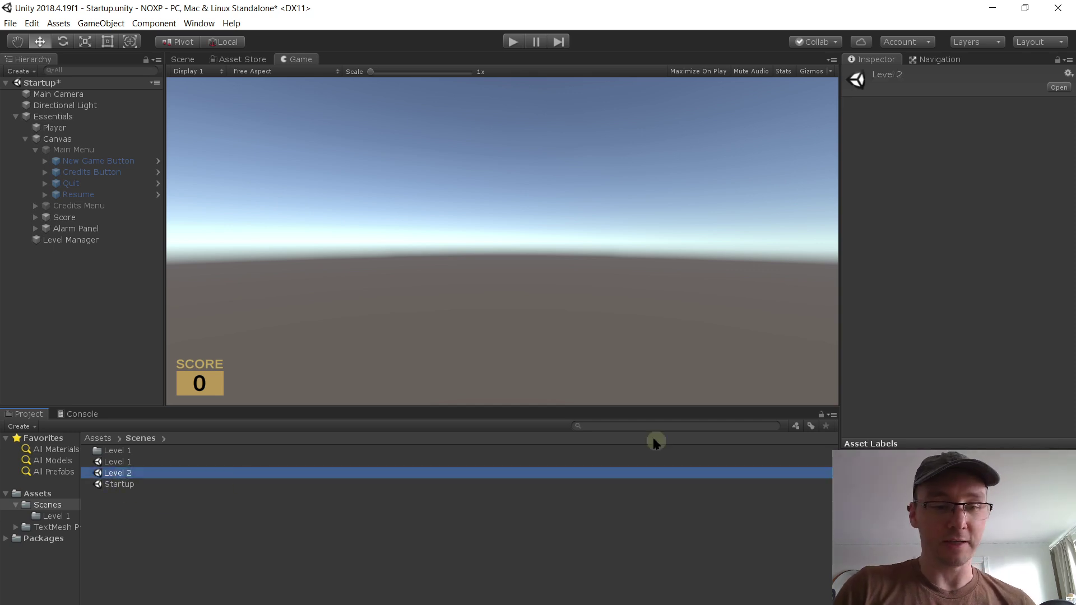
key("Delete")
key("Return")
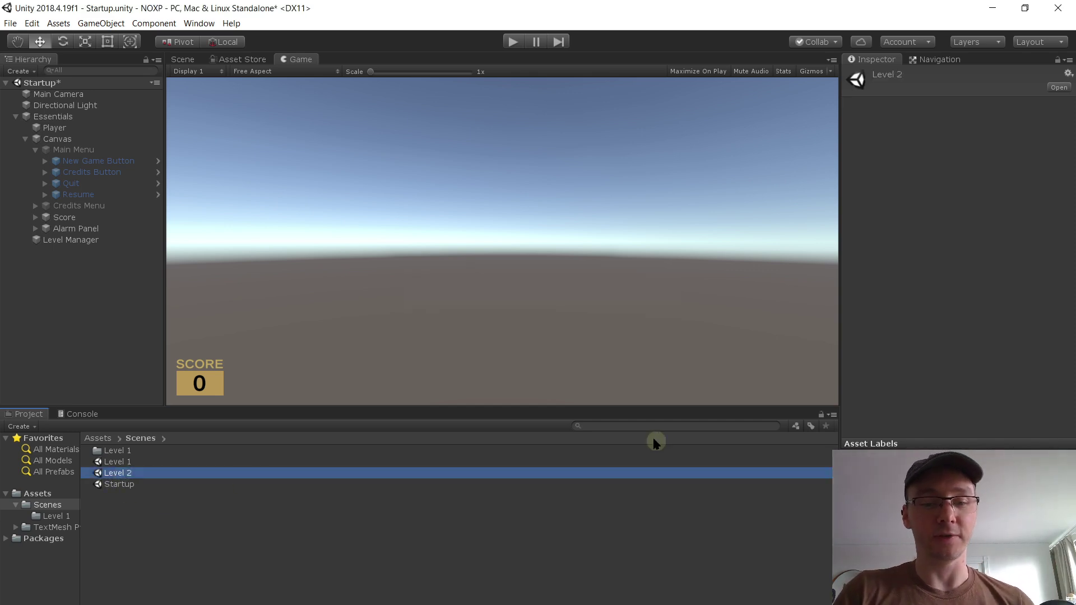
Step: Duplicate the Level 1 scene as Level 2 and open the copy, saving the changes to Startup
left_click(367, 463)
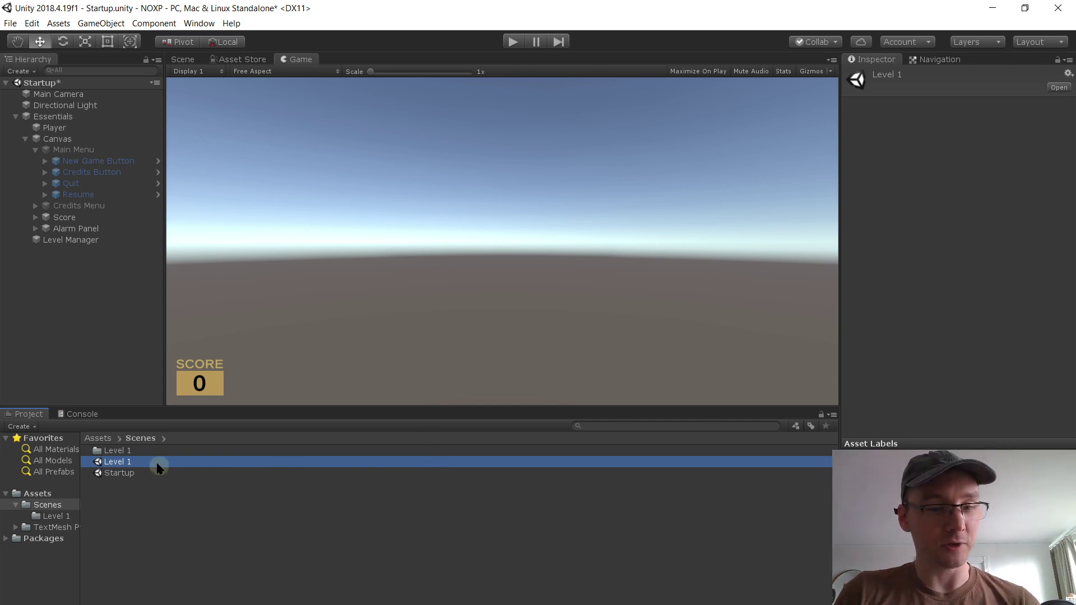
key("ctrl+d")
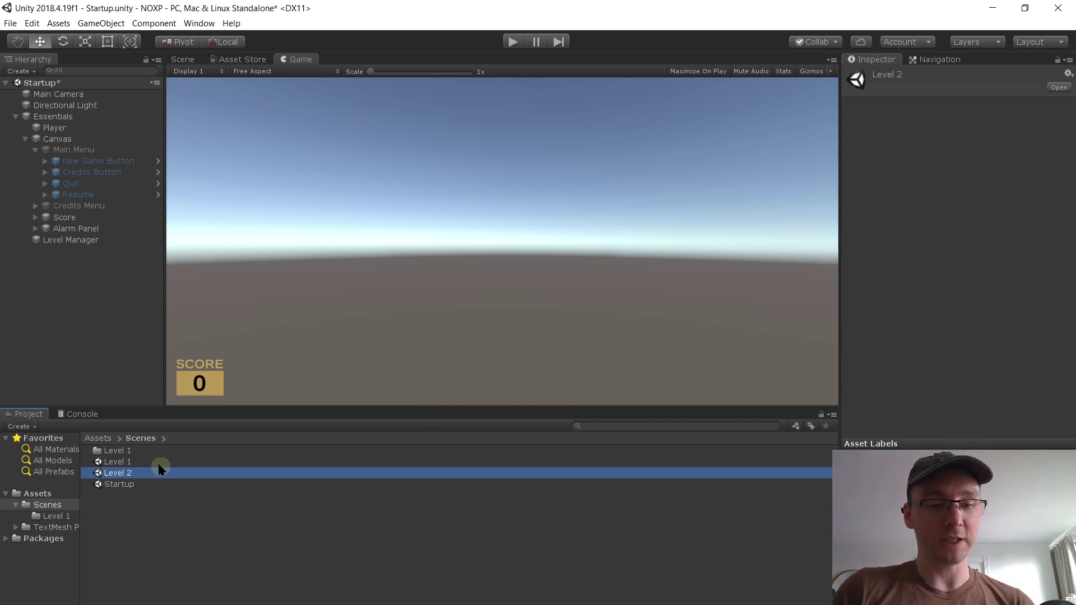
double_click(130, 475)
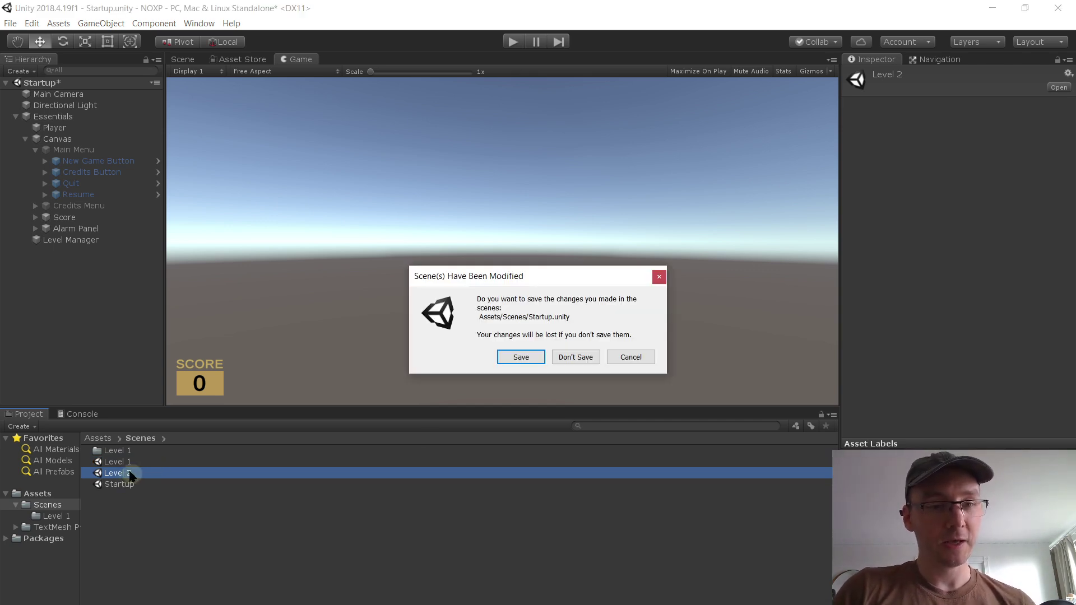
left_click(521, 357)
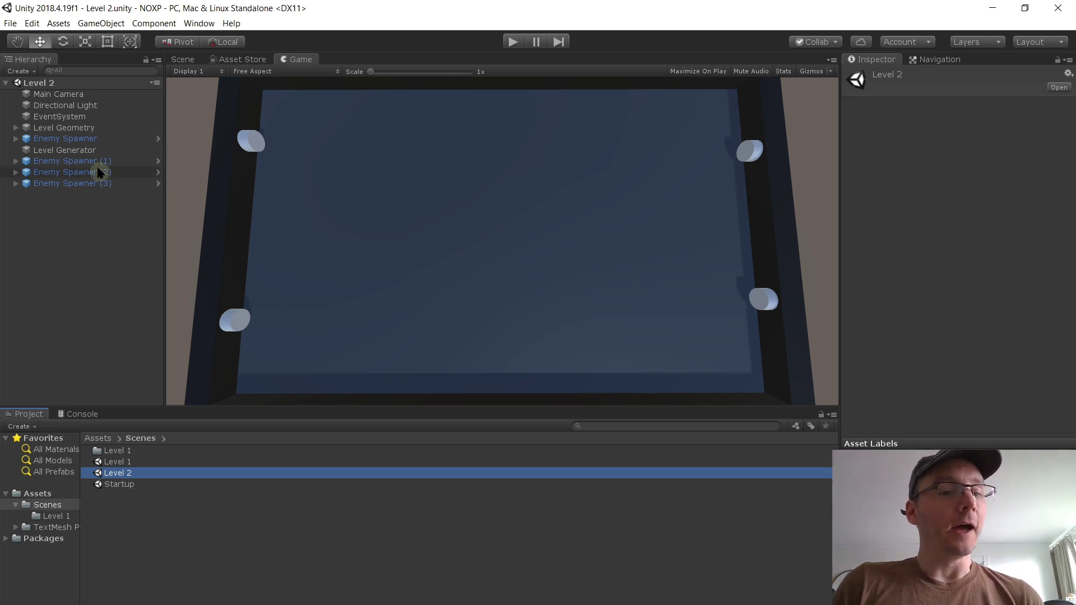
Step: Delete the Level Generator object from the Level 2 scene
left_click(98, 150)
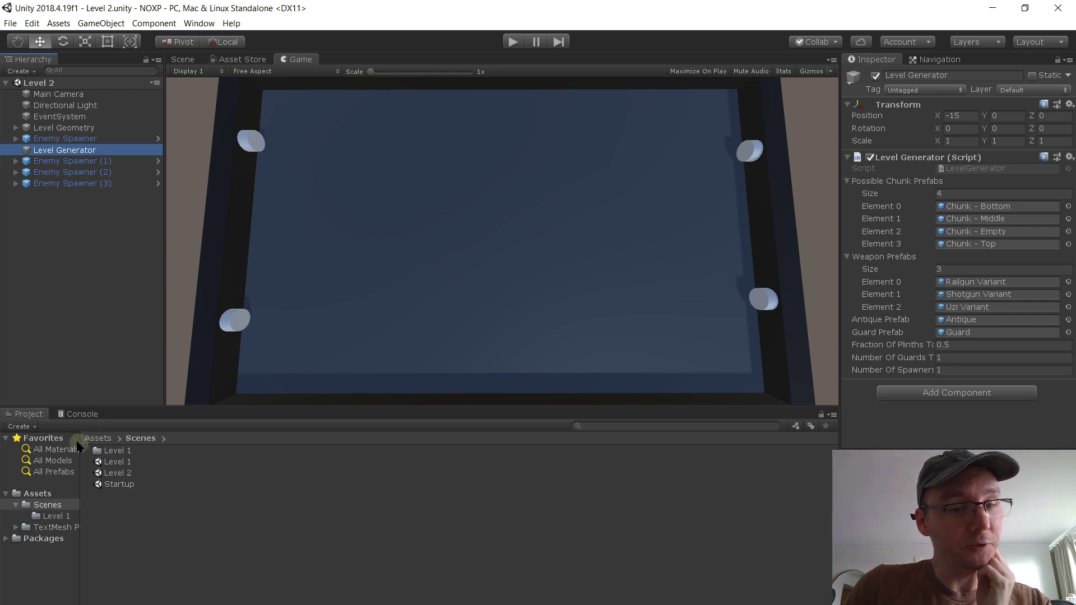
right_click(96, 151)
left_click(140, 217)
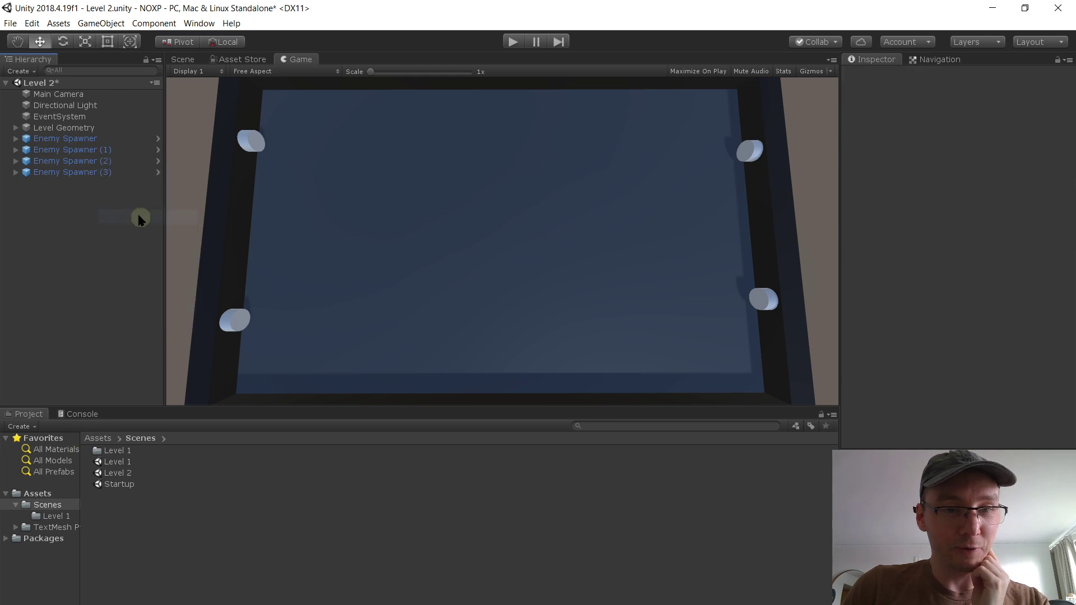
Step: Open the Level 1 scene, saving Level 2, and make its Level Generator a prefab in the Assets folder
double_click(112, 462)
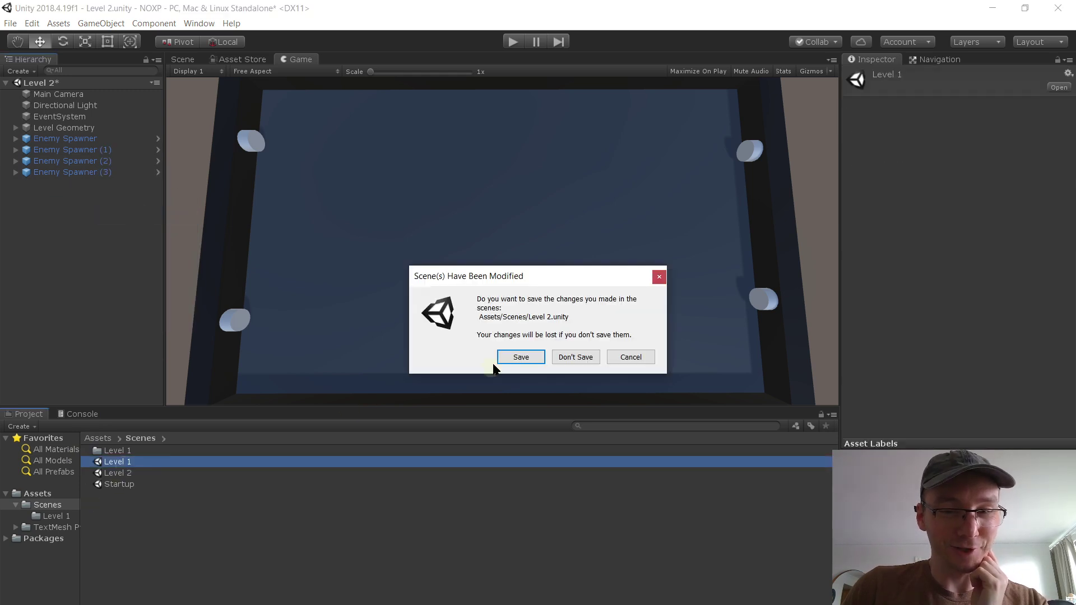
left_click(521, 358)
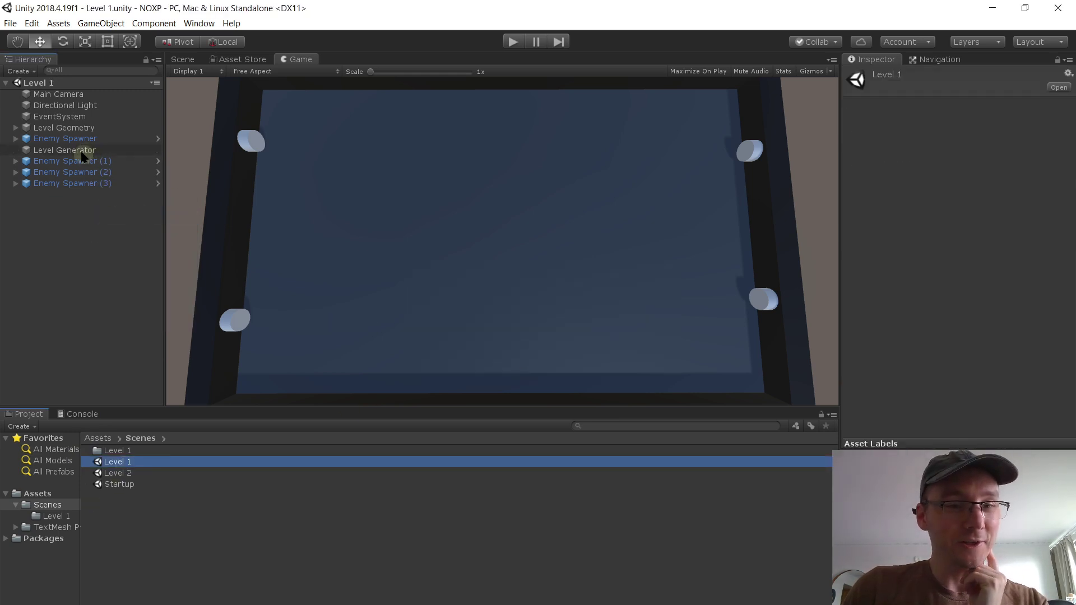
left_click_drag(81, 155, 56, 497)
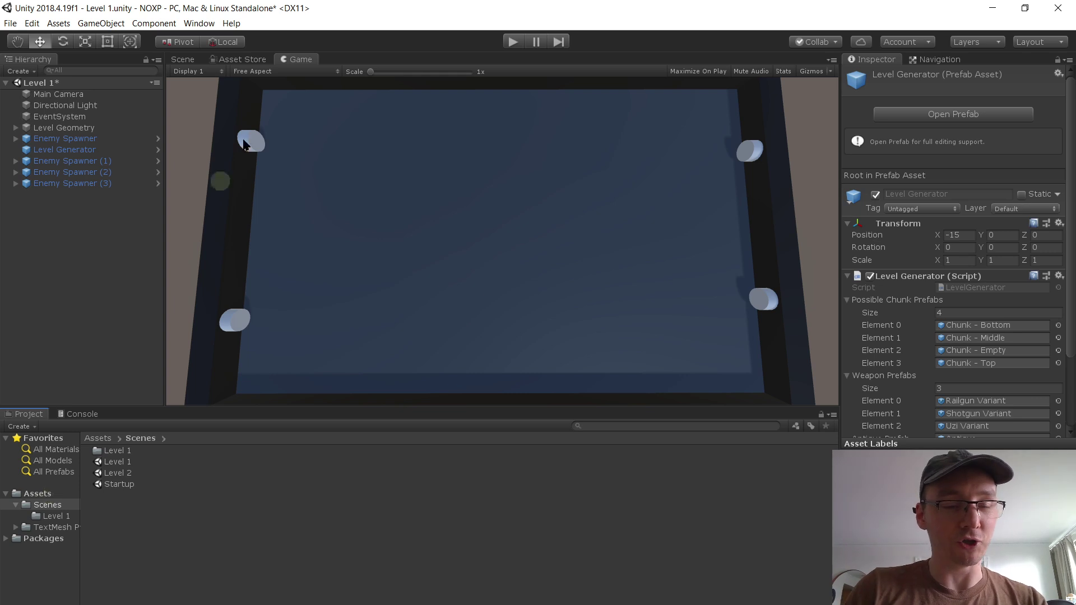
left_click(90, 150)
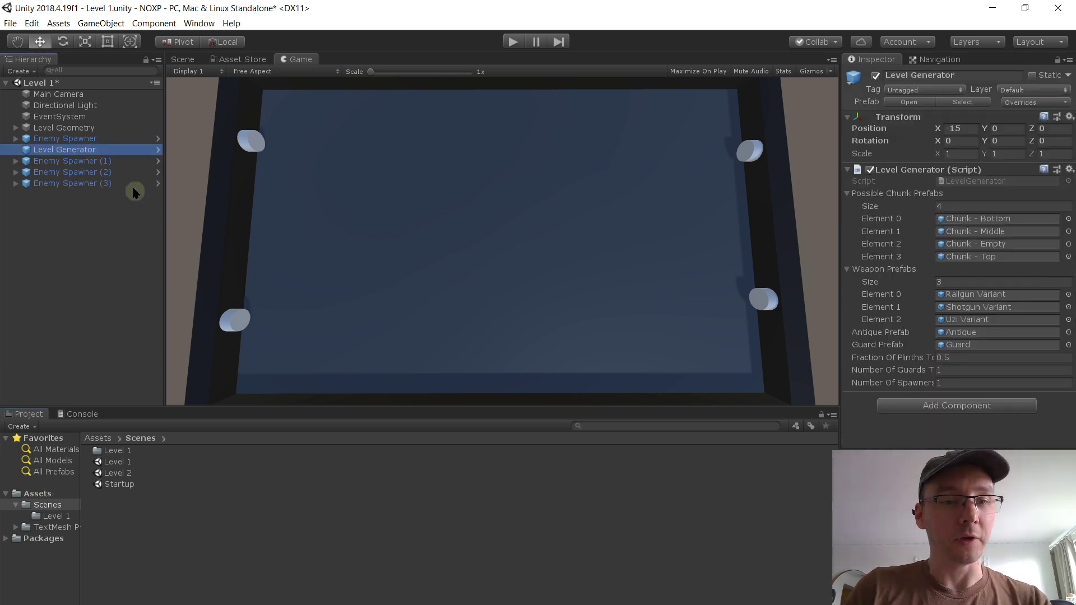
Step: Reopen the Level 2 scene, saving Level 1, and add the Level Generator prefab from Assets to its root
double_click(118, 473)
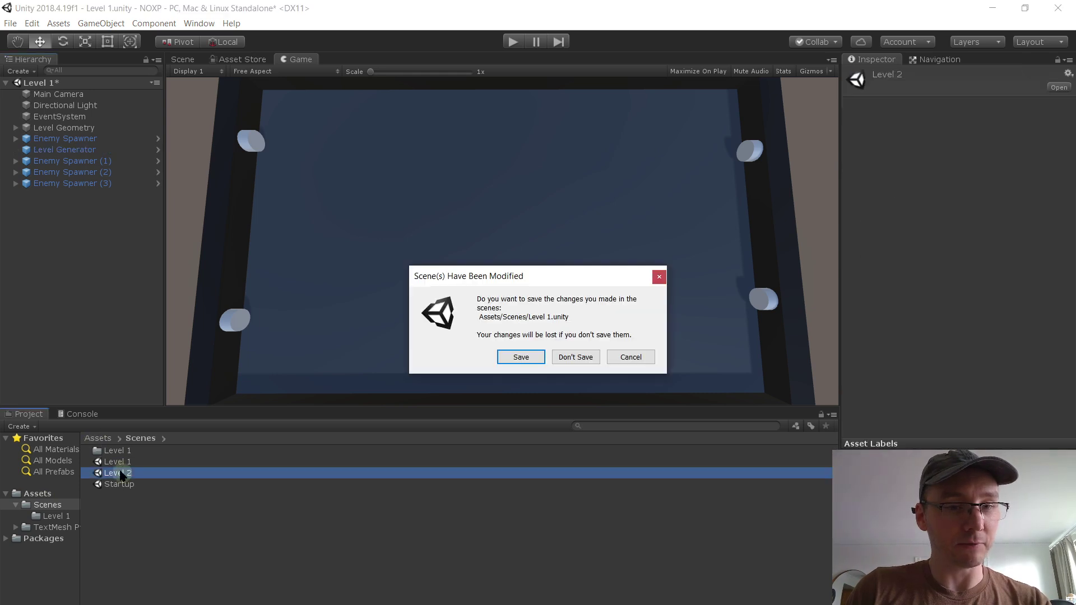
left_click(517, 362)
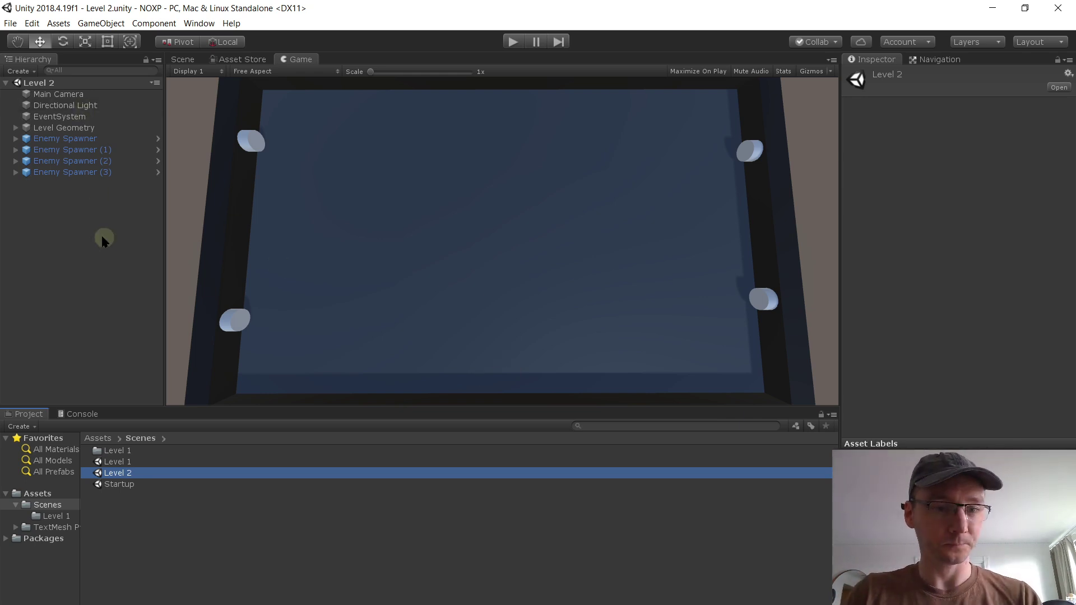
left_click(58, 493)
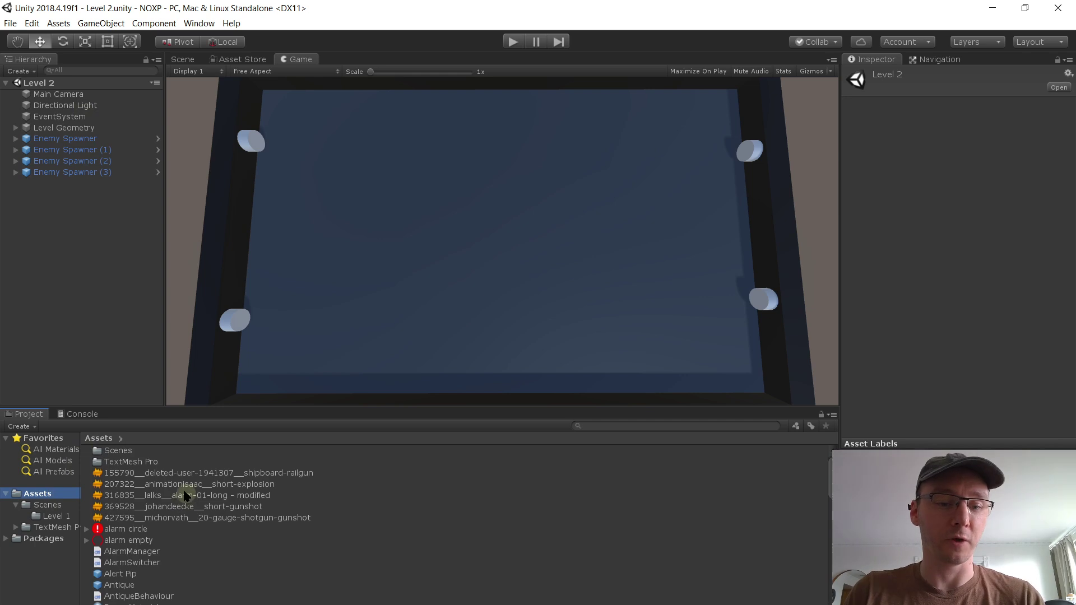
scroll(207, 495, "down", 5)
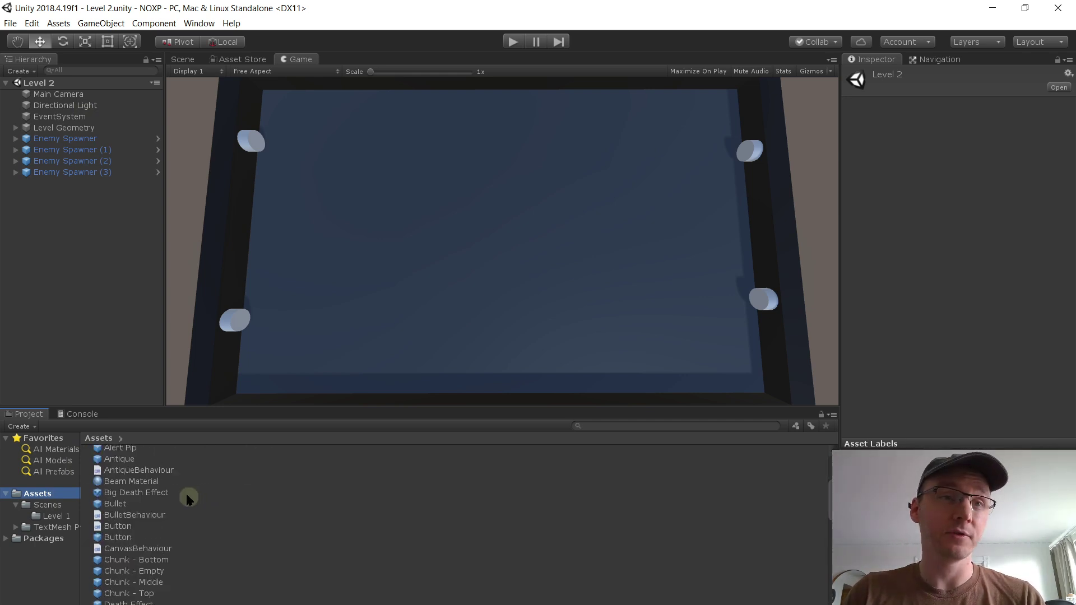
scroll(188, 496, "down", 10)
scroll(188, 495, "down", 5)
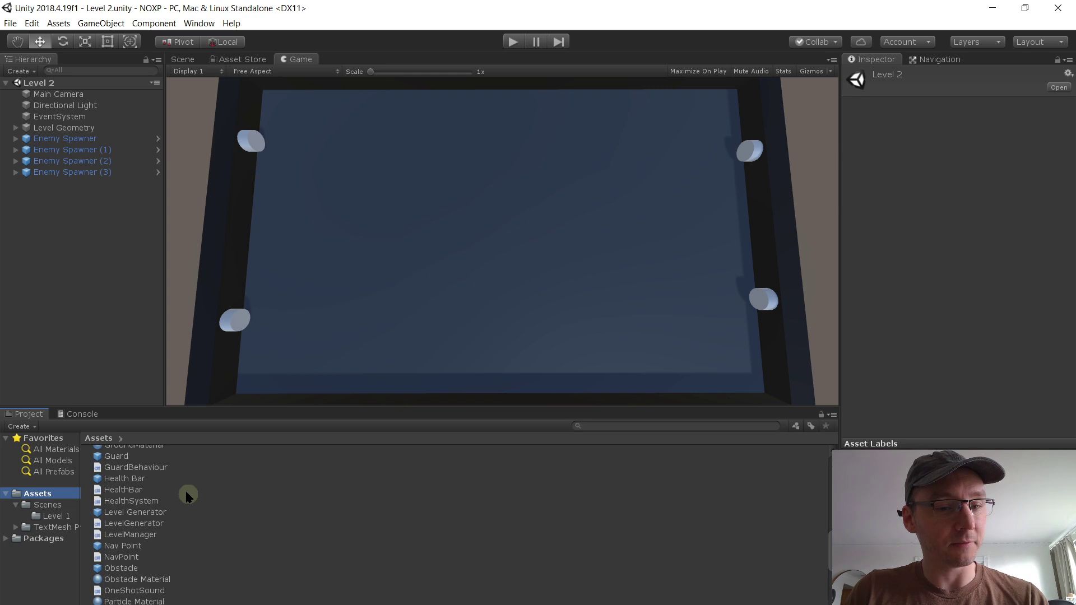
scroll(187, 495, "down", 3)
left_click_drag(135, 470, 82, 215)
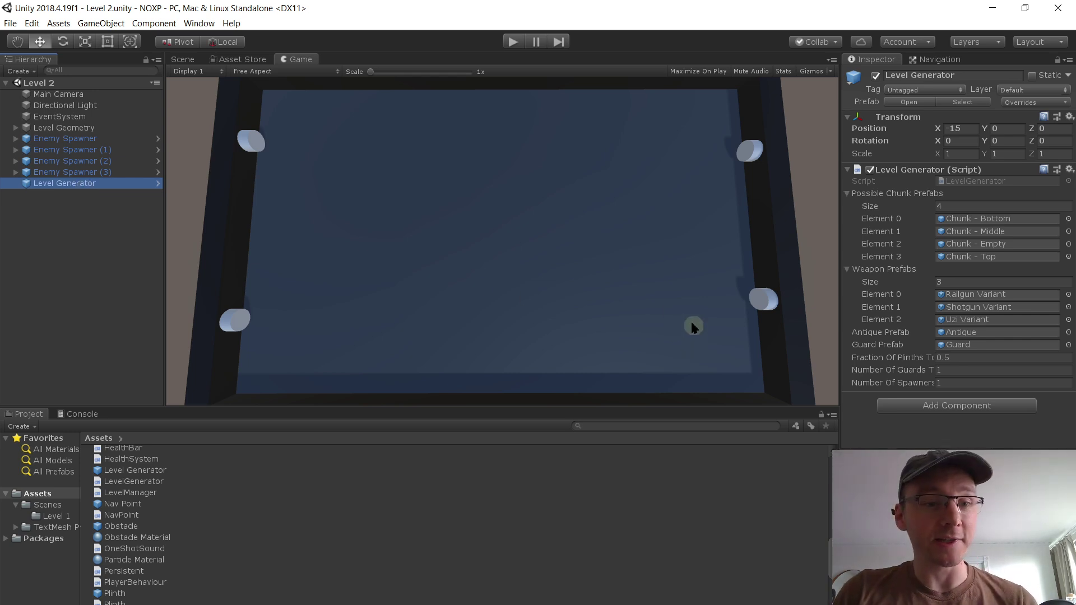
Step: Set the Level Generator's number of guards to 2 and number of spawners to 4, and save the Level 2 scene
left_click(961, 370)
type("2")
left_click(955, 382)
type("4")
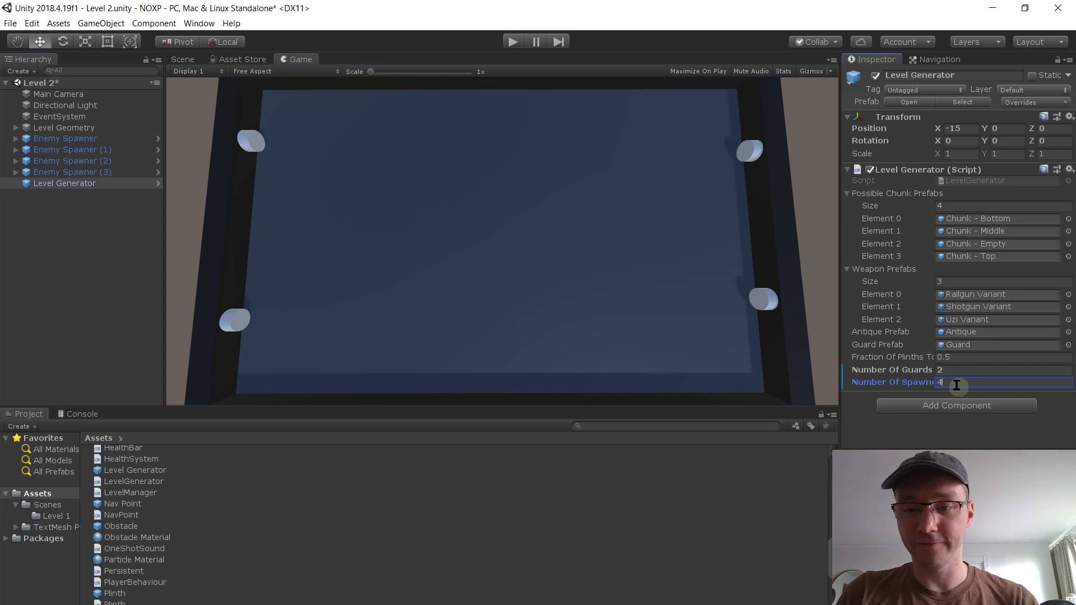
left_click(923, 441)
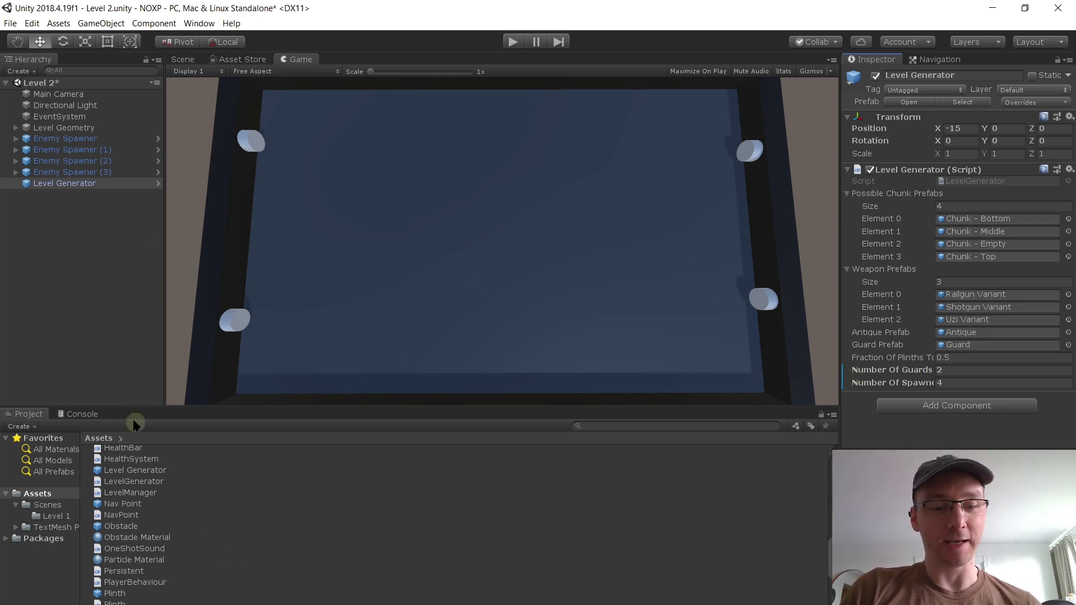
scroll(159, 480, "up", 2)
scroll(159, 481, "up", 10)
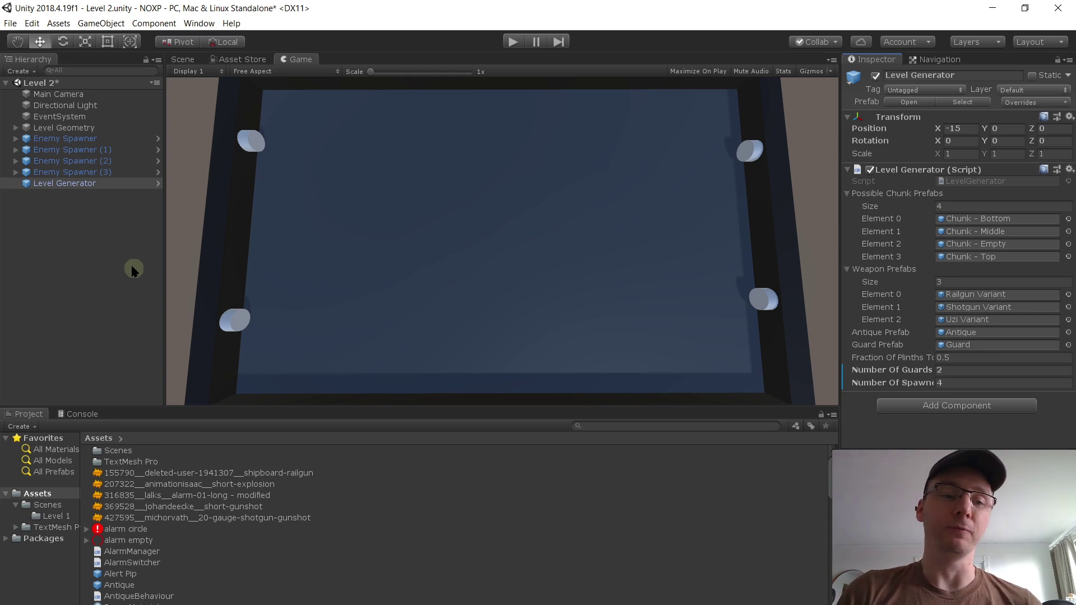
key("ctrl+s")
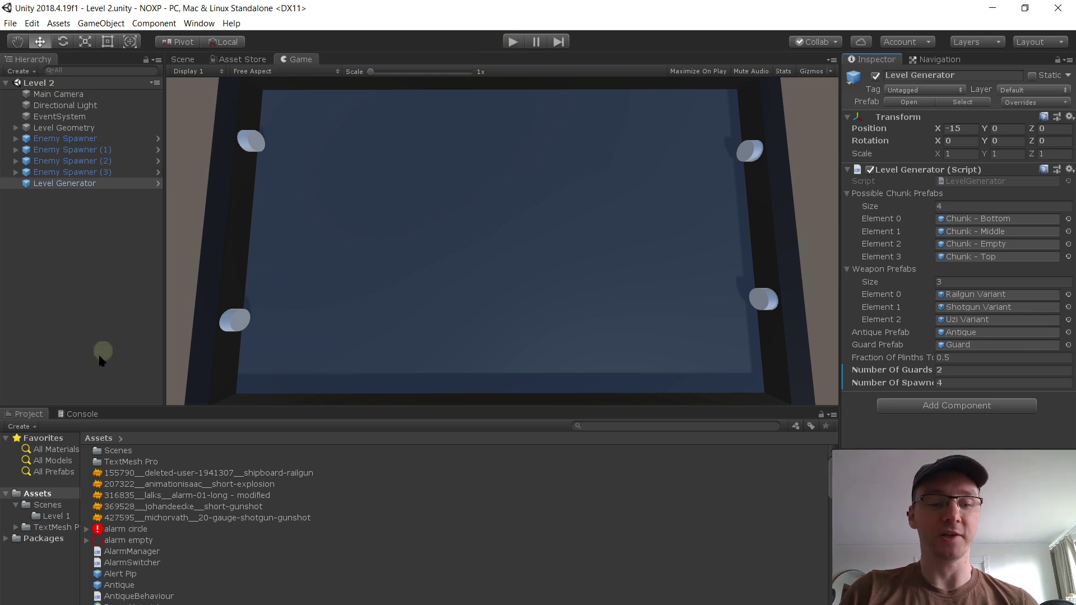
Step: Open the Startup scene from the Scenes folder and run the game
left_click(49, 505)
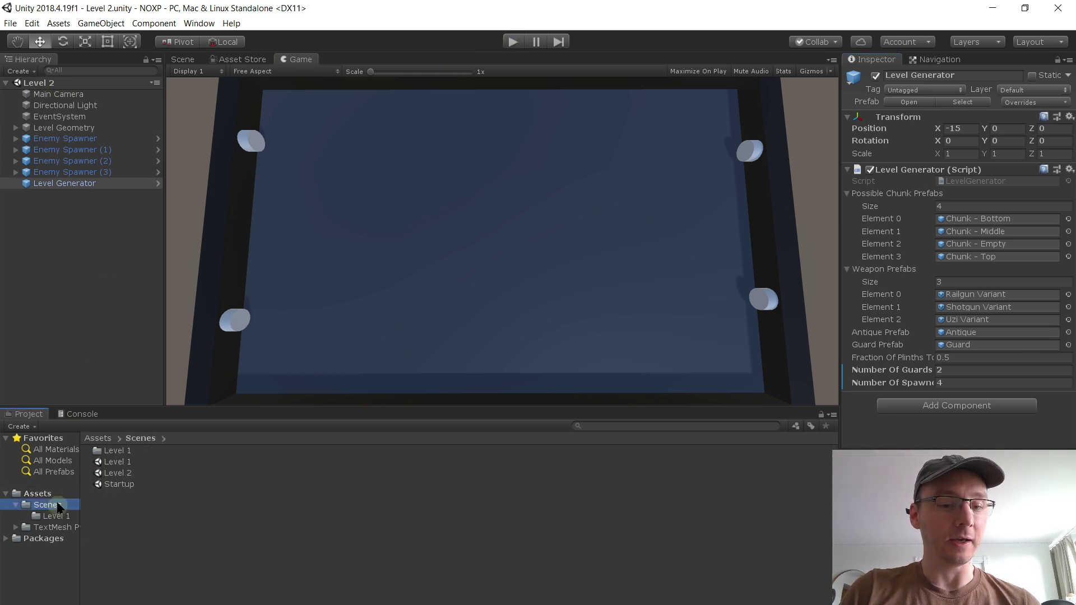
double_click(128, 483)
left_click(513, 42)
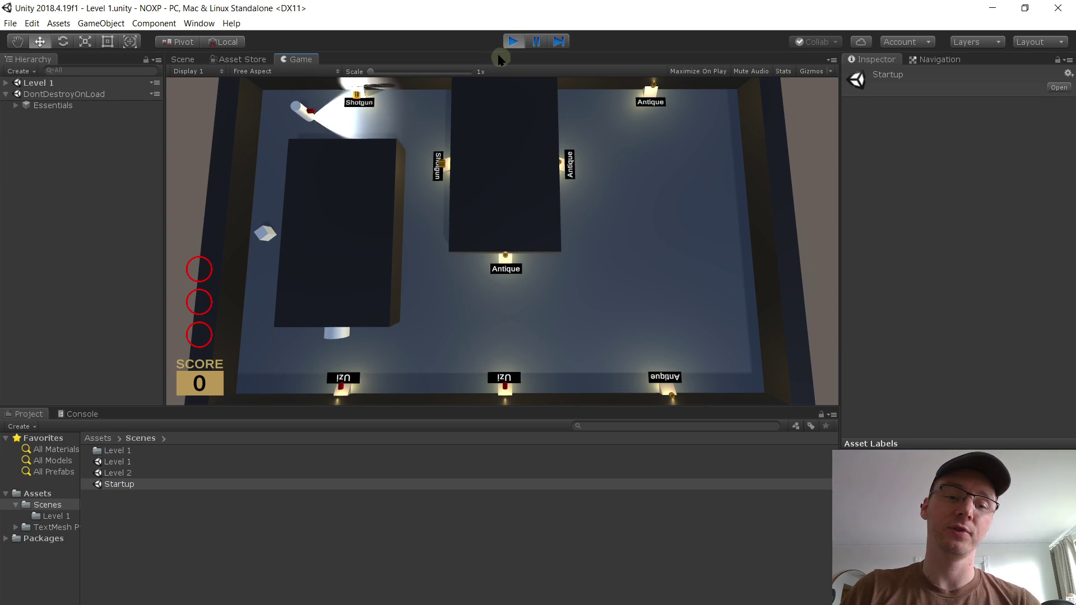
Step: Move the player around the obstacles in Level 1, avoiding the guard, and take the Uzi from the middle plinth of the lower wall
key("s")
key("w")
key("d")
key("w")
key("a")
key("s")
key("d")
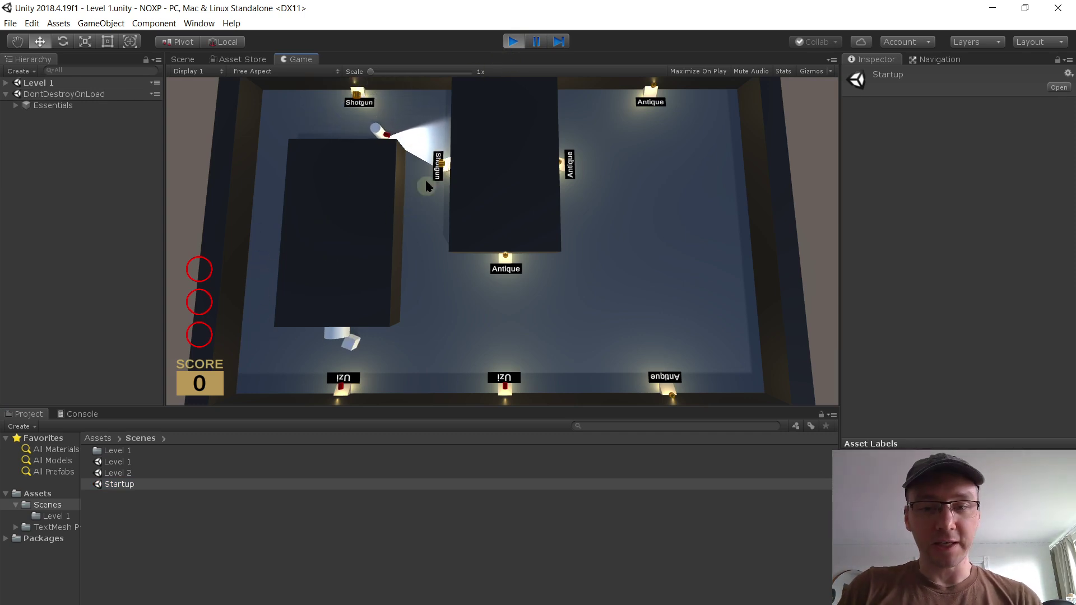
key("d")
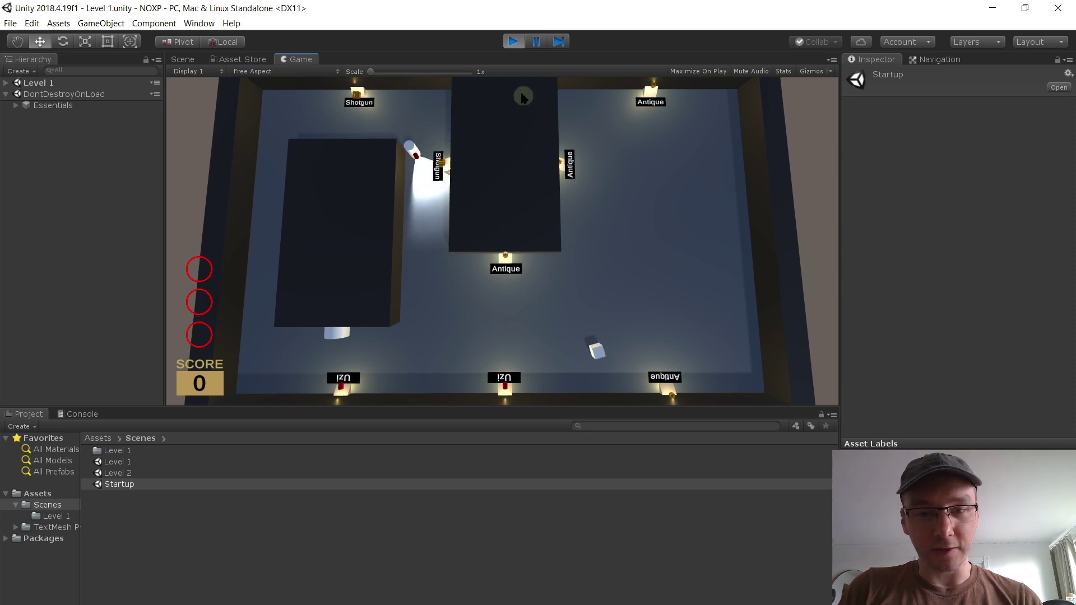
key("a")
key("s")
key("d")
key("w")
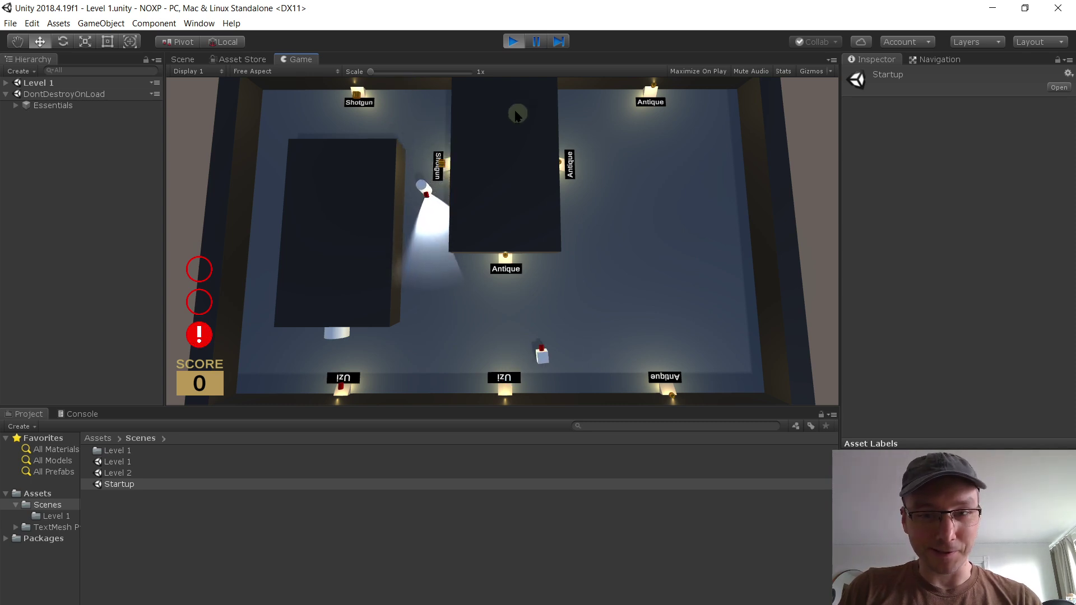
Step: Move the armed player across Level 1 and approach the guard from behind near the central antique
key("d")
key("s")
key("s")
key("a")
key("a")
key("s")
key("a")
key("w")
key("d")
key("s")
key("d")
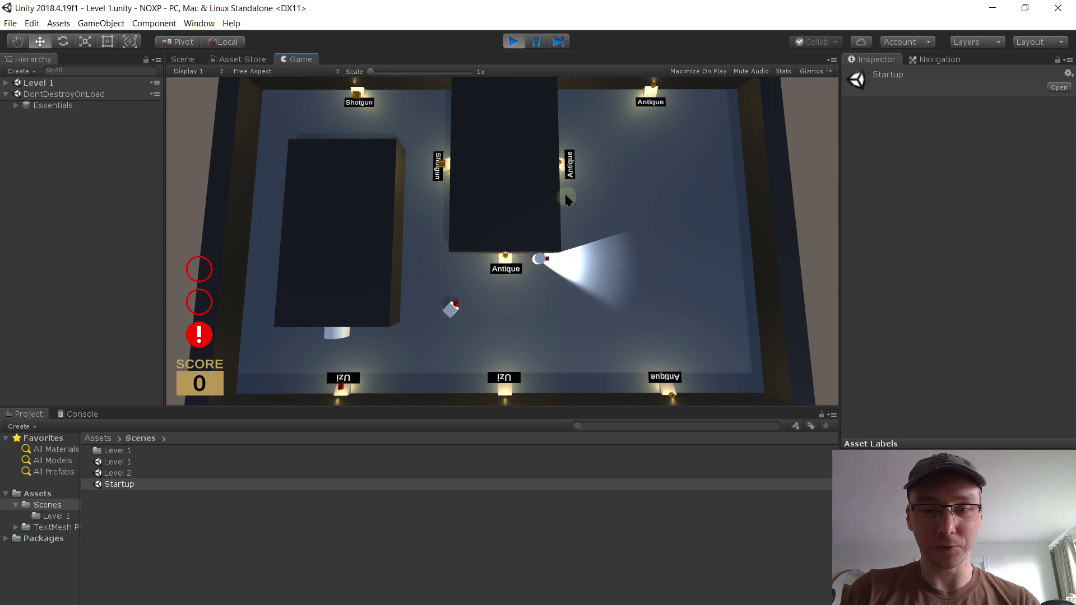
Step: Fire the Uzi at the guard while dodging, and keep playing through to Level 2
left_click(603, 206)
key("a")
left_click(605, 273)
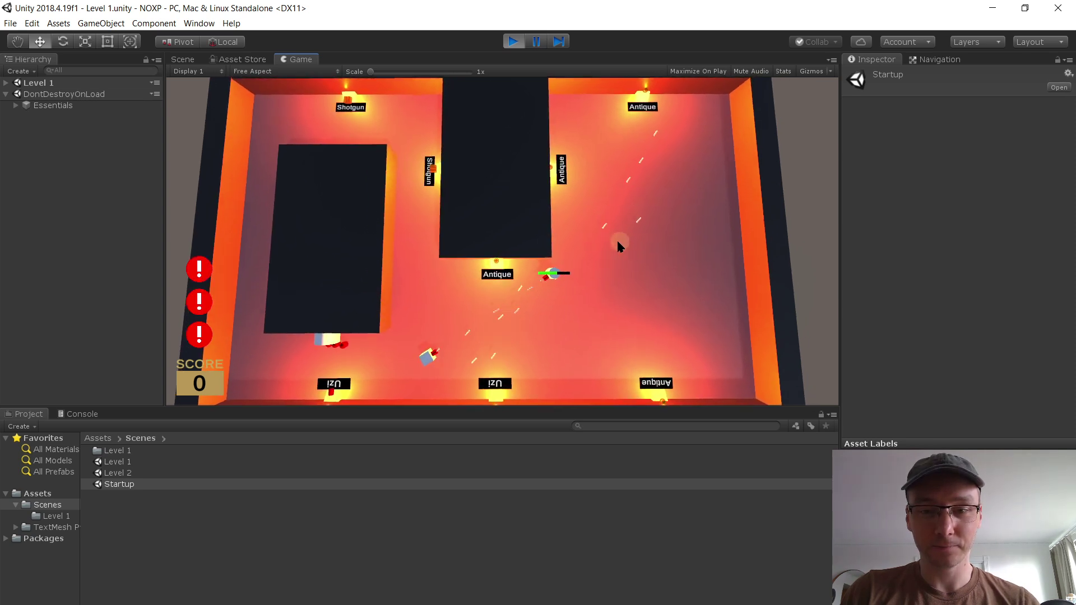
key("s")
key("d")
left_click(540, 248)
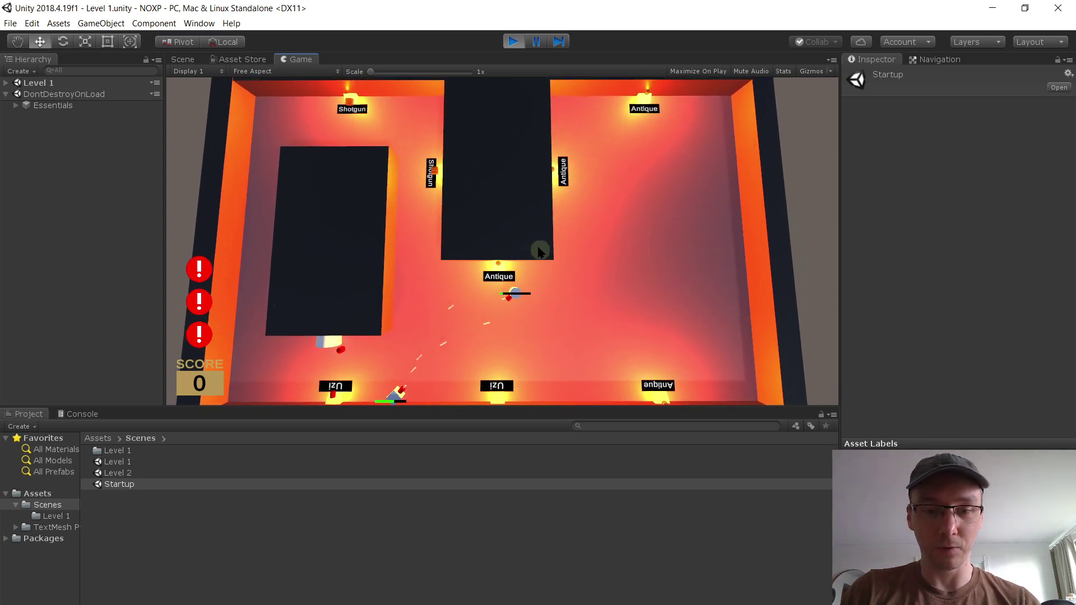
key("w")
left_click(380, 341)
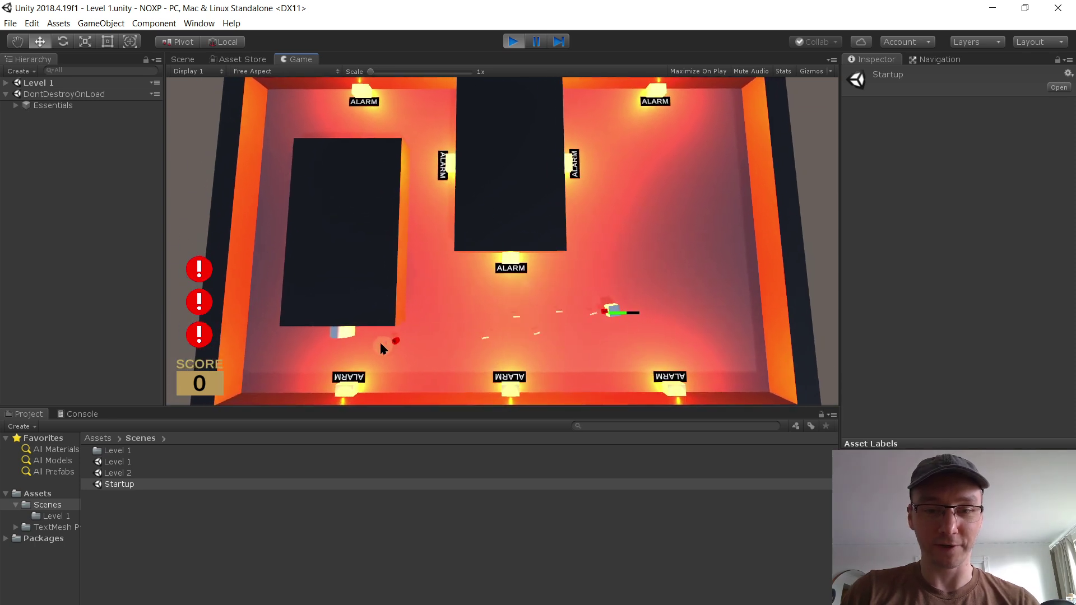
key("a")
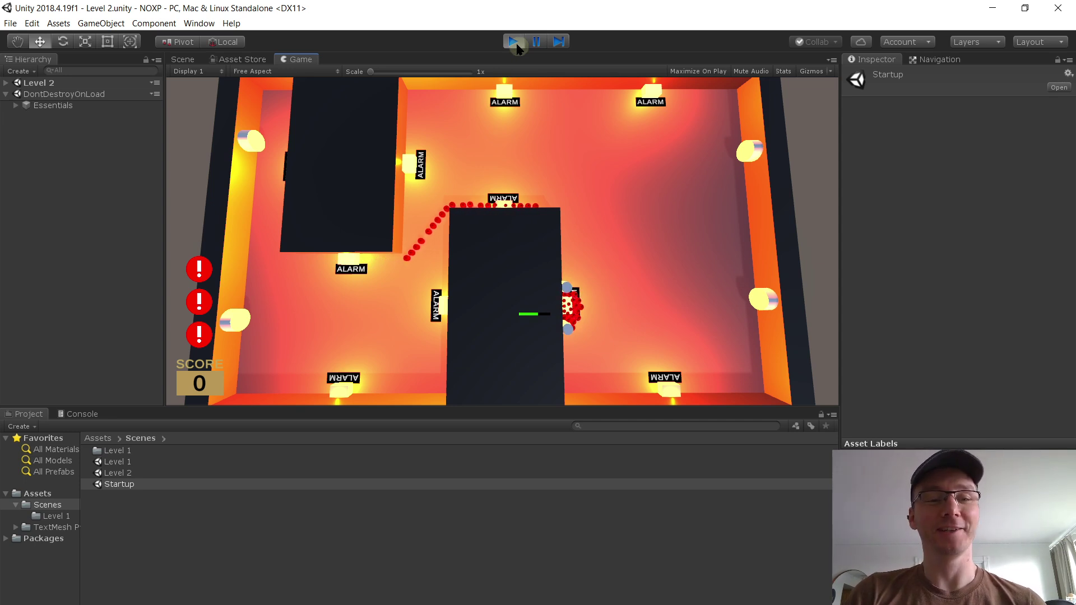
Step: Expand the Essentials object, stop the running game, and open the Level 1 scene
left_click(17, 107)
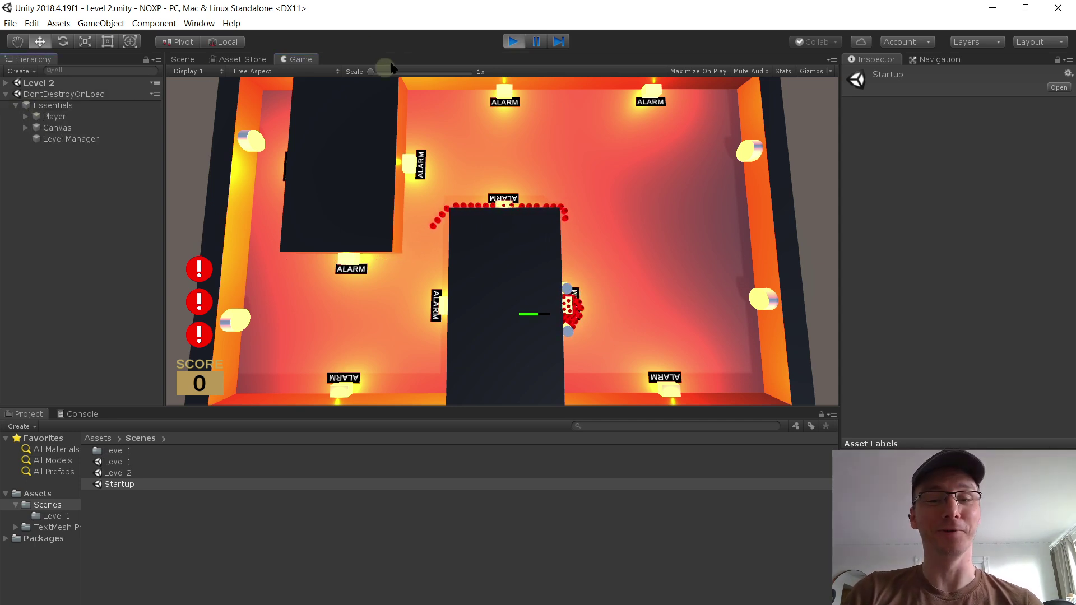
left_click(512, 42)
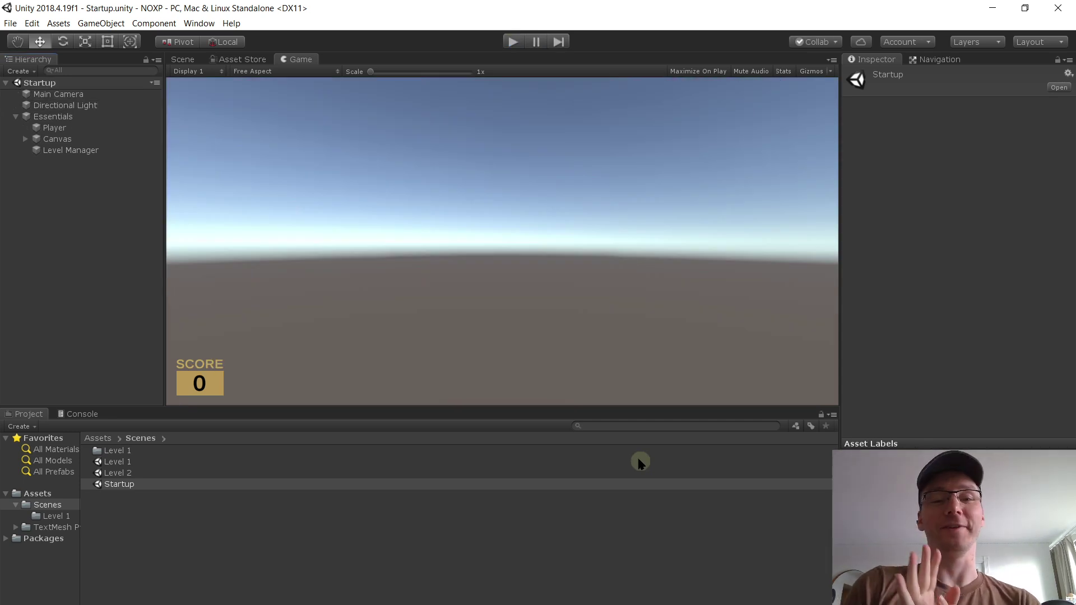
double_click(117, 462)
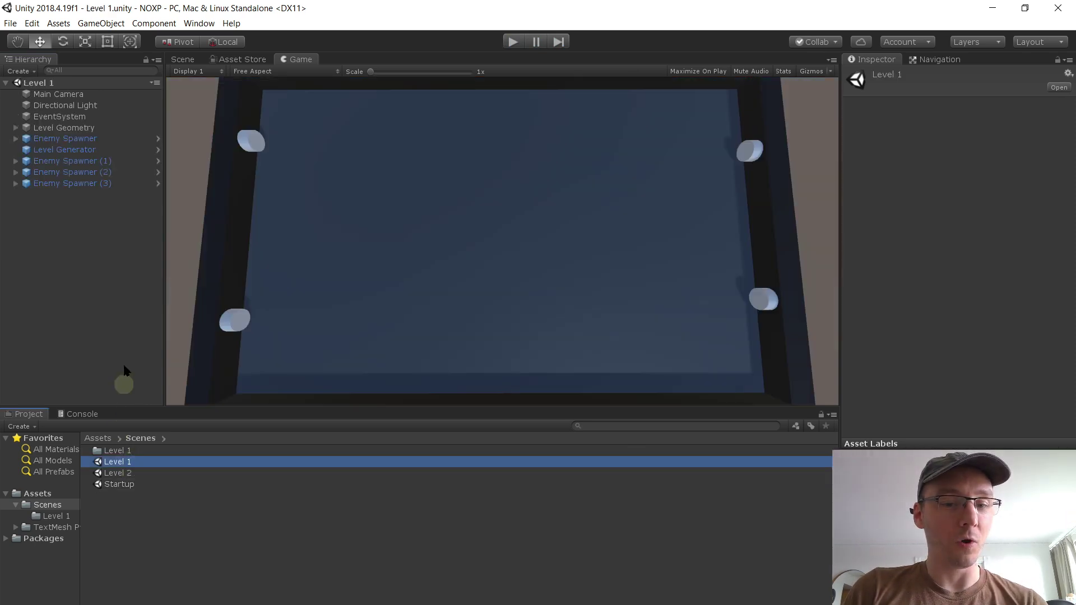
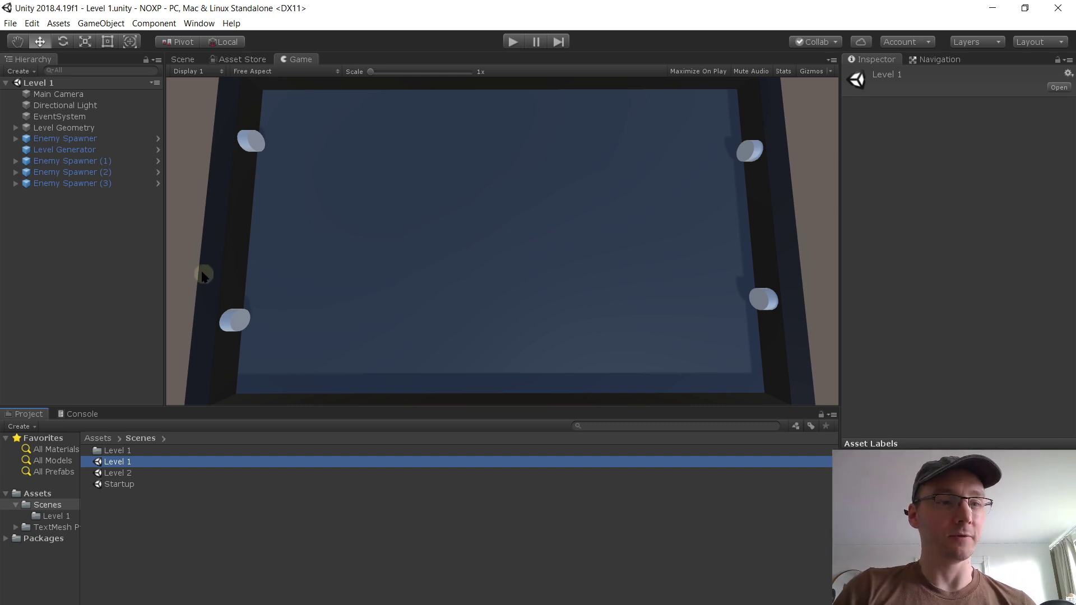
Step: Add a 3D cube to Level 1 in the Scene view and reset its transform
right_click(64, 223)
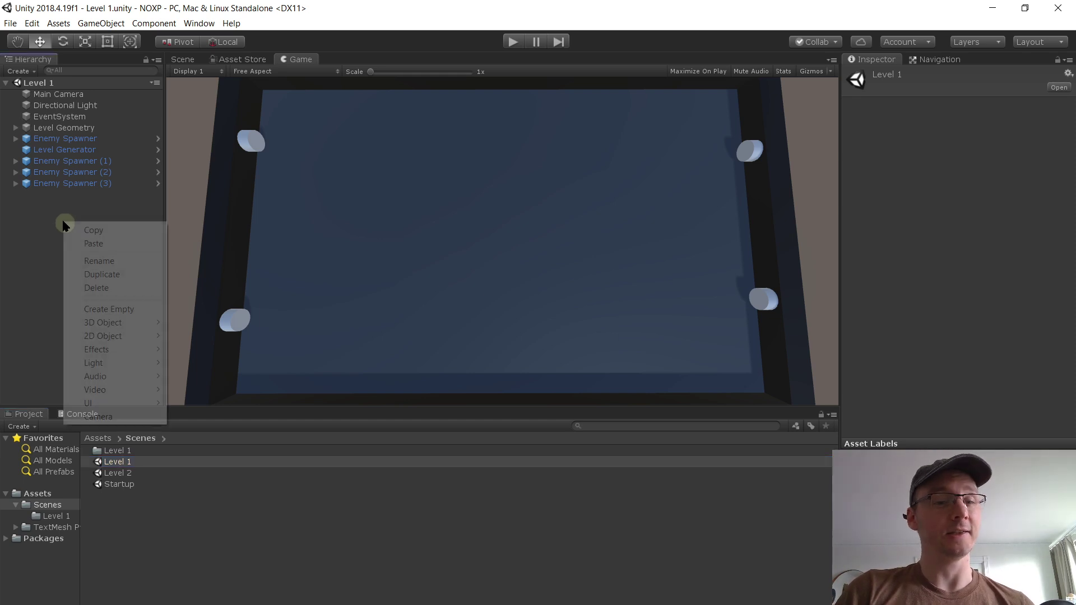
left_click(420, 197)
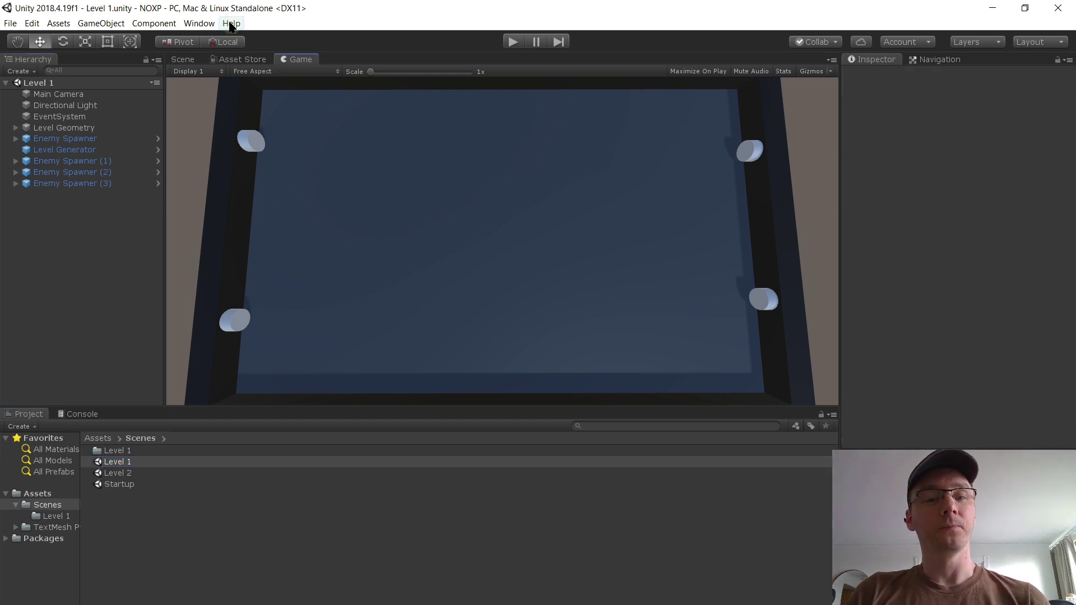
left_click(183, 59)
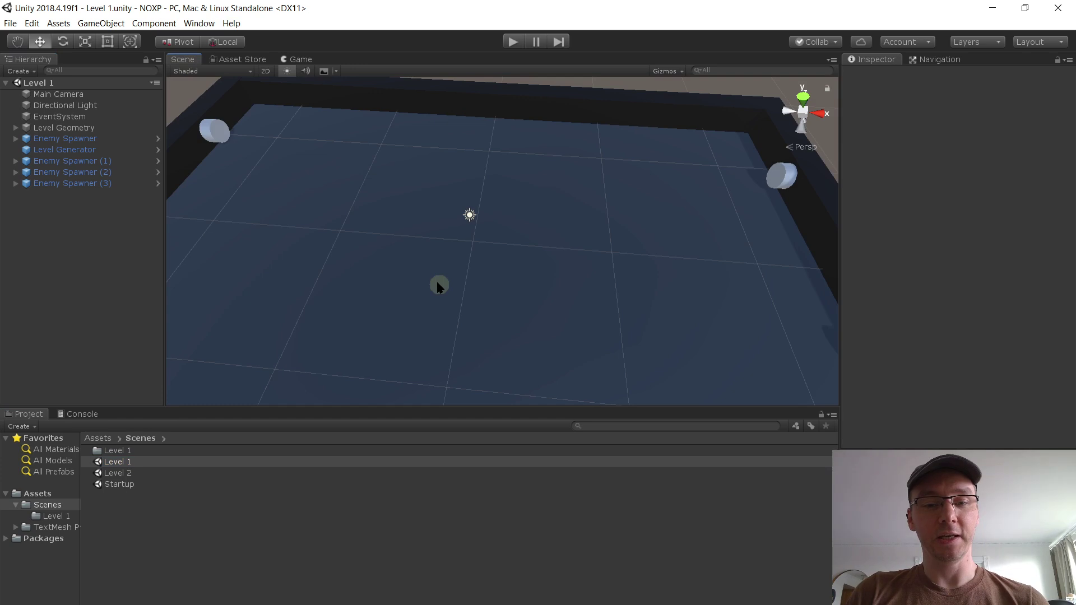
right_click(106, 270)
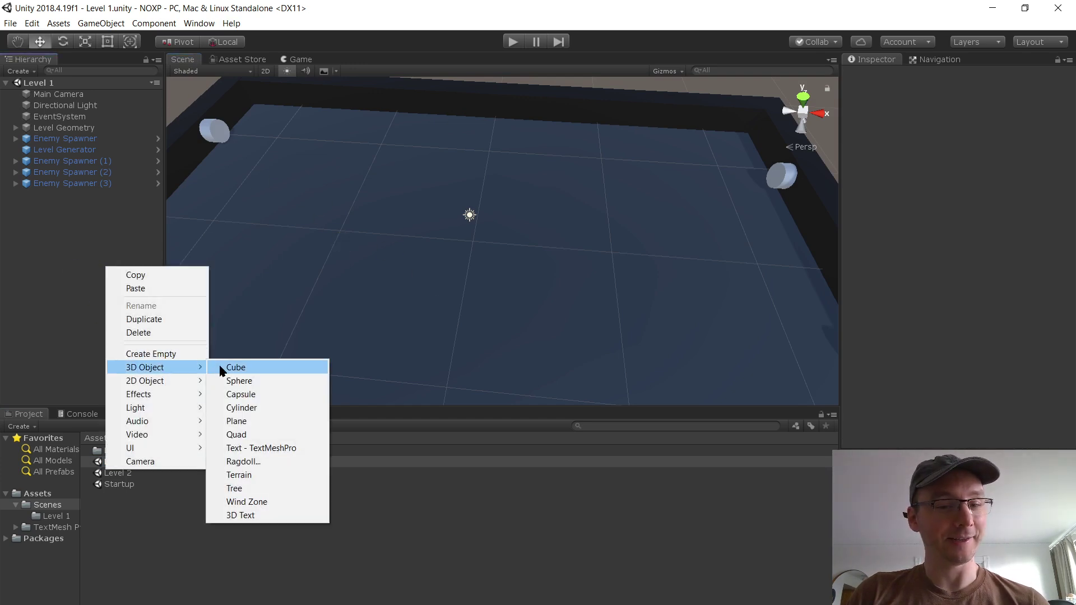
left_click(232, 368)
left_click(1058, 105)
left_click(1031, 119)
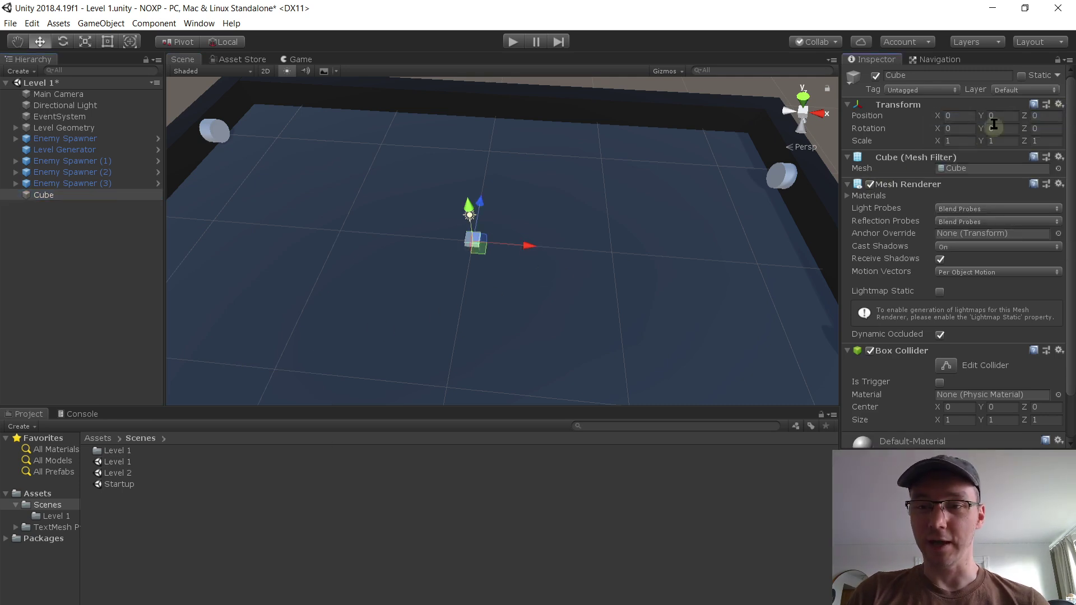
Step: Raise the cube onto the floor by setting its Y position to 0.5
left_click(1002, 116)
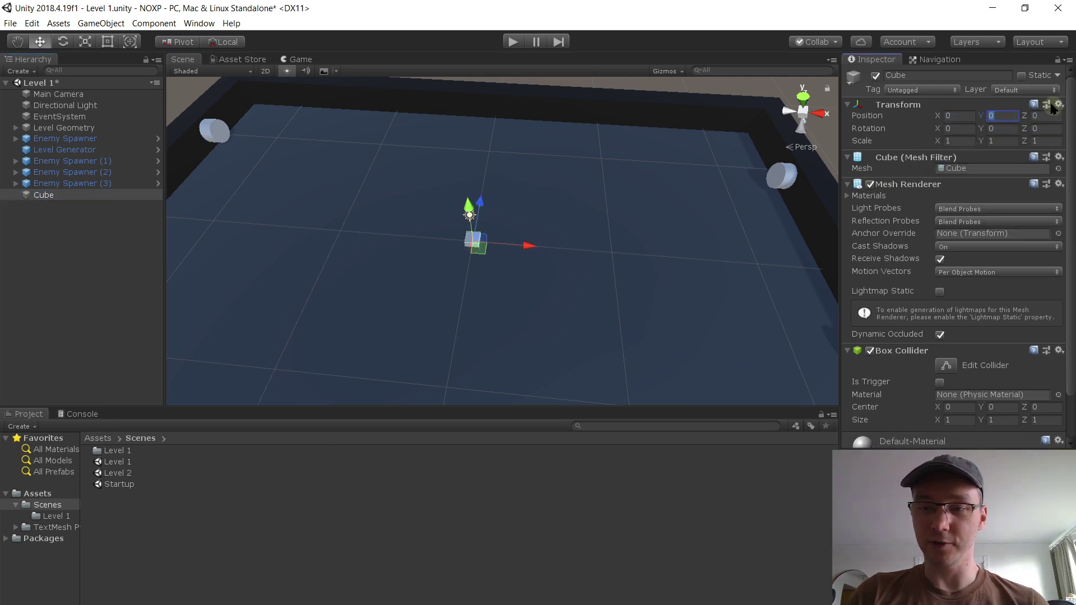
key("f")
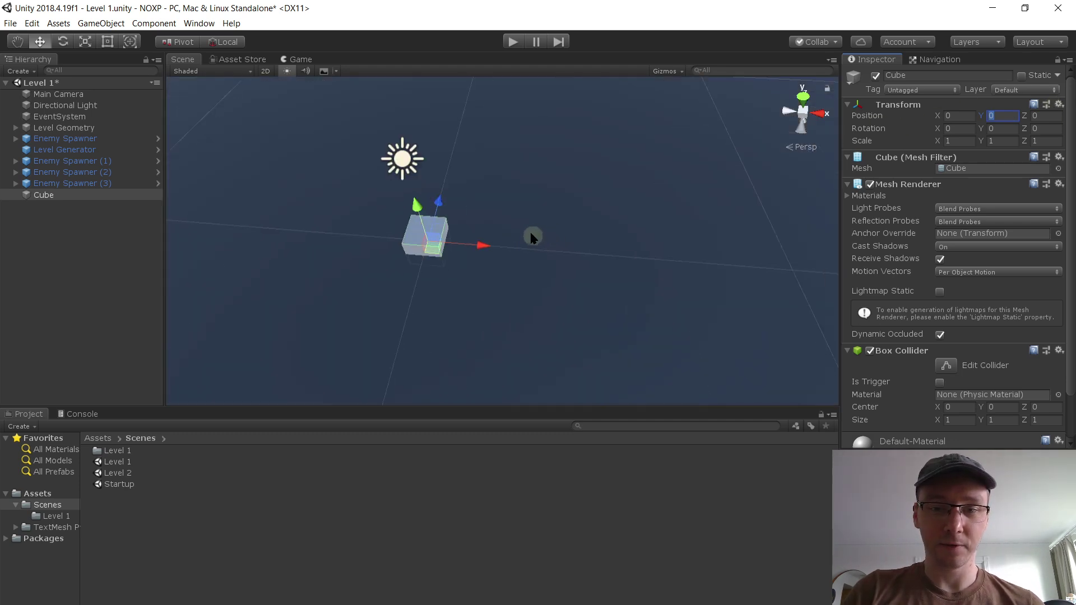
scroll(522, 235, "up", 5)
right_click_drag(519, 236, 496, 213)
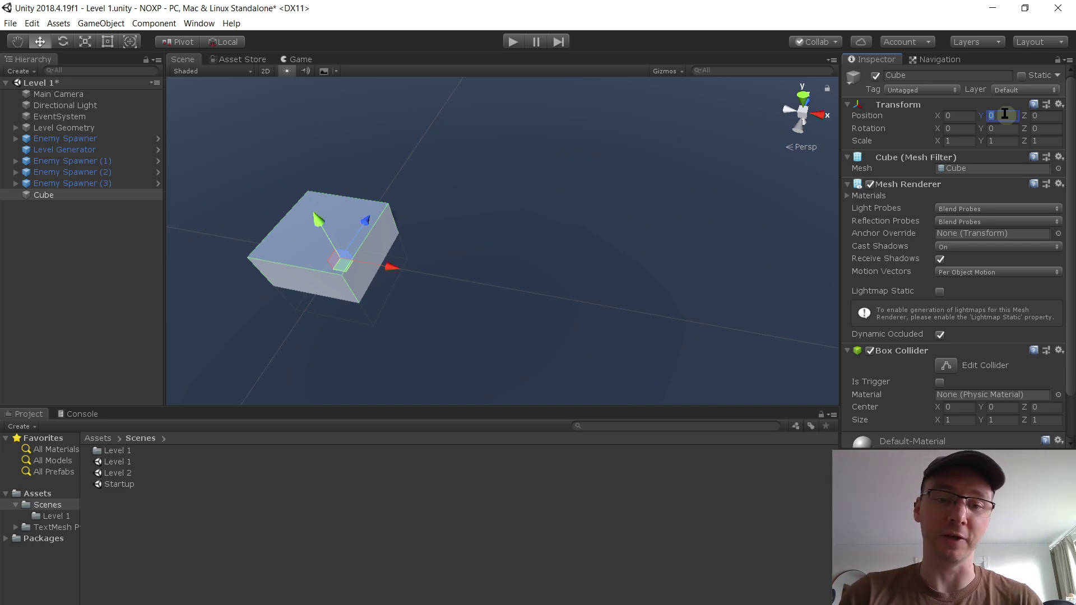
type("0.5")
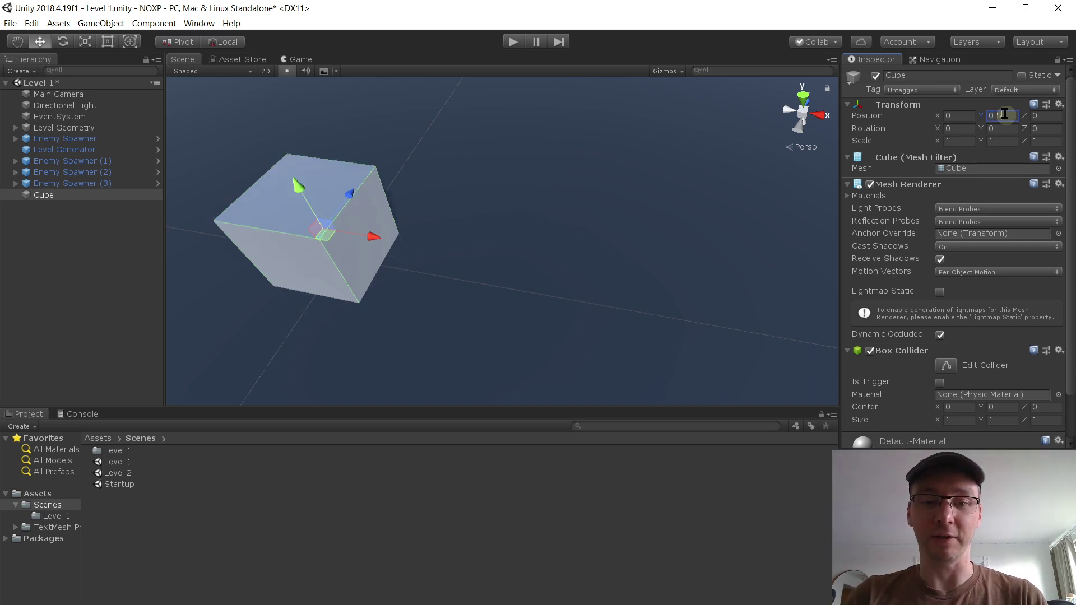
Step: Move the cube beside the left wall between the two enemy spawners, to about X -23.16, and rename it Starting Position
left_click_drag(442, 225, 523, 332, "alt")
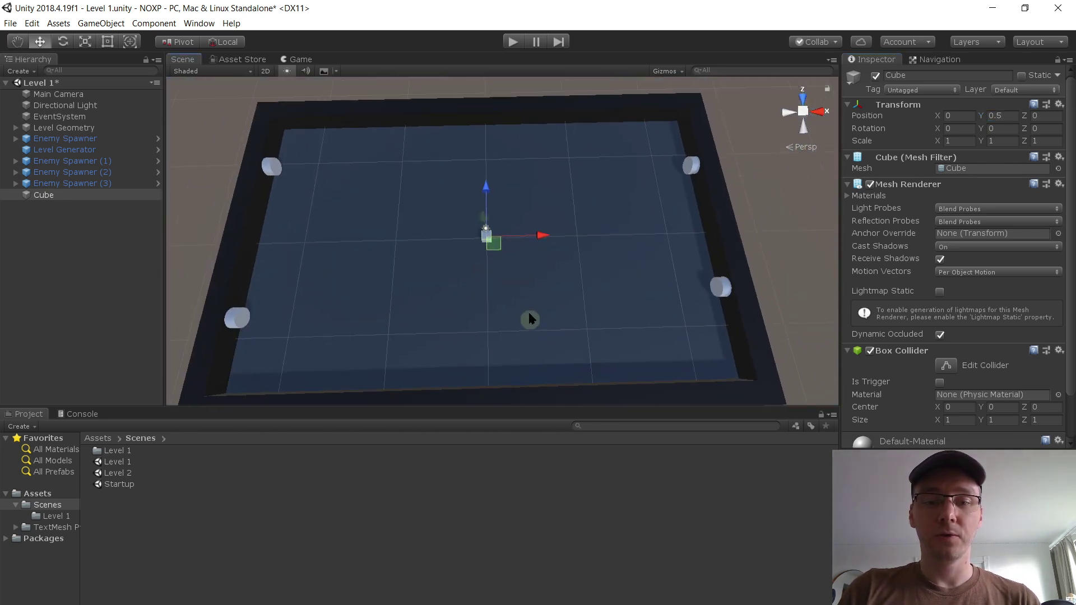
left_click_drag(548, 240, 335, 251)
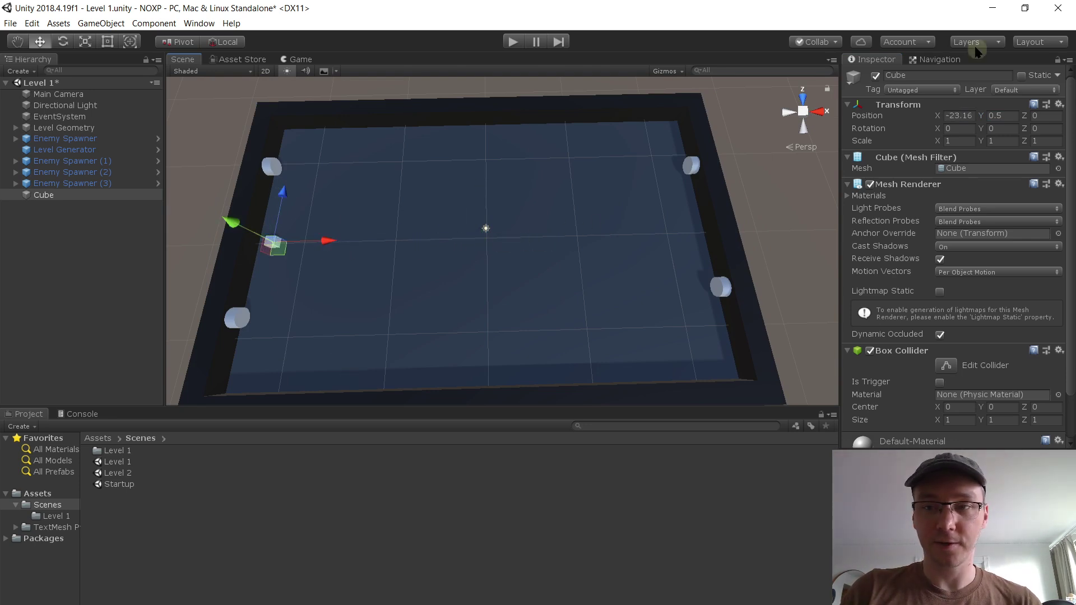
left_click(942, 77)
type("Starting Po")
key("Return")
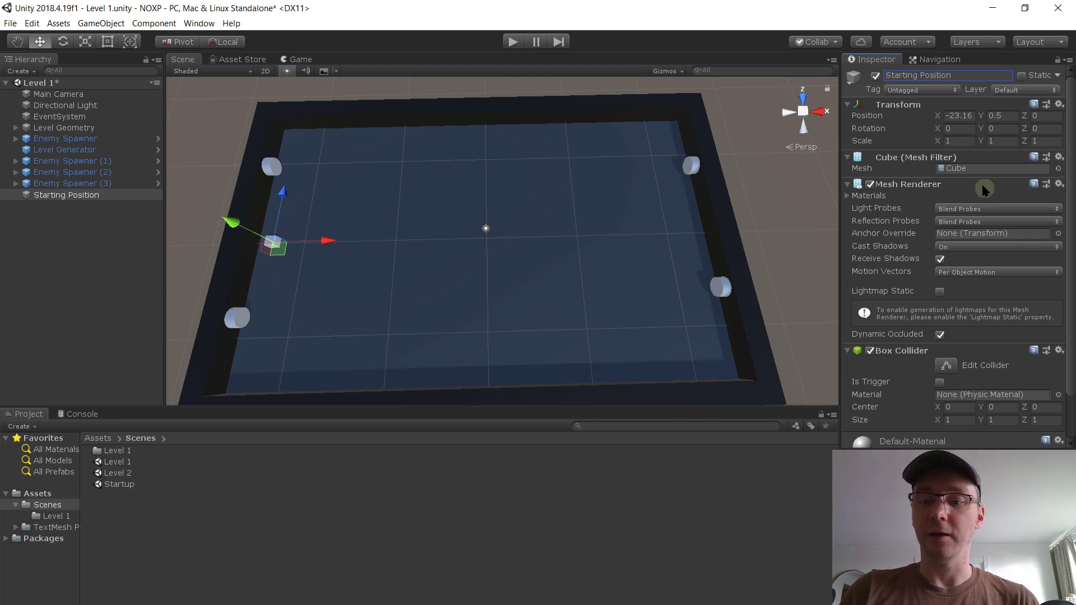
Step: Add a new script component named StartingPosition to the Starting Position object and open the script in Visual Studio
scroll(973, 206, "down", 2)
left_click(919, 433)
type("STartin")
key("BackSpace")
key("BackSpace")
key("BackSpace")
key("BackSpace")
key("BackSpace")
type("tartingPosition")
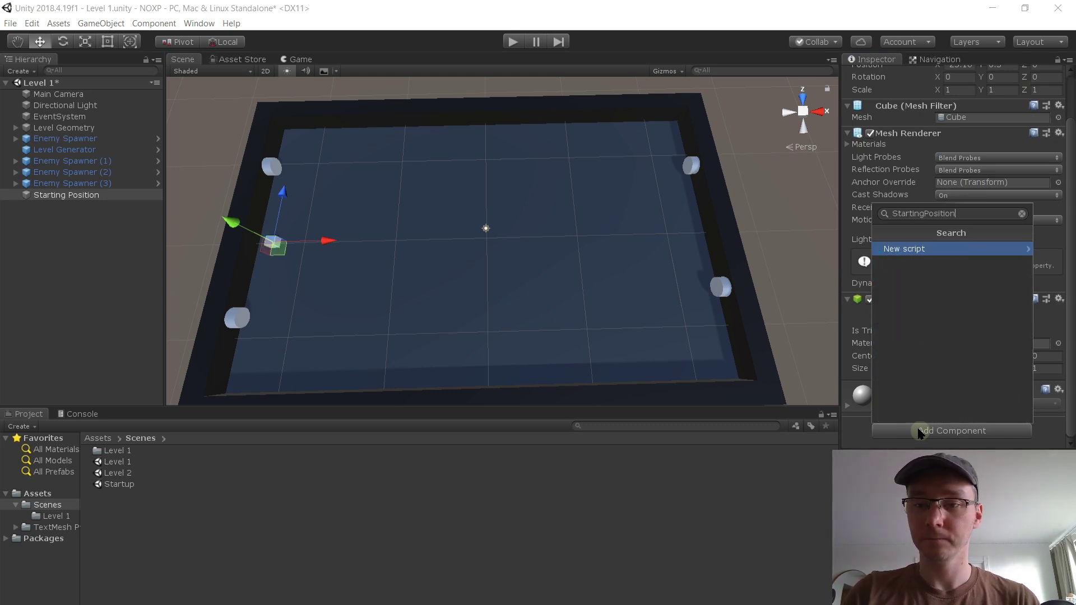
key("Return")
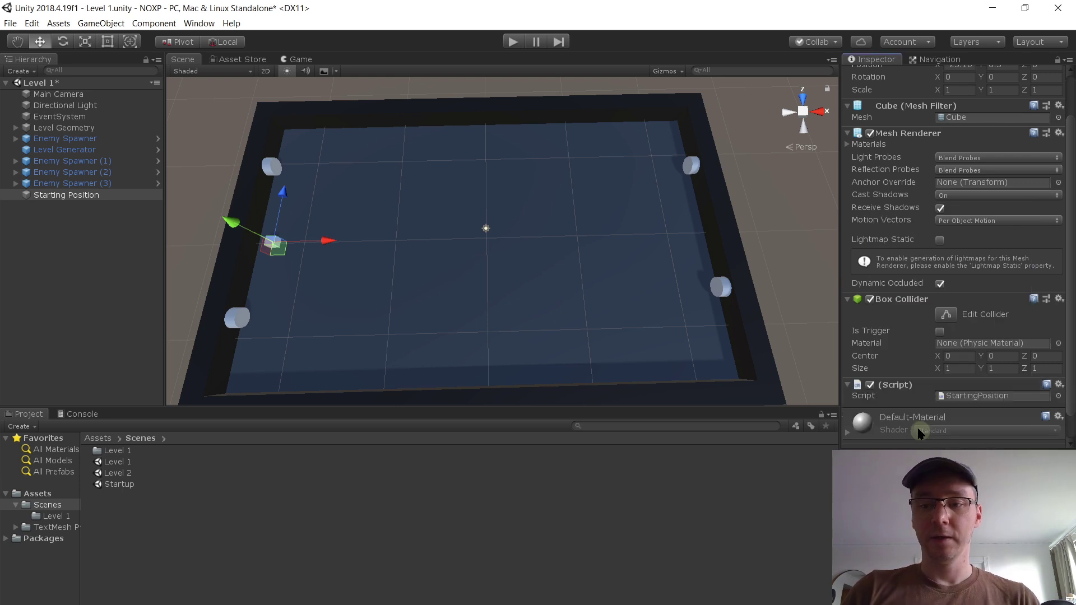
double_click(953, 396)
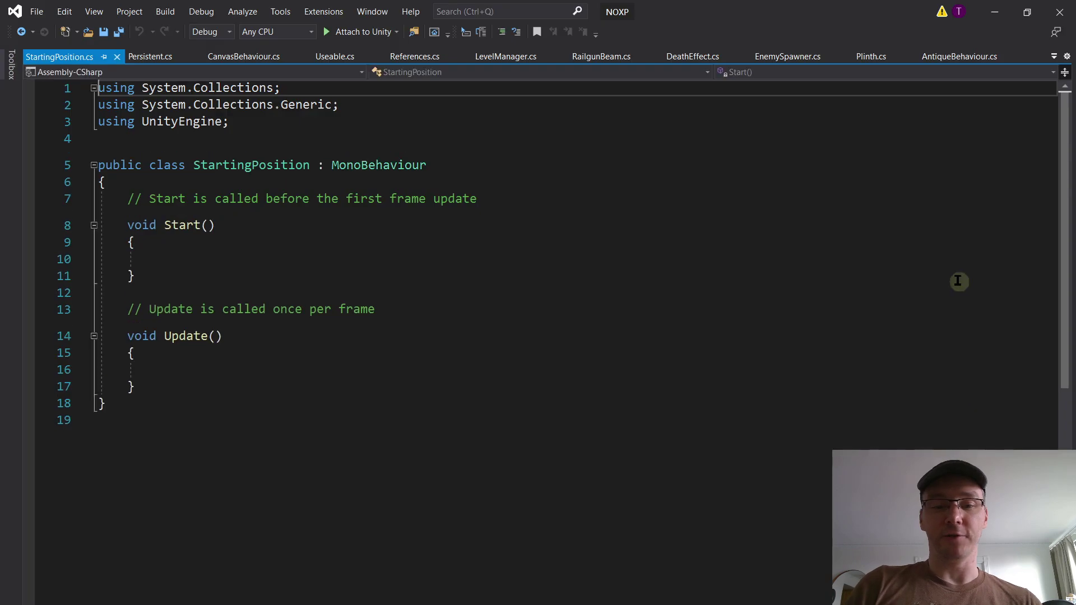
Step: In the Start method, add the line References.thePlayer.transform.position = transform.position;
left_click(372, 257)
type("References.the")
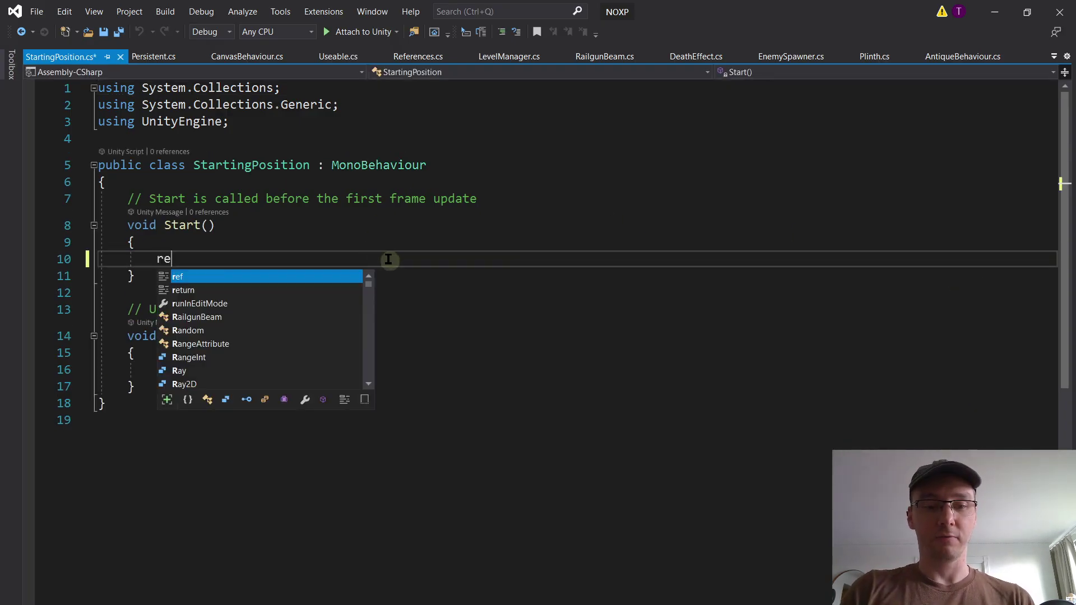
type("Player")
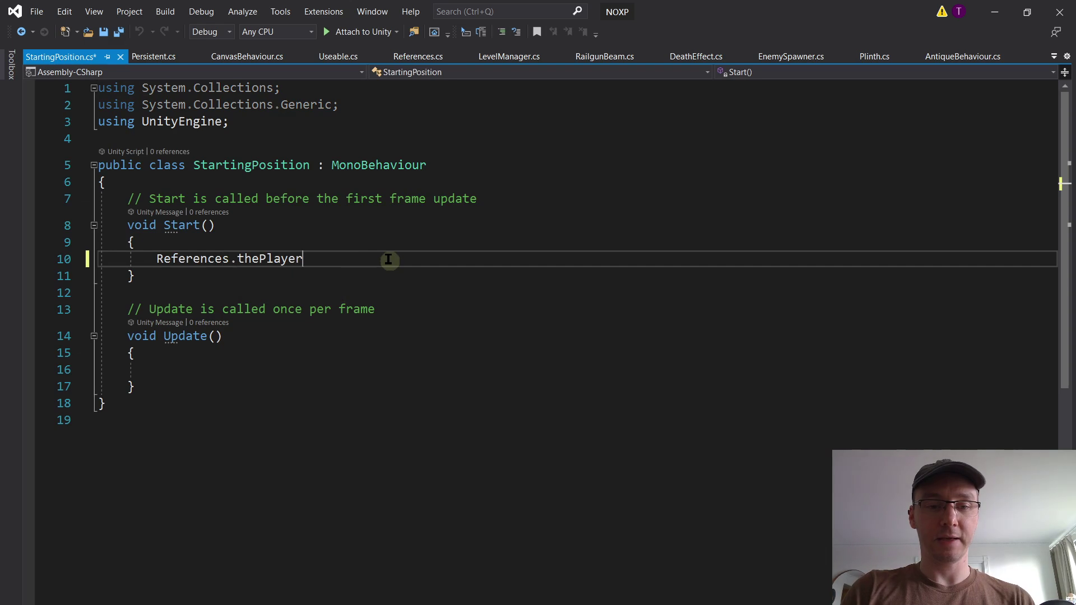
type(".transform.position =")
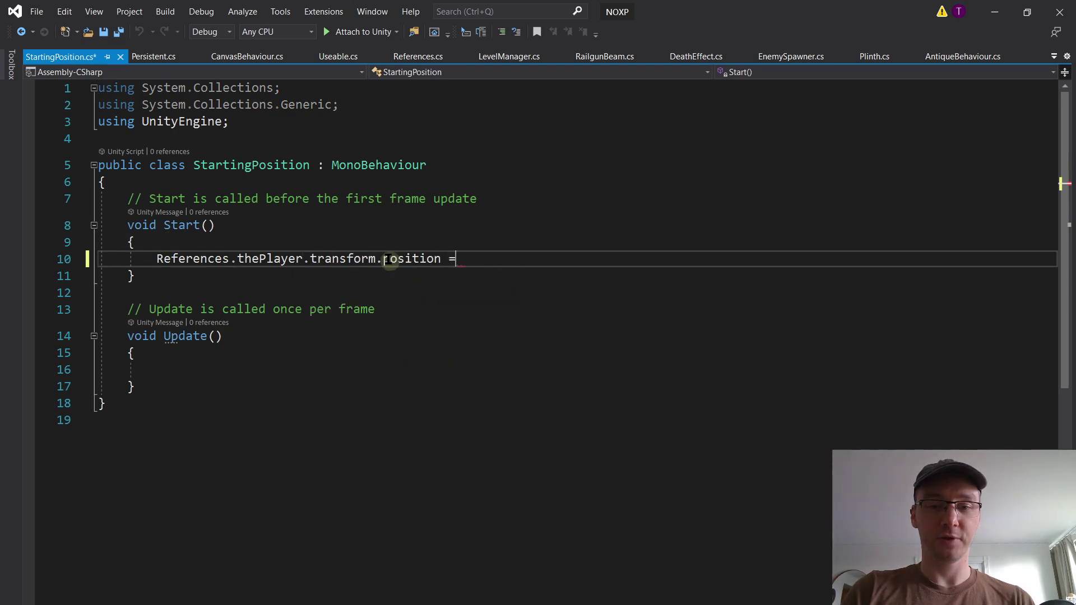
type(" transform.position")
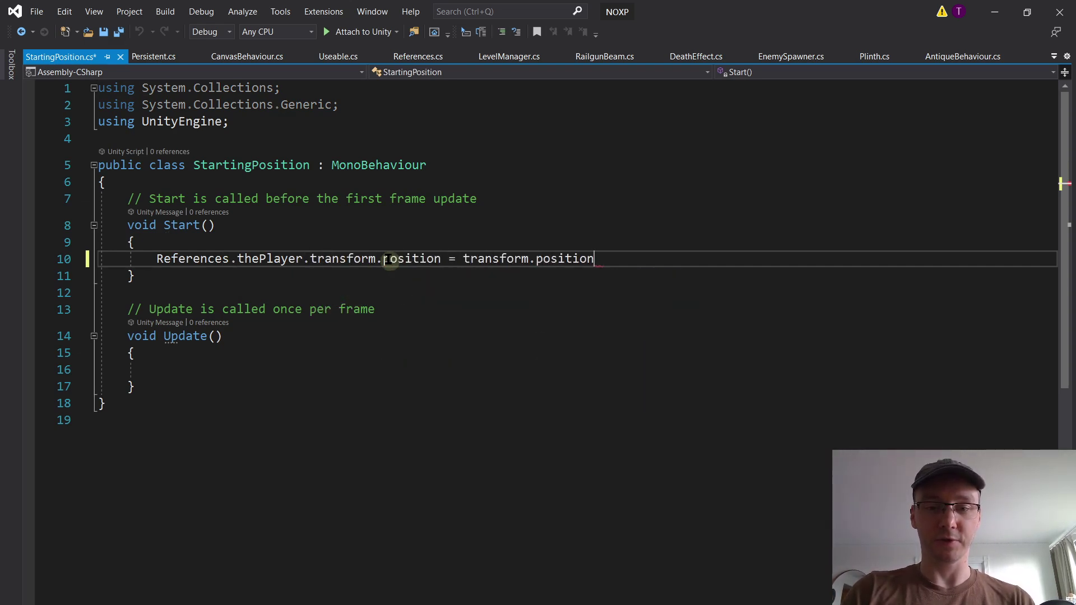
type(";")
key("Return")
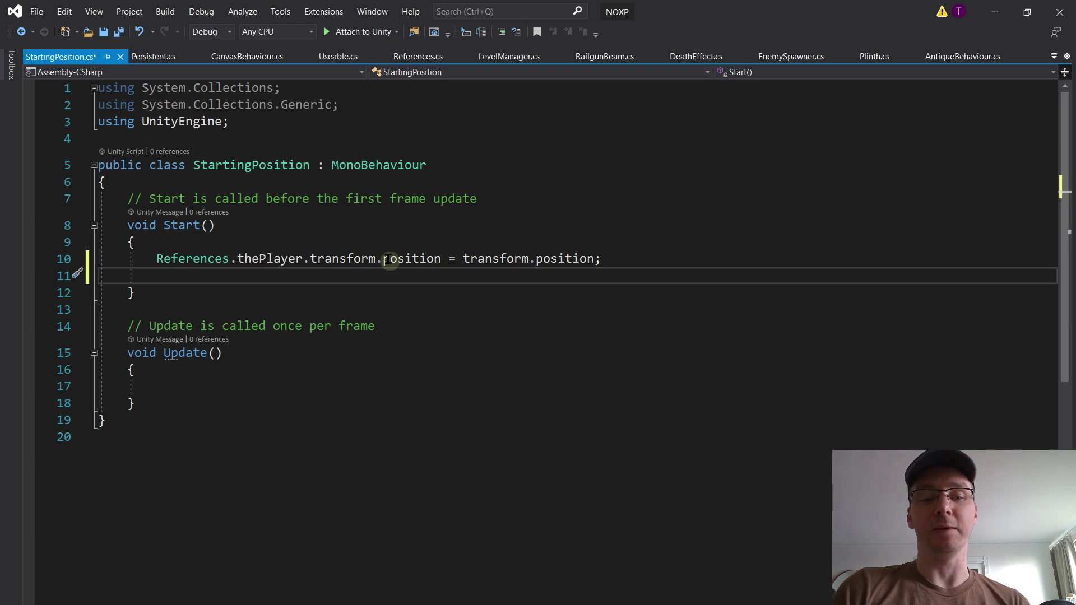
Step: Add Destroy(gameObject); as the second line of the Start method and save the script
type("destroy")
type("(gameObject);")
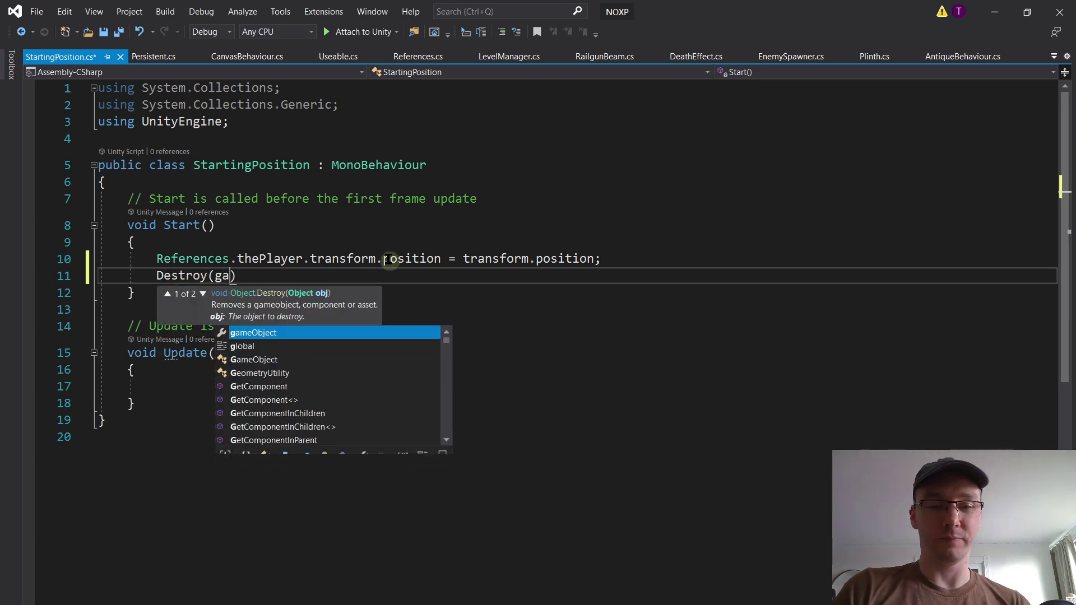
key("ctrl+s")
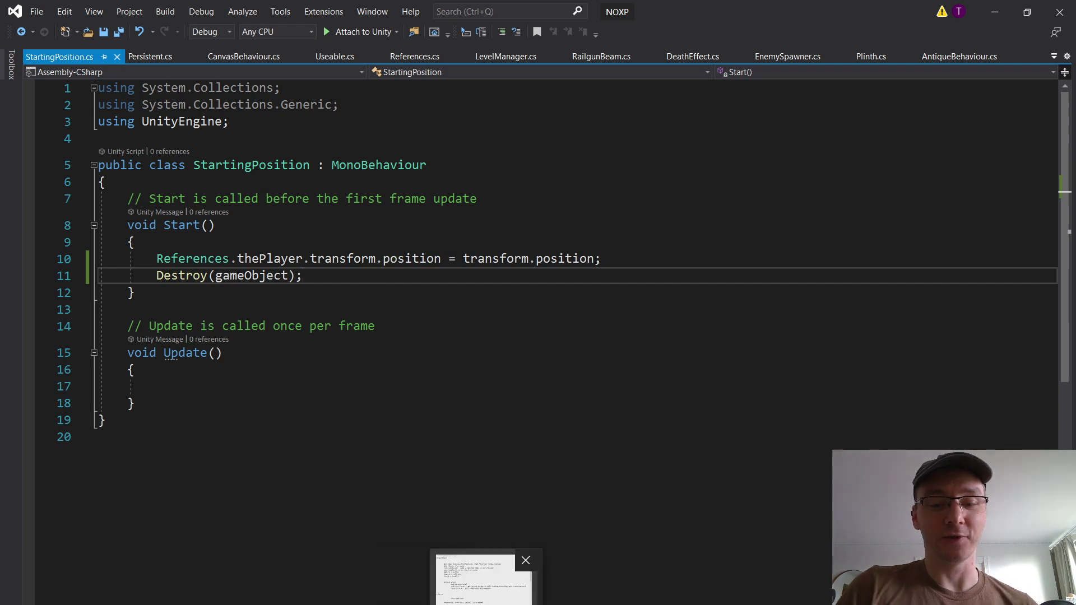
Step: Check the tutorial notes, return to Unity, and disable the Starting Position cube's Mesh Renderer and Box Collider
left_click(489, 579)
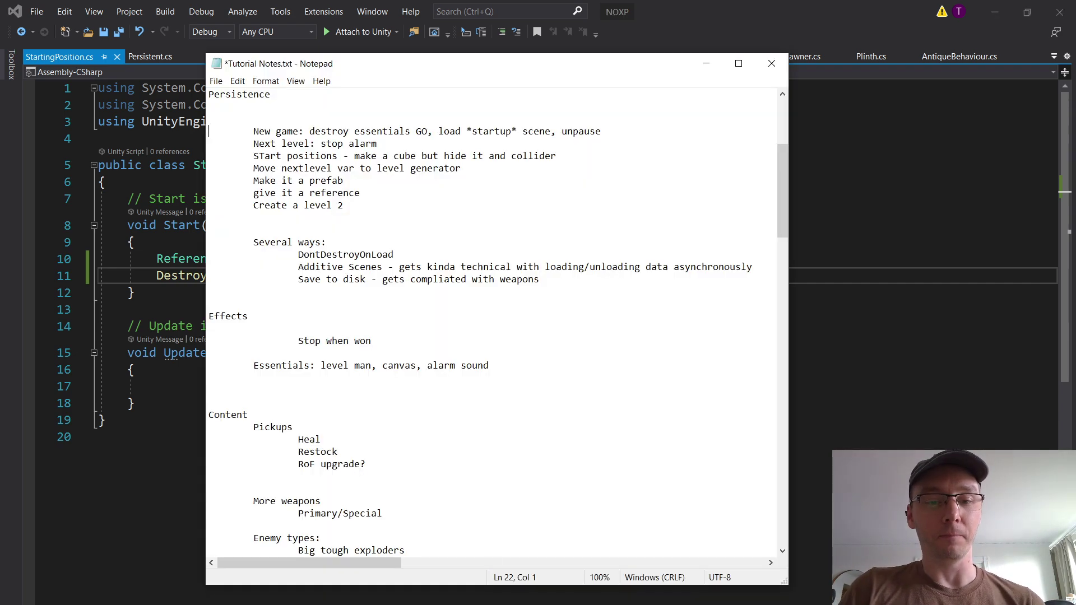
left_click(398, 604)
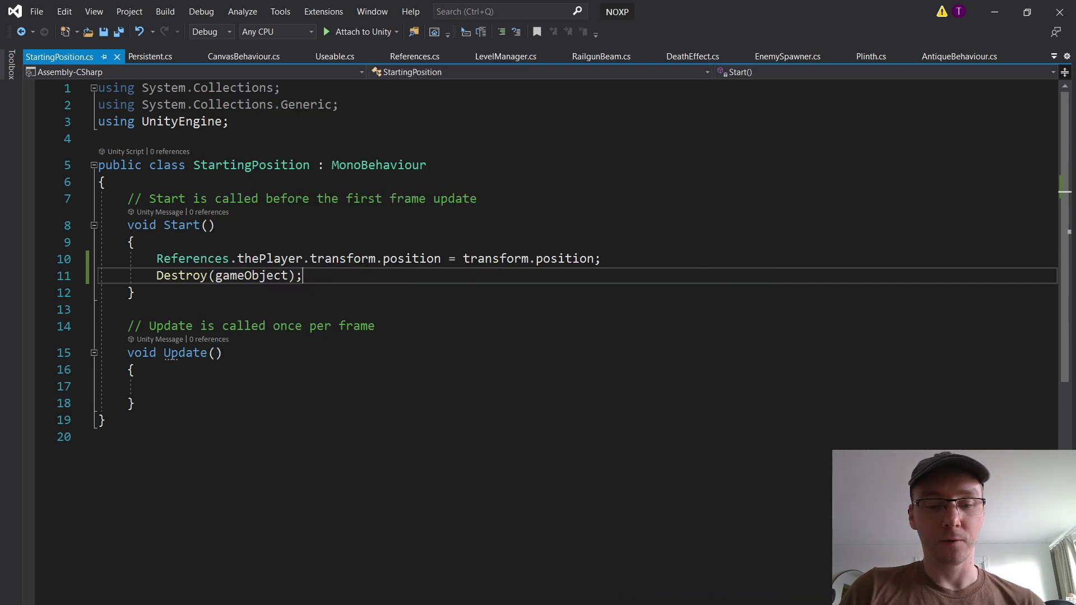
left_click(435, 604)
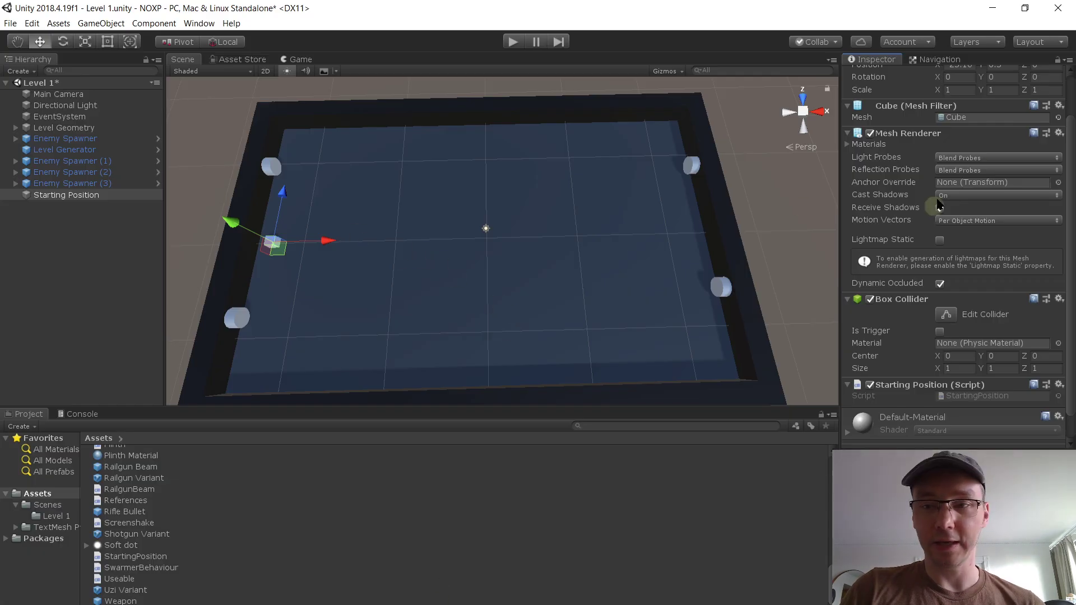
scroll(871, 304, "down", 2)
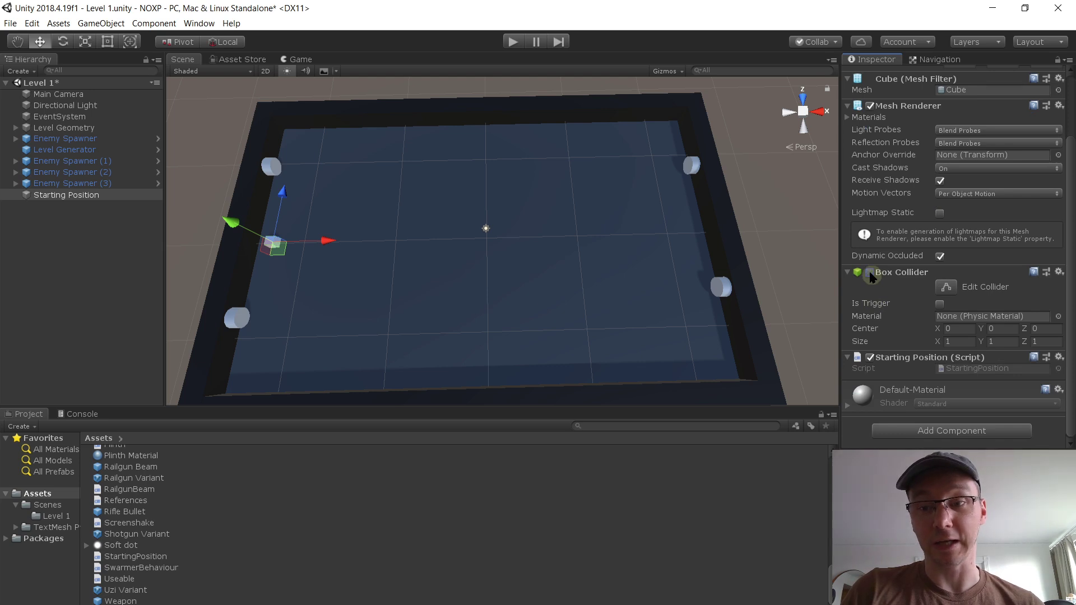
scroll(893, 308, "up", 3)
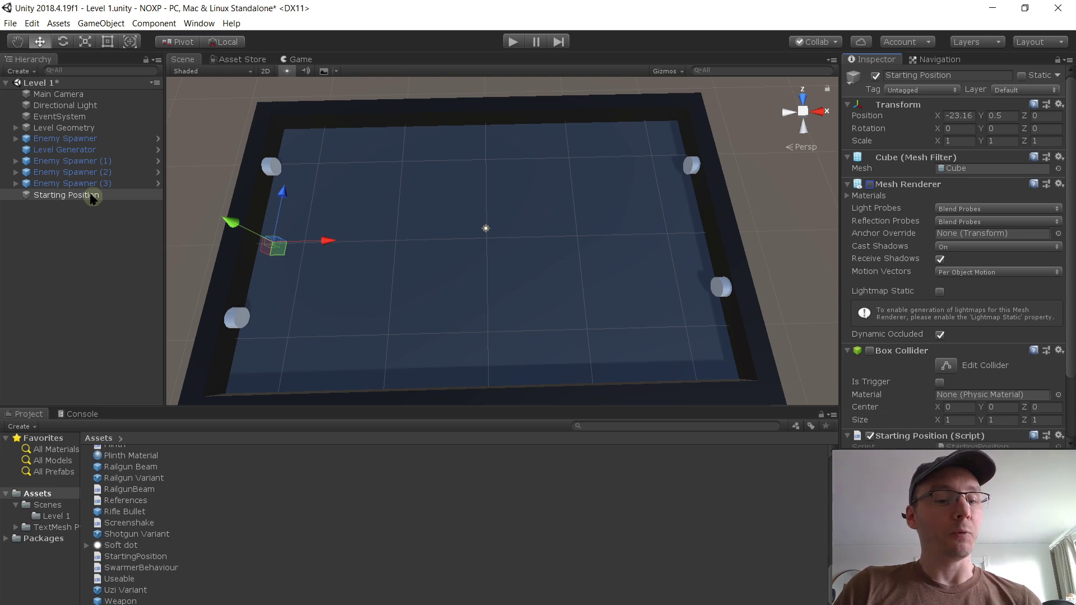
Step: Turn the Starting Position object into a prefab in Assets, and open the Level 2 scene, saving Level 1
left_click_drag(91, 198, 51, 496)
left_click_drag(50, 494, 52, 497)
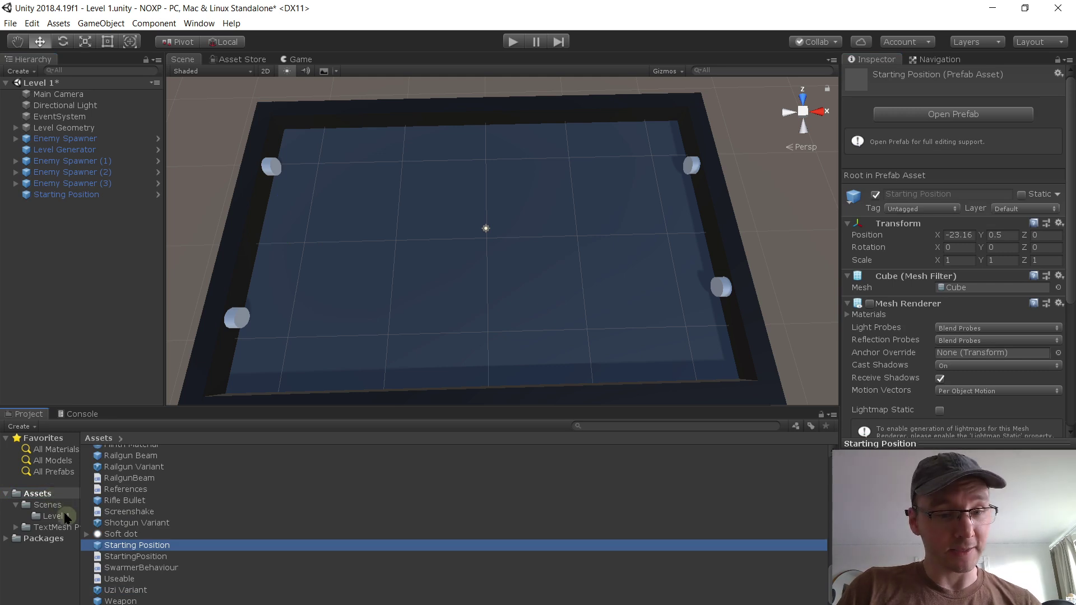
left_click(54, 505)
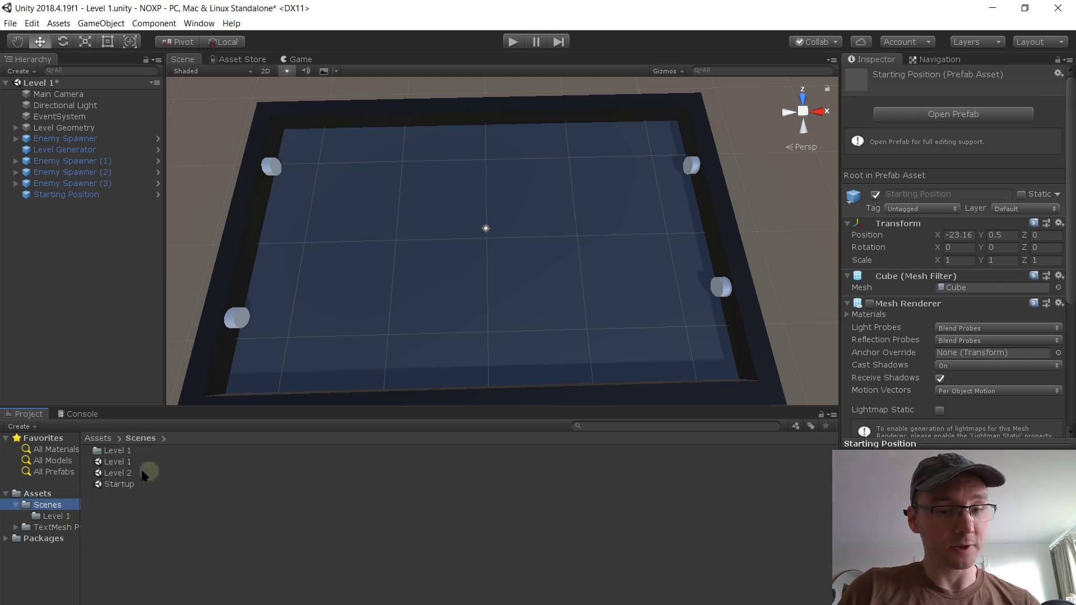
double_click(128, 475)
left_click(535, 356)
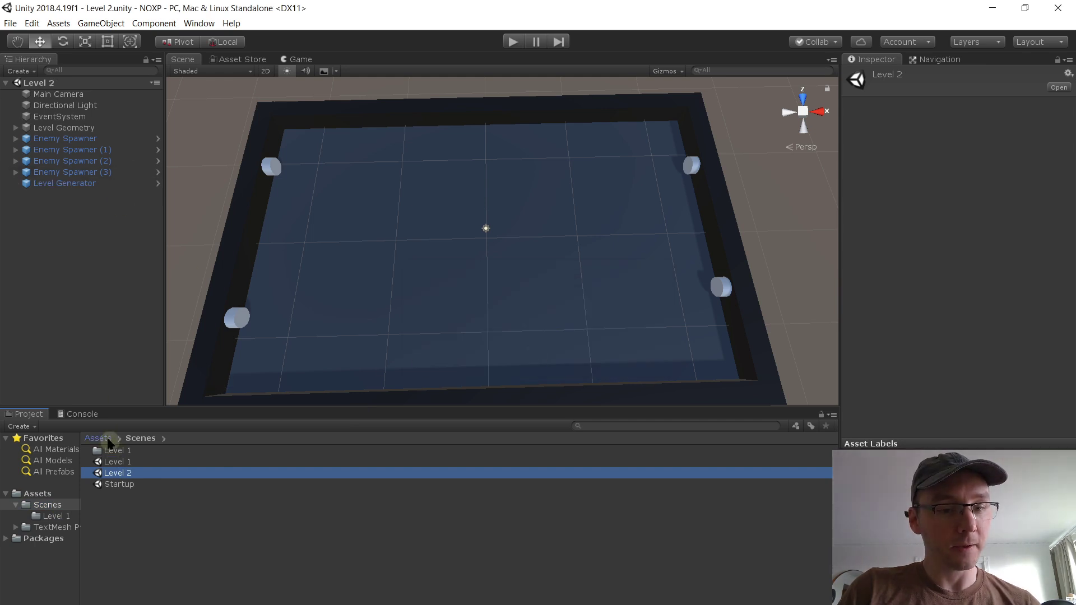
Step: Place the Starting Position prefab from Assets into the Level 2 scene
left_click(106, 437)
scroll(179, 500, "down", 5)
scroll(180, 499, "down", 6)
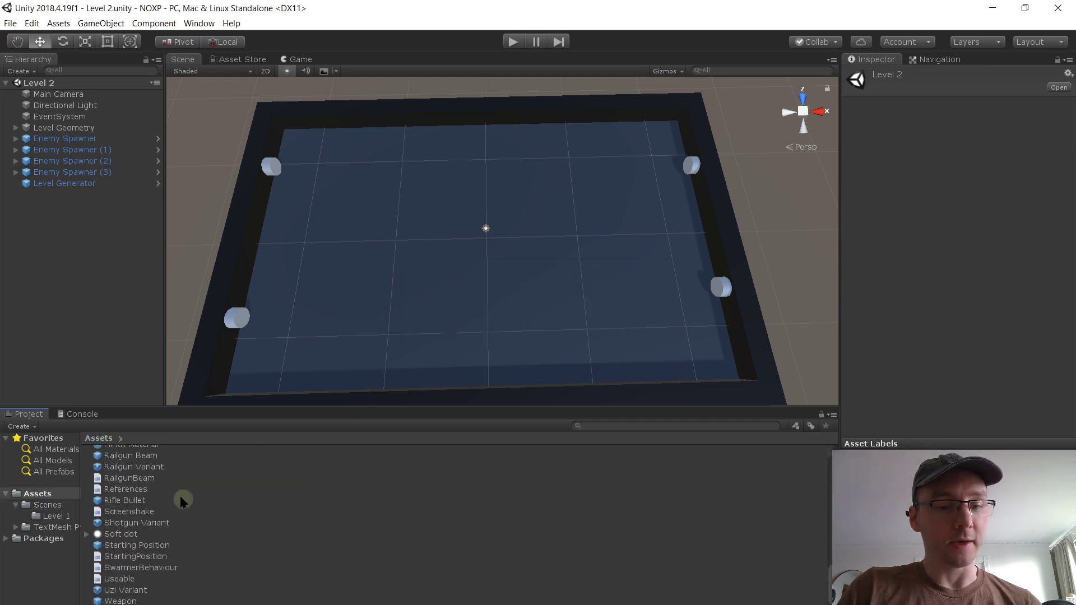
left_click_drag(139, 545, 90, 279)
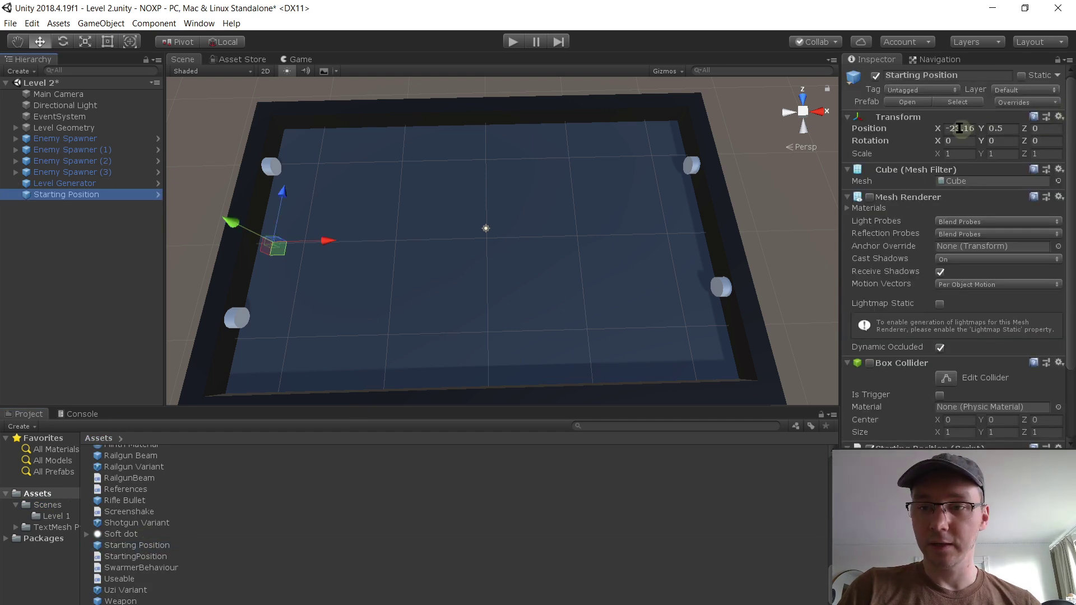
Step: Enable the Starting Position's Mesh Renderer in Level 2 and move it beside the east wall, to about X 22.82
scroll(336, 230, "up", 5)
scroll(339, 217, "down", 7)
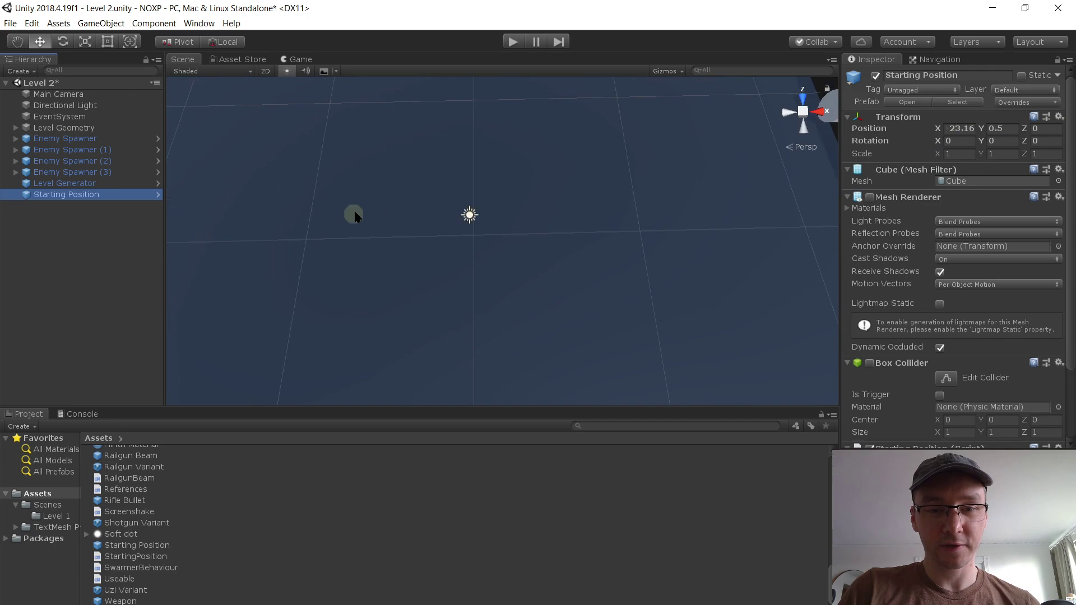
left_click(868, 196)
right_click_drag(553, 269, 543, 200)
key("s")
left_click_drag(370, 247, 830, 237)
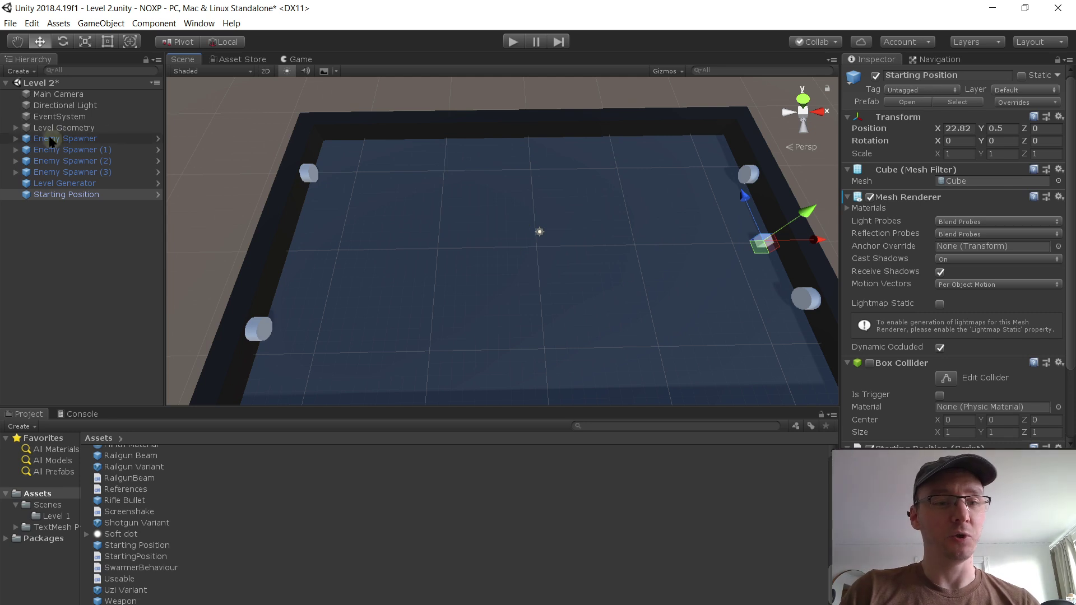
Step: Check the Chunk - Middle object under Level Geometry, and open the Startup scene, saving Level 2
left_click(15, 128)
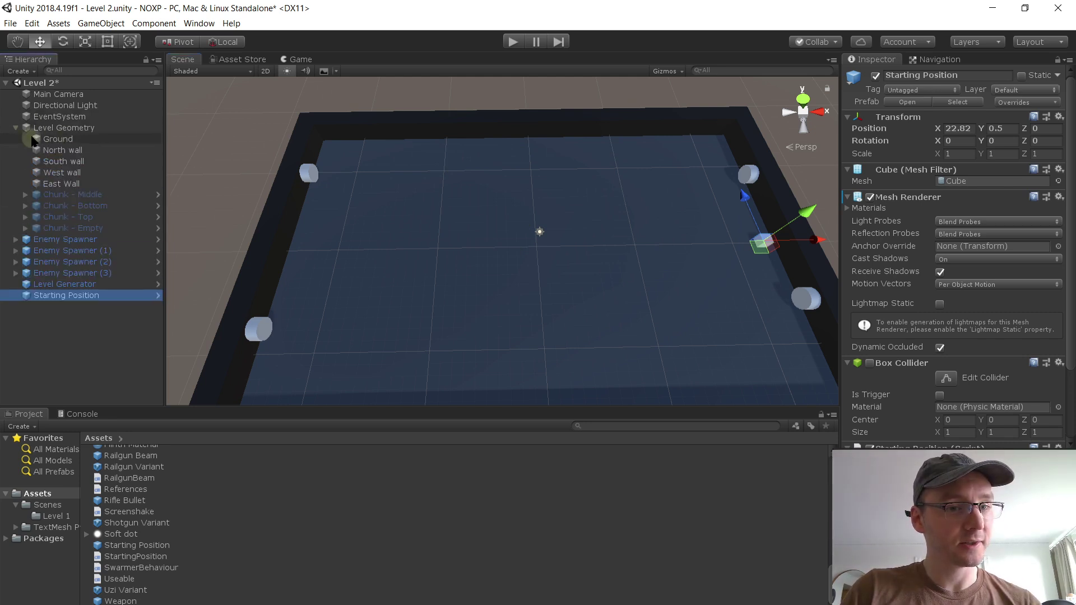
left_click(86, 194)
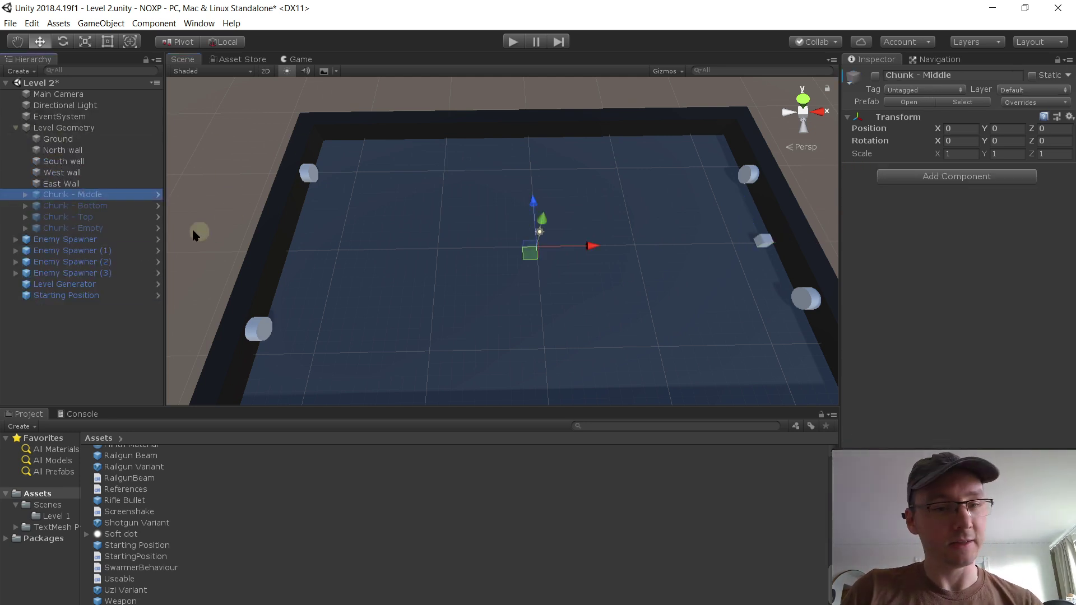
left_click(115, 295)
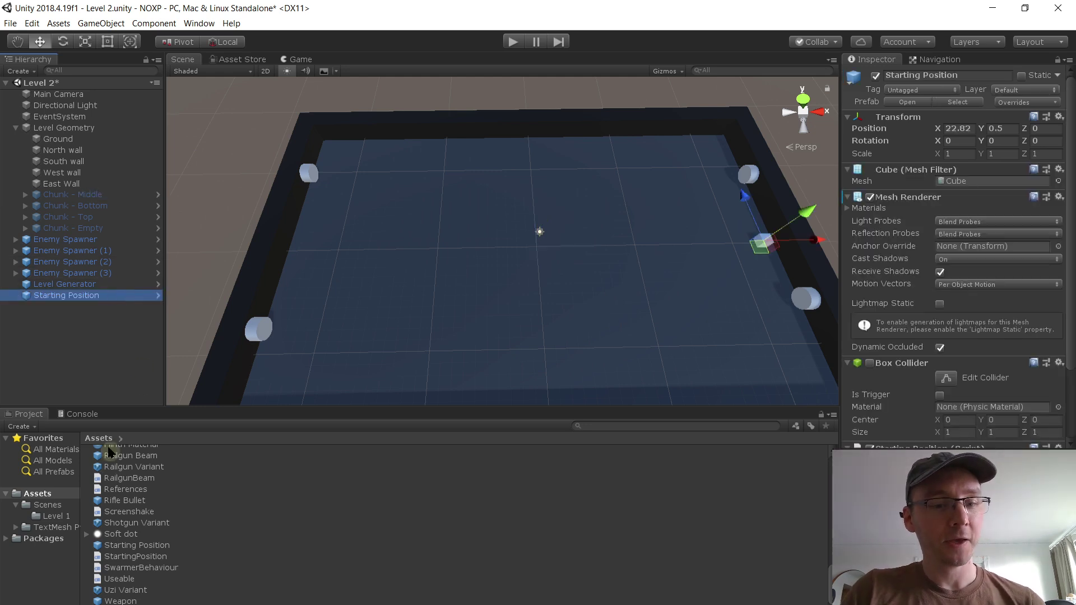
left_click(48, 505)
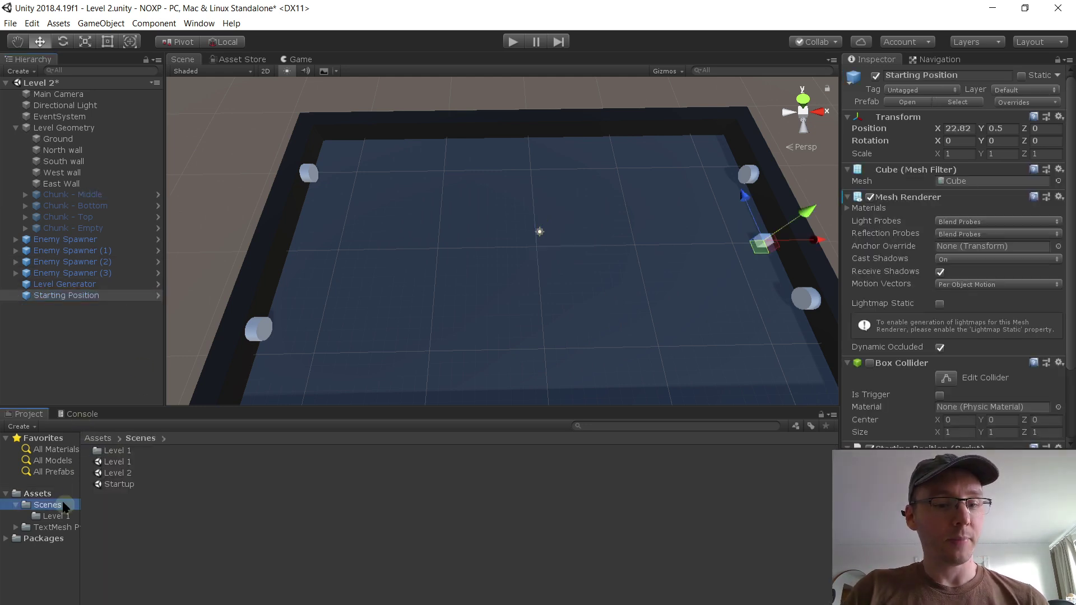
double_click(119, 484)
left_click(518, 357)
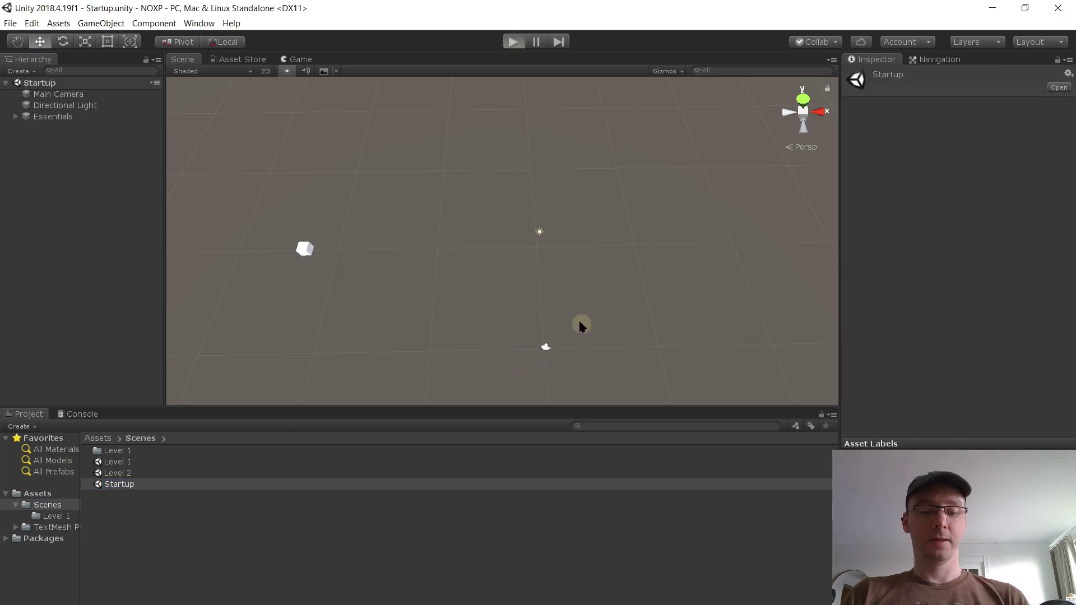
Step: Run the game from the Startup scene and play through Level 1 into Level 2 to test the starting positions
key("ctrl+p")
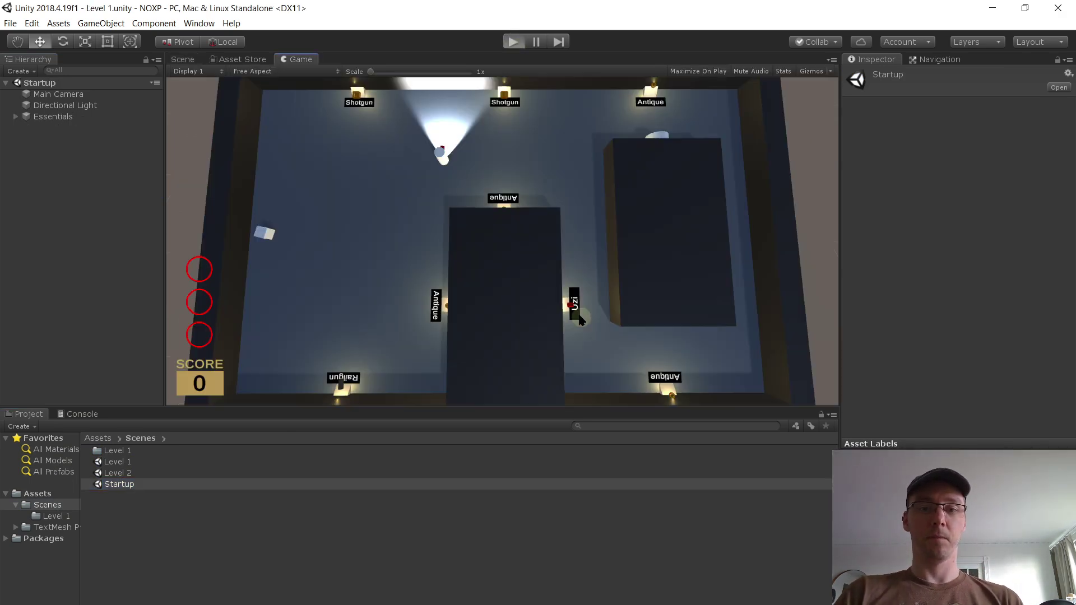
key("d")
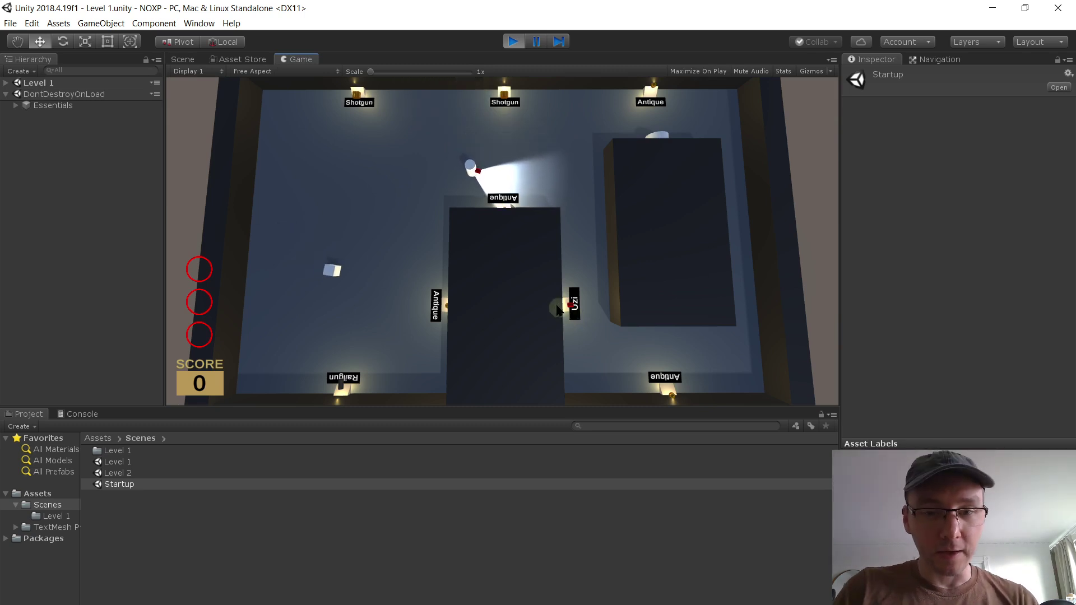
key("s")
key("w")
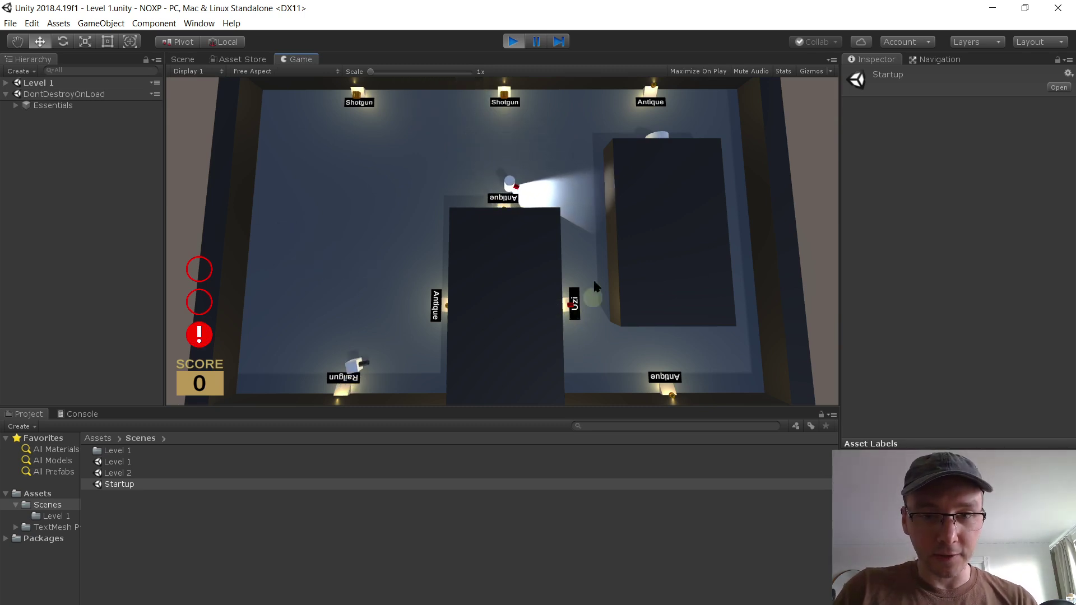
key("a")
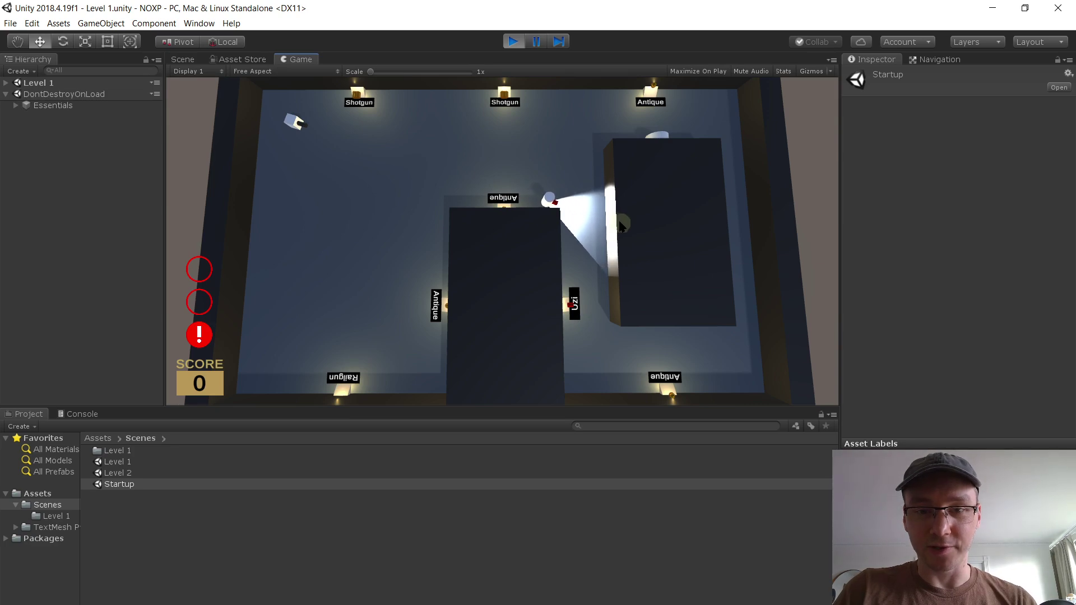
left_click(618, 221)
key("s")
key("d")
key("w")
key("d")
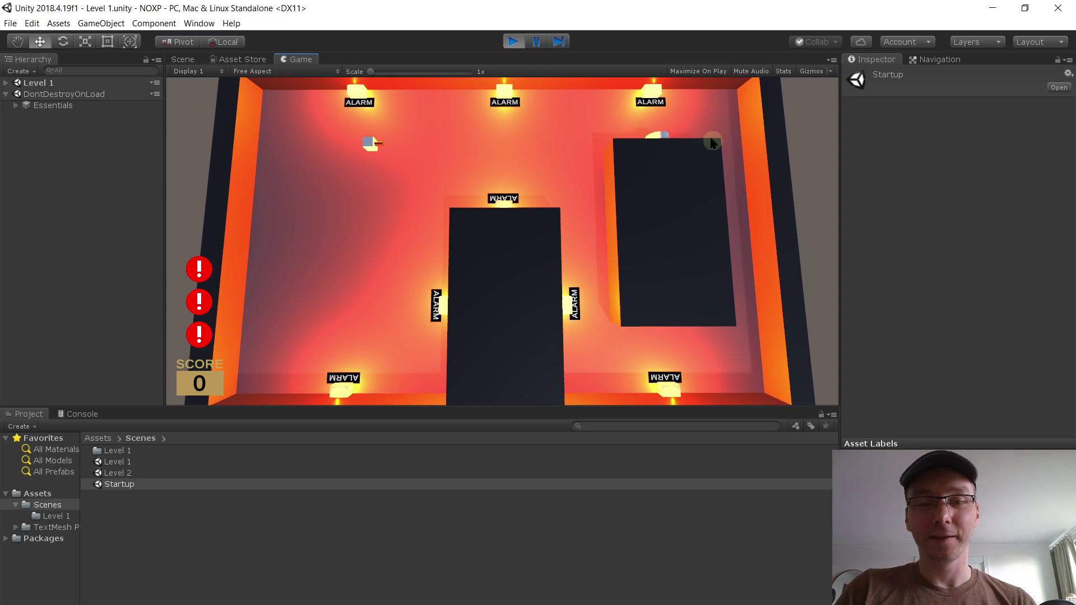
key("s")
key("a")
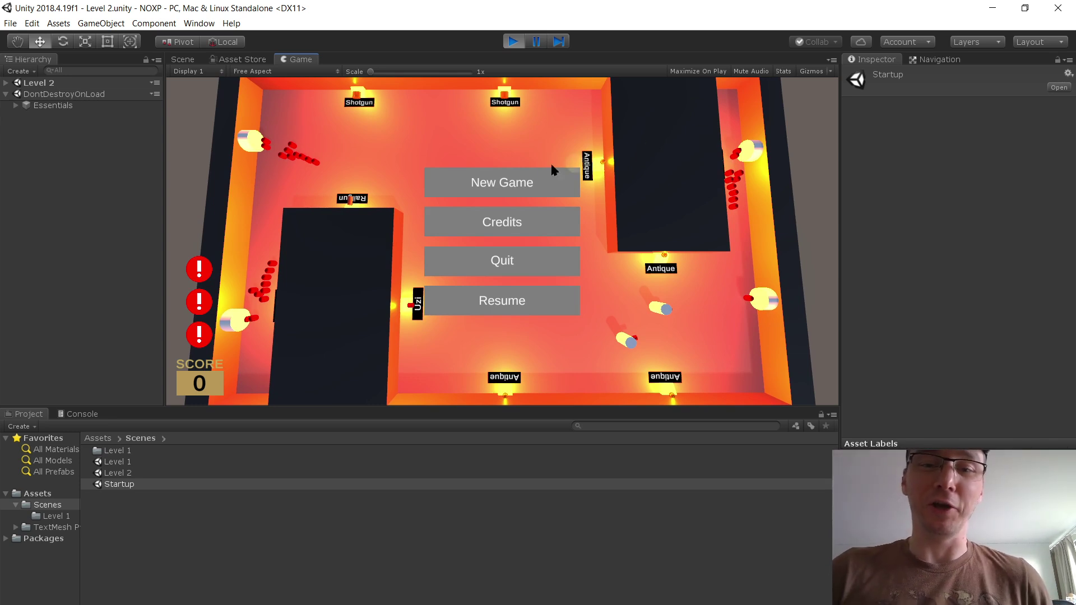
Step: Start a new game from the in-game menu to test the restart, and stop play mode
left_click(521, 174)
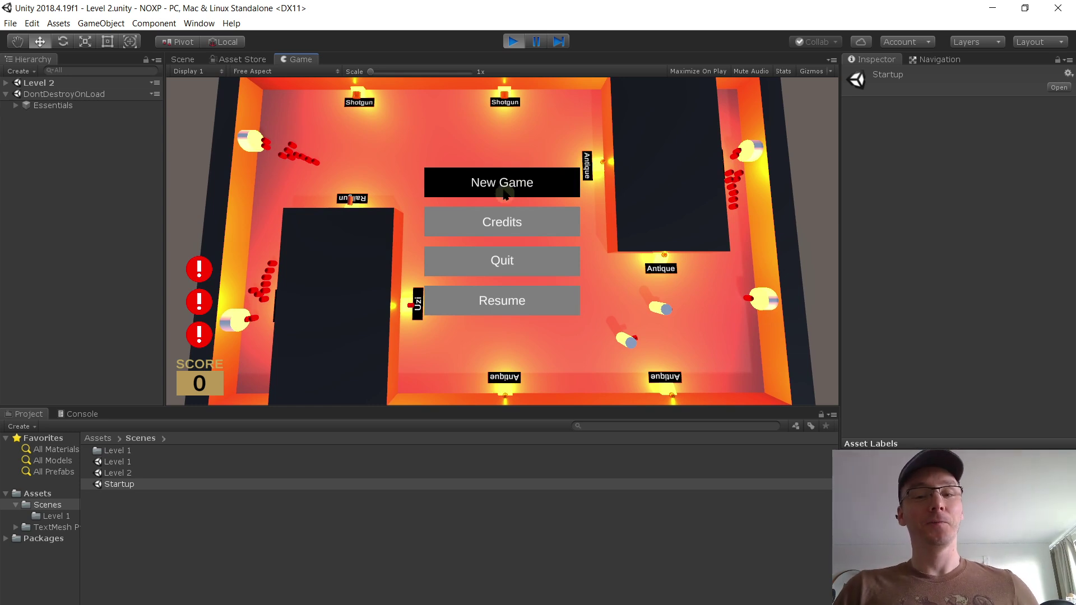
left_click(510, 187)
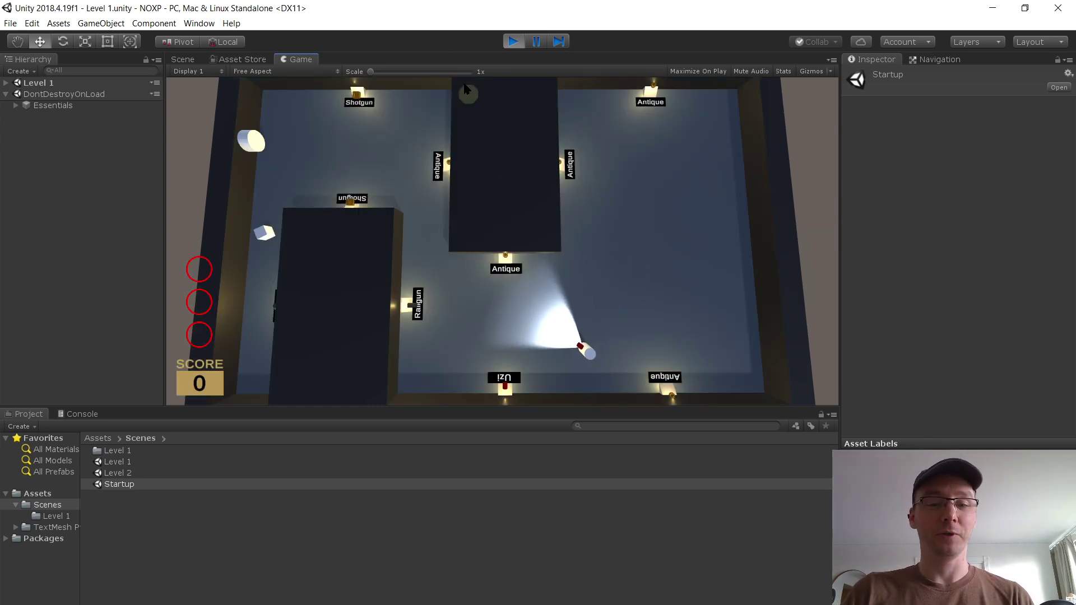
left_click(512, 42)
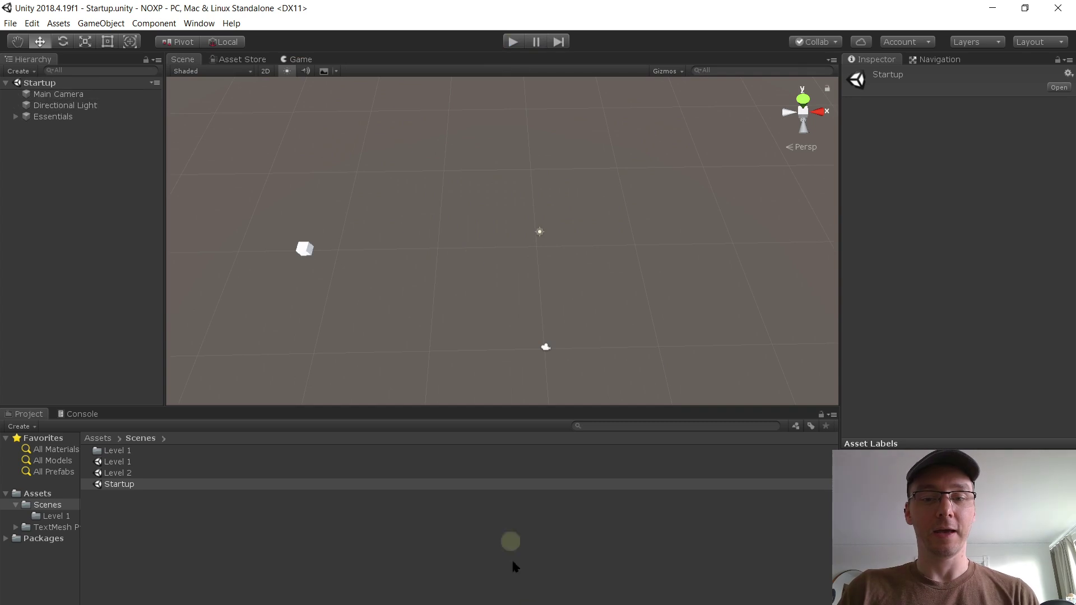
Step: Switch to Visual Studio and open the LevelManager.cs script to examine its Start and StartNewGame methods
mouse_move(611, 596)
left_click(560, 535)
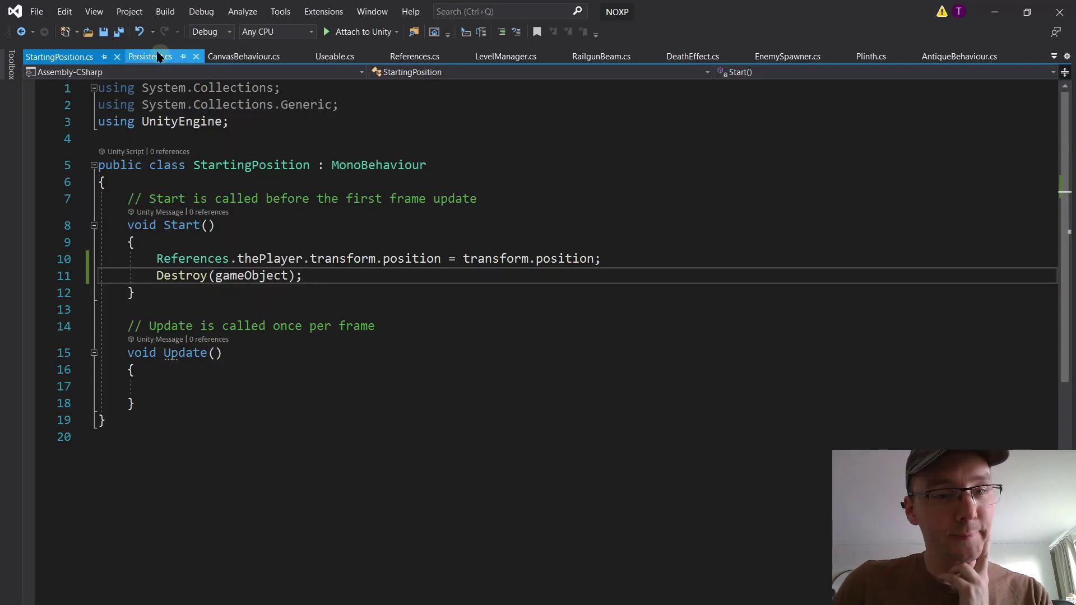
left_click(516, 56)
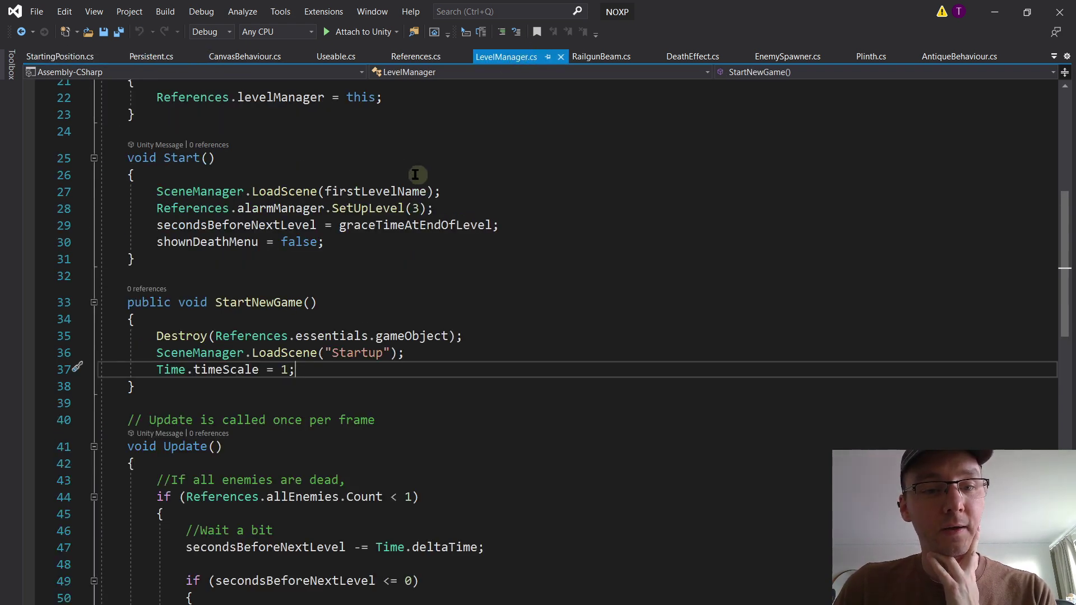
Step: Examine the SetUpLevel call in LevelManager's Start method and the all-enemies-dead block that loads the next level in Update
scroll(420, 172, "up", 1)
left_click(243, 263)
left_click(470, 247)
left_click(445, 256)
left_click_drag(456, 241, 460, 256)
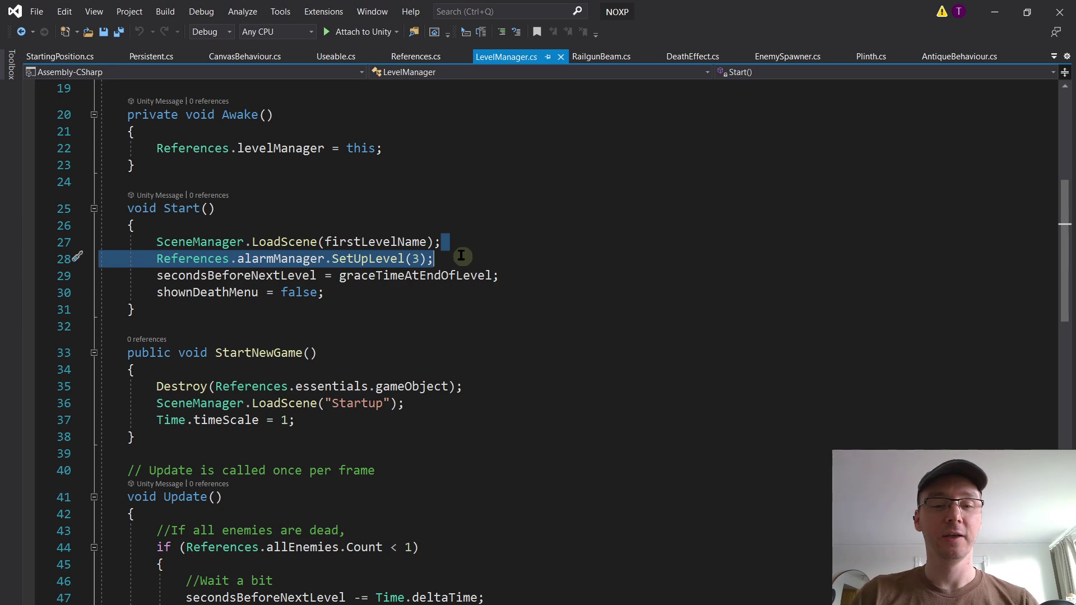
scroll(474, 235, "down", 5)
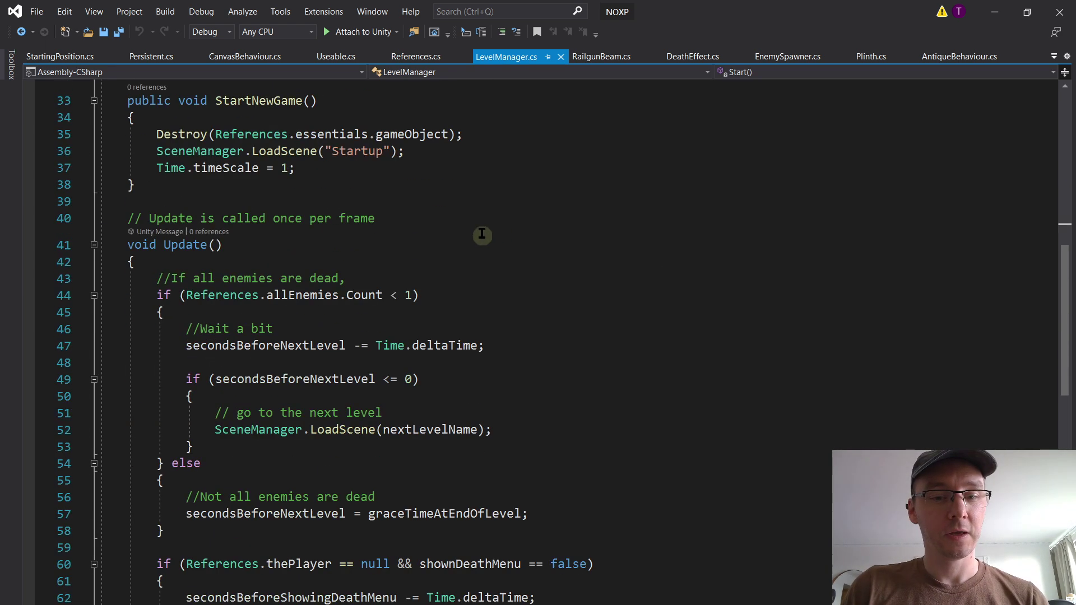
left_click(505, 432)
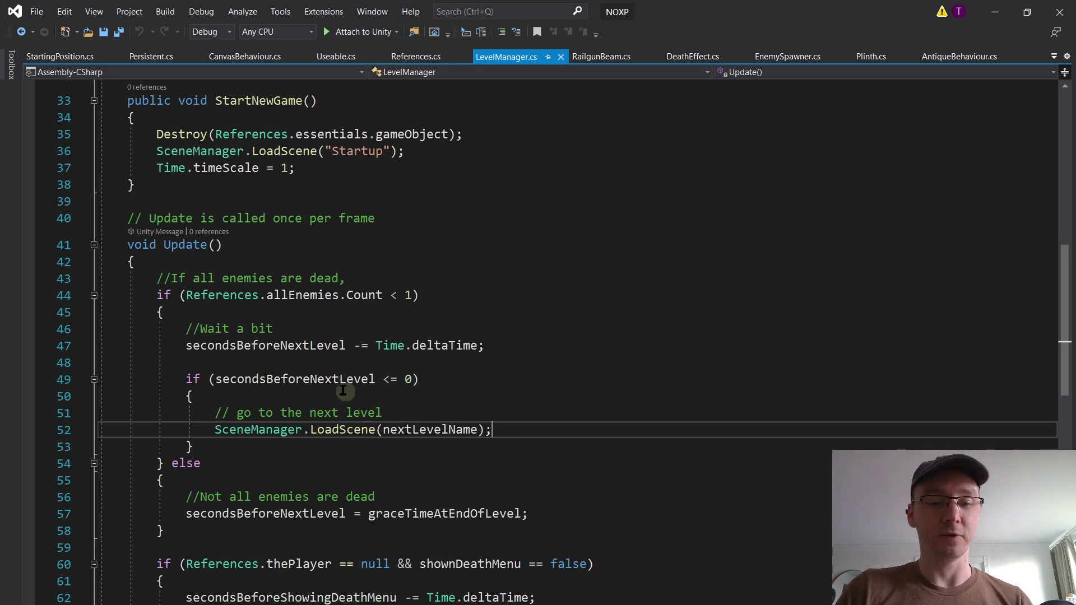
left_click(407, 413)
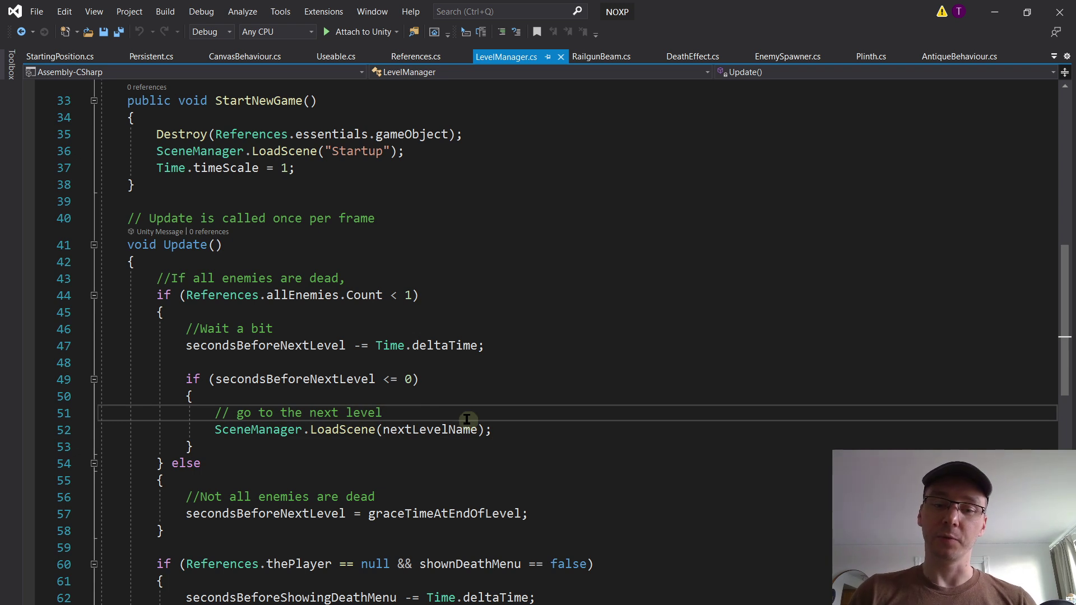
left_click(509, 429)
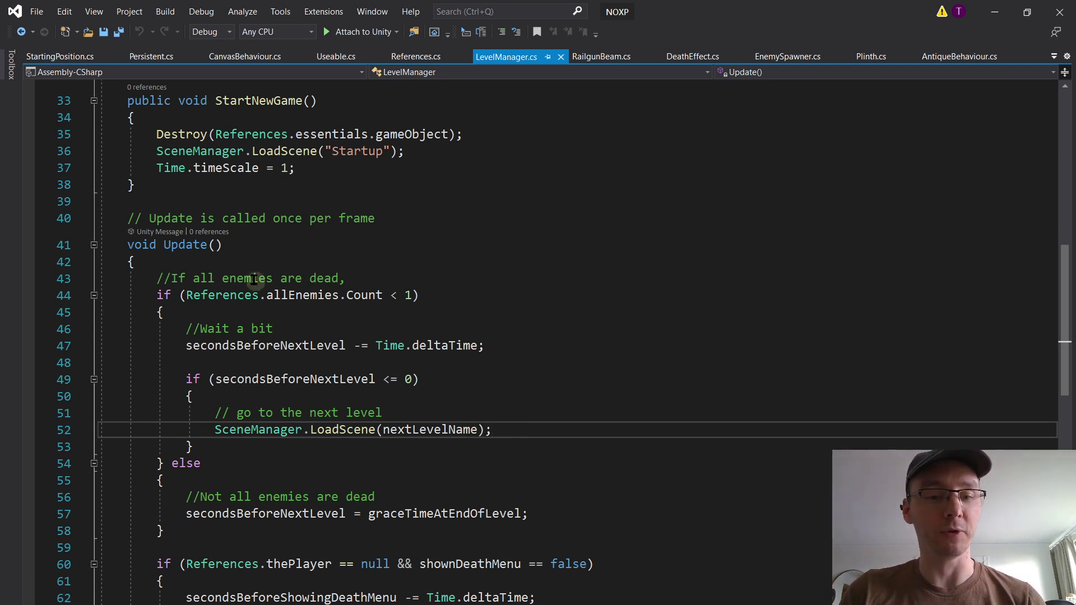
Step: Add the comment "//Stop alarm" below the secondsBeforeNextLevel countdown in LevelManager's Update method and save the script
left_click(284, 345)
left_click(510, 345)
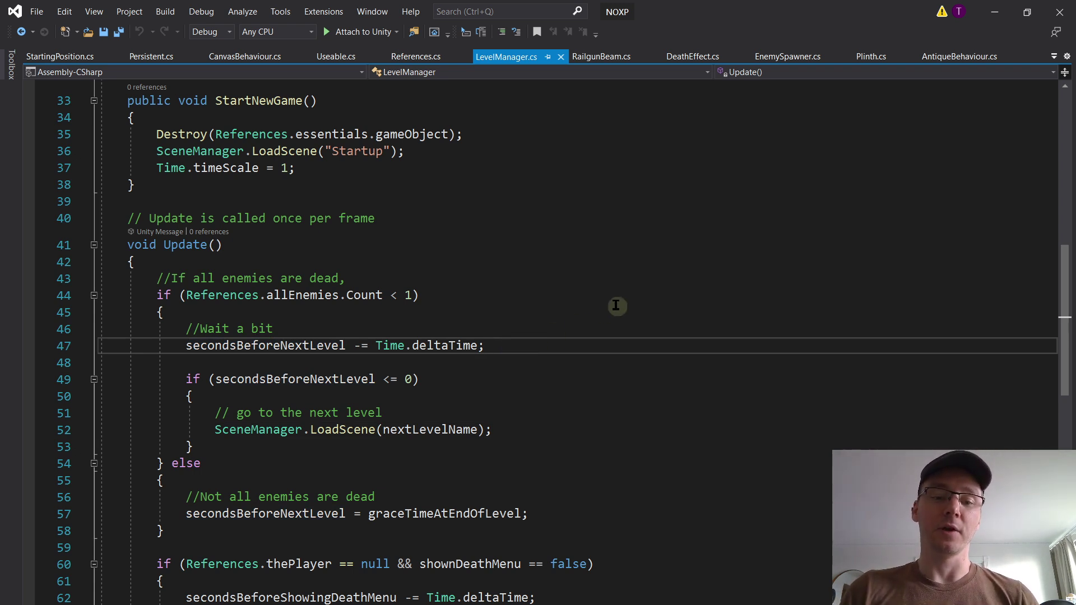
key("Return")
key("Return")
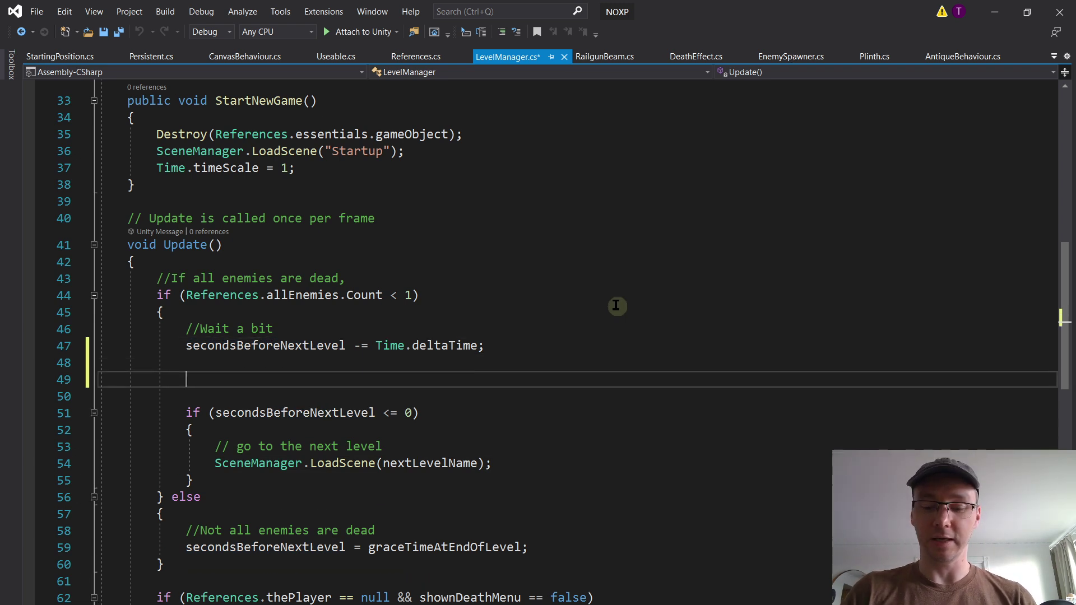
type("//Stop alarm")
key("ctrl+s")
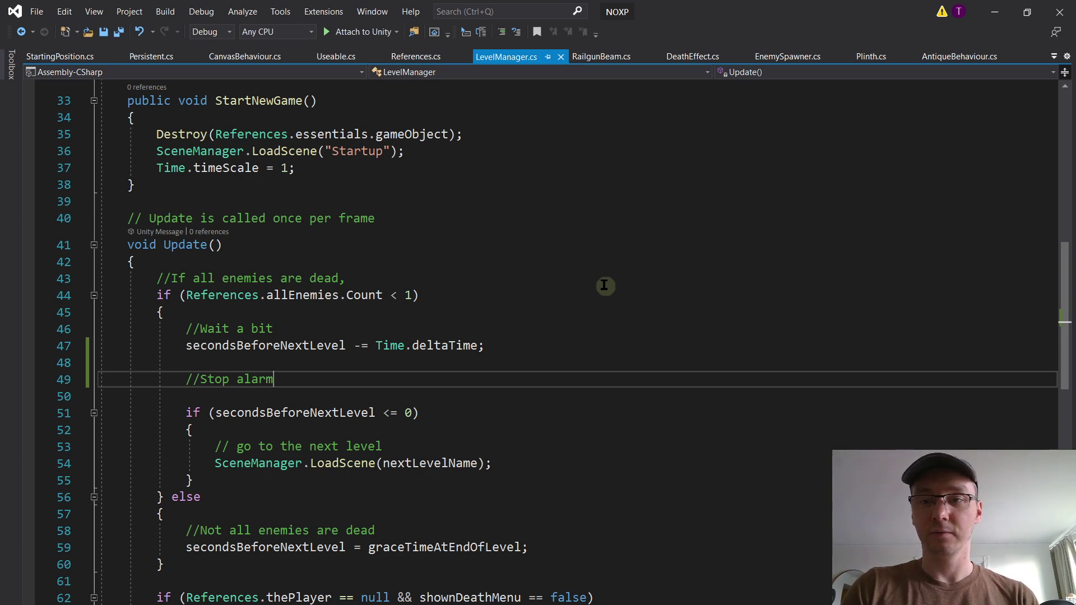
Step: Find and open the AlarmManager.cs script and look through its alarm methods
key("ctrl+f")
type("alarmma")
key("Return")
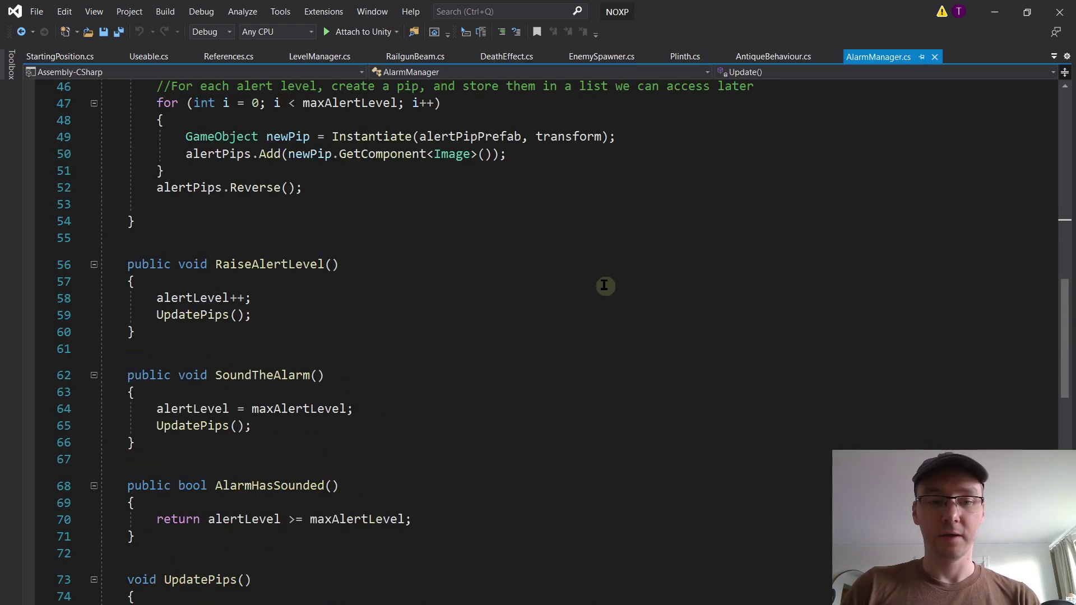
scroll(350, 303, "down", 2)
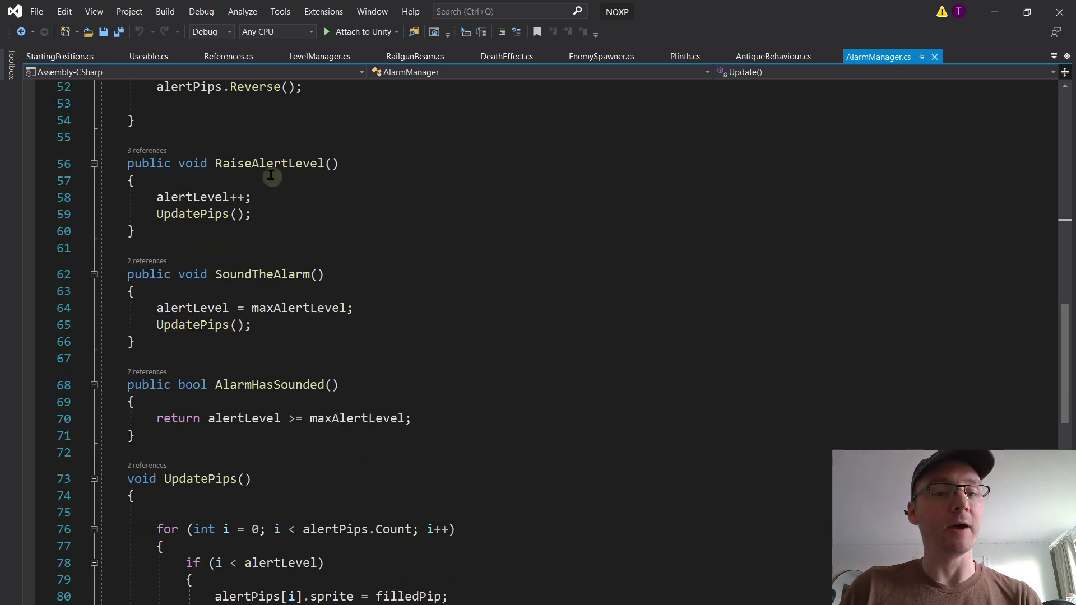
scroll(338, 344, "down", 1)
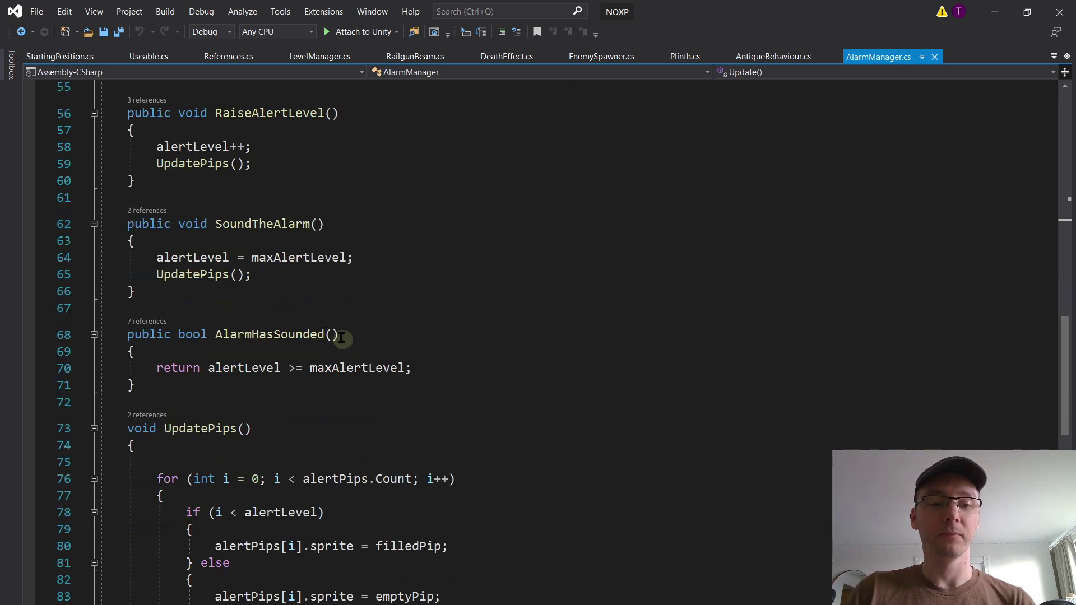
scroll(341, 336, "up", 7)
scroll(364, 289, "up", 4)
scroll(365, 286, "down", 18)
scroll(353, 277, "up", 7)
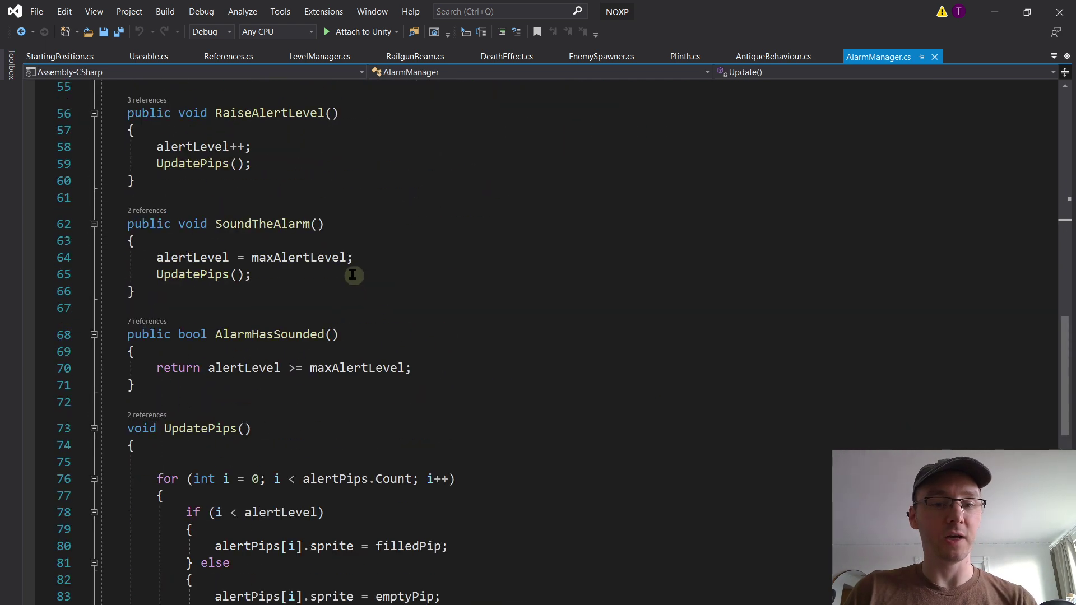
Step: Declare an empty public void StopTheAlarm() method below SoundTheAlarm in AlarmManager
scroll(262, 224, "up", 1)
left_click(192, 341)
key("Return")
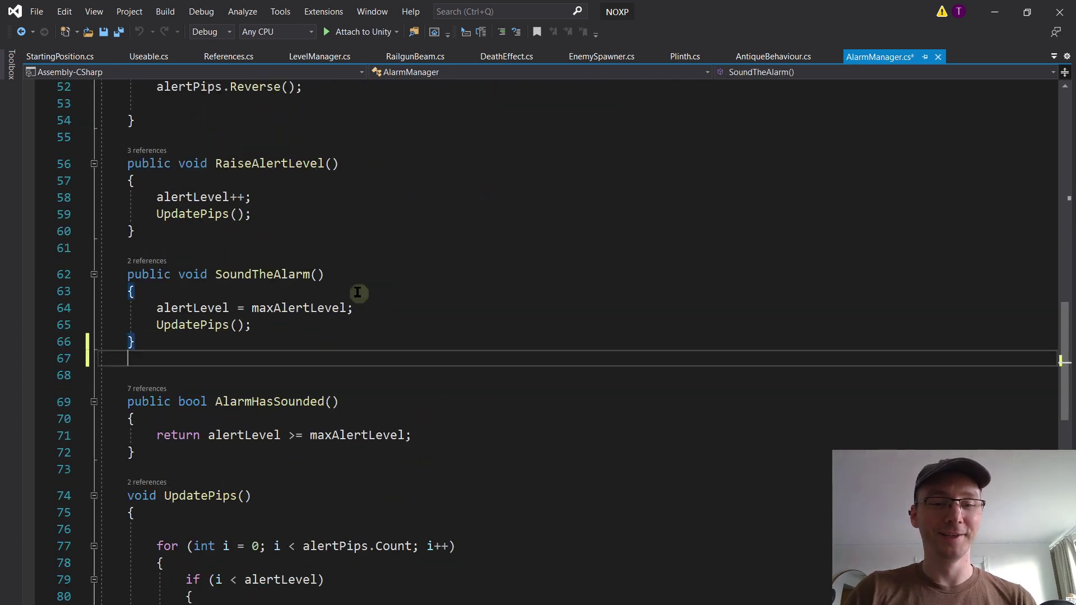
key("Return")
type("public void St")
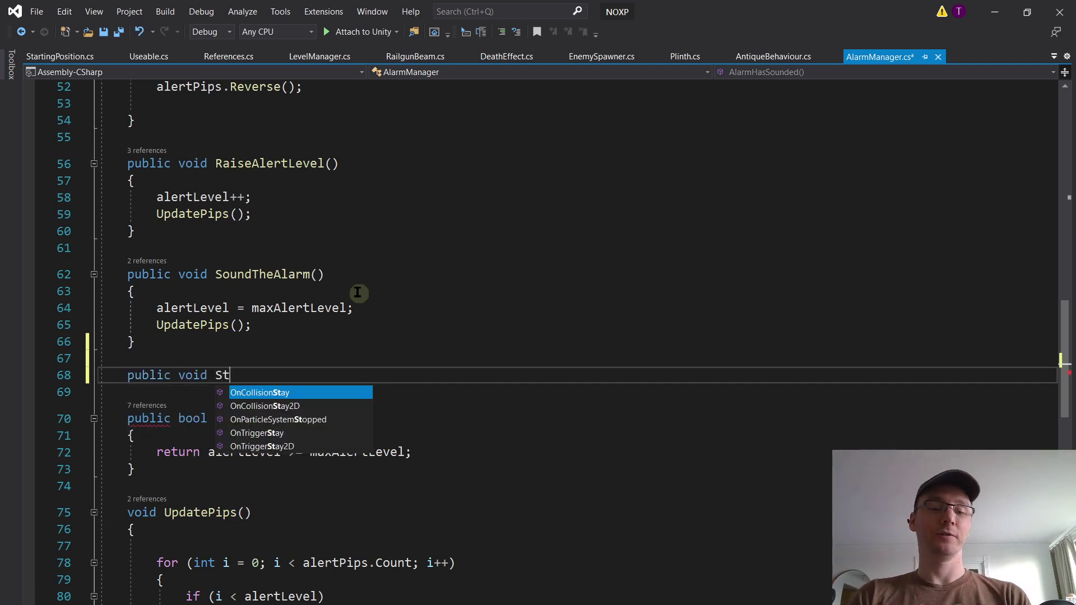
type("opTheAlarm() {")
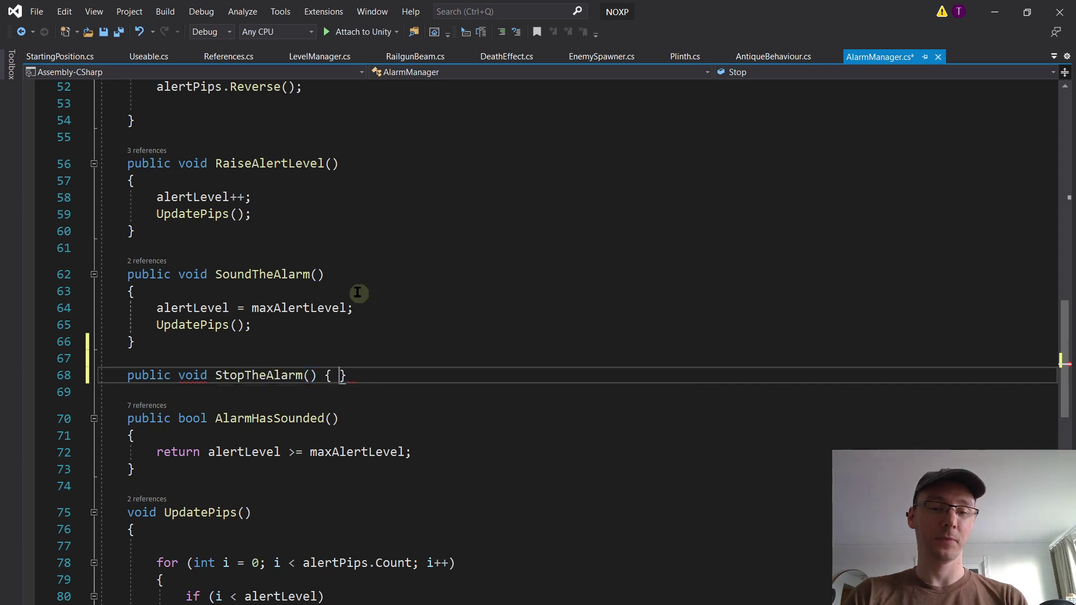
key("Return")
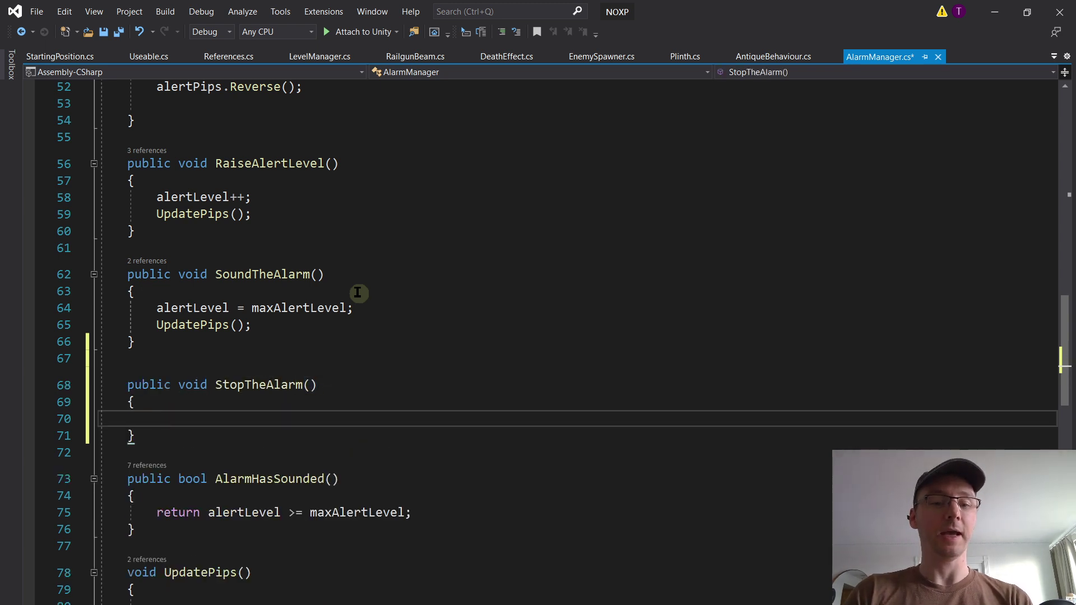
Step: Make StopTheAlarm set alertLevel to 0 and call UpdatePips(), and save AlarmManager.cs
type("alertLevel")
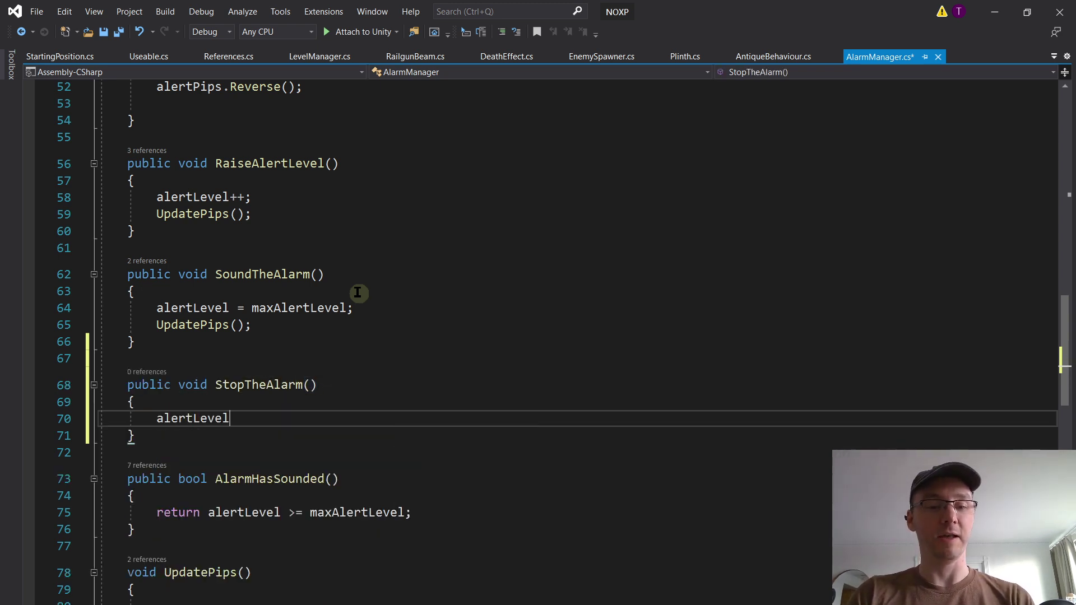
type(" = 0;")
key("Return")
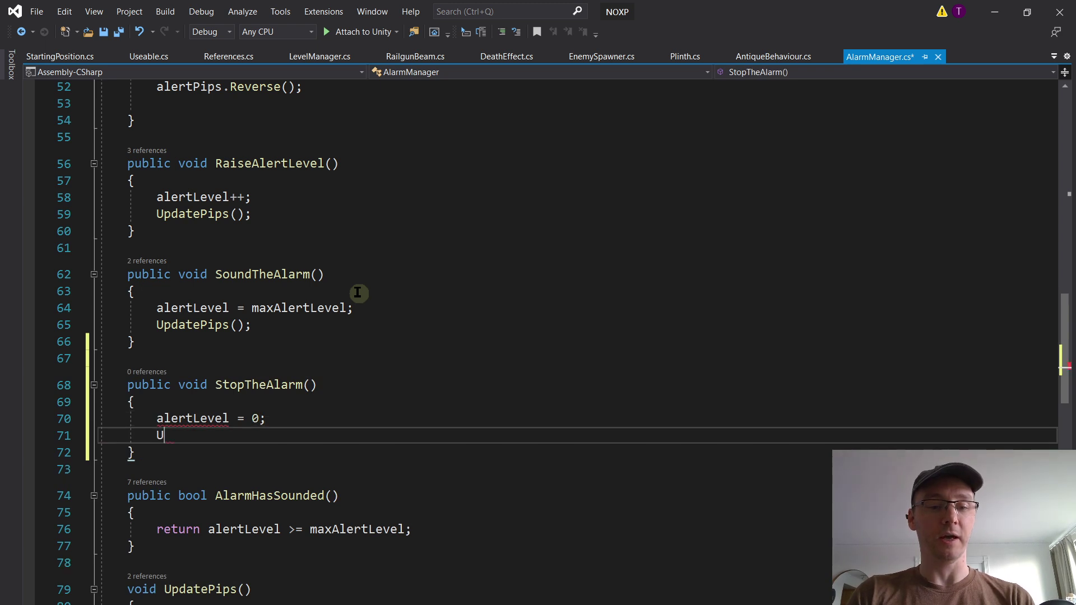
type("Upd")
key("Down")
key("Tab")
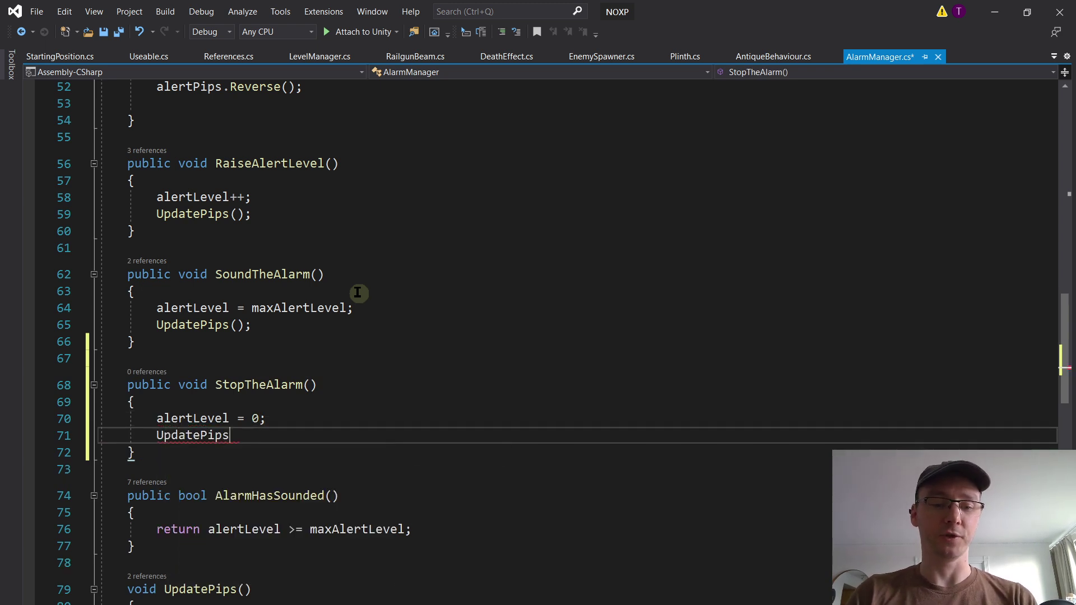
key("ctrl+s")
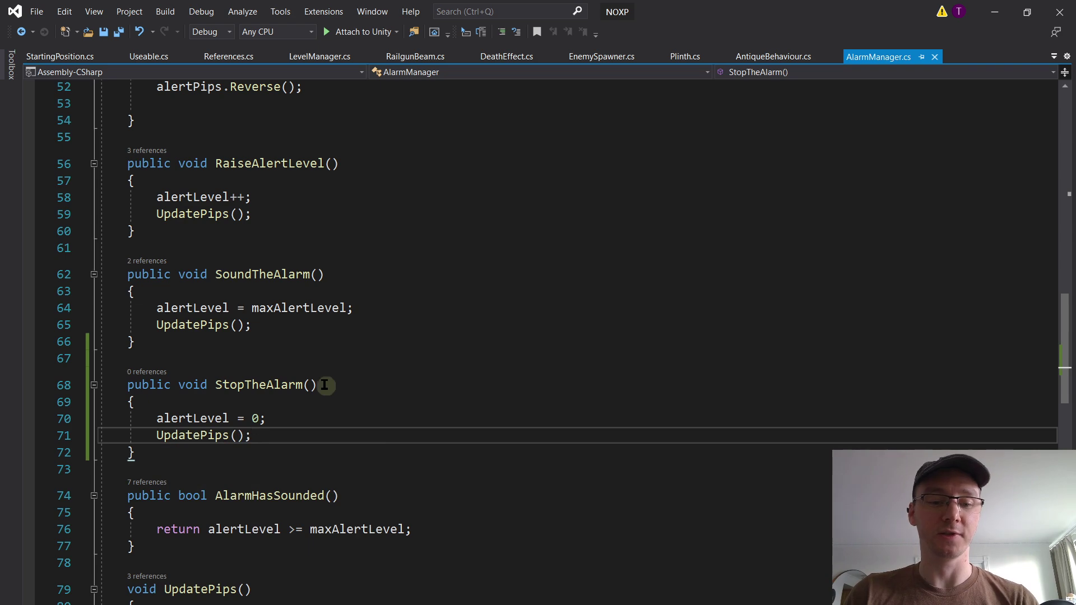
Step: Examine how AlarmManager's Update method plays and stops alarmSound depending on AlarmHasSounded
scroll(342, 421, "down", 1)
scroll(342, 421, "up", 1)
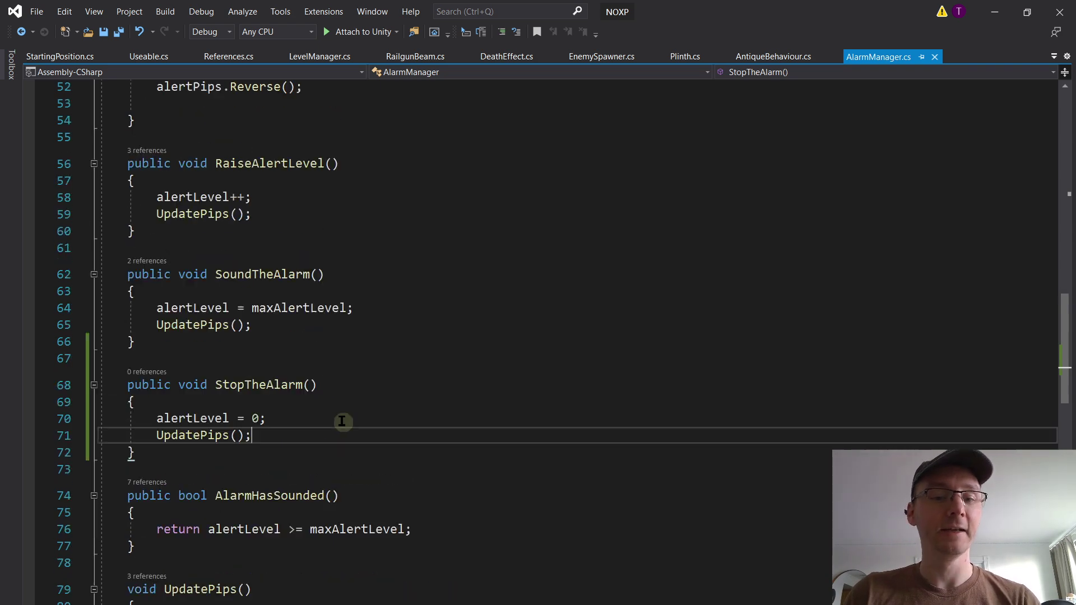
scroll(279, 396, "down", 3)
scroll(391, 425, "up", 10)
scroll(385, 416, "up", 4)
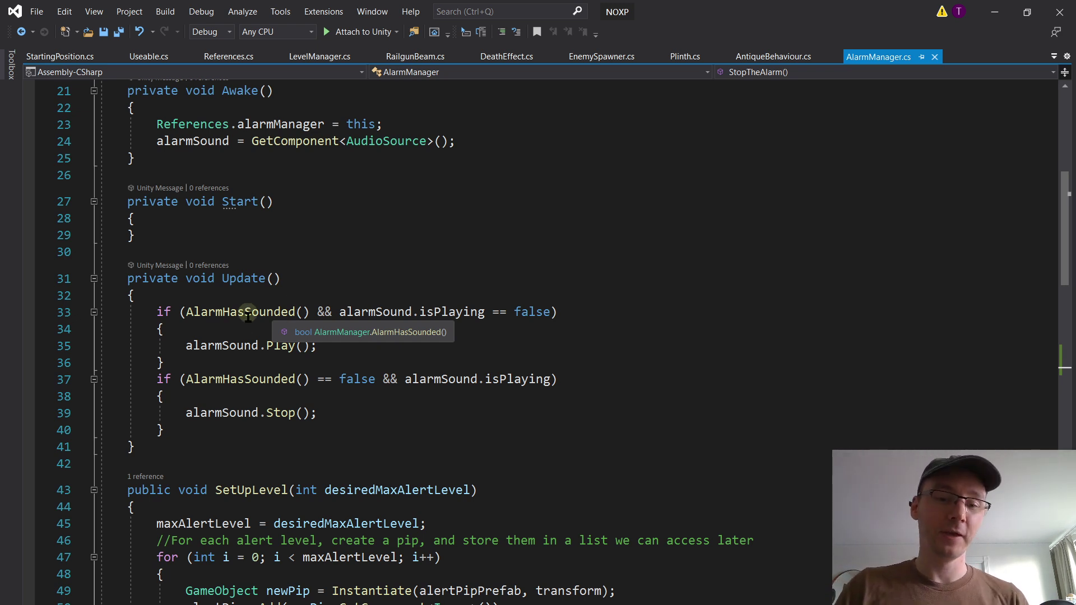
left_click(334, 396)
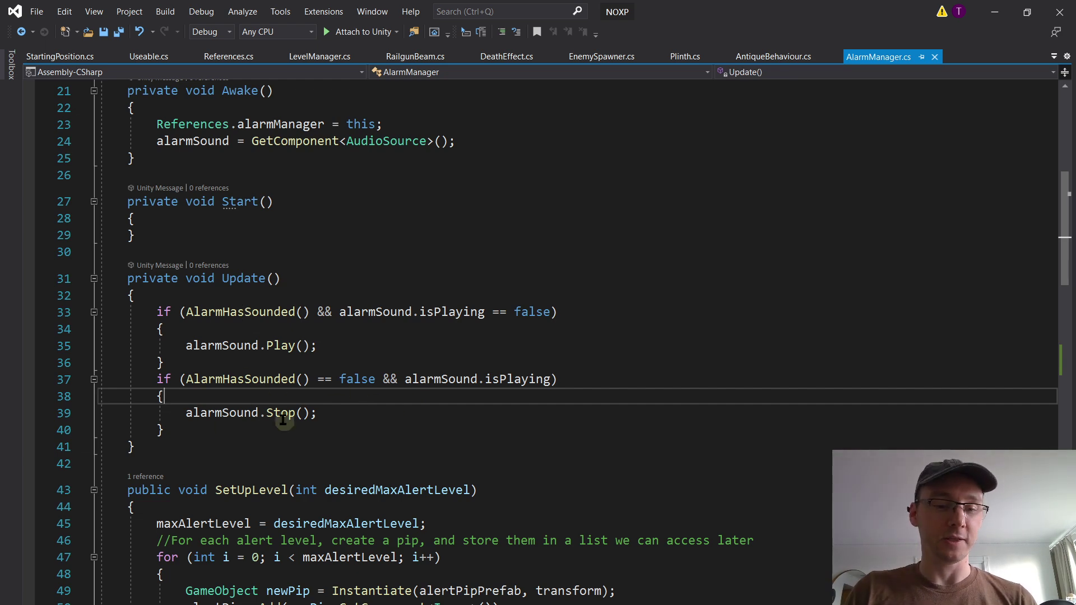
scroll(355, 396, "down", 14)
scroll(395, 391, "up", 1)
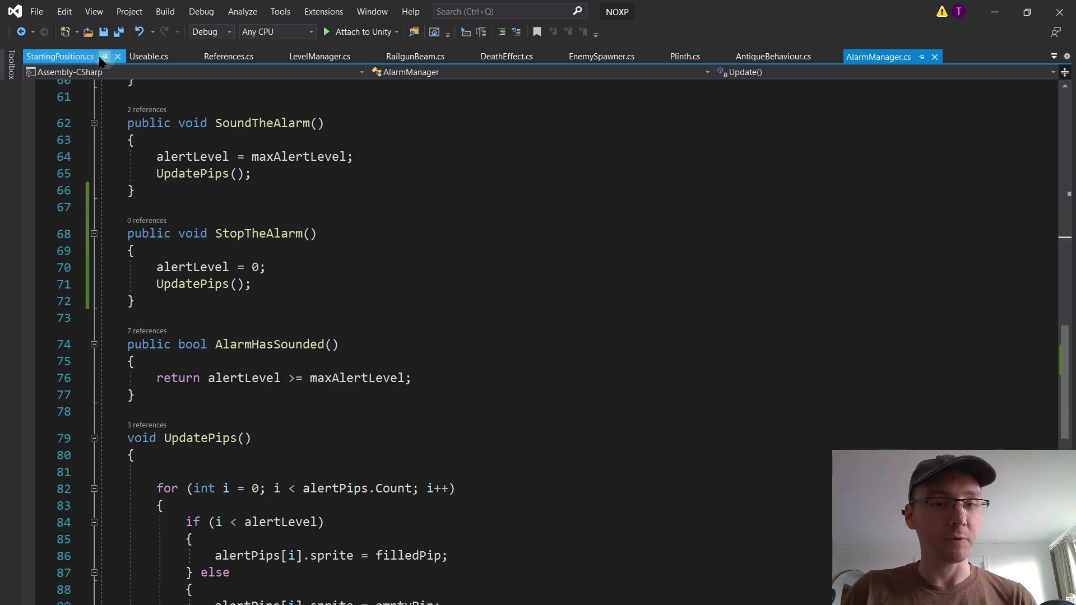
Step: In LevelManager.cs, call References.alarmManager.StopTheAlarm(); under the "//Stop alarm" comment, save, and check the SetUpLevel(3) line in Start
left_click(318, 57)
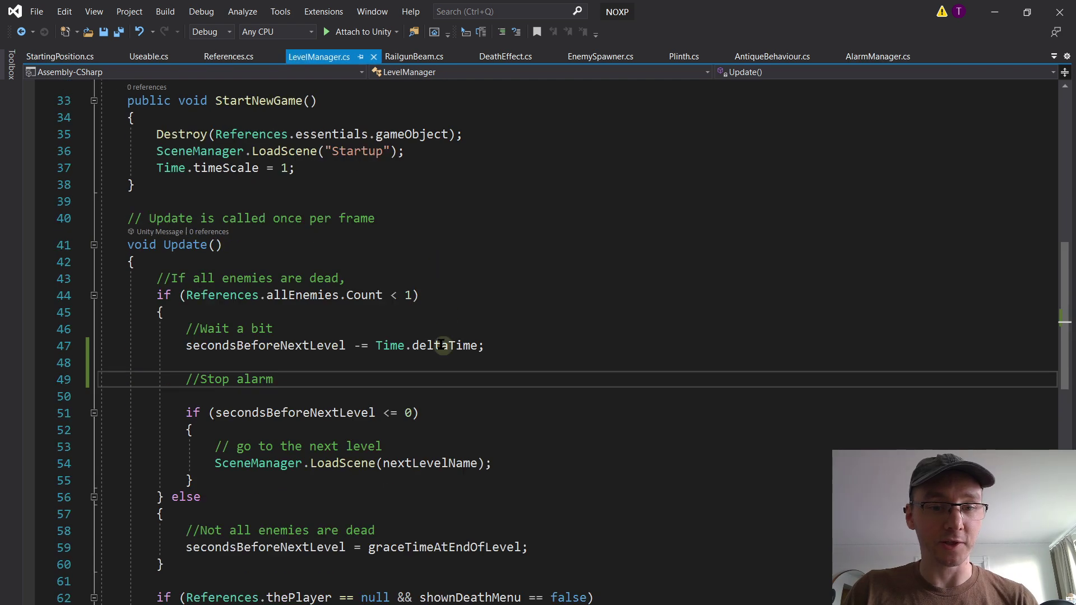
key("Return")
type("References.")
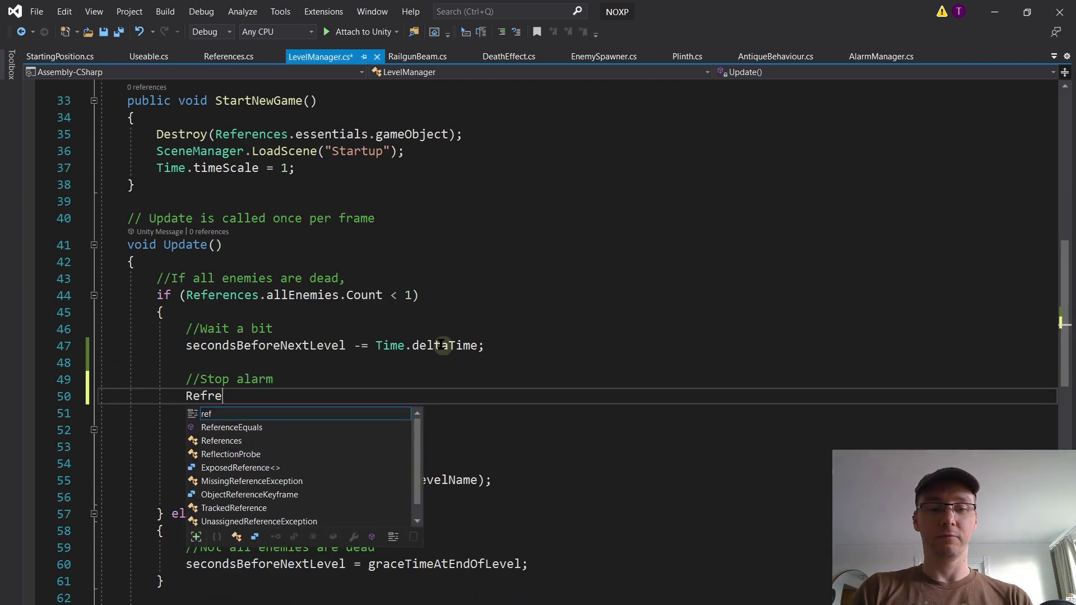
type("alarmManager.")
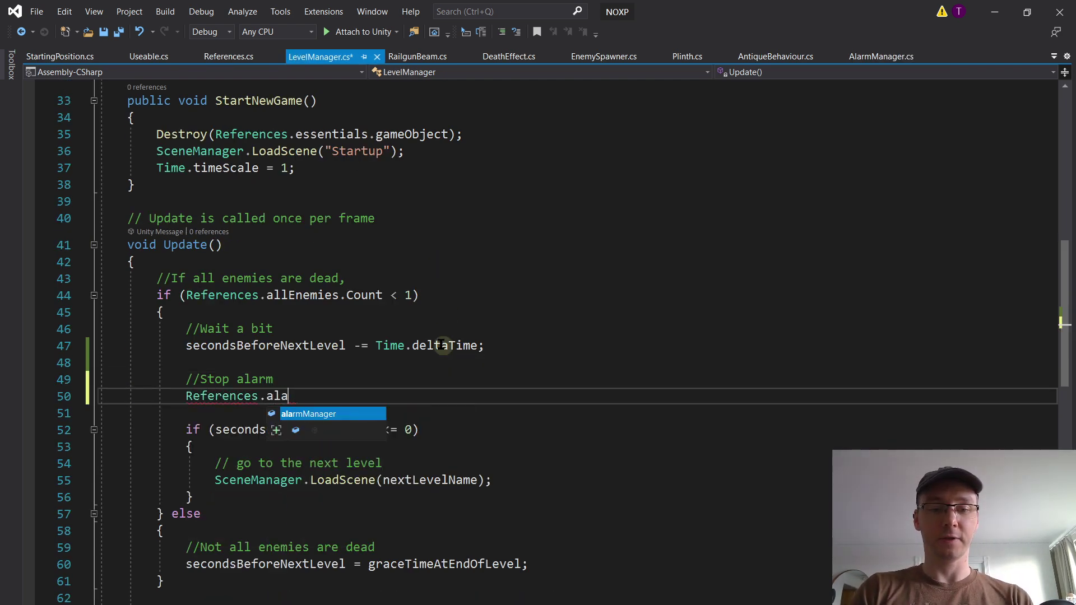
type("st")
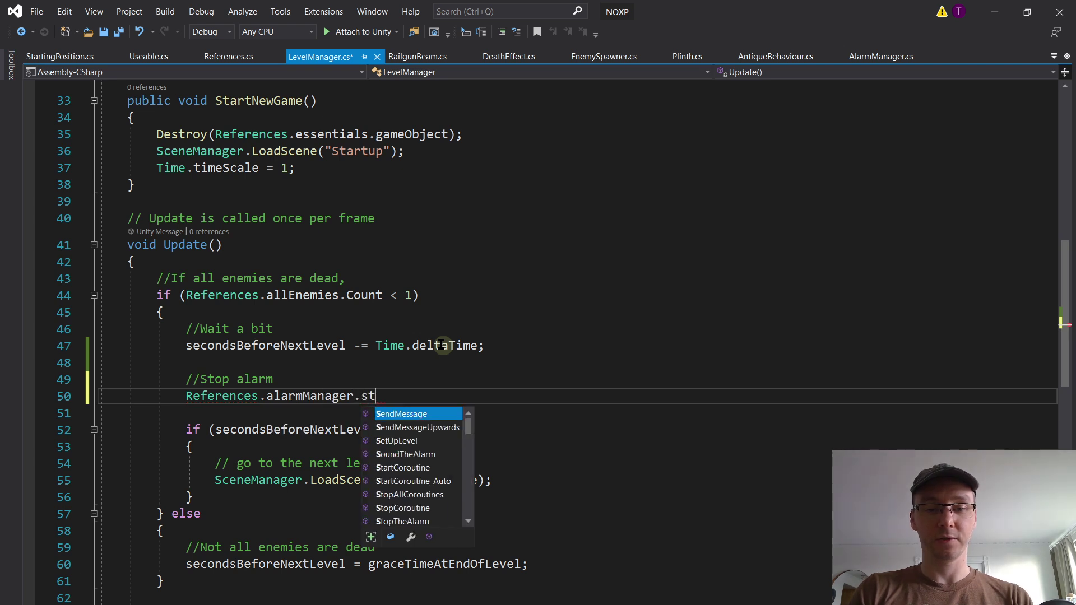
type("opth();")
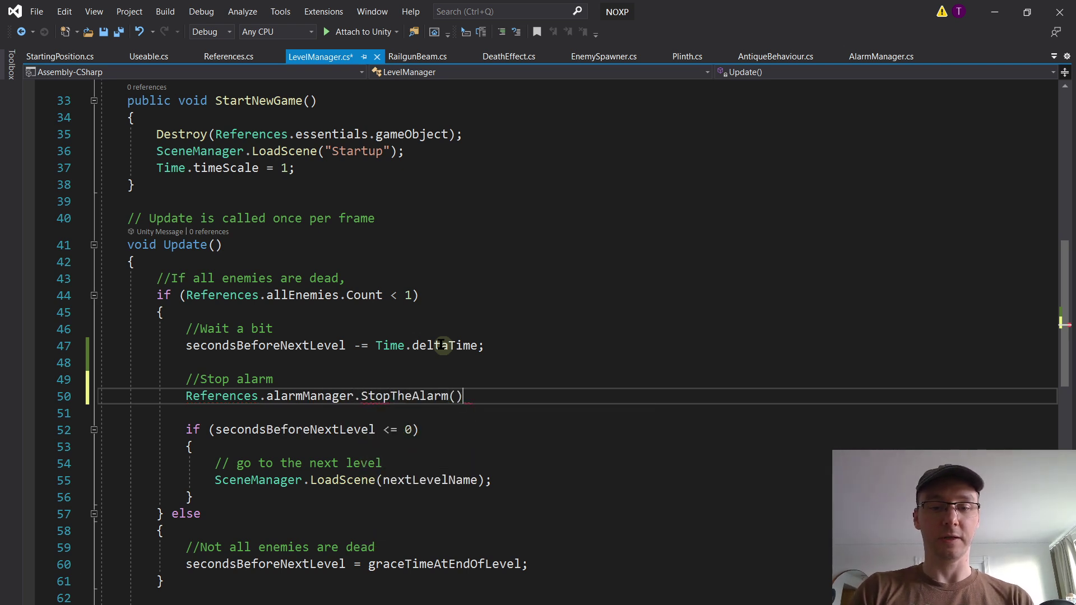
key("ctrl+s")
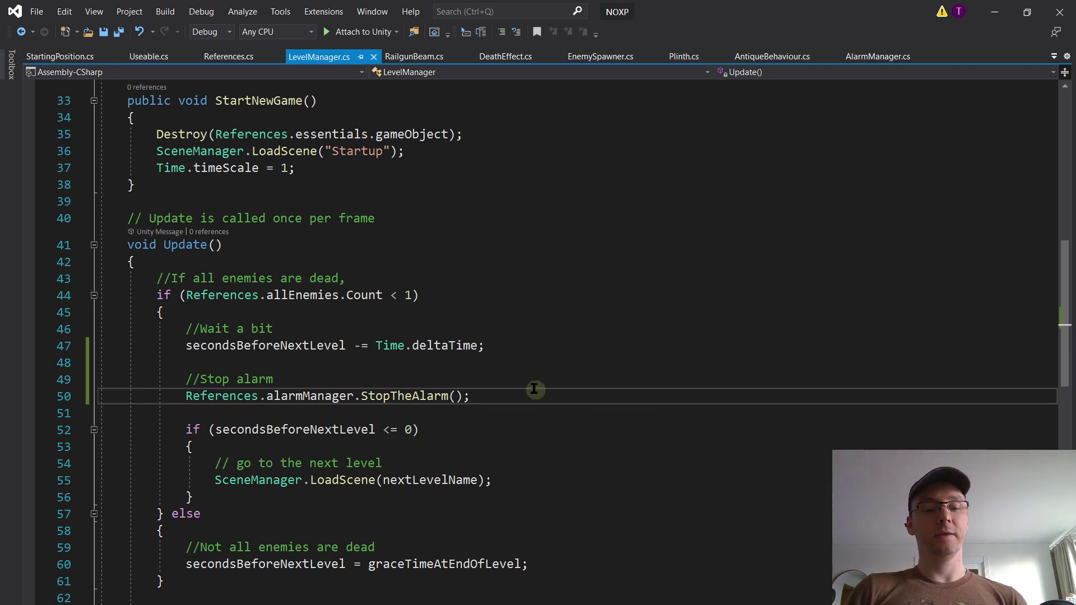
scroll(409, 246, "up", 4)
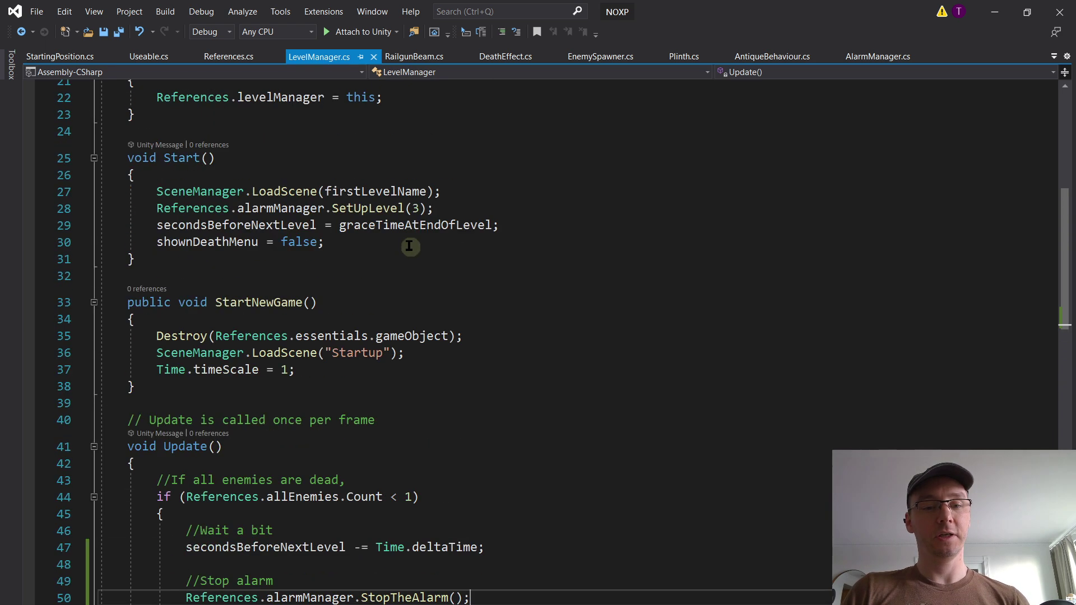
left_click(451, 207)
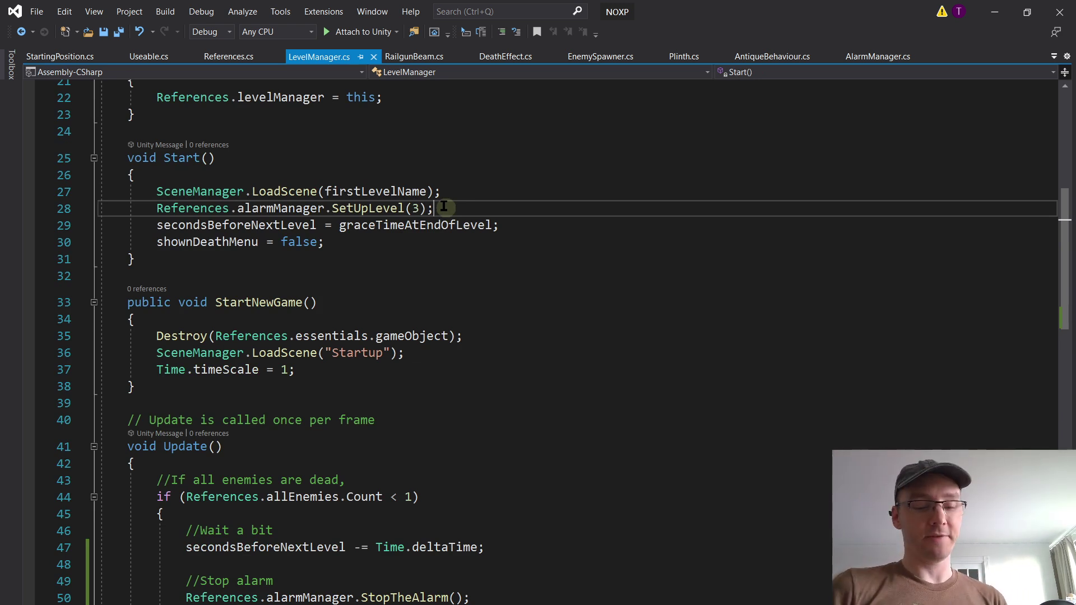
Step: Switch to Unity and playtest Level 1, shooting the guard and the spawned enemies until all are dead
key("alt+Tab")
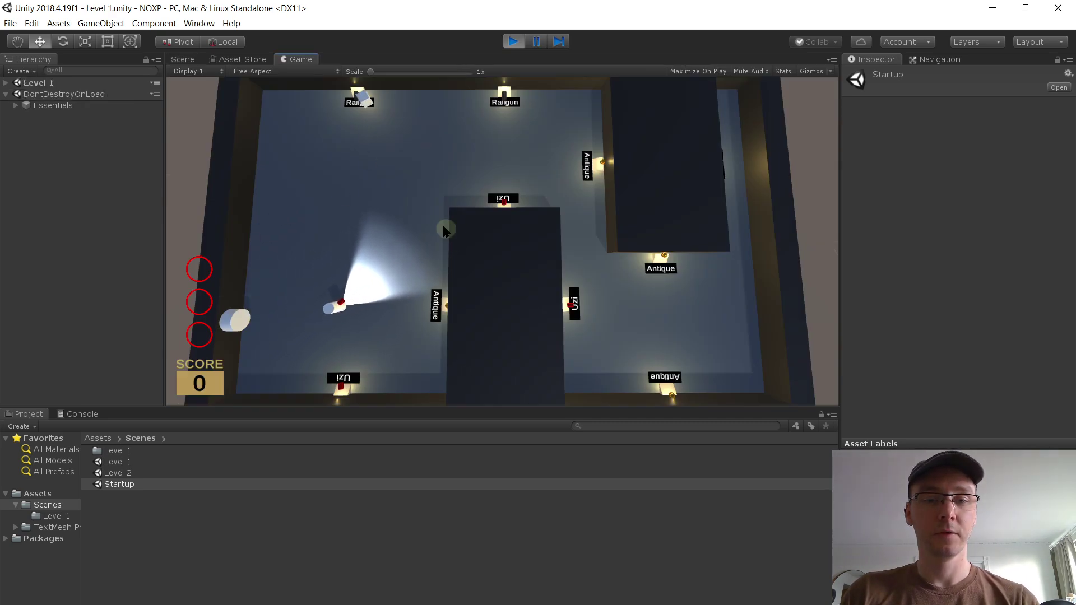
key("a")
key("s")
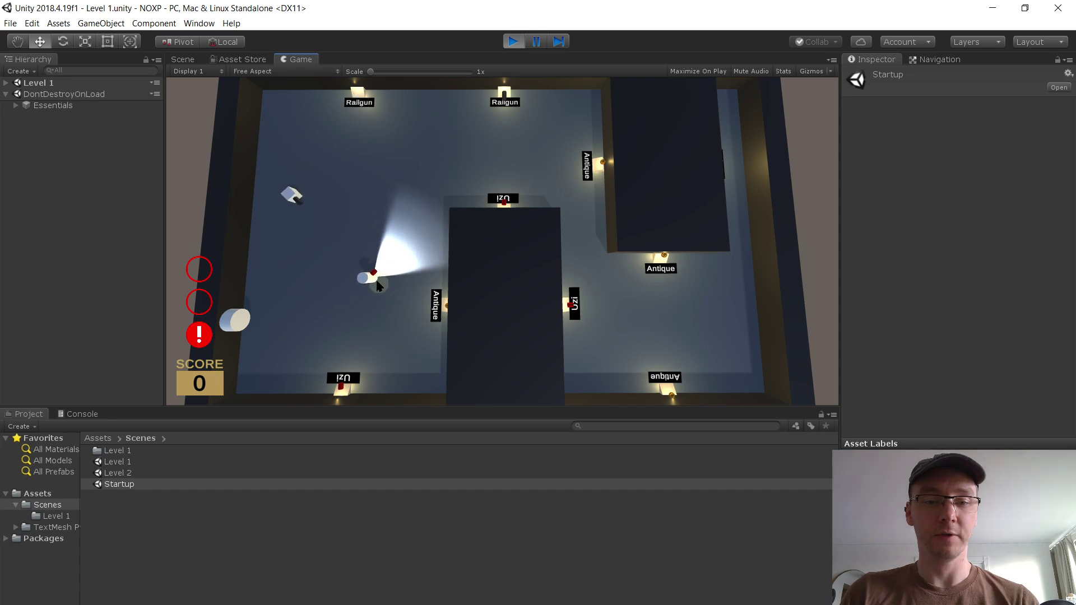
left_click(385, 278)
left_click(385, 278)
key("w")
left_click(296, 308)
key("d")
left_click(259, 320)
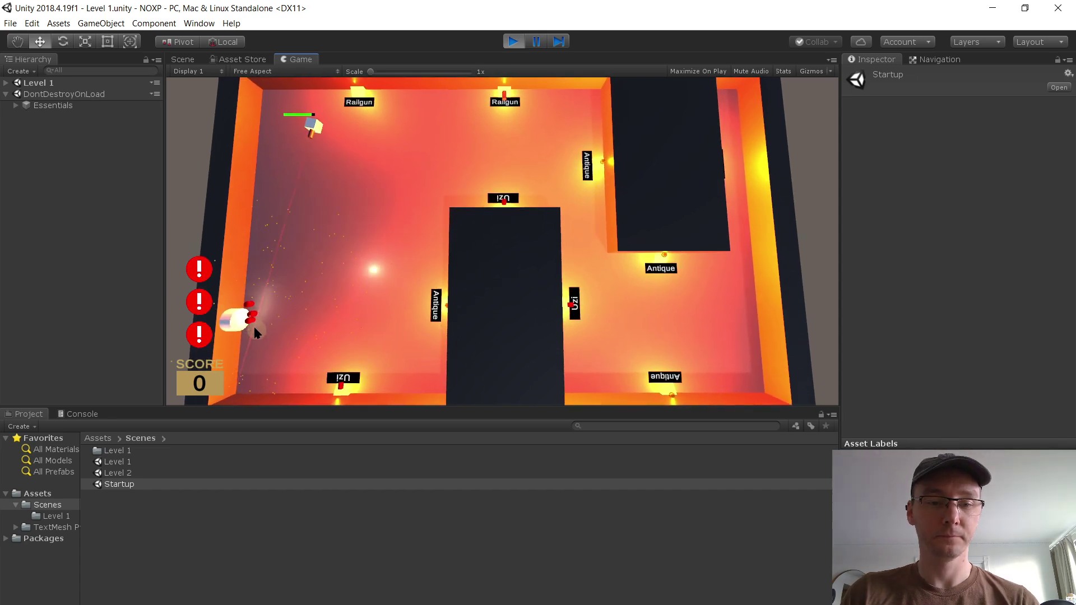
left_click(245, 319)
key("s")
key("d")
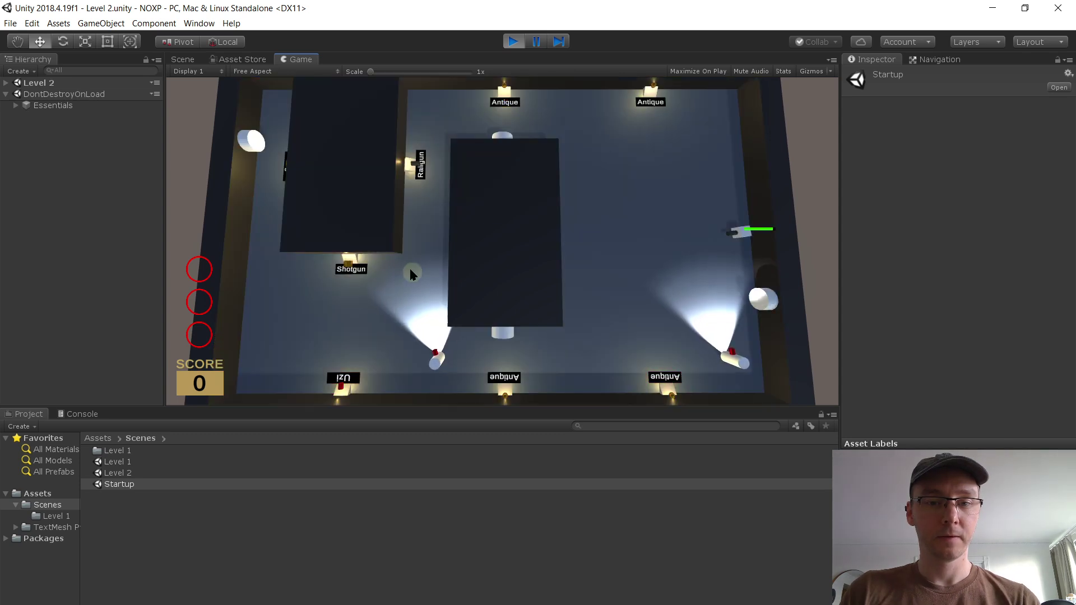
Step: Move the player around Level 2 near the guards to test the level, and exit play mode
key("s")
key("a")
key("s")
key("a")
key("s")
key("w")
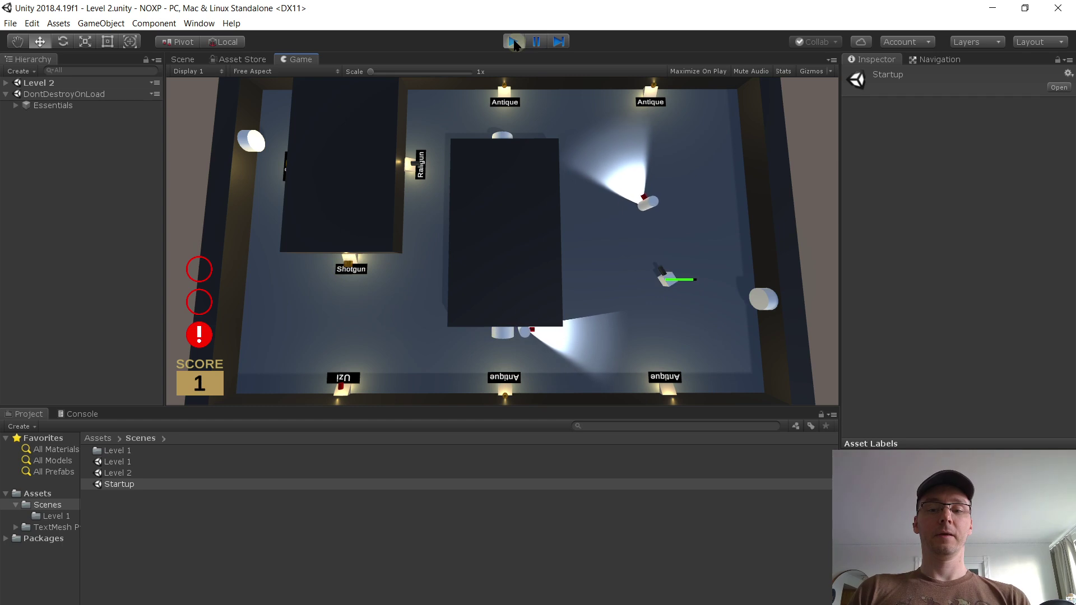
key("w")
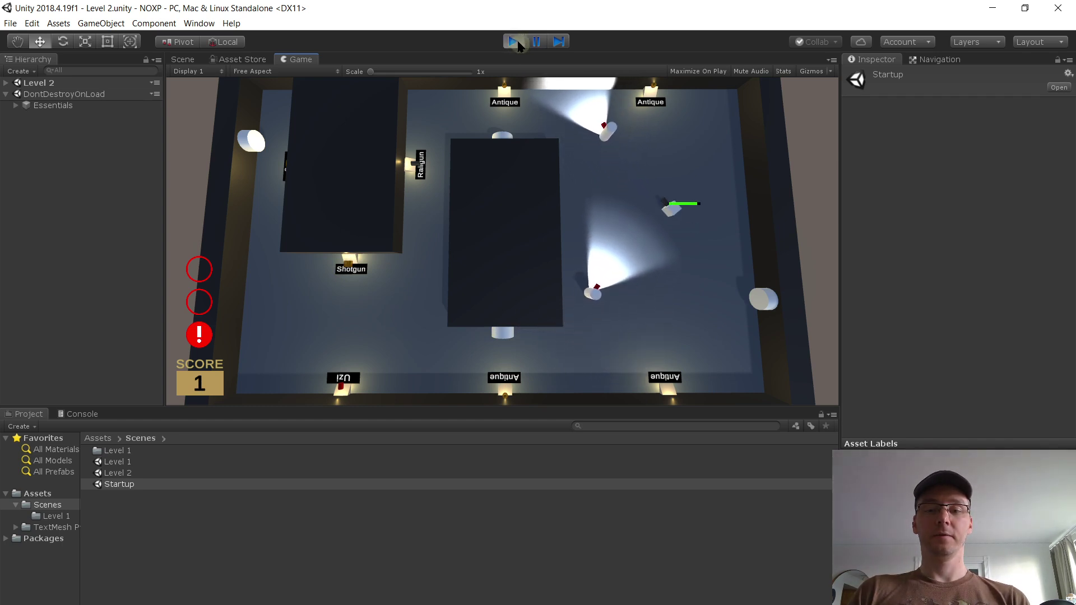
left_click(512, 42)
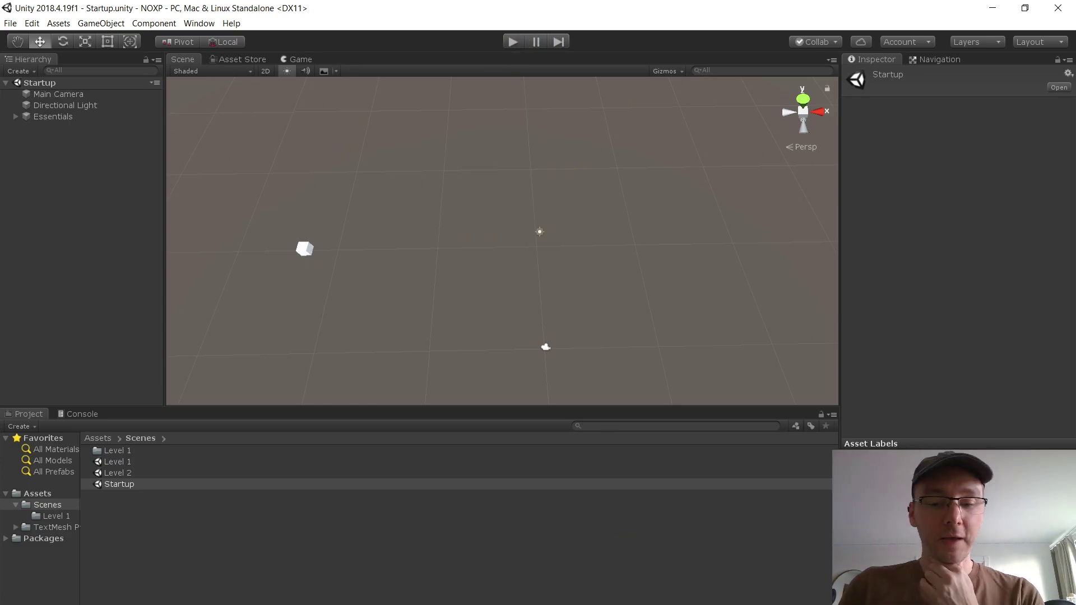
Step: Switch to Visual Studio and review the nextLevelName field at the start of the LevelManager class
key("alt+Tab")
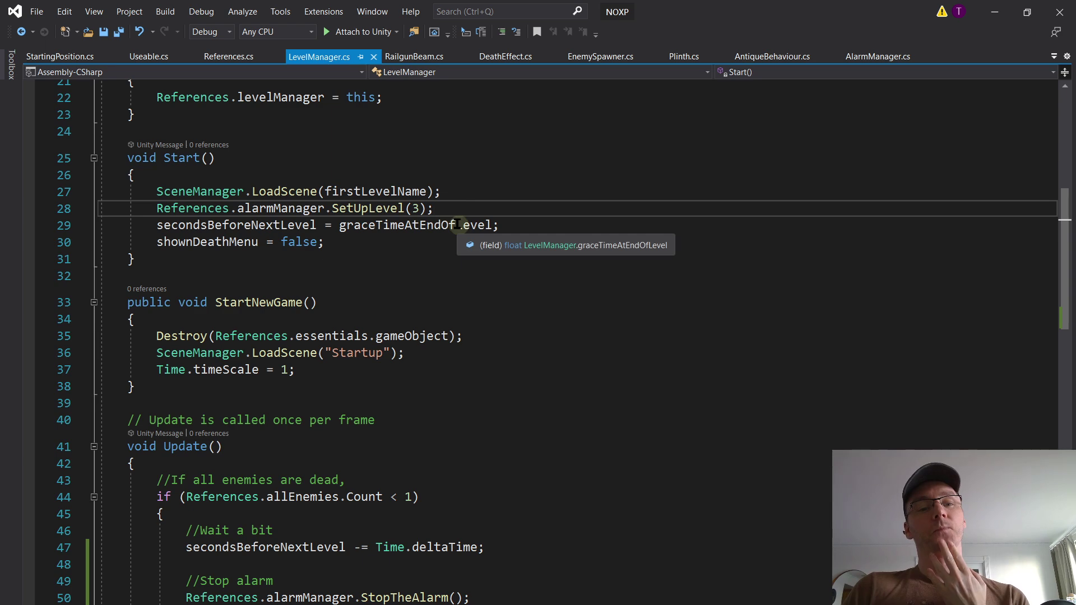
scroll(457, 209, "up", 2)
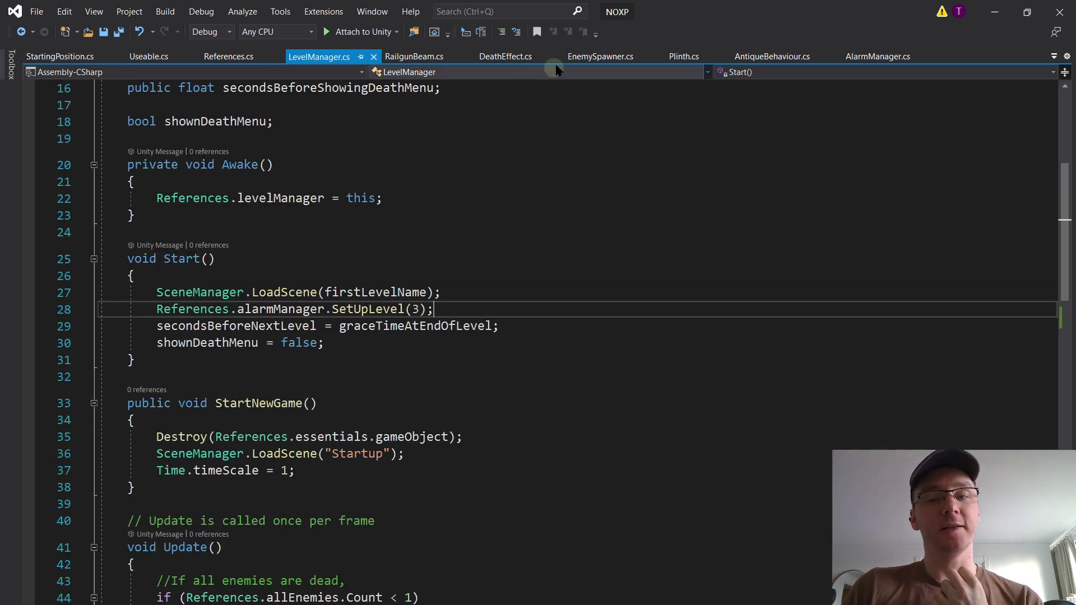
scroll(476, 122, "up", 5)
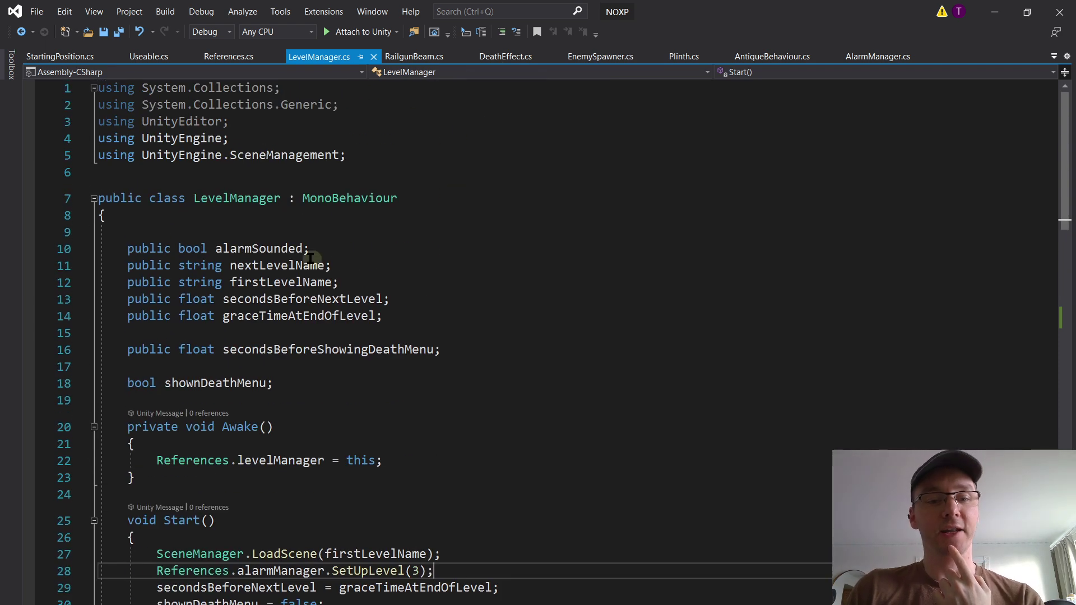
double_click(248, 265)
left_click(367, 262)
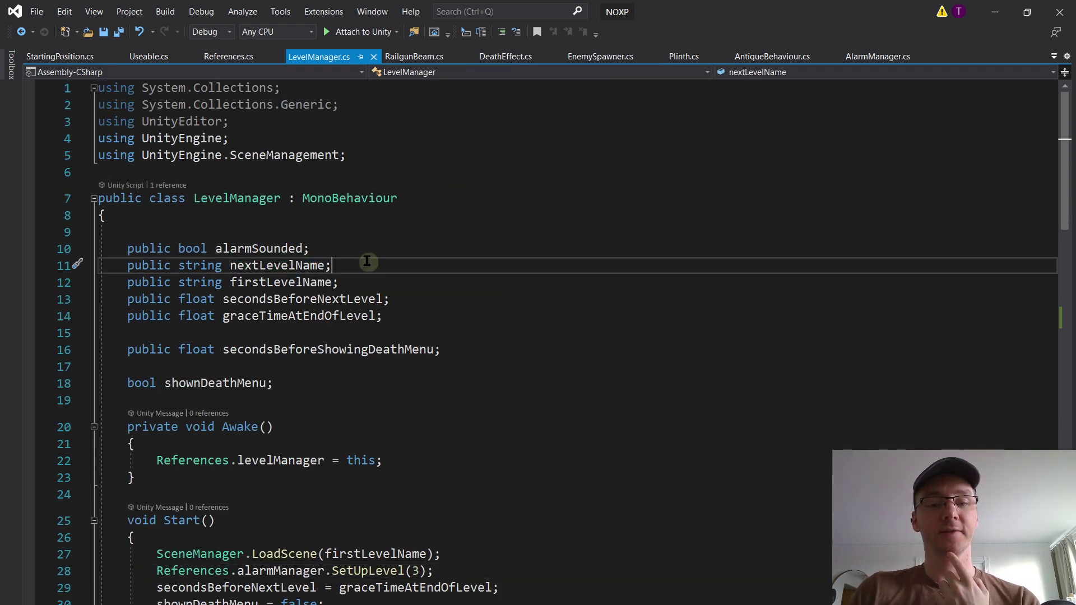
Step: In Unity, open the Level 2 scene and rename its Level Generator prefab and prefab file to Level Config
key("alt+Tab")
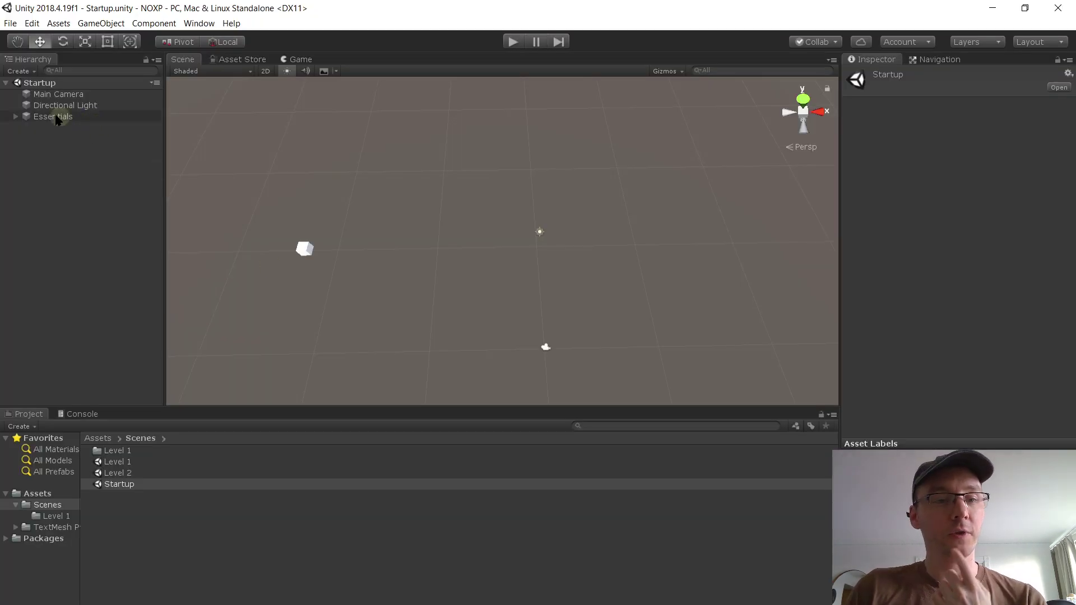
double_click(130, 472)
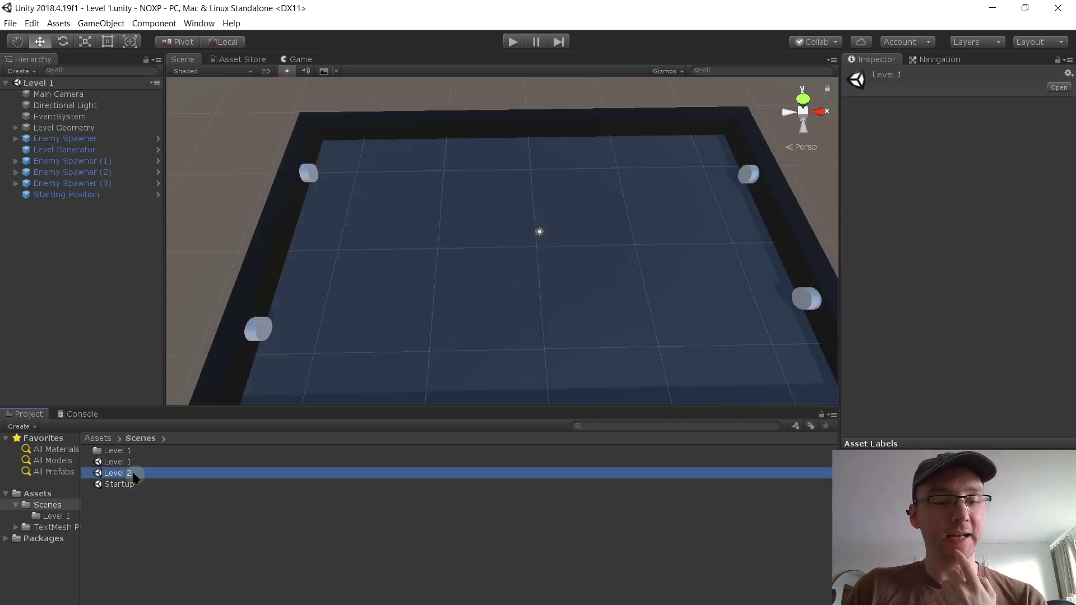
left_click(98, 184)
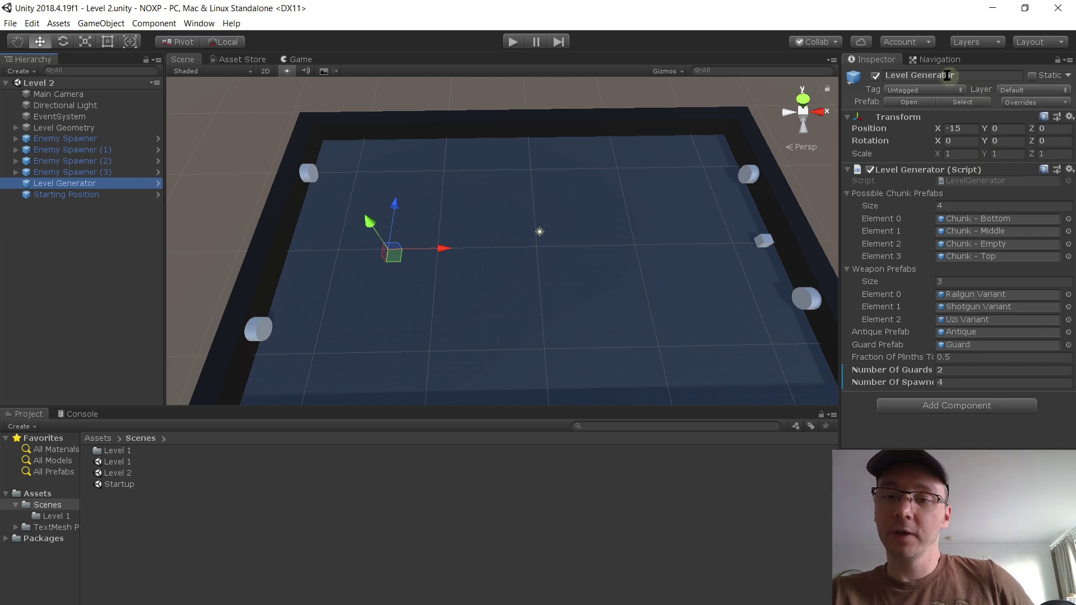
left_click(920, 101)
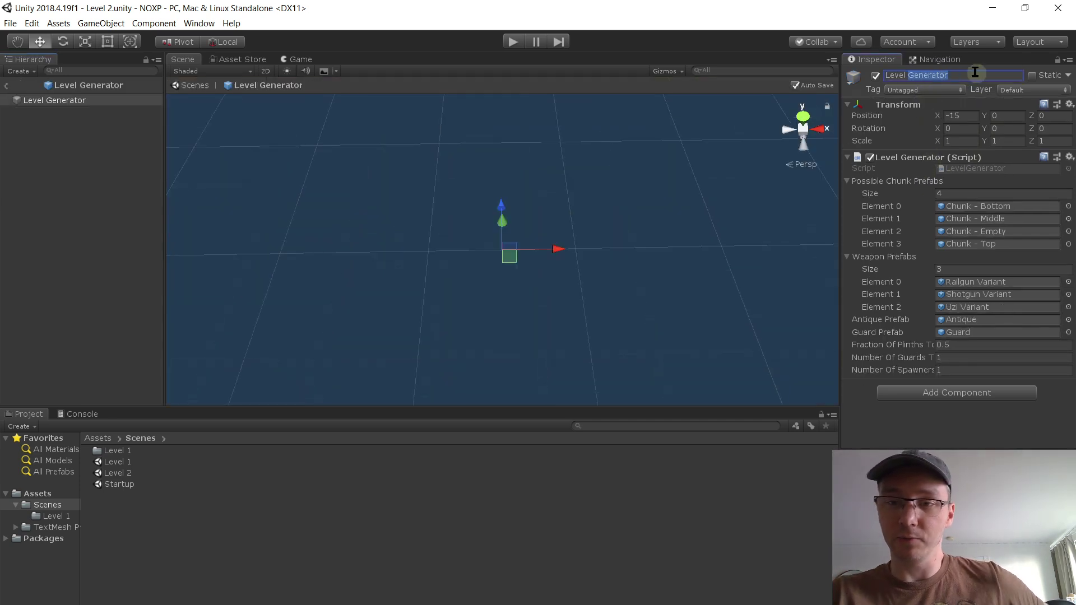
type("Config")
key("Return")
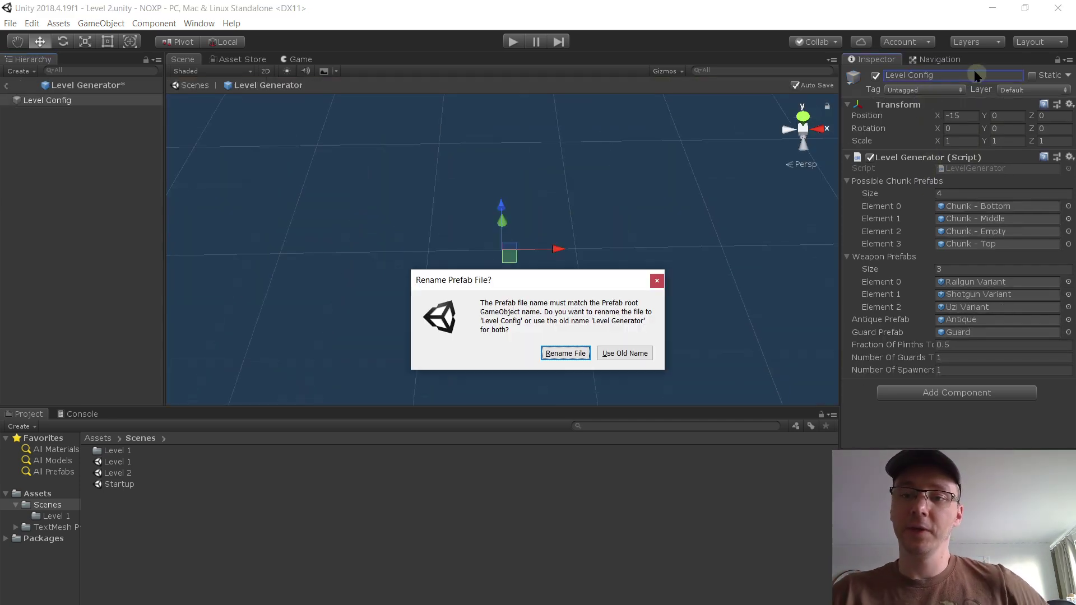
left_click(564, 354)
left_click(6, 85)
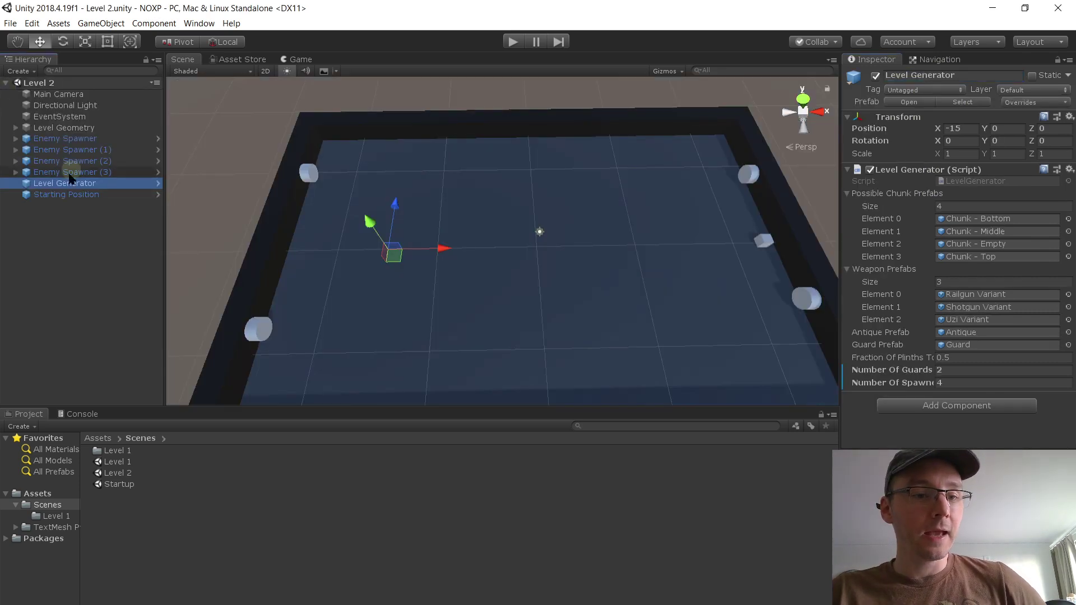
left_click(99, 185)
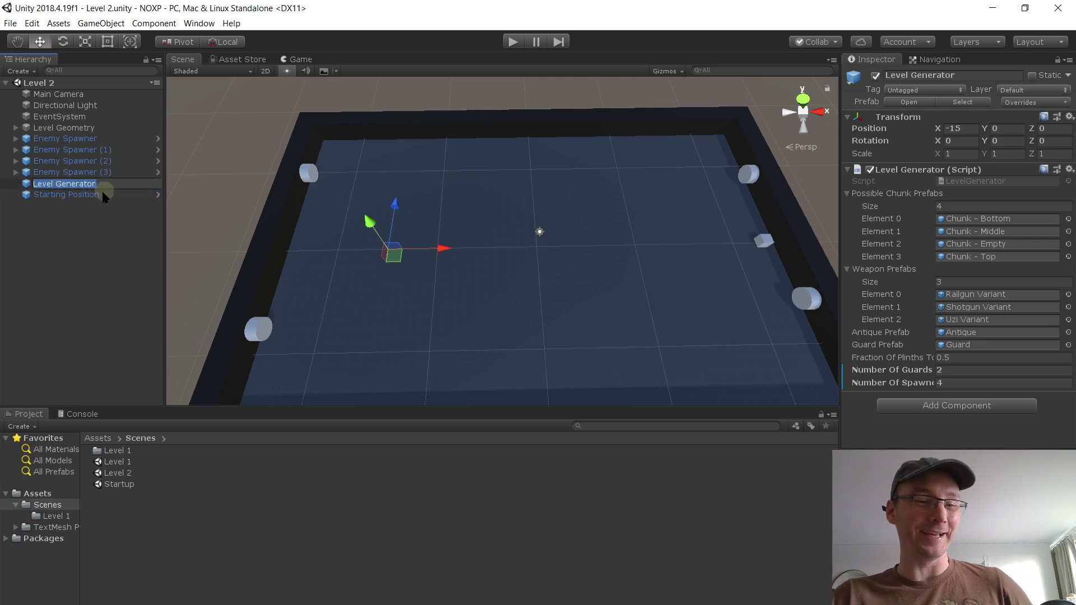
key("Return")
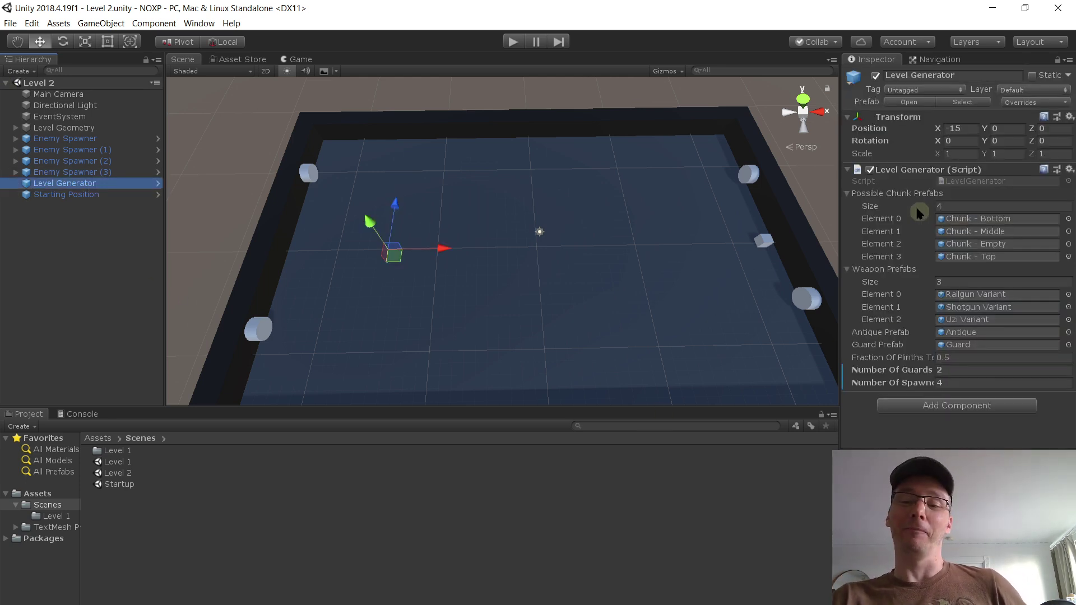
Step: Open the LevelGenerator script, declare public string nextLevelName; below guardPrefab, and save it
left_click(959, 181)
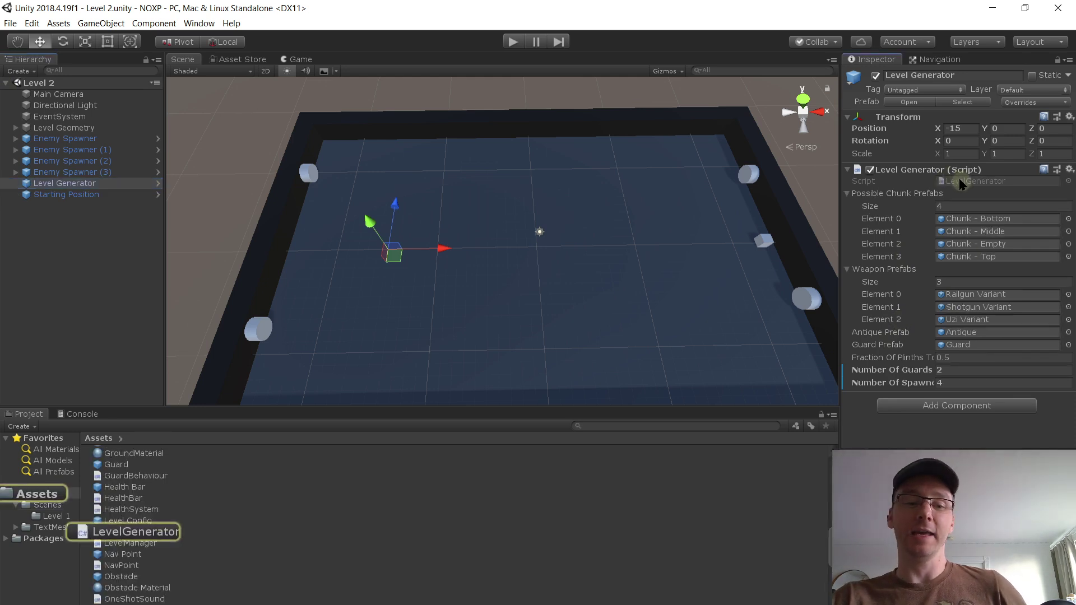
double_click(959, 181)
scroll(762, 230, "up", 20)
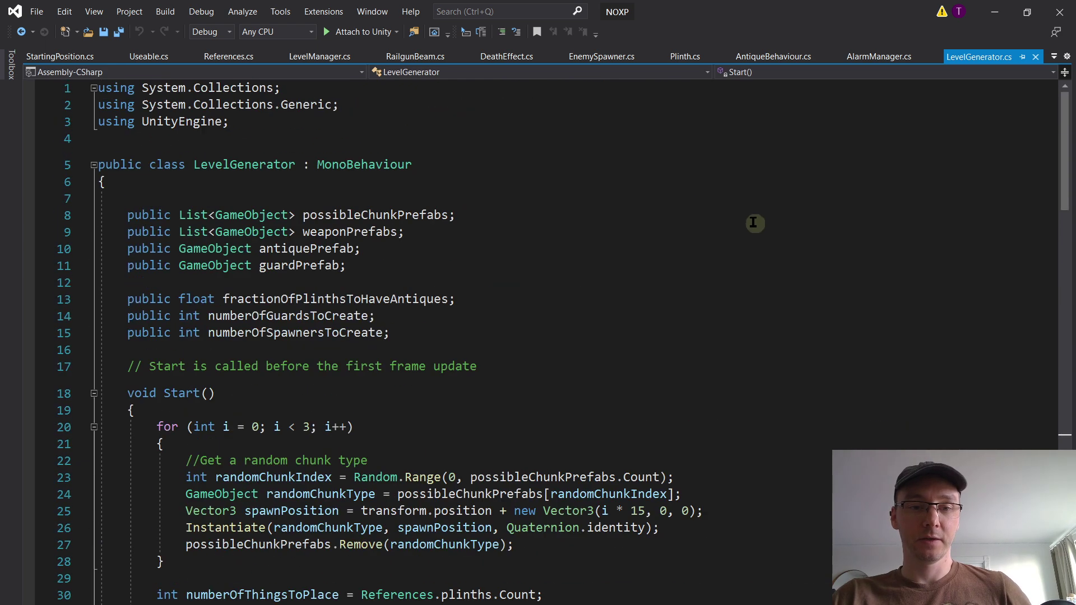
left_click(427, 271)
key("Return")
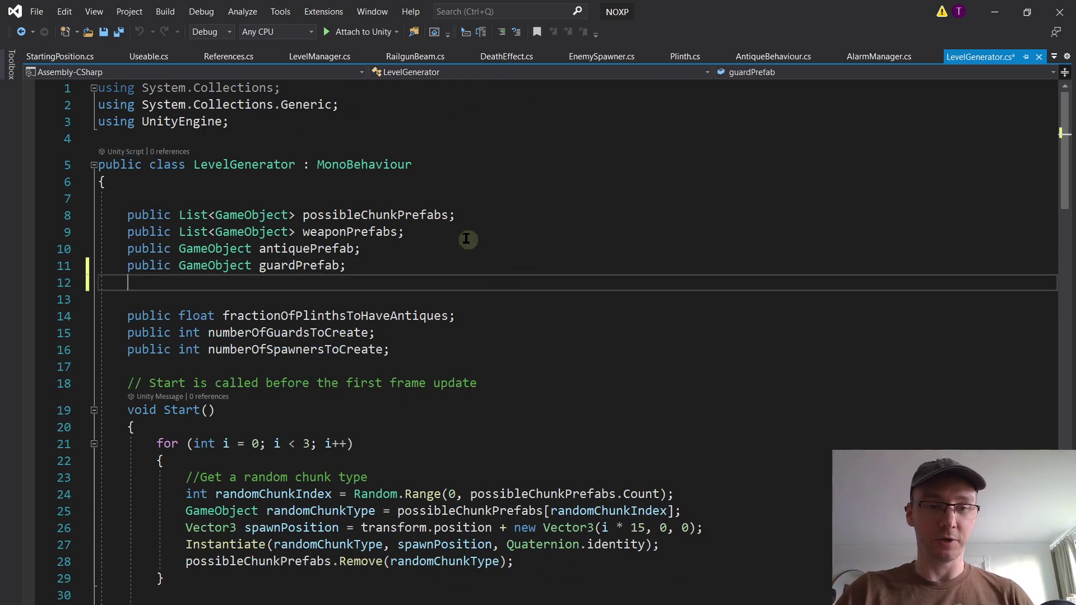
key("Return")
type("public t")
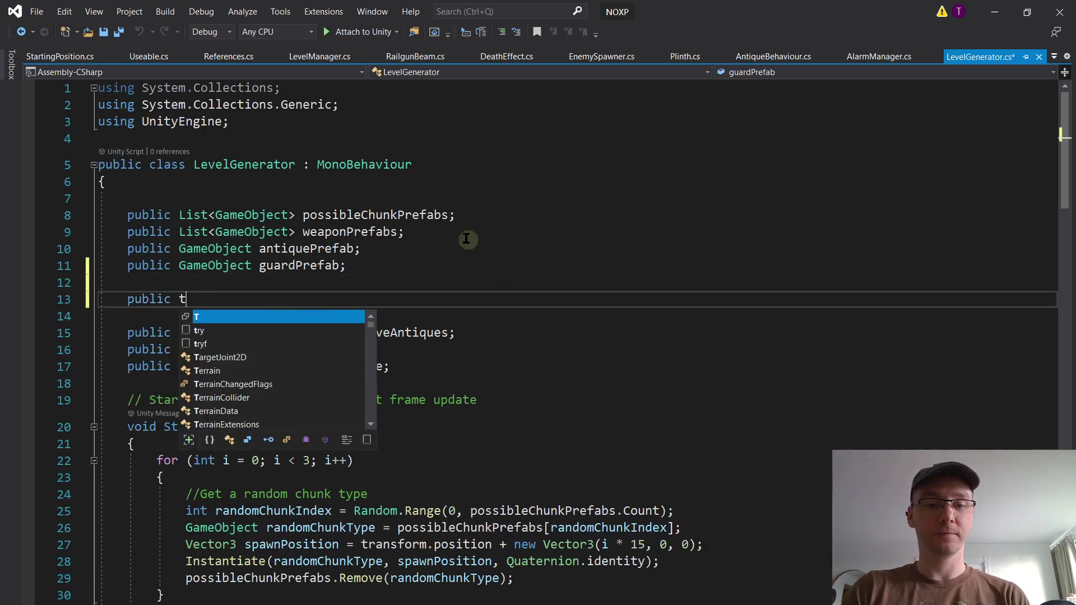
key("BackSpace")
type("string nextLevelName;")
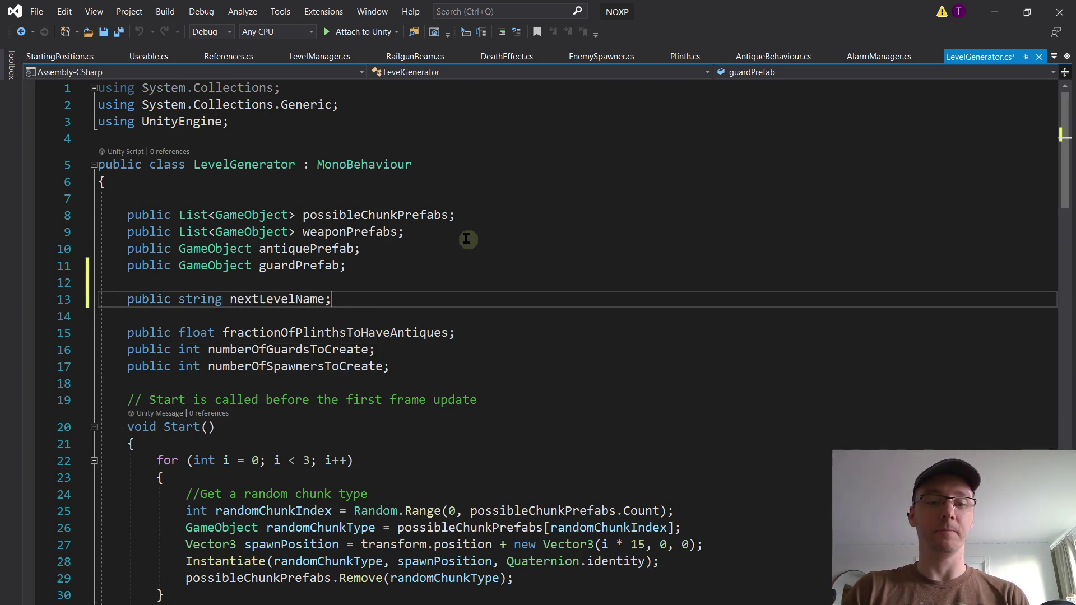
key("ctrl+s")
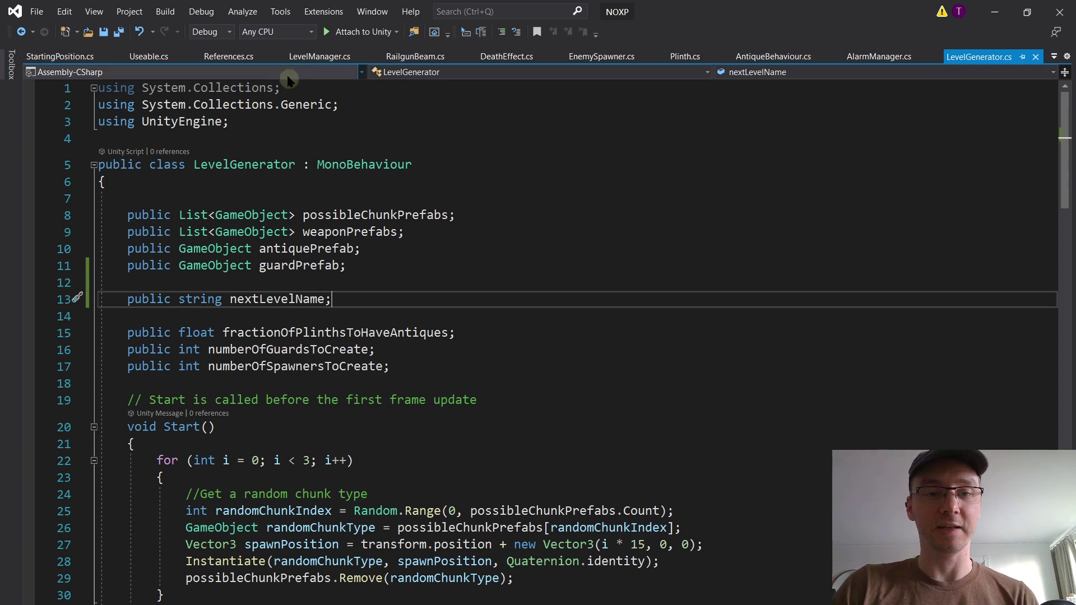
Step: Delete the nextLevelName declaration from LevelManager.cs, save, and locate its remaining use in the LoadScene call in Update
left_click(316, 56)
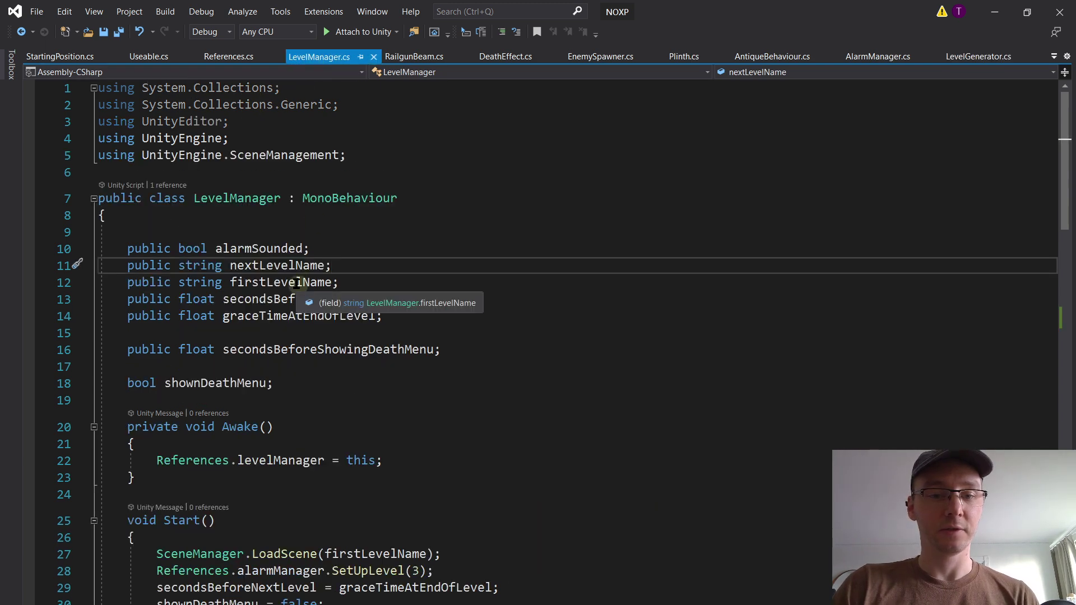
left_click_drag(345, 263, 352, 251)
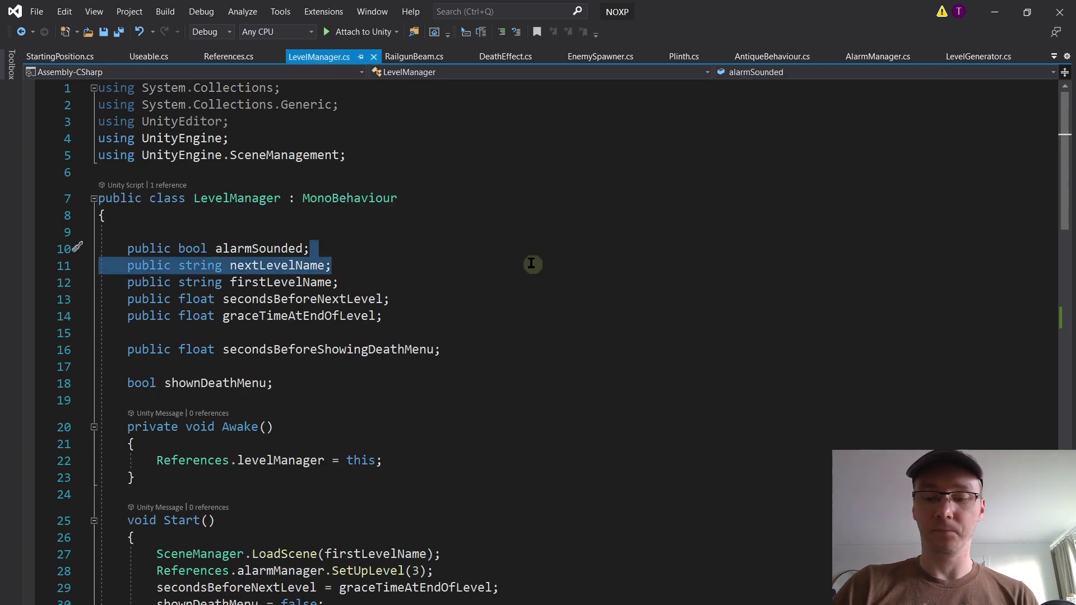
key("Delete")
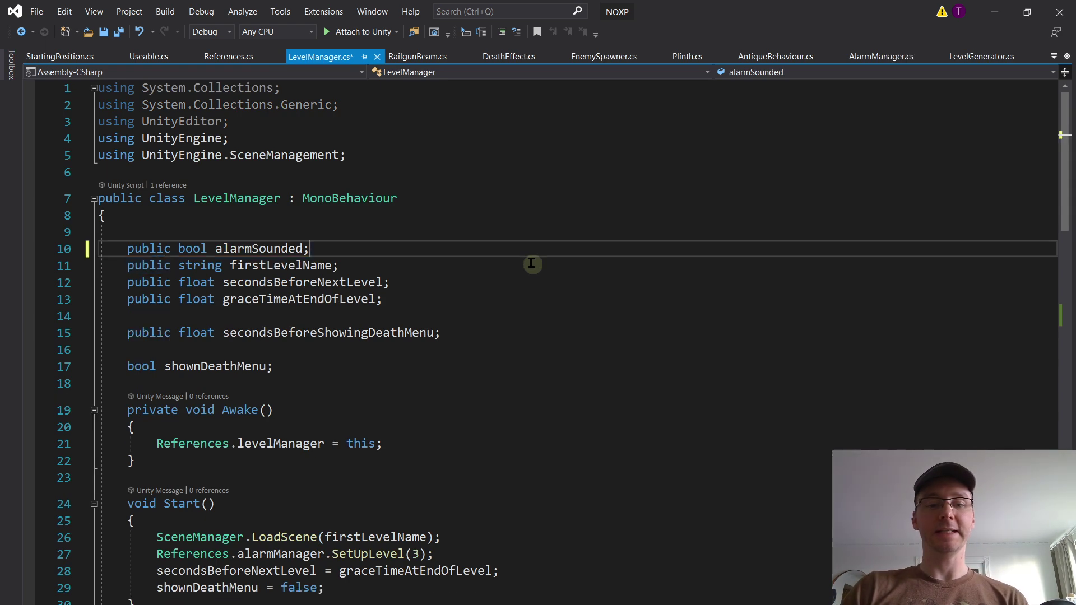
key("ctrl+s")
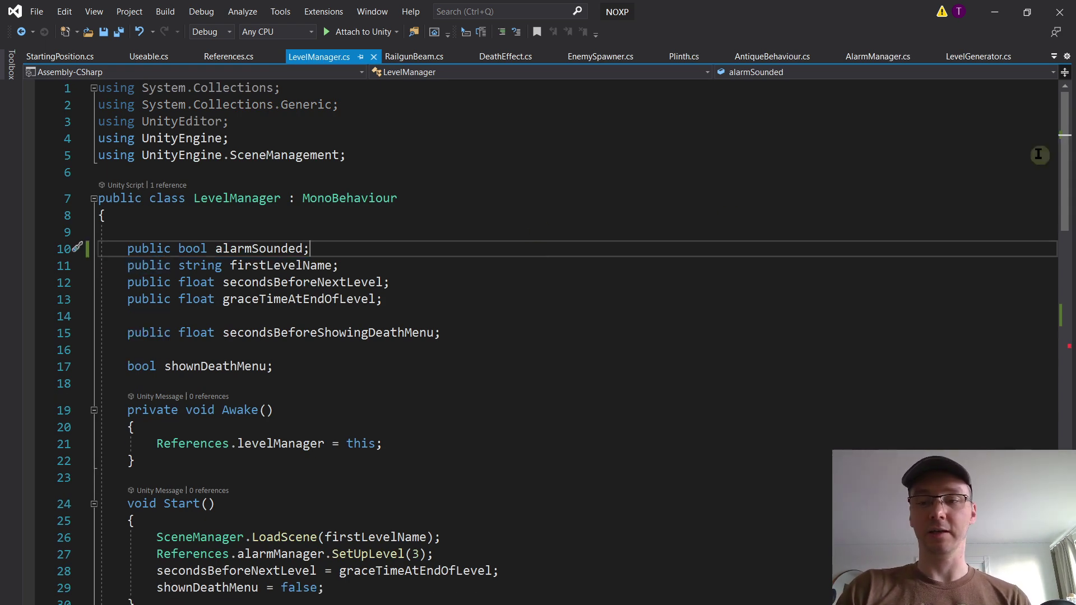
left_click_drag(1064, 146, 1072, 346)
double_click(408, 258)
mouse_move(386, 261)
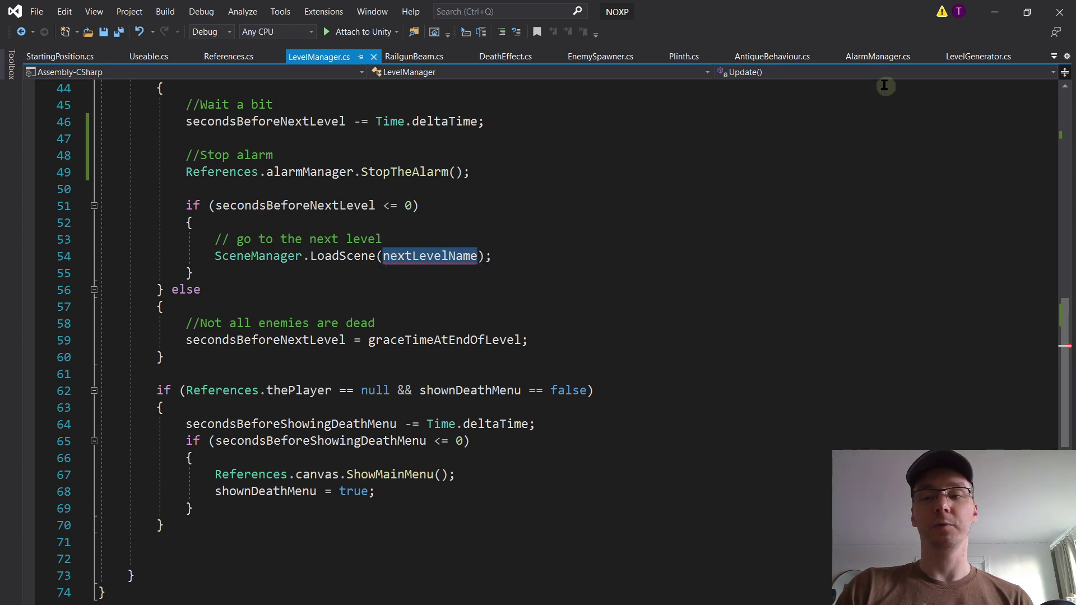
left_click(978, 56)
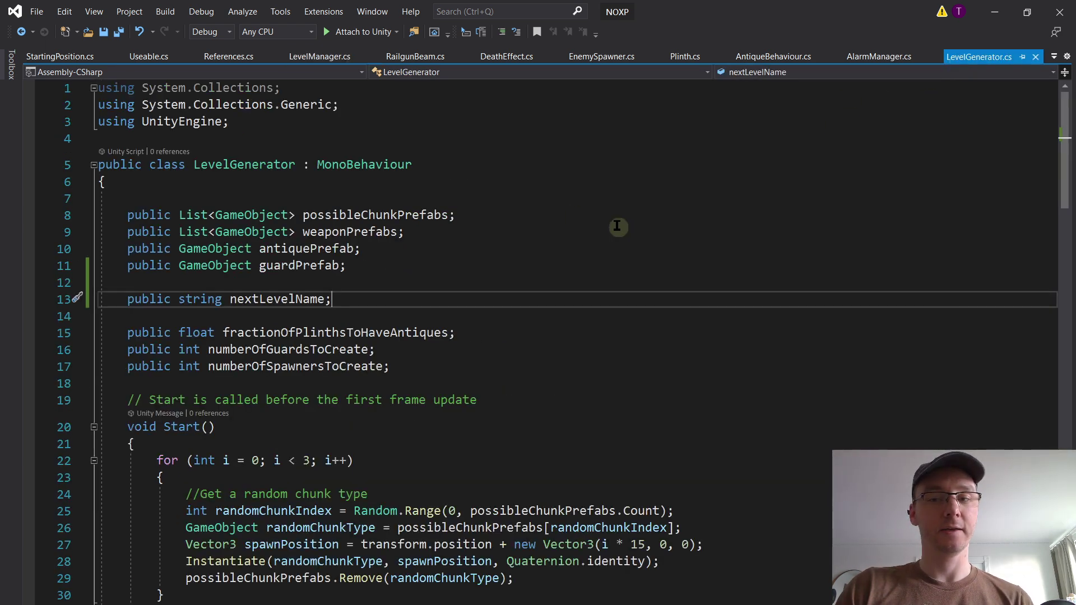
scroll(733, 180, "down", 3)
scroll(314, 249, "up", 3)
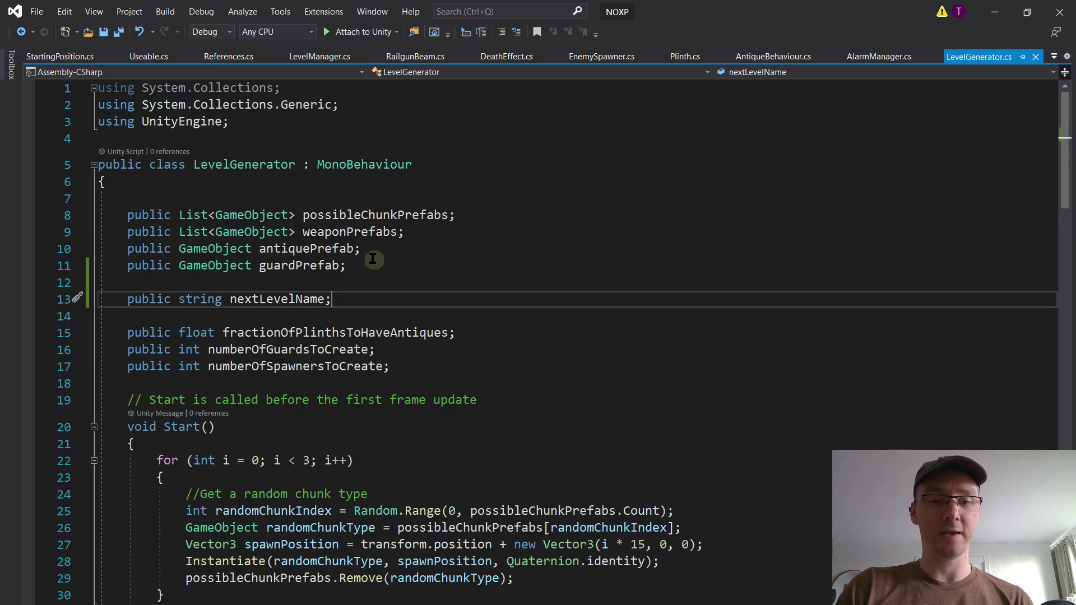
Step: In References.cs, declare public static LevelGenerator levelGenerator; below the alarmManager field and save the file
left_click(222, 56)
left_click(590, 315)
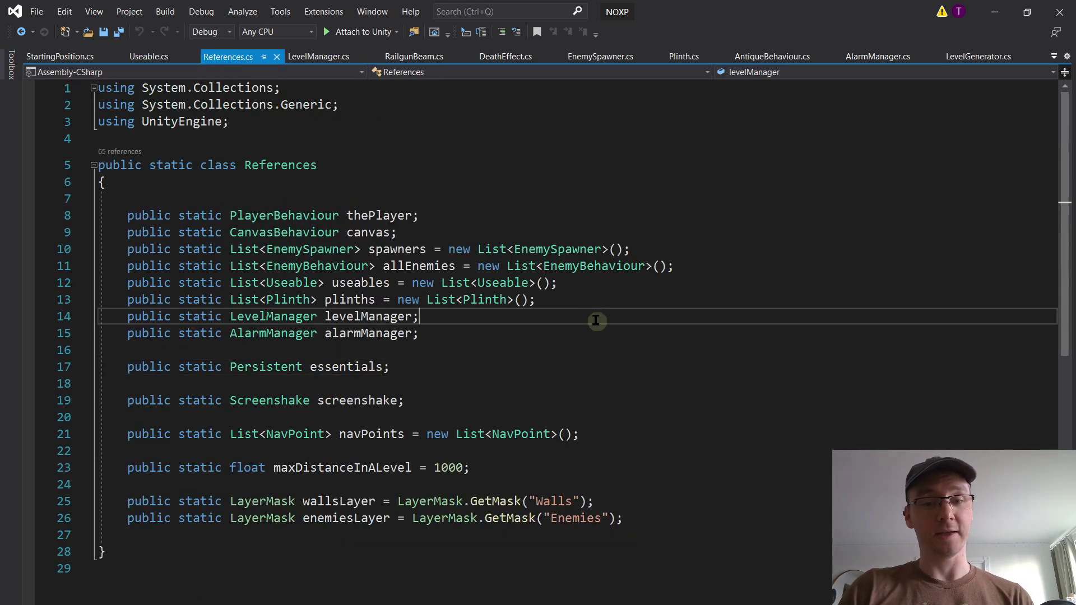
key("Down")
key("Return")
type("publi")
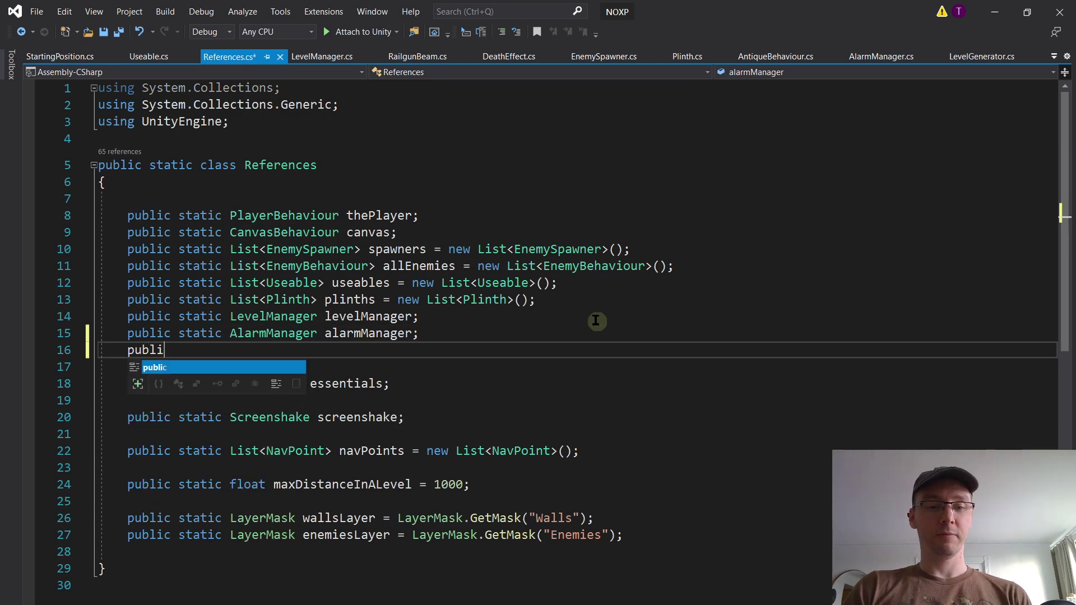
type("c static levelgn")
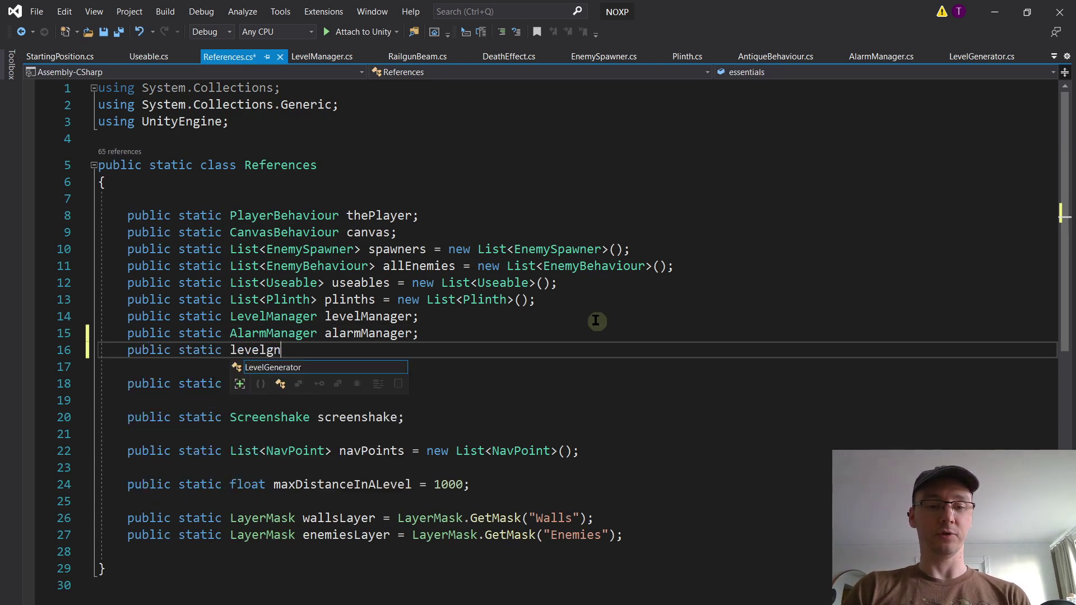
key("Return")
key("BackSpace")
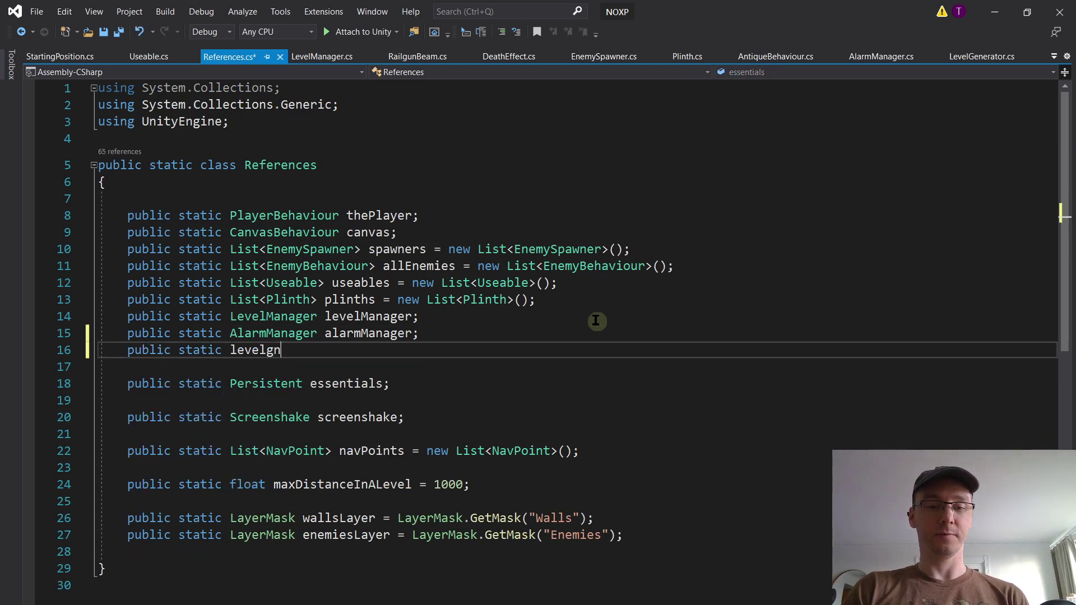
type("level")
key("Tab")
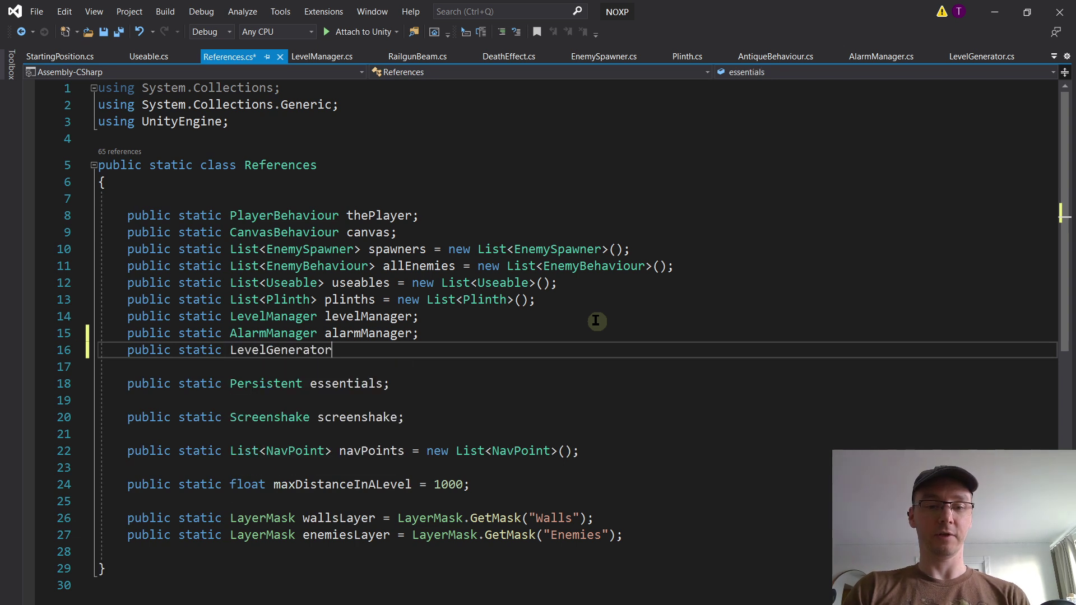
type("levelGenerat")
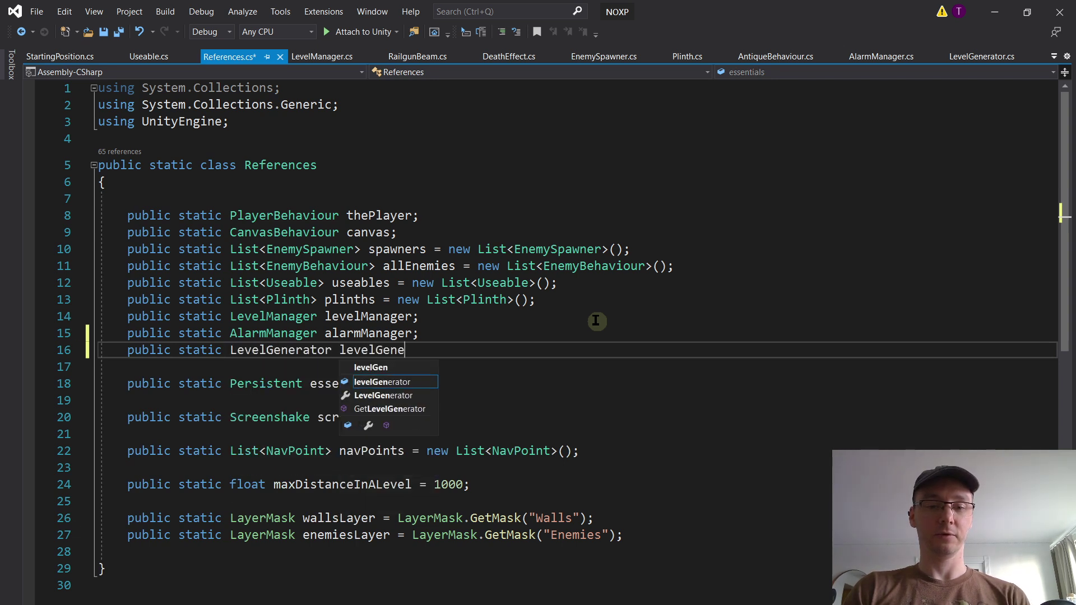
type("or;")
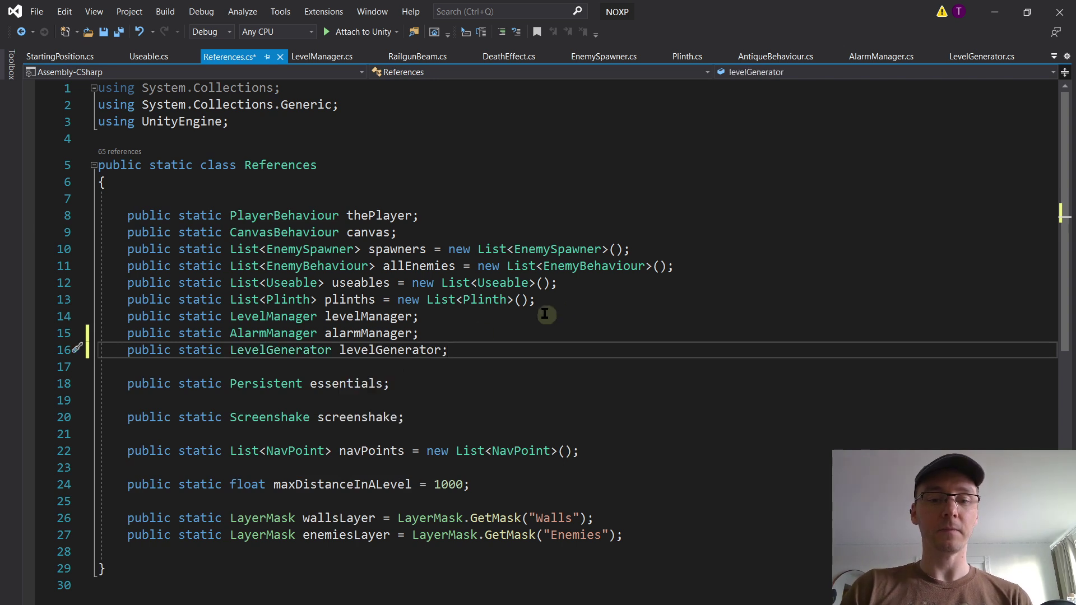
double_click(409, 350)
key("ctrl+s")
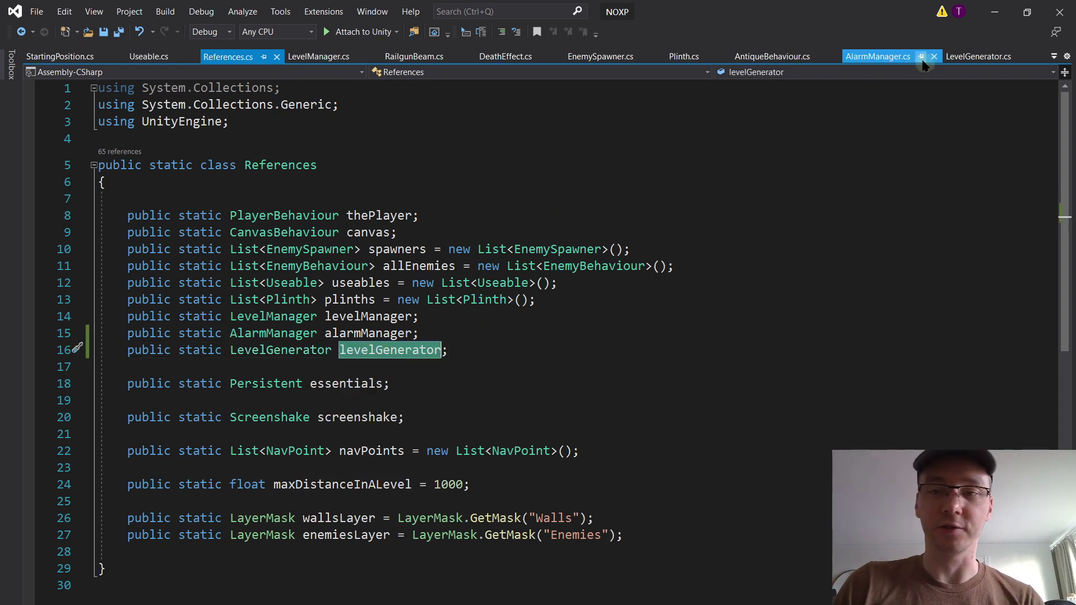
Step: In LevelGenerator.cs, add a private void Awake() method below the numberOfSpawnersToCreate field
left_click(959, 58)
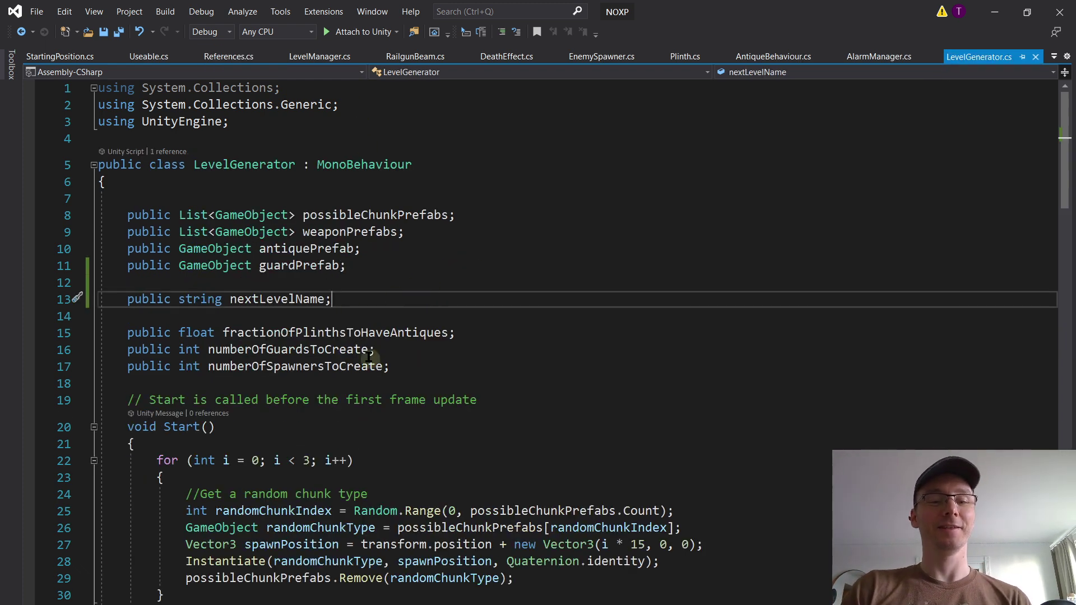
left_click(461, 366)
key("Return")
key("Return")
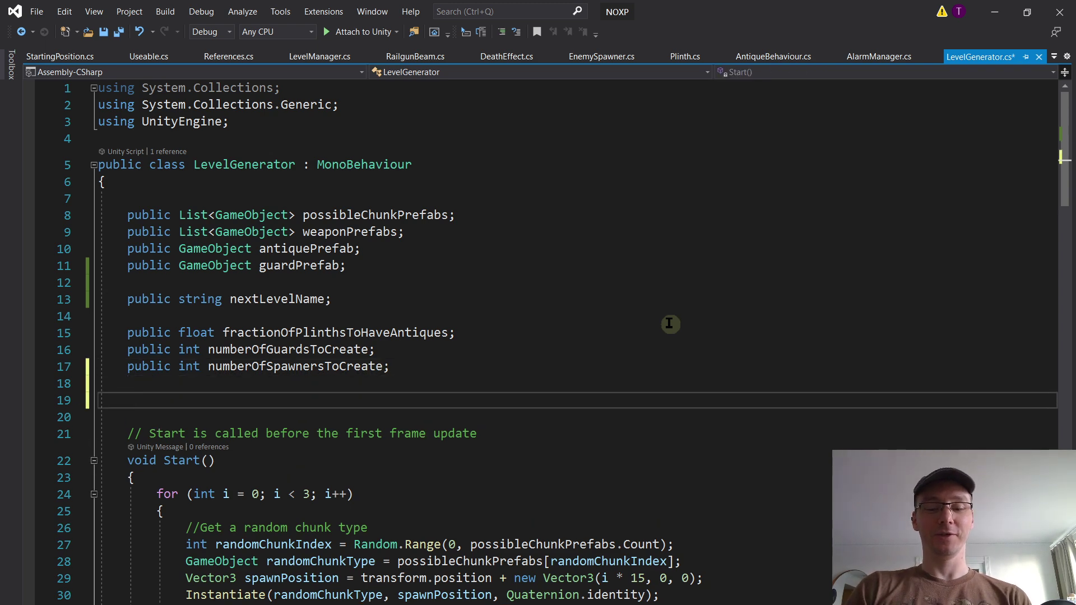
type("awake")
key("Tab")
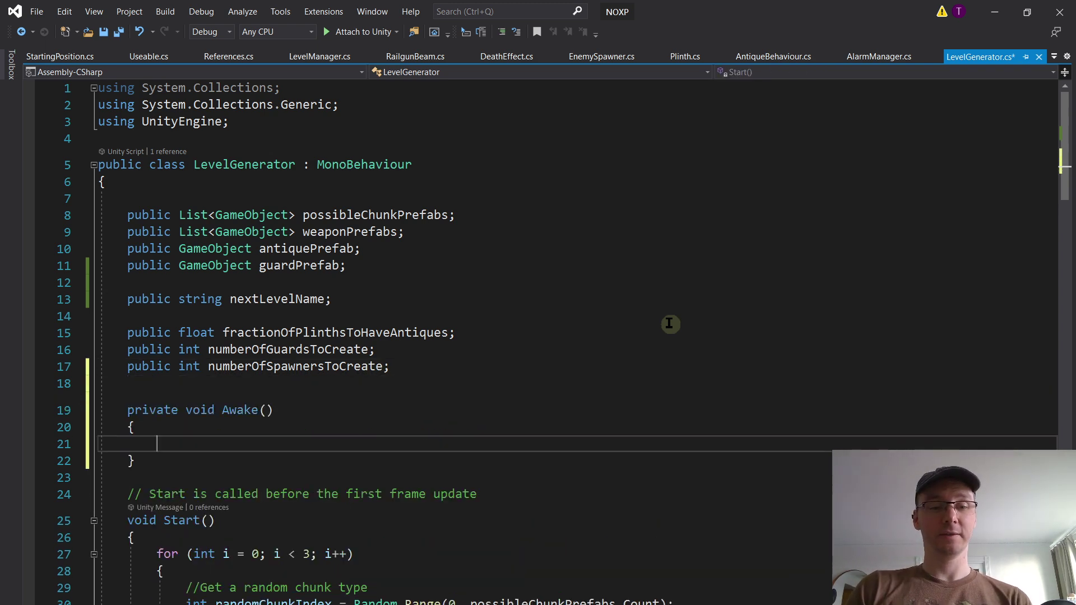
Step: Inside LevelGenerator's Awake method, write References.levelGenerator = this; and save the script
type("refere")
key("BackSpace")
key("BackSpace")
type("erences.")
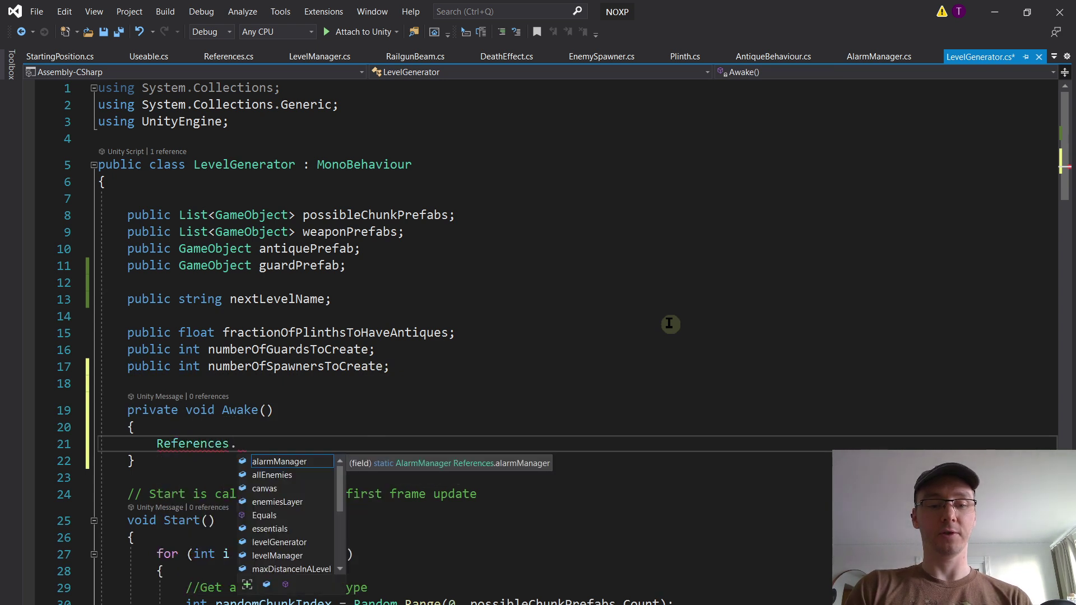
type("leve")
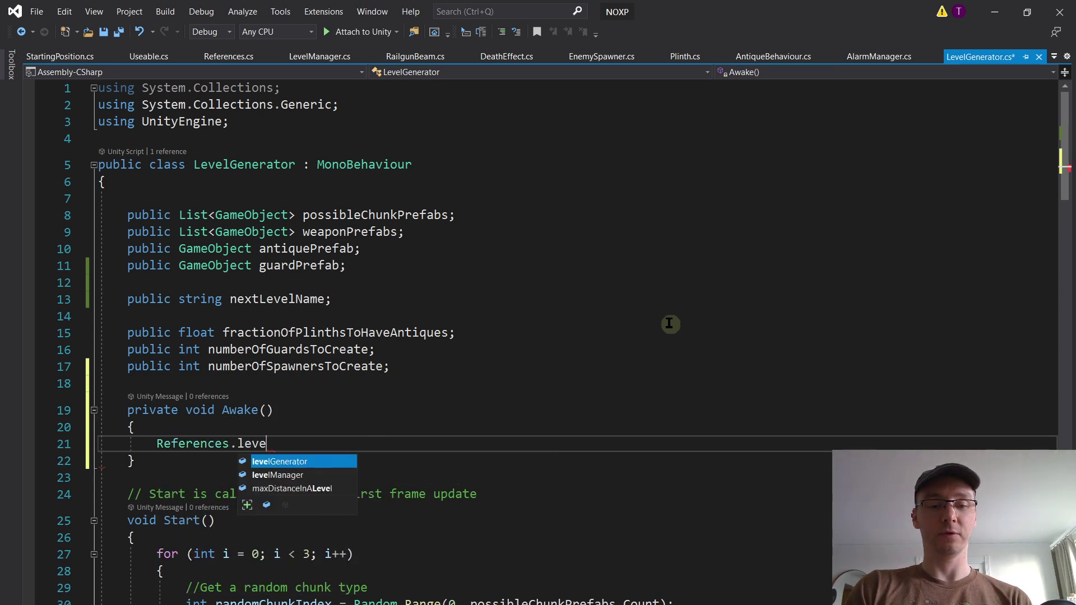
type("lGenerator = this;")
key("ctrl+s")
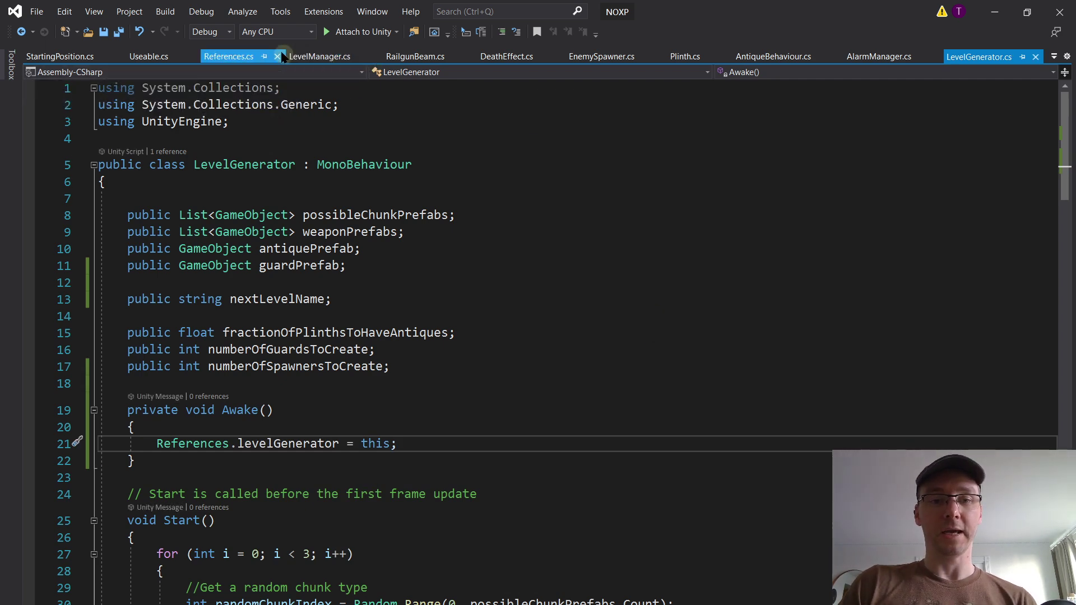
Step: In LevelManager's Update, change the LoadScene argument to References.levelGenerator.nextLevelName and save the script
left_click(318, 57)
left_click(395, 258)
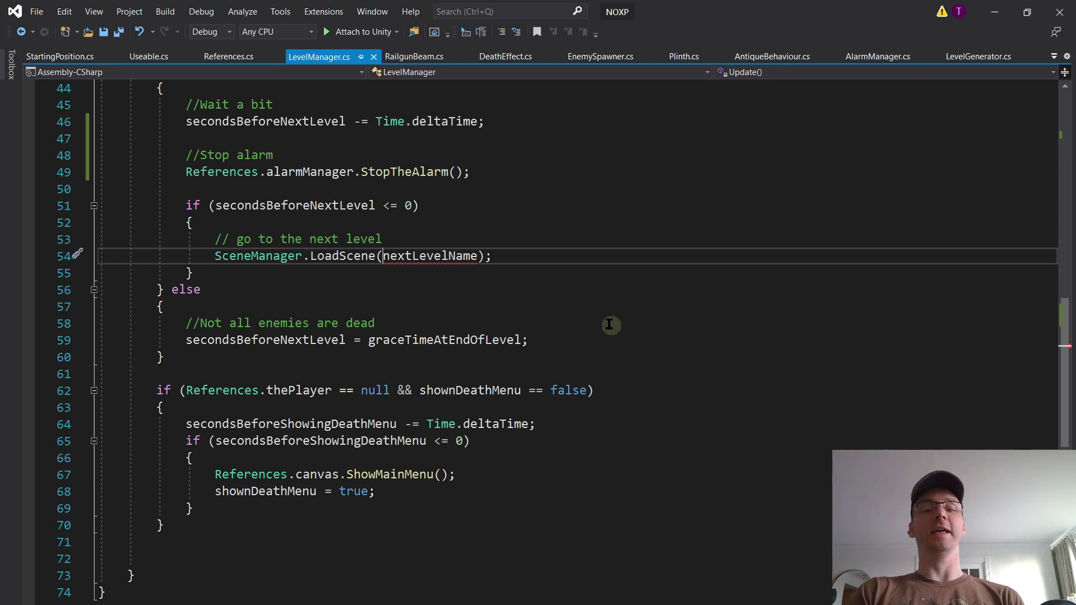
type("refere ")
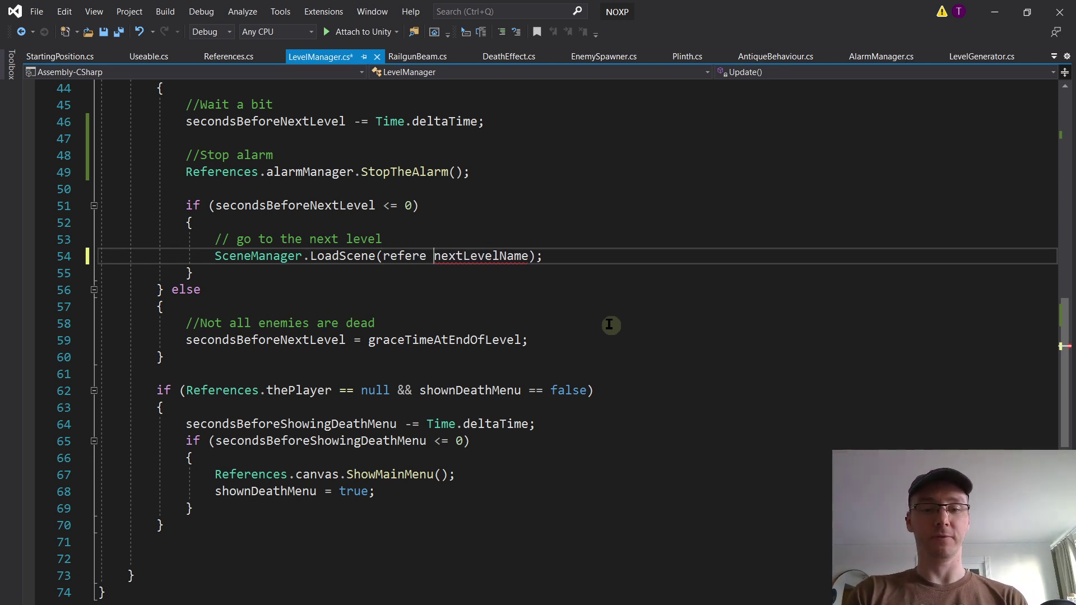
type("nce")
key("ctrl+space")
key("Tab")
type(".")
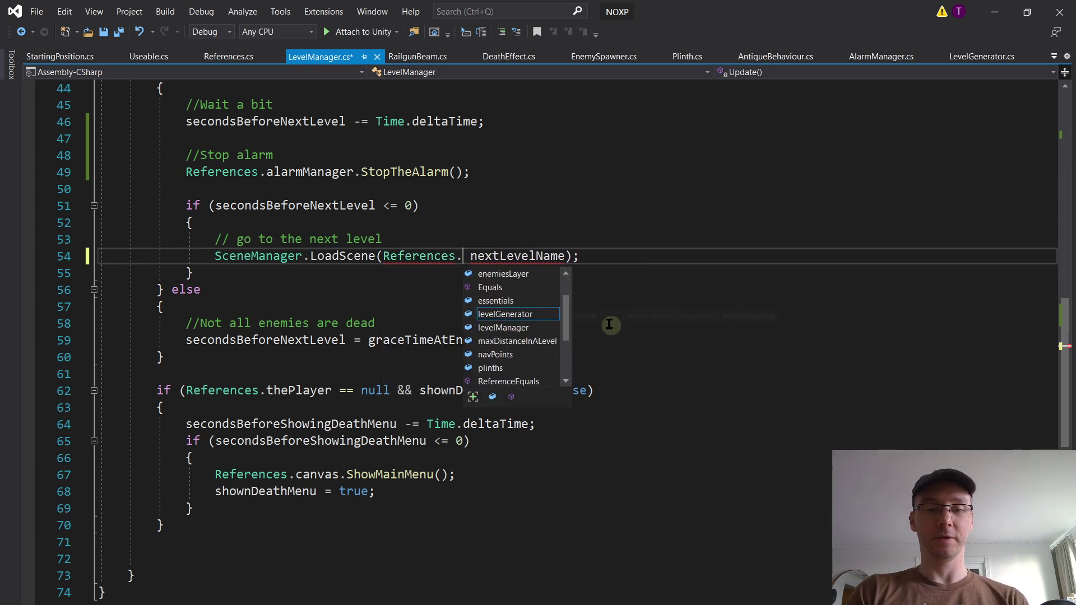
type("l")
key("Tab")
type(".")
key("Delete")
left_click(609, 324)
key("ctrl+s")
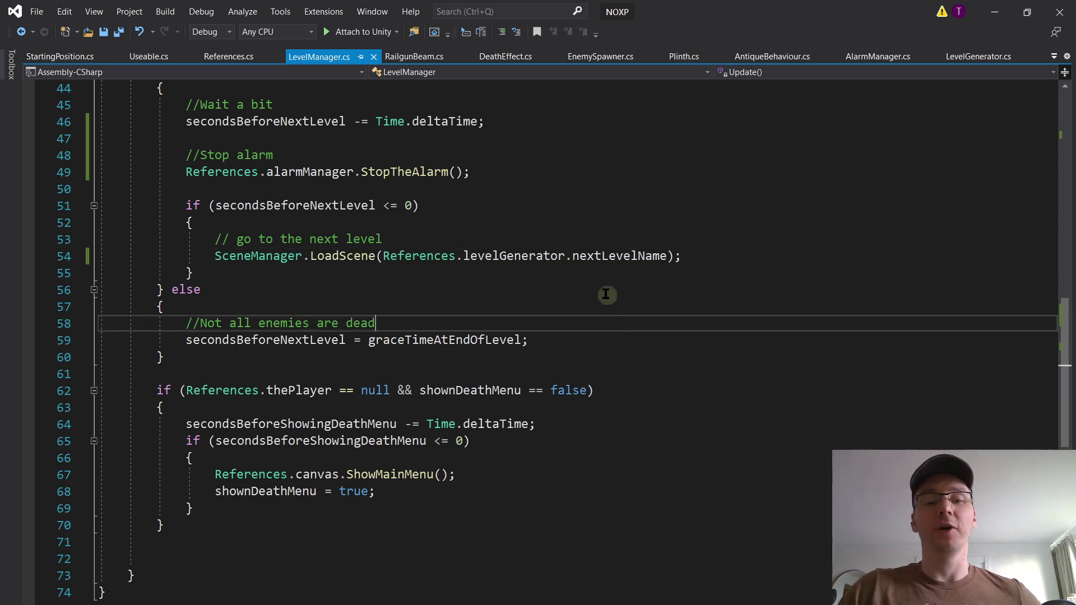
left_click(608, 274)
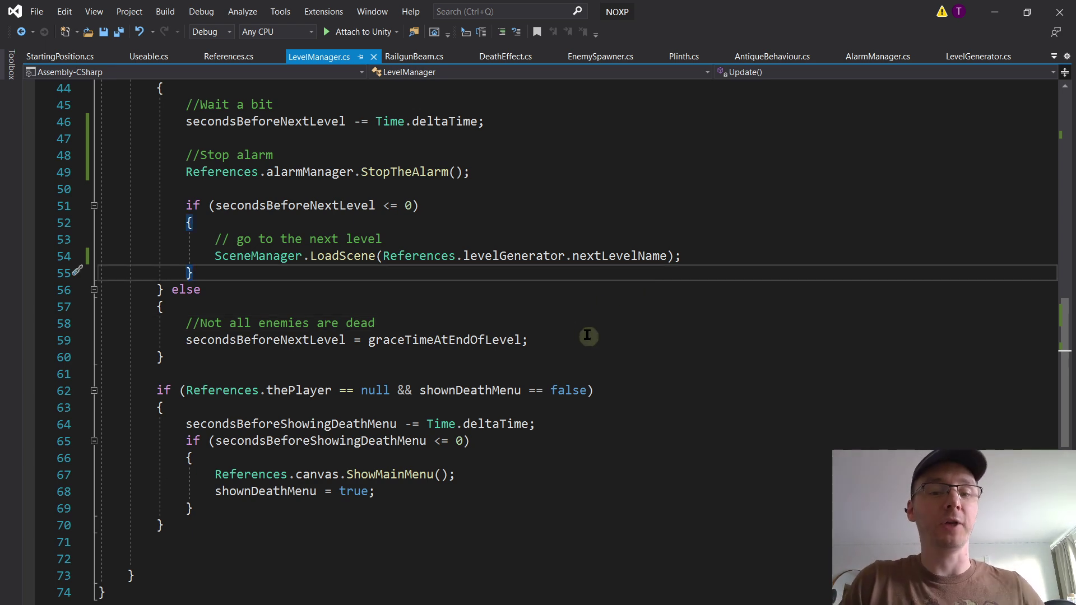
scroll(585, 336, "up", 3)
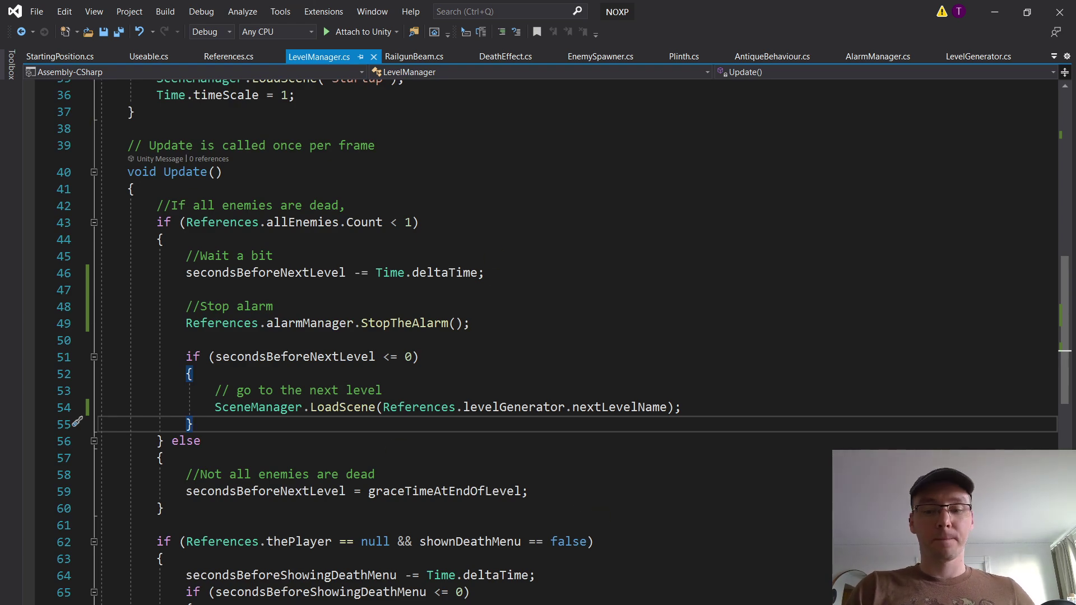
Step: Switch to Unity, set Next Level Name to Level 1 on the Level 2 scene's Level Generator, and save the scene
key("alt+Tab")
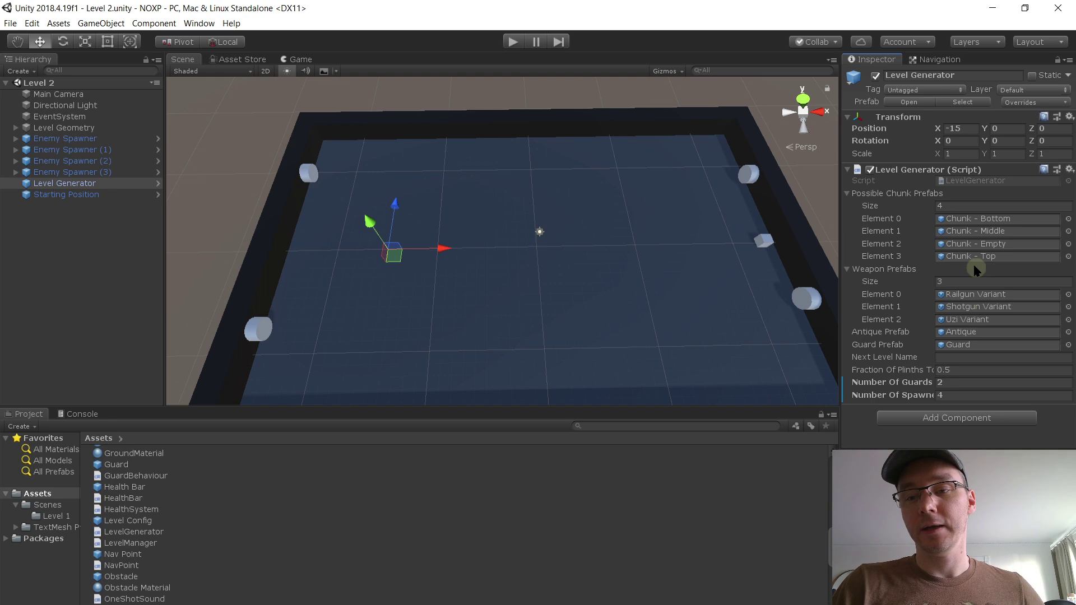
left_click(974, 357)
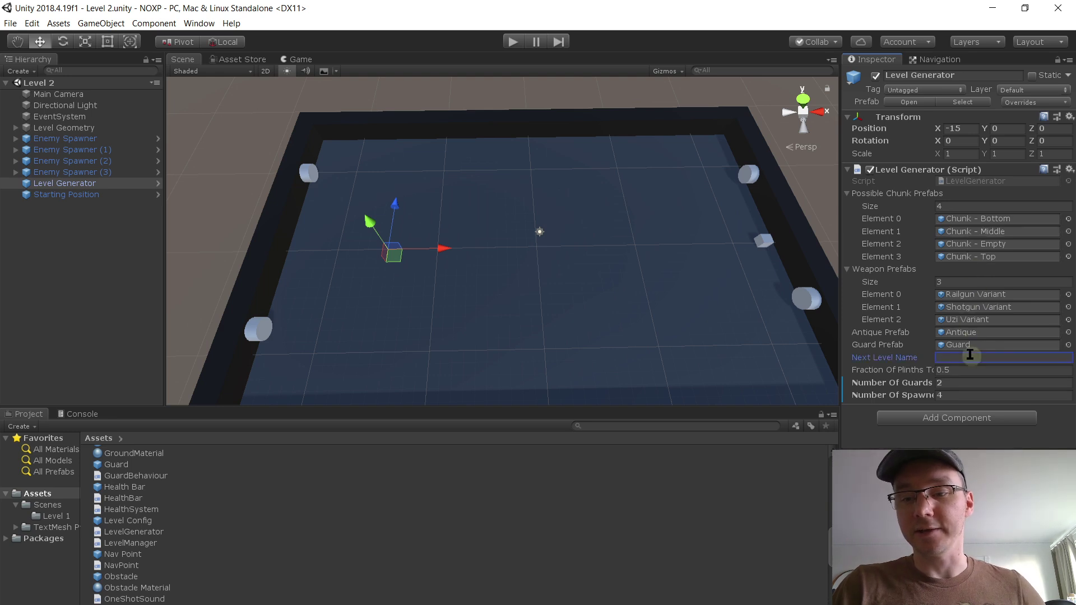
type("Level 1")
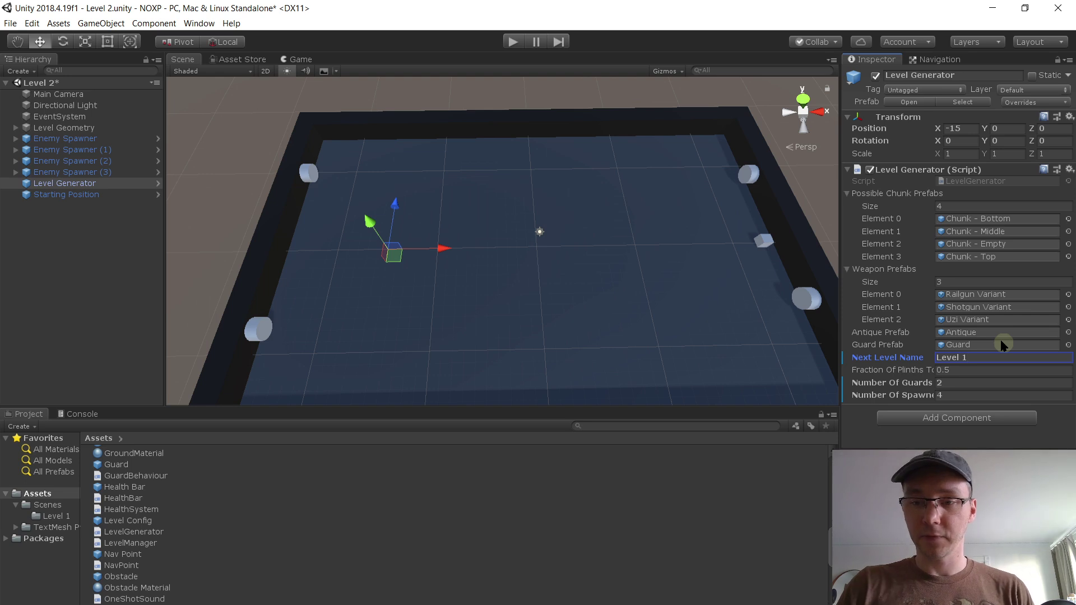
key("ctrl+s")
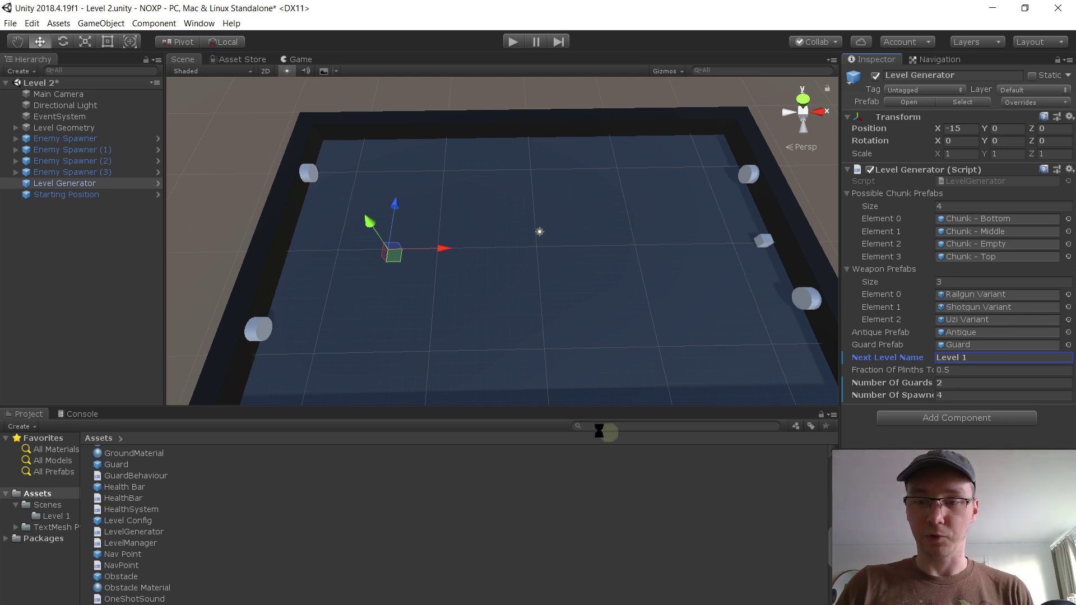
Step: Open the Level 1 scene, set its Level Generator's Next Level Name to Level 2, and save the scene
left_click(55, 506)
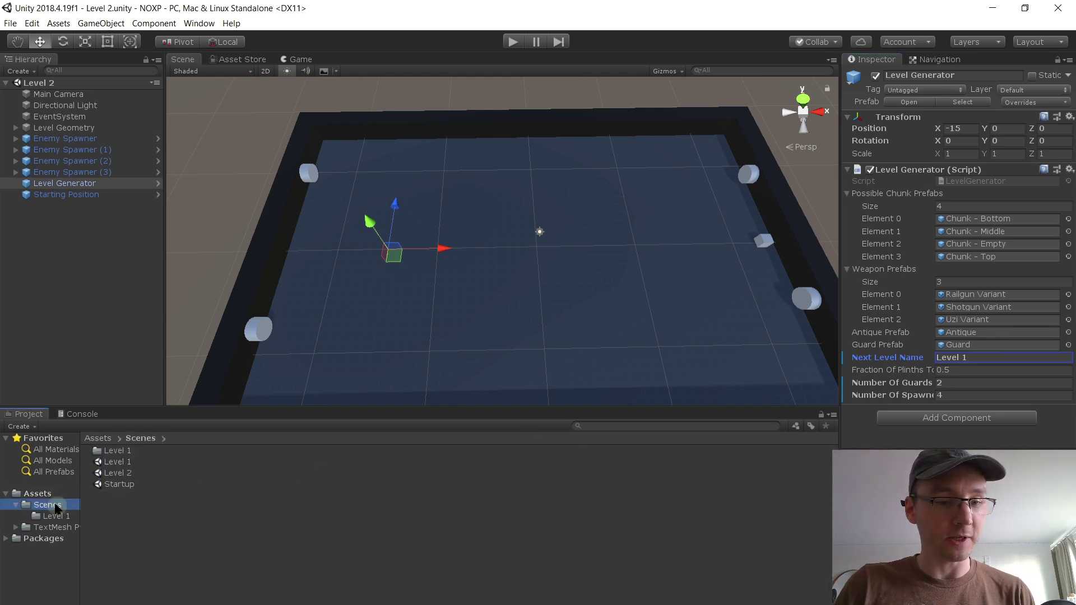
double_click(133, 463)
left_click(97, 149)
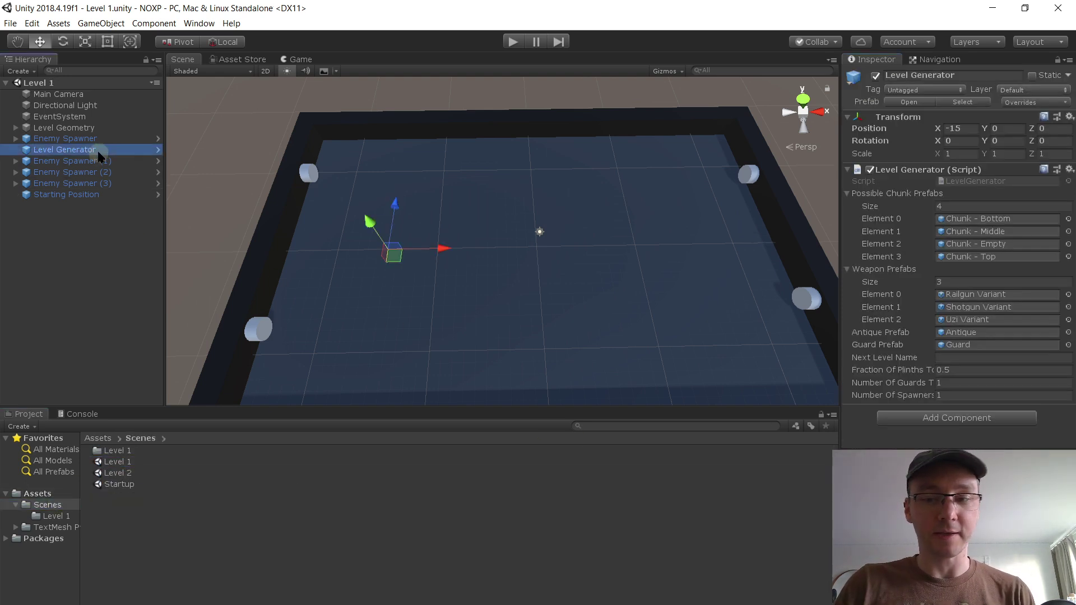
left_click(973, 356)
type("LEvel 2")
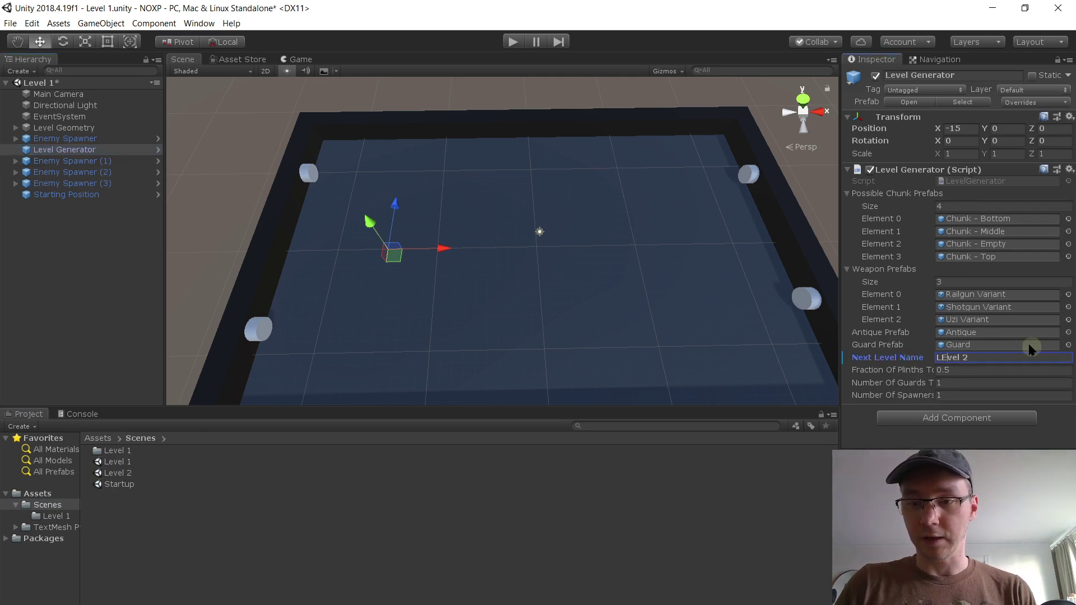
key("Return")
key("ctrl+s")
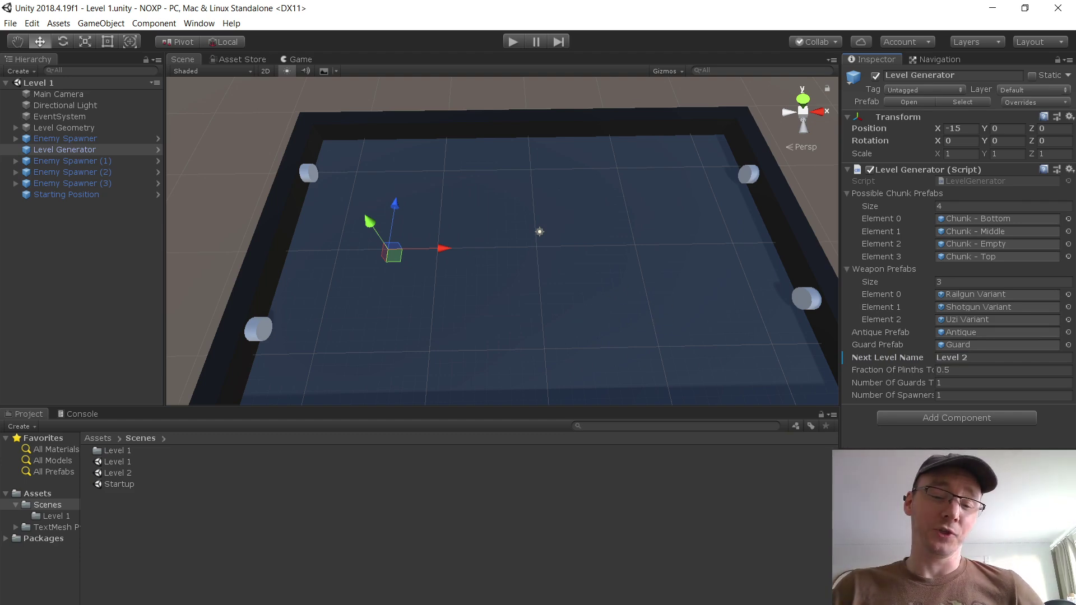
Step: Switch to Visual Studio and look through the LevelGenerator script down to the end of its Start method
left_click(615, 604)
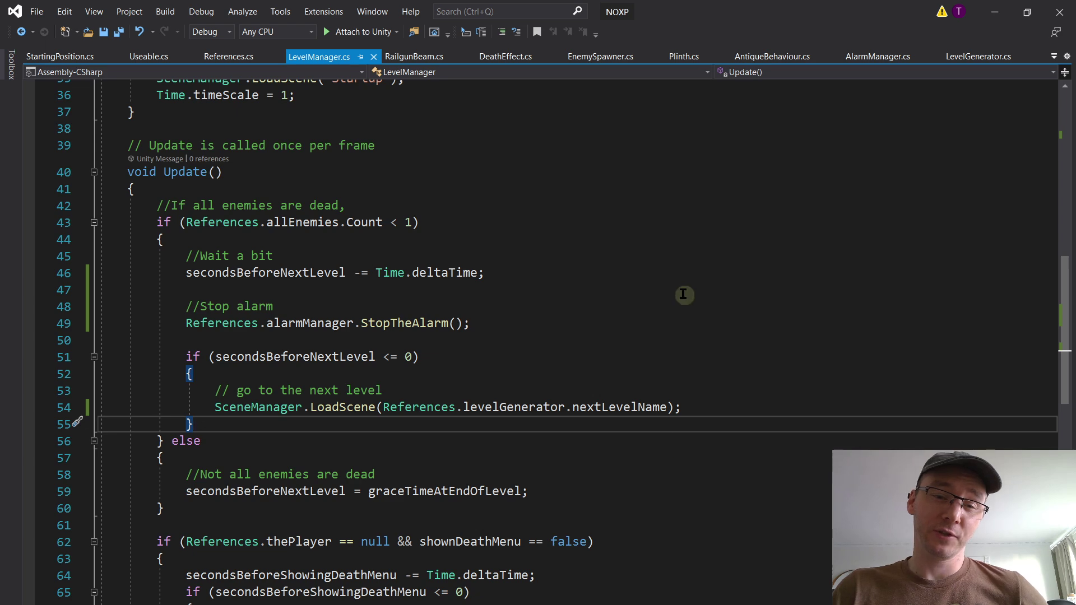
scroll(683, 295, "up", 1)
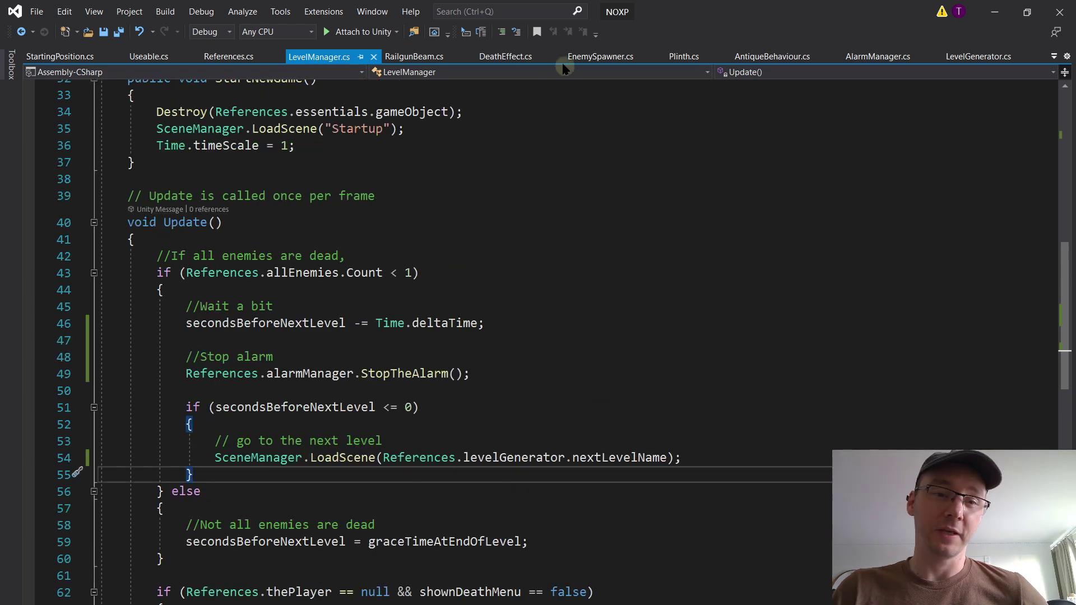
left_click(969, 59)
scroll(513, 295, "down", 6)
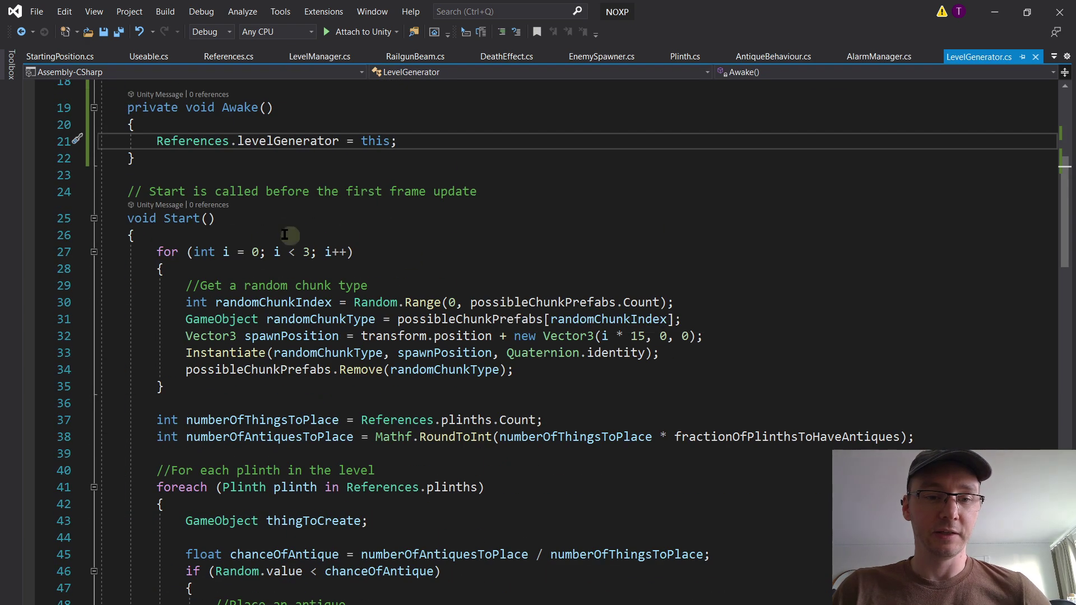
scroll(258, 319, "down", 9)
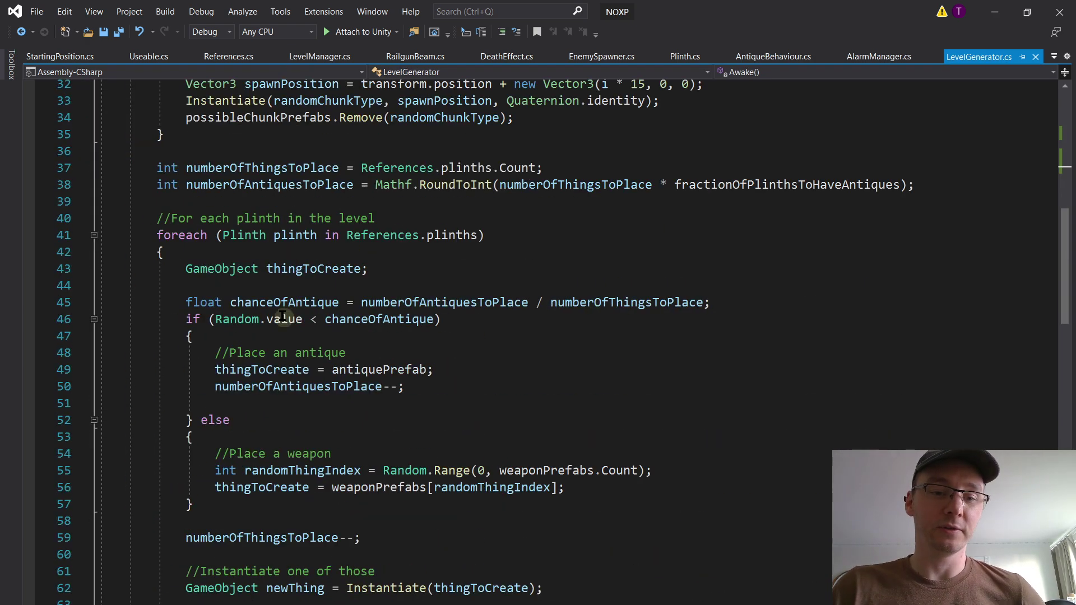
scroll(302, 300, "down", 9)
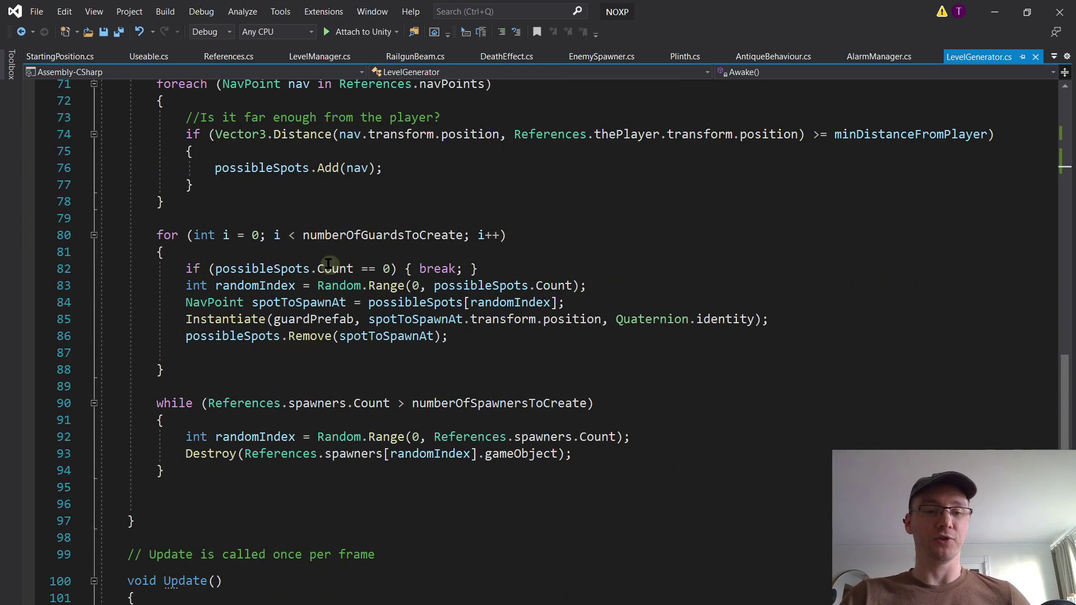
left_click(225, 467)
key("Return")
key("Return")
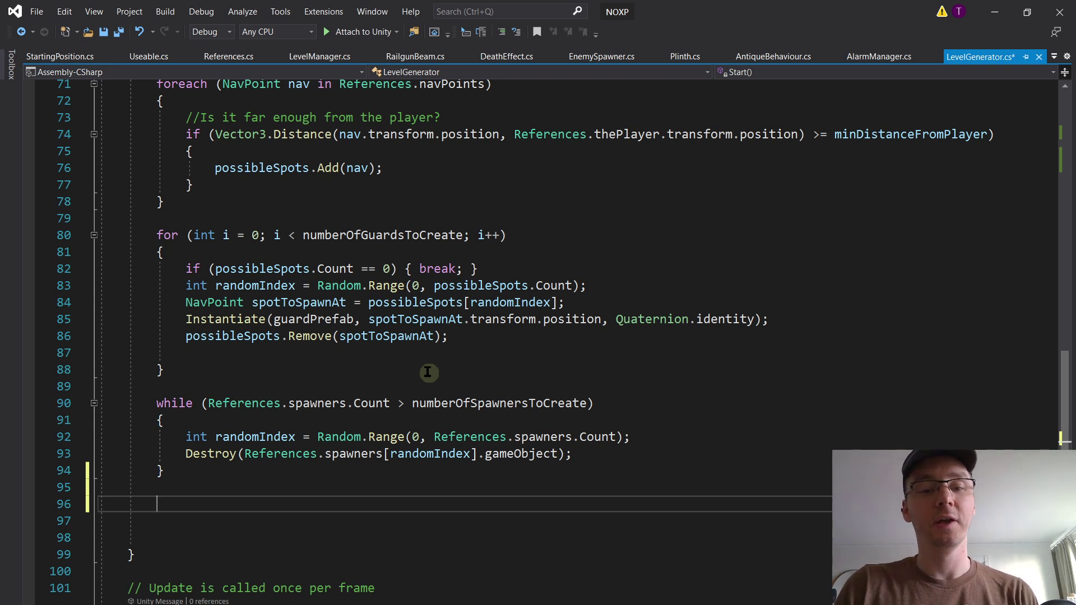
type("Re")
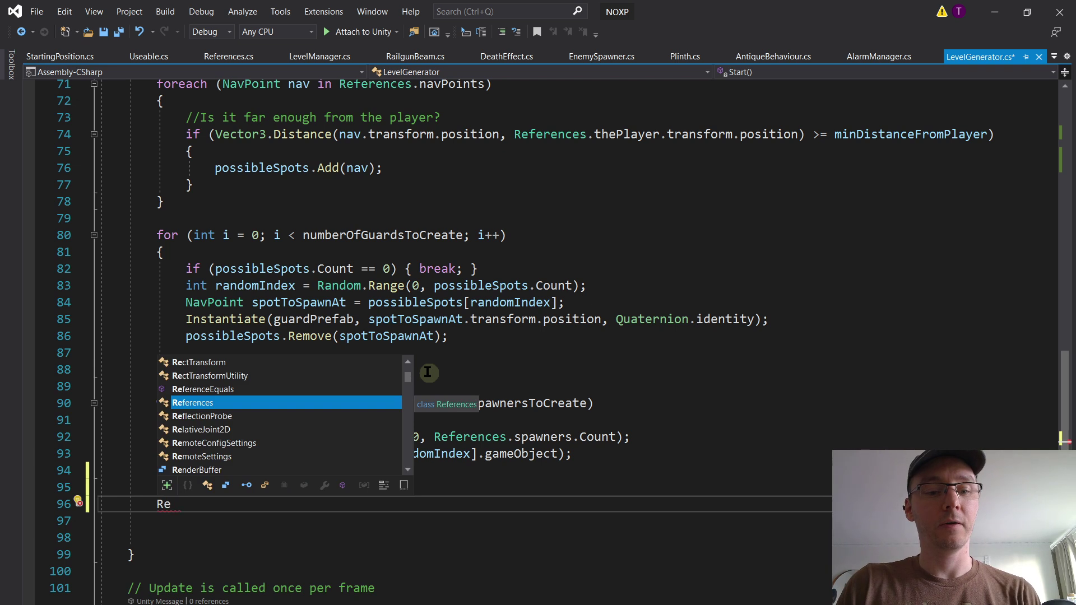
key("Tab")
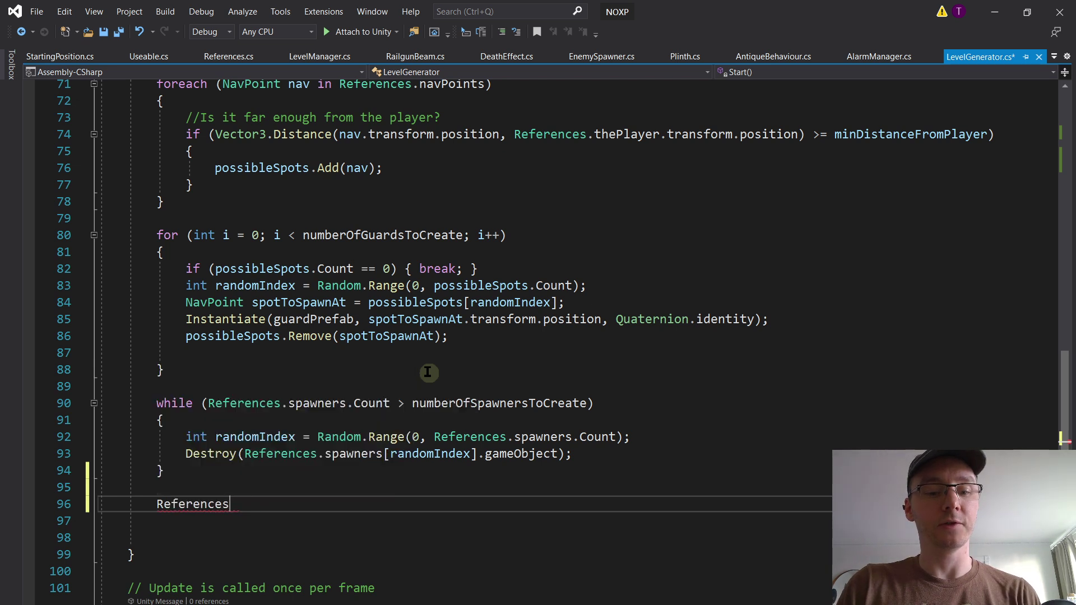
key("shift+Up")
key("BackSpace")
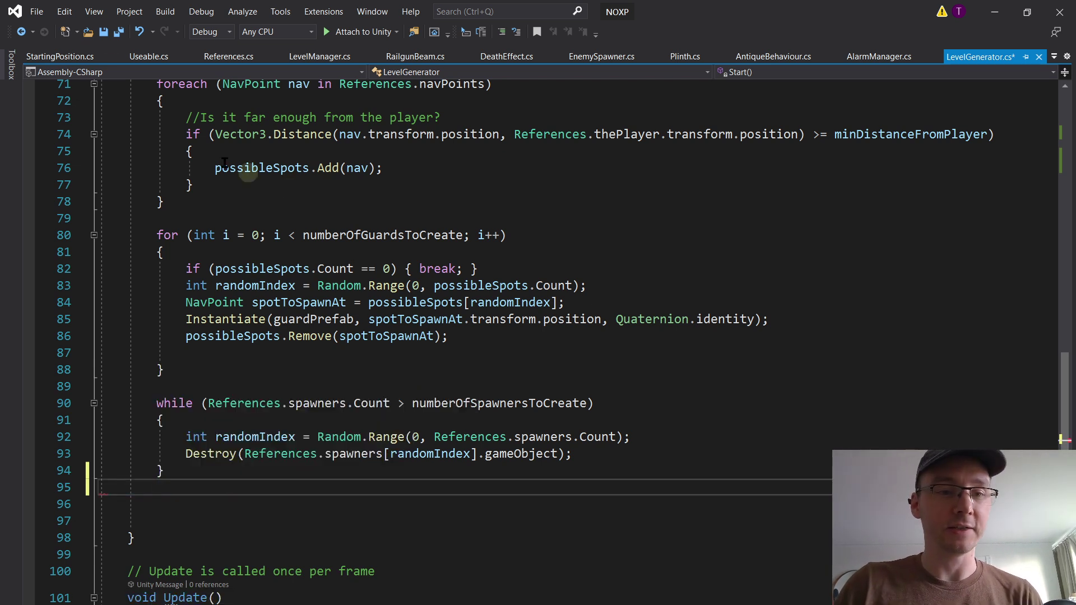
Step: Cut the References.alarmManager.SetUpLevel(3); line from LevelManager's Start method
left_click(321, 56)
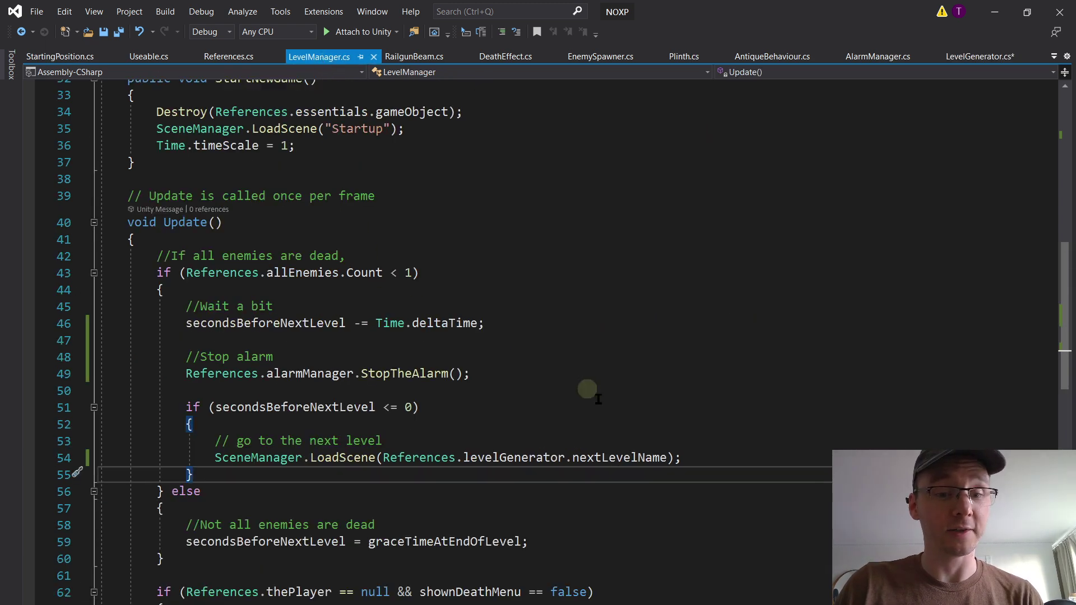
scroll(516, 393, "down", 2)
scroll(504, 387, "up", 10)
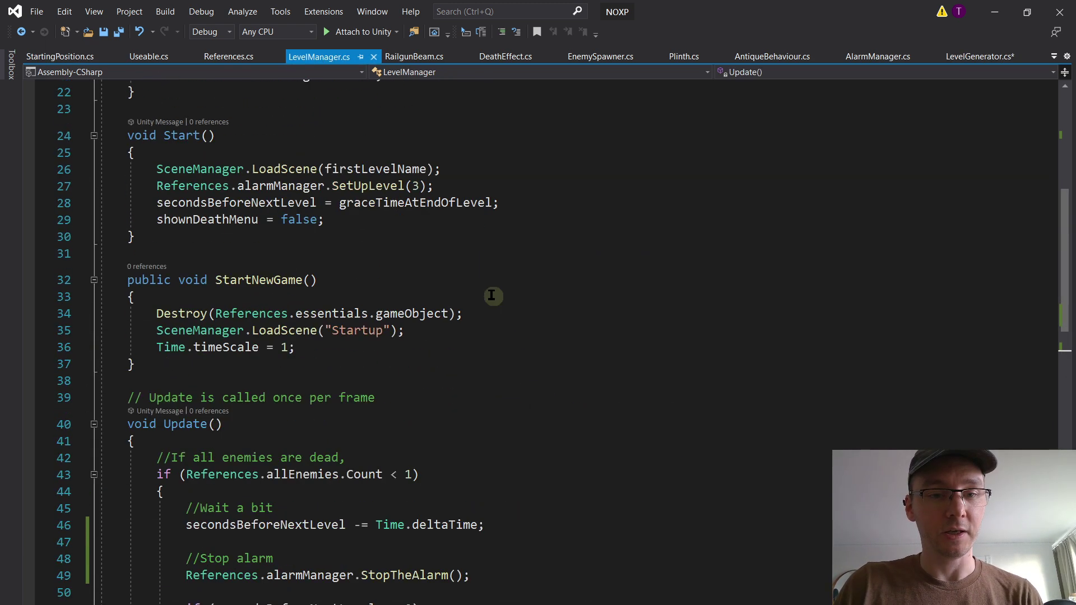
scroll(460, 391, "down", 1)
left_click_drag(454, 376, 457, 389)
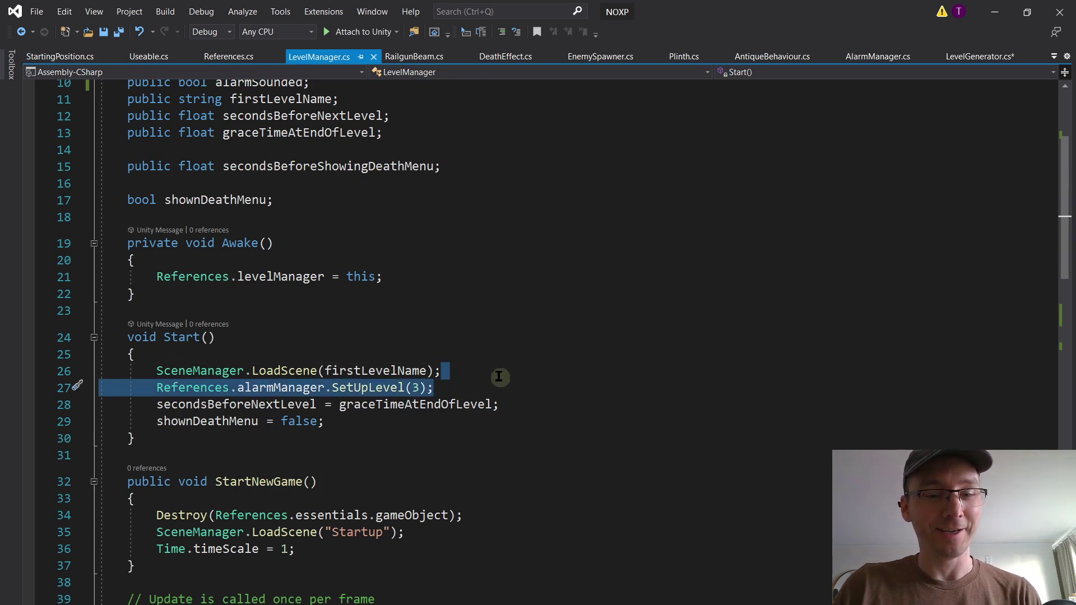
key("Delete")
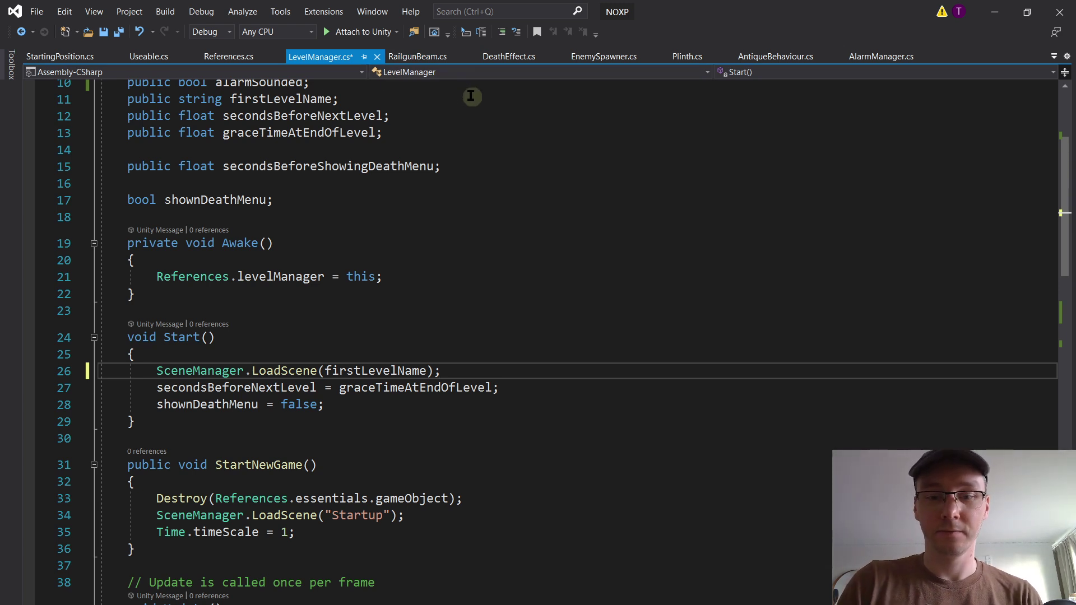
Step: Reopen LevelGenerator.cs and insert References.alarmManager.SetUpLevel(3); after the spawner-removal while loop at the end of Start
key("ctrl+t")
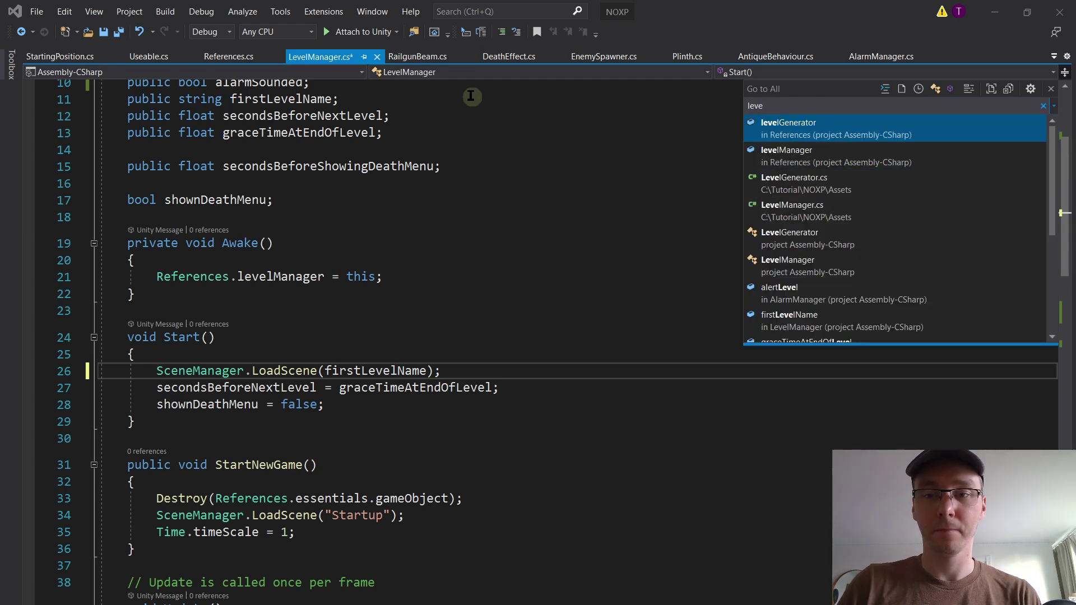
left_click(822, 182)
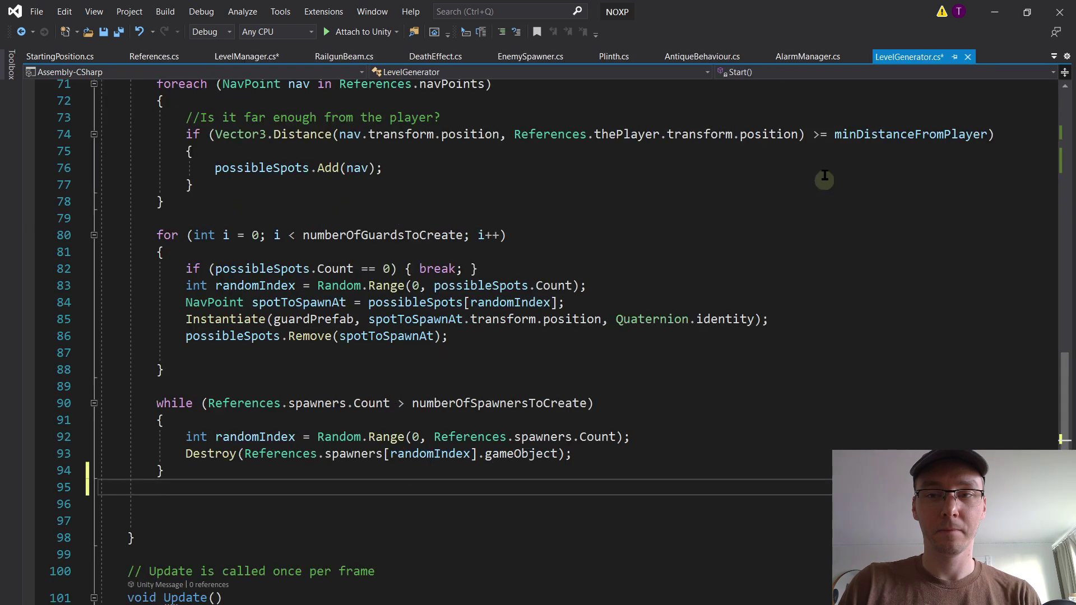
left_click_drag(908, 57, 542, 60)
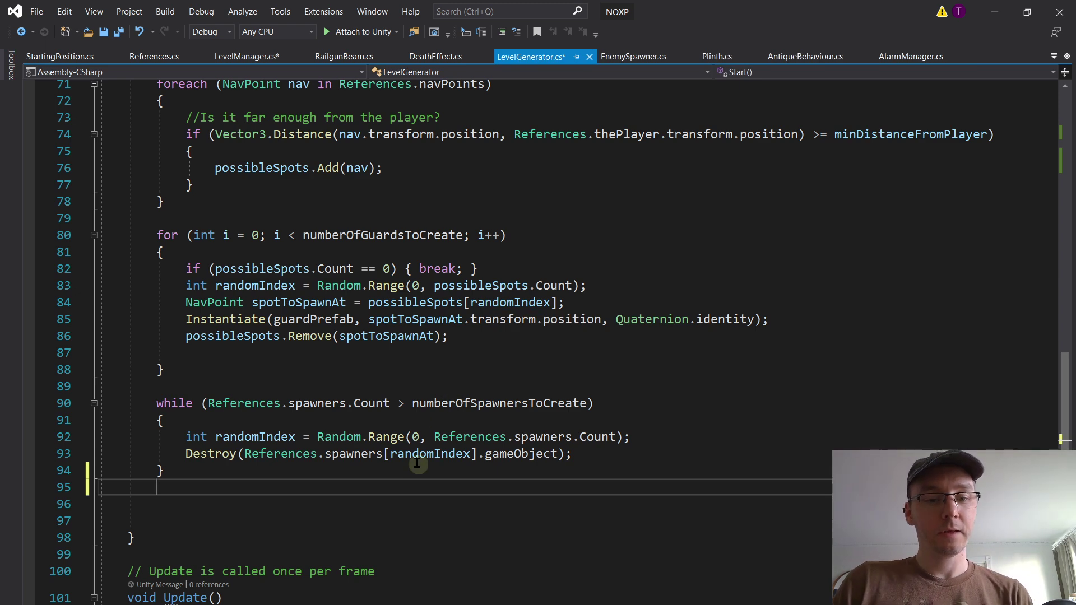
key("Return")
type("References.alarmManager.SetUpLevel(3);")
Step: Move the public string nextLevelName declaration above the prefab fields at the start of the LevelGenerator class
scroll(467, 504, "down", 4)
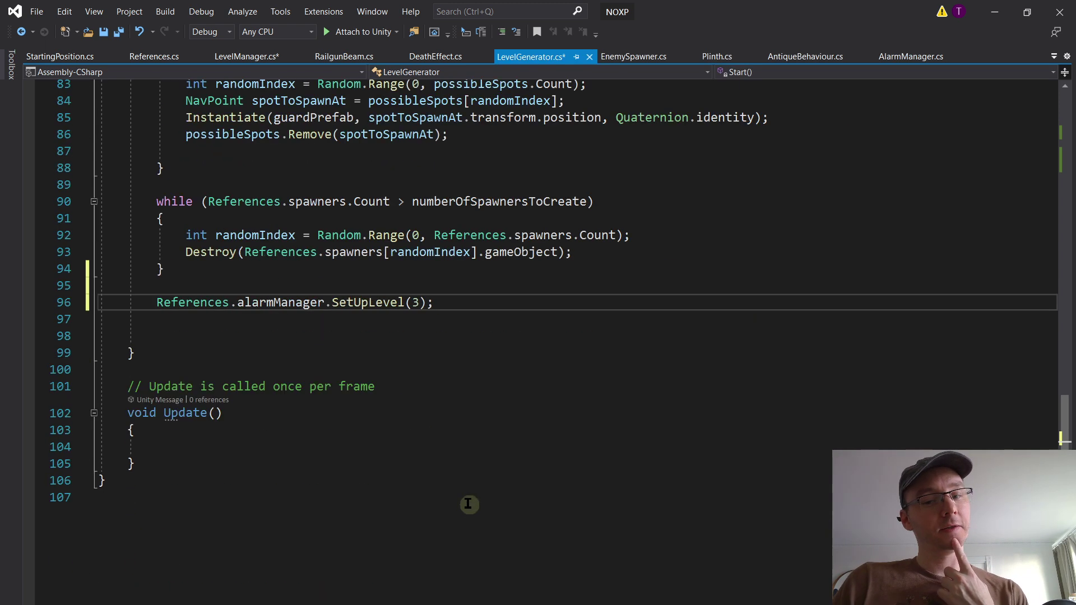
scroll(469, 504, "up", 4)
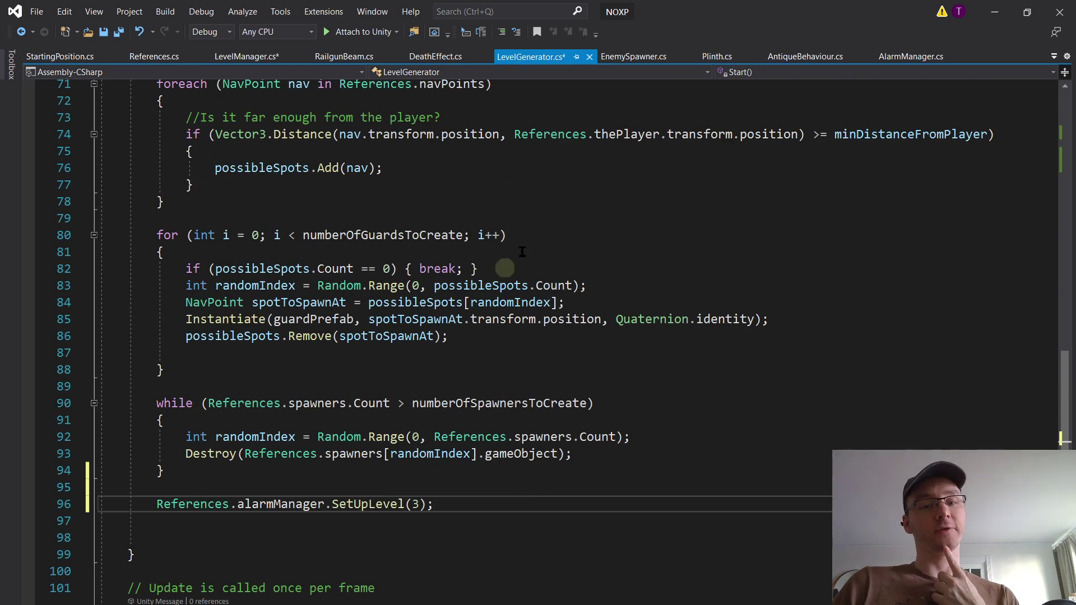
scroll(434, 337, "up", 5)
scroll(434, 336, "up", 15)
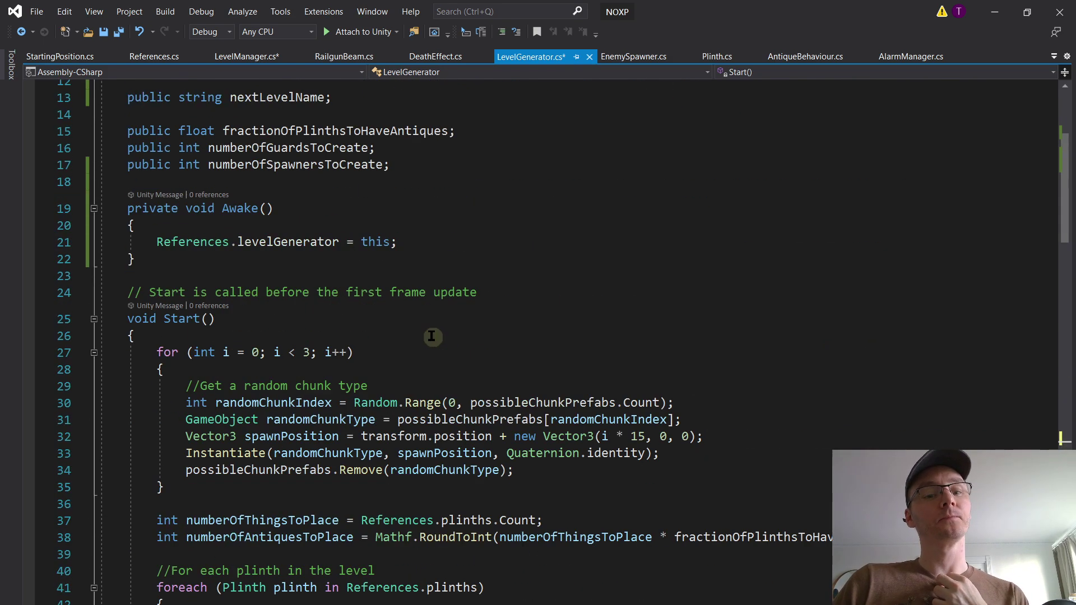
scroll(432, 336, "down", 3)
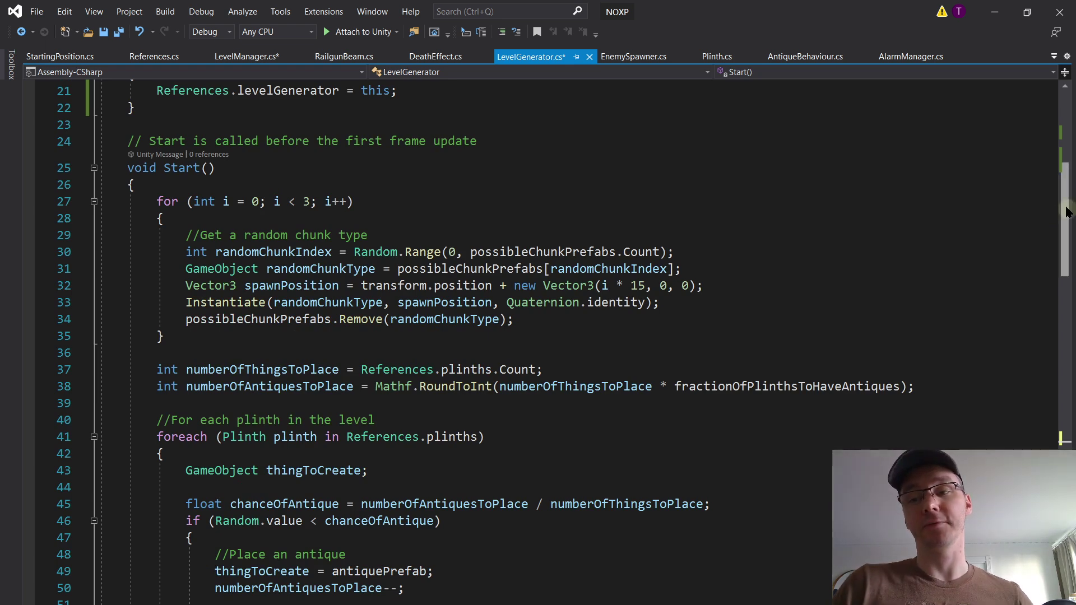
left_click_drag(1066, 212, 1054, 132)
left_click(411, 270)
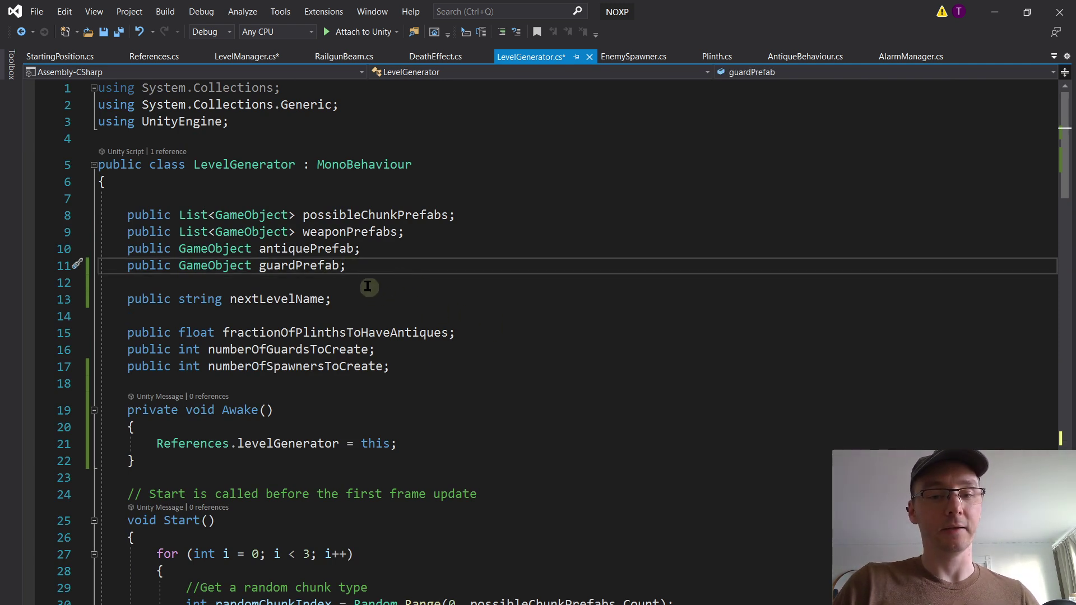
left_click_drag(367, 266, 372, 297)
key("ctrl+x")
left_click(302, 200)
key("ctrl+v")
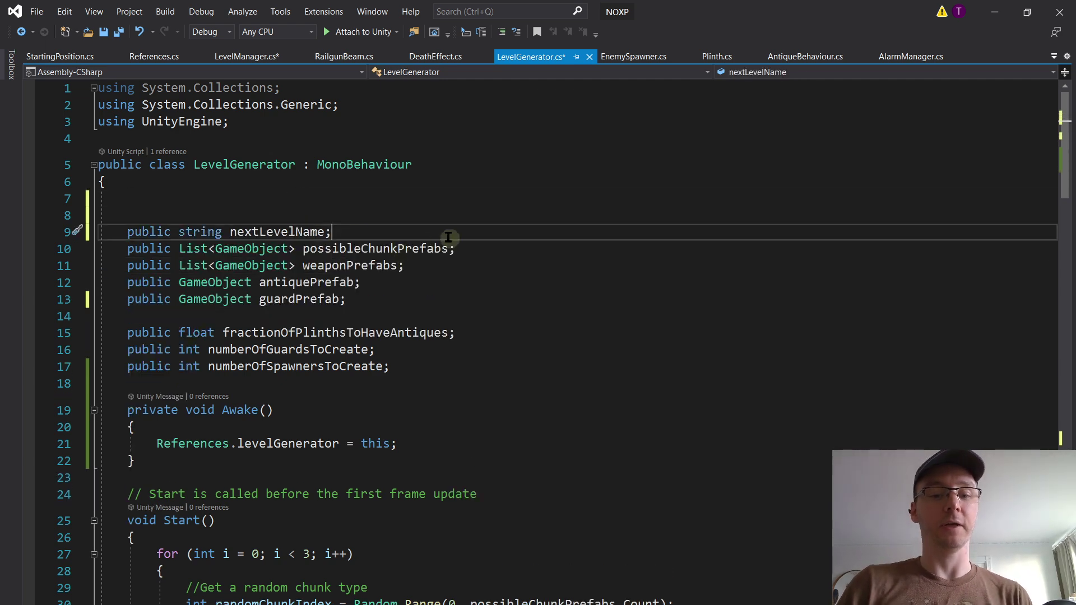
Step: Declare public int alarmLevels; directly below nextLevelName, with a blank line before the prefab fields
key("Return")
key("Return")
key("Up")
type("public in")
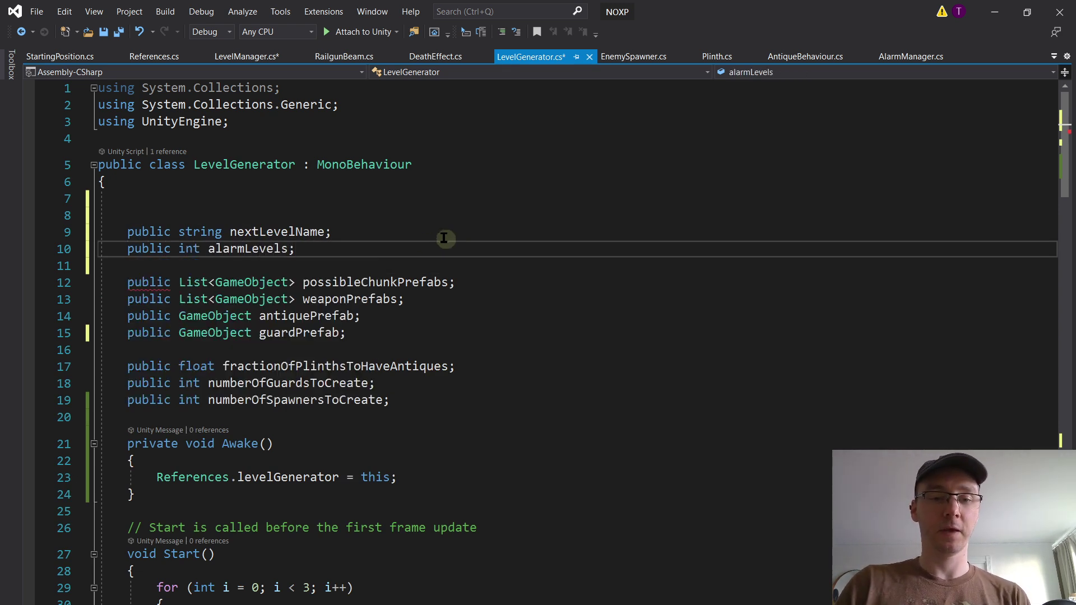
Step: Replace the 3 in LevelGenerator's SetUpLevel call with alarmLevels and save the script
double_click(263, 248)
scroll(317, 289, "down", 7)
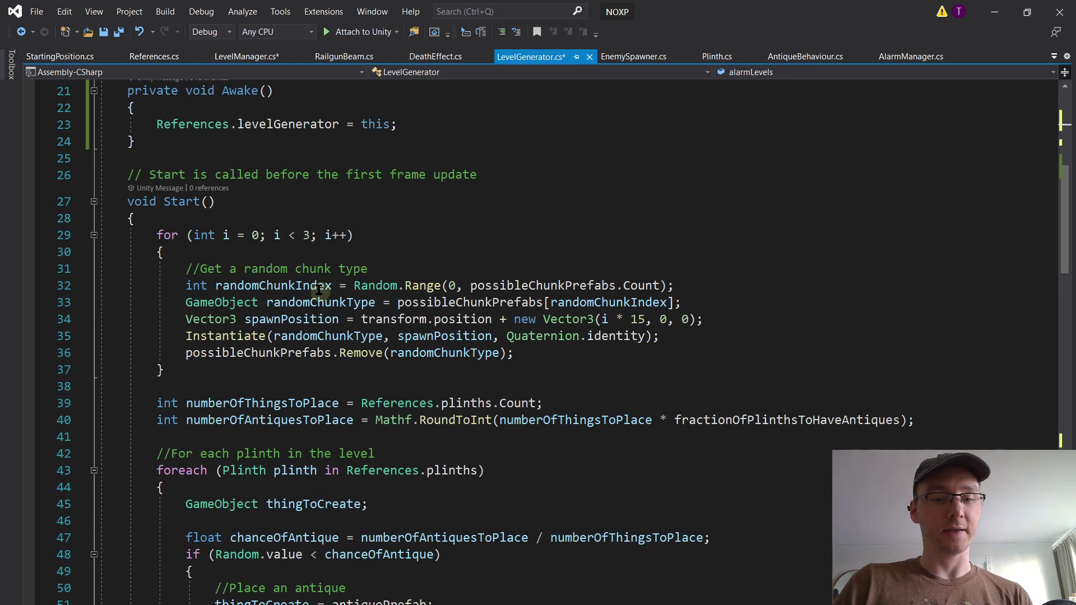
scroll(318, 289, "down", 20)
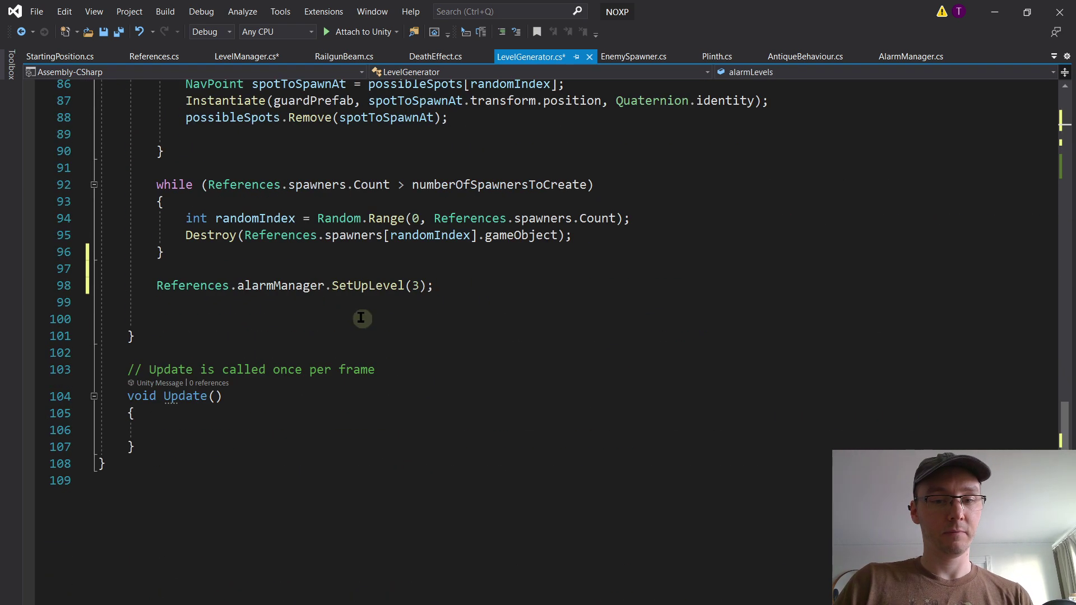
left_click(426, 285)
key("ctrl+v")
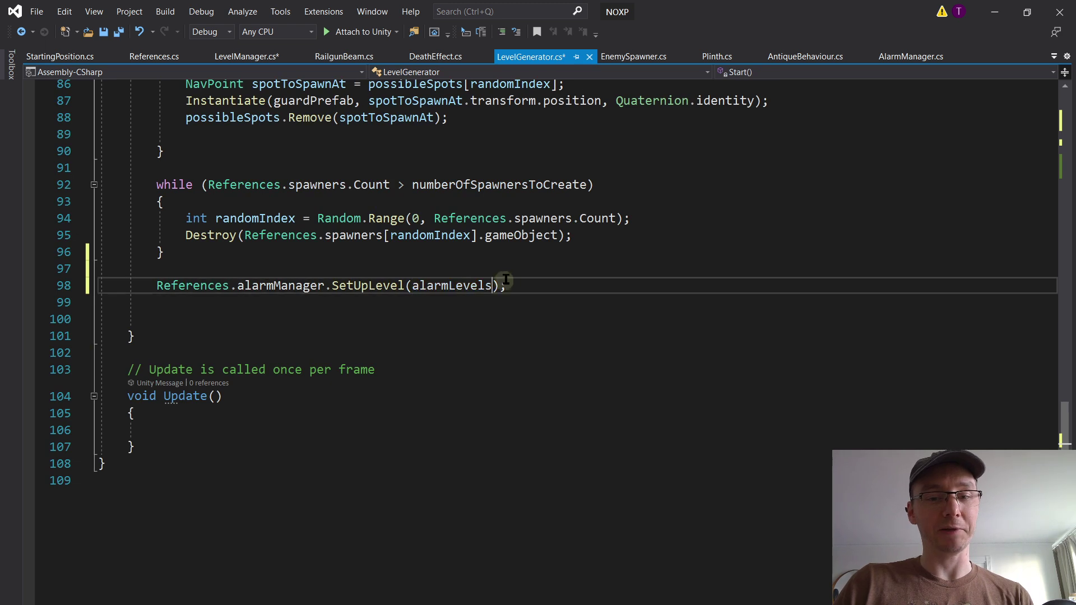
key("ctrl+s")
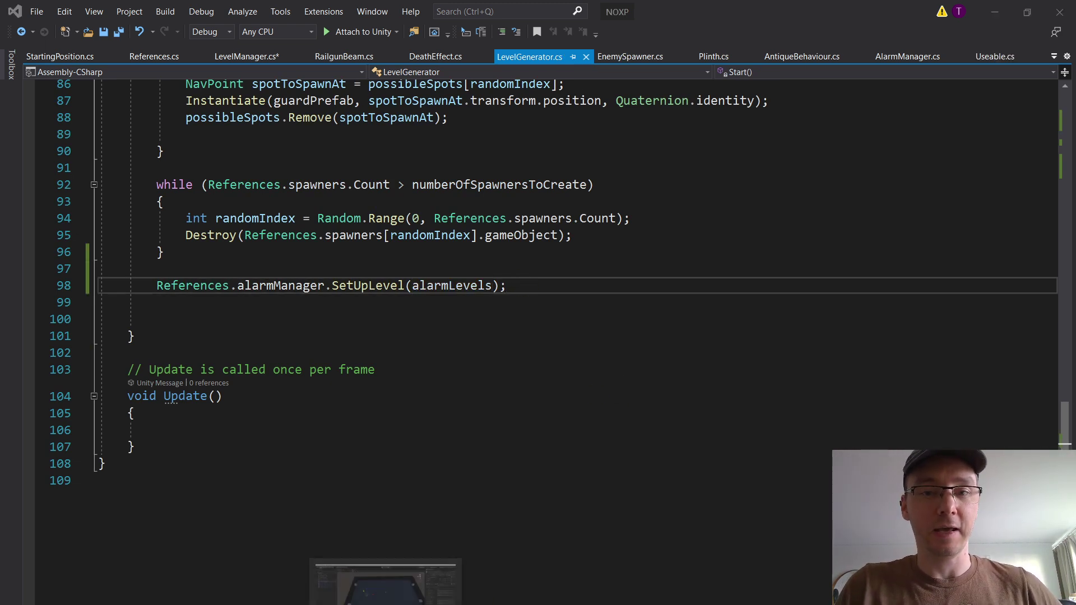
Step: Switch to Unity and set Alarm Levels to 3 on the Level 1 scene's Level Generator
left_click(385, 604)
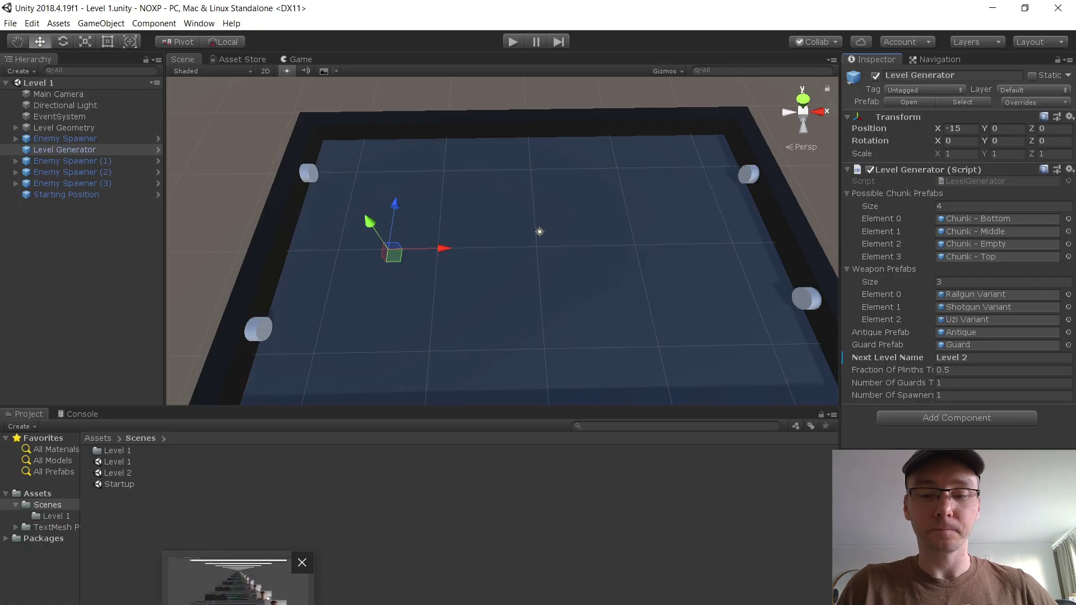
left_click(238, 604)
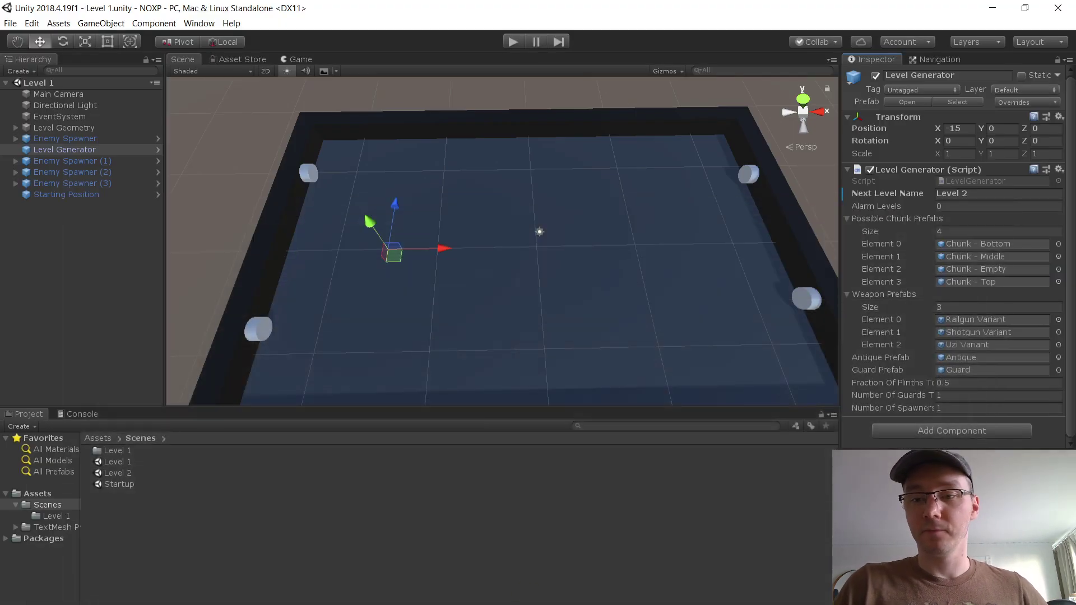
left_click(954, 206)
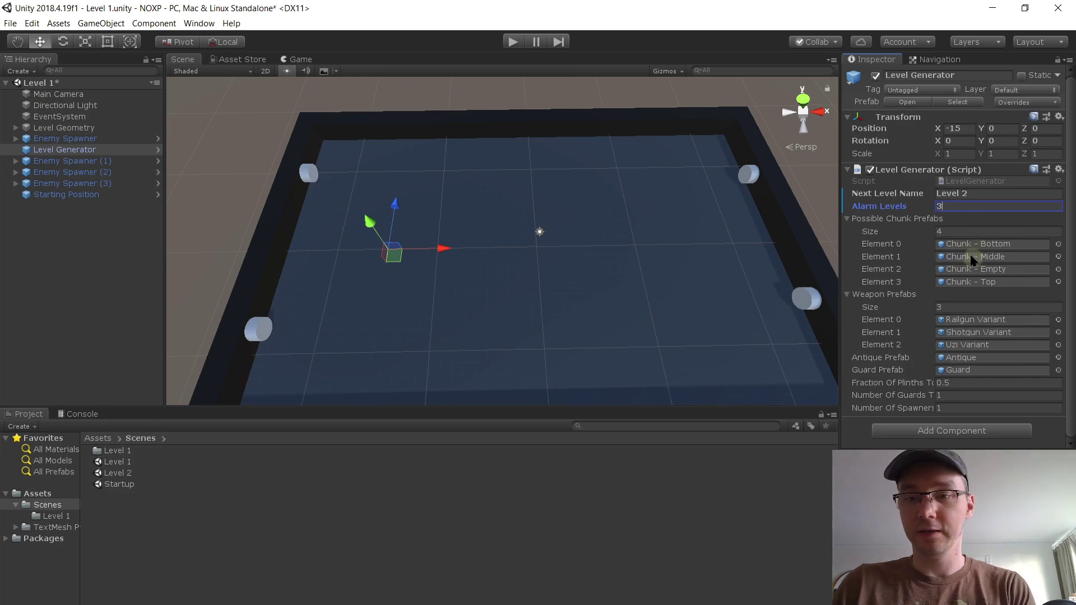
Step: Open the Level 2 scene, saving the Level 1 changes, and set its Level Generator's Alarm Levels to 4
double_click(123, 472)
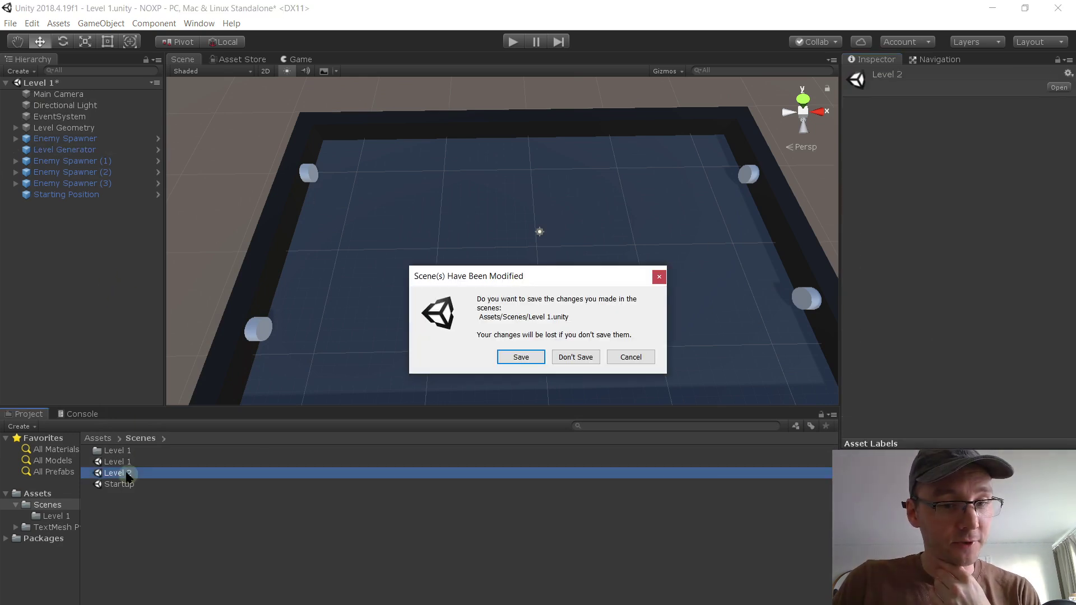
left_click(520, 357)
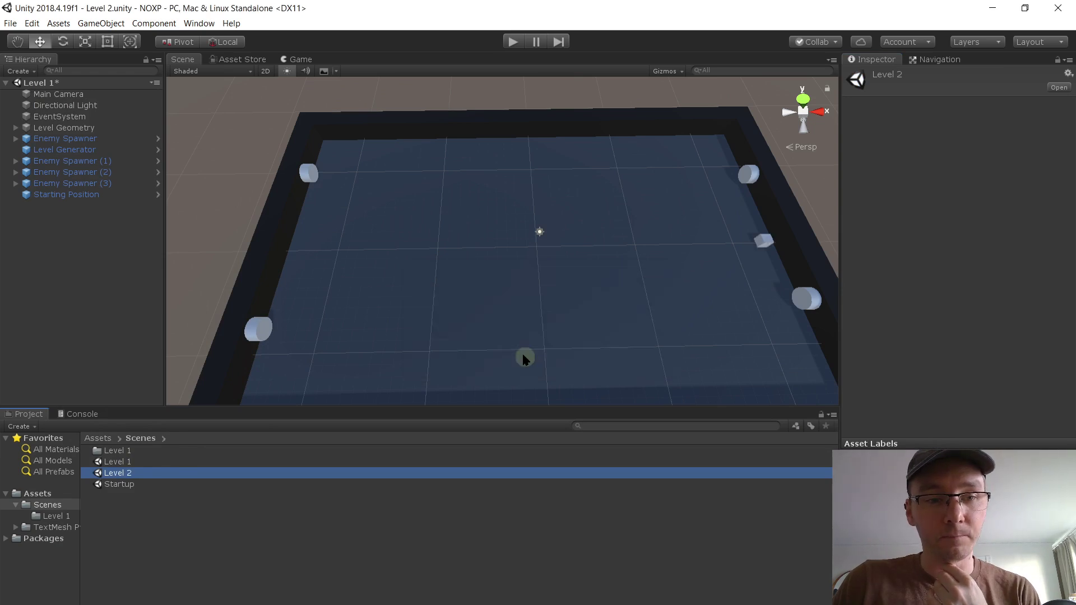
left_click(84, 185)
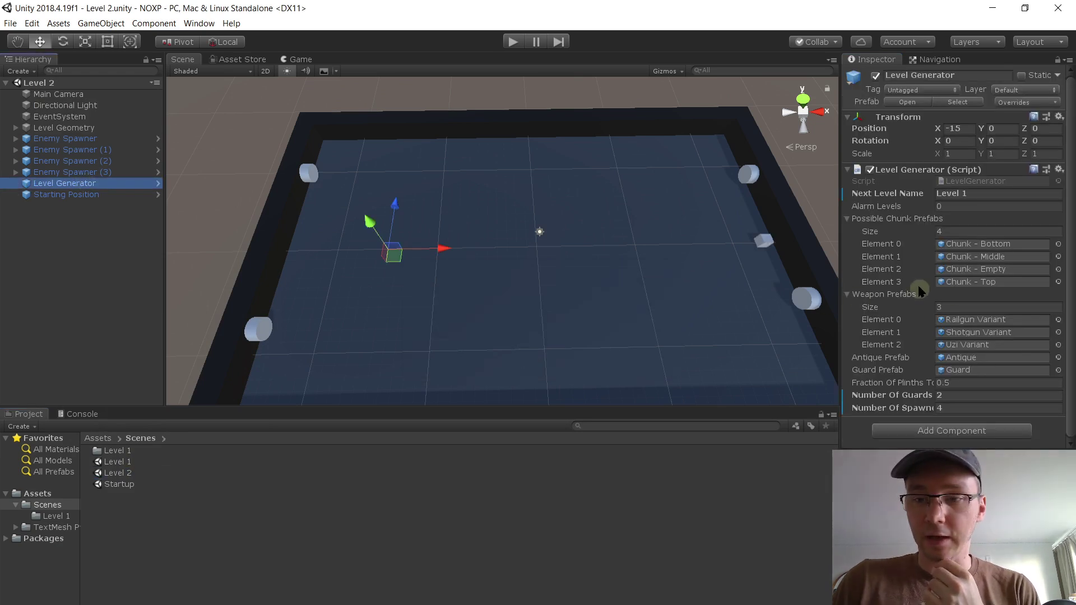
left_click(958, 208)
type("4")
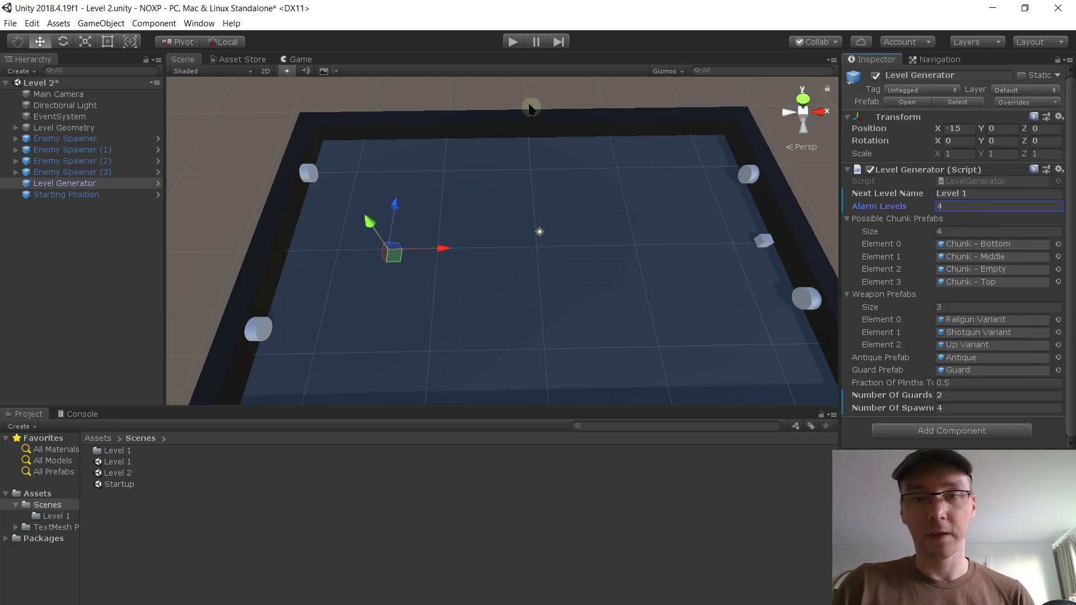
Step: Open the Startup scene from the Scenes folder, saving the changes made to Level 2
left_click(133, 485)
double_click(133, 485)
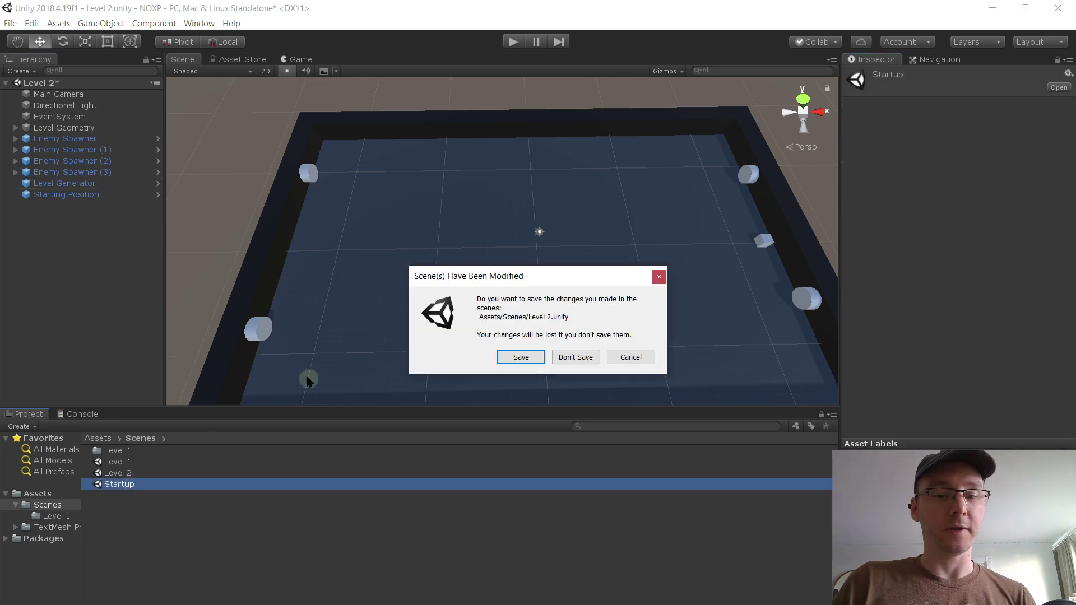
left_click(521, 357)
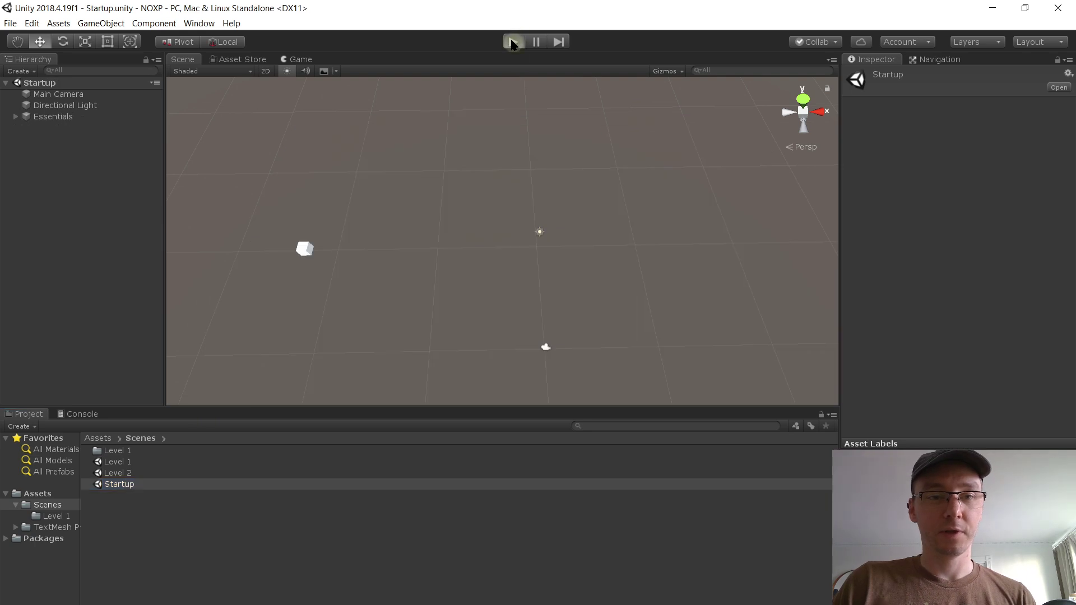
Step: Run the game from Startup, inspect the objects under Level 1 in the running hierarchy, and stop the game
key("ctrl+p")
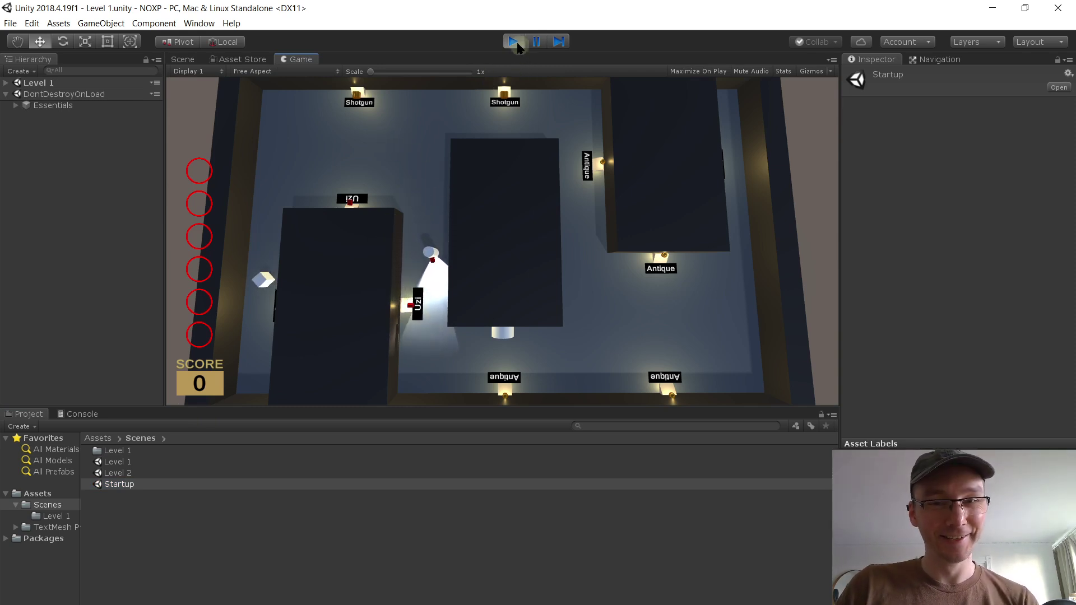
left_click(5, 83)
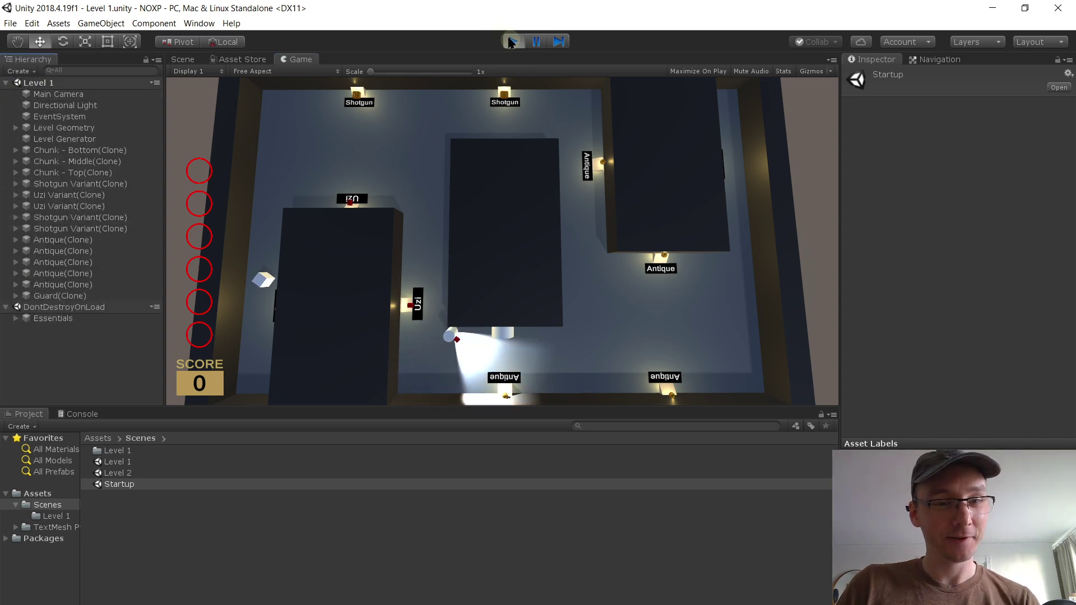
left_click(511, 43)
Step: Switch to Visual Studio, save the LevelManager script, and return to Unity
key("alt+Tab")
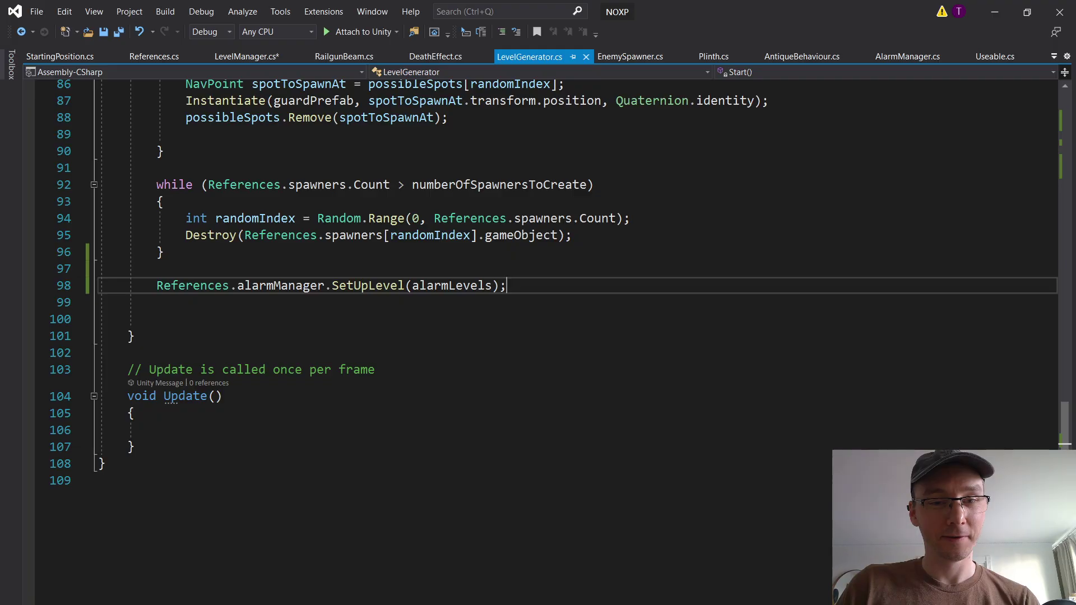
left_click(247, 56)
key("ctrl+s")
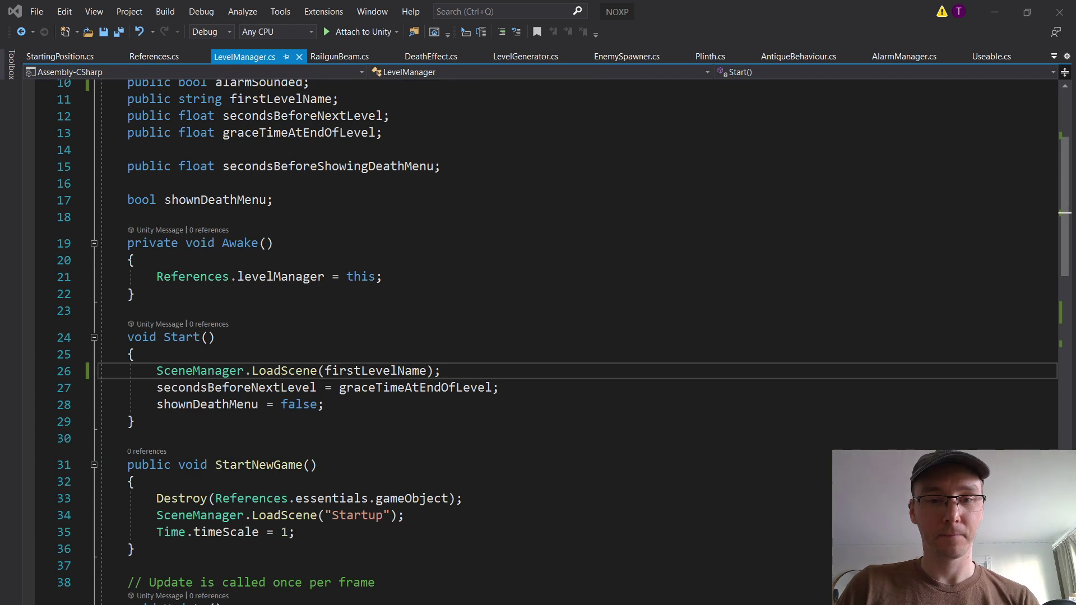
key("alt+Tab")
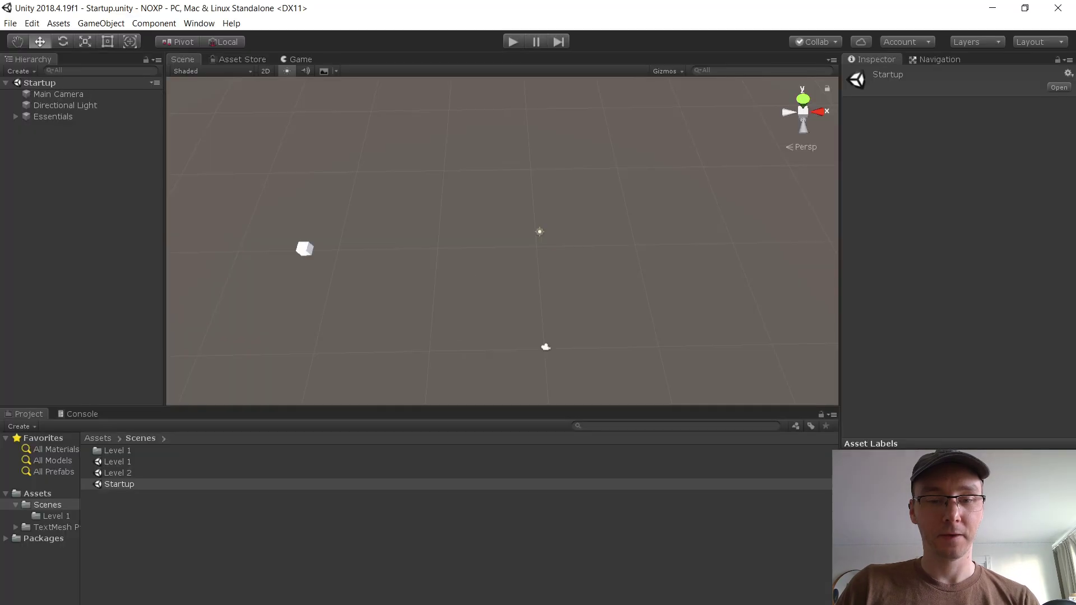
Step: Run the game again and play through Level 1, tripping the alarm and shooting the enemies to test the transition to the next level
left_click(513, 42)
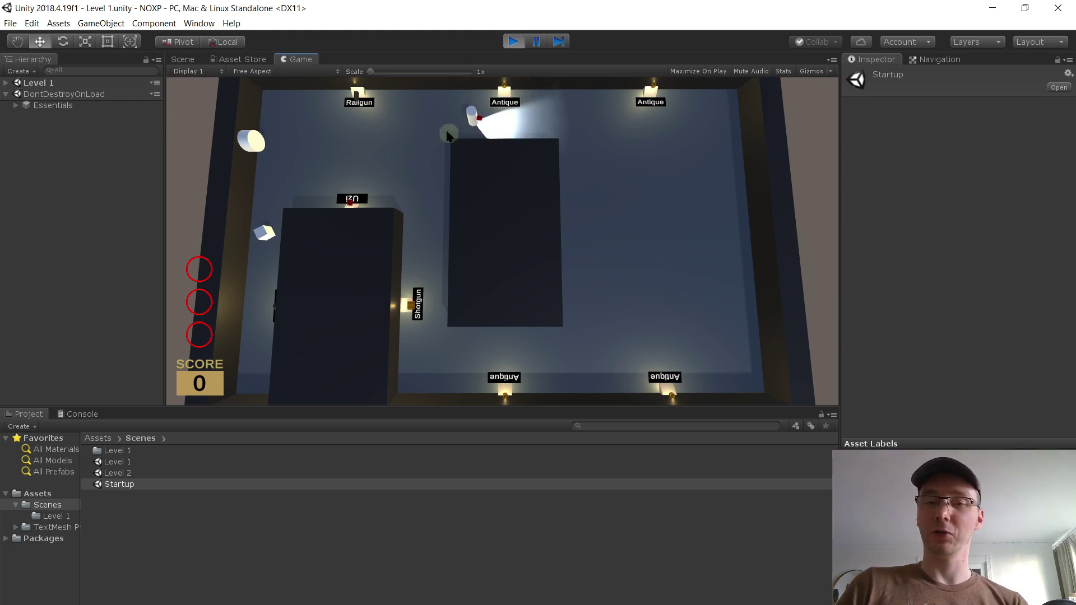
key("w")
key("d")
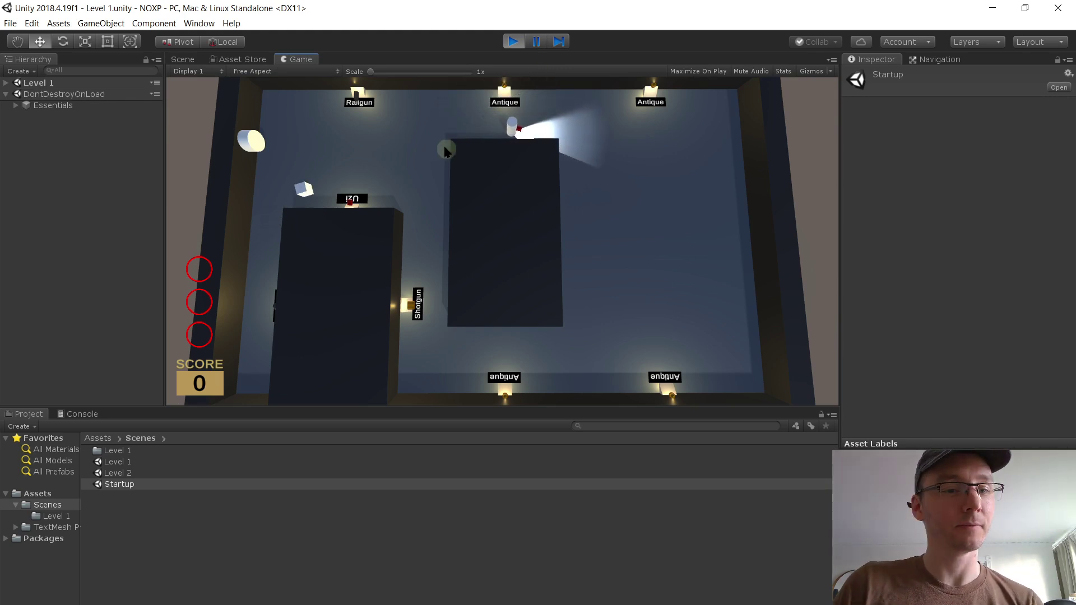
key("d")
key("w")
key("w")
key("d")
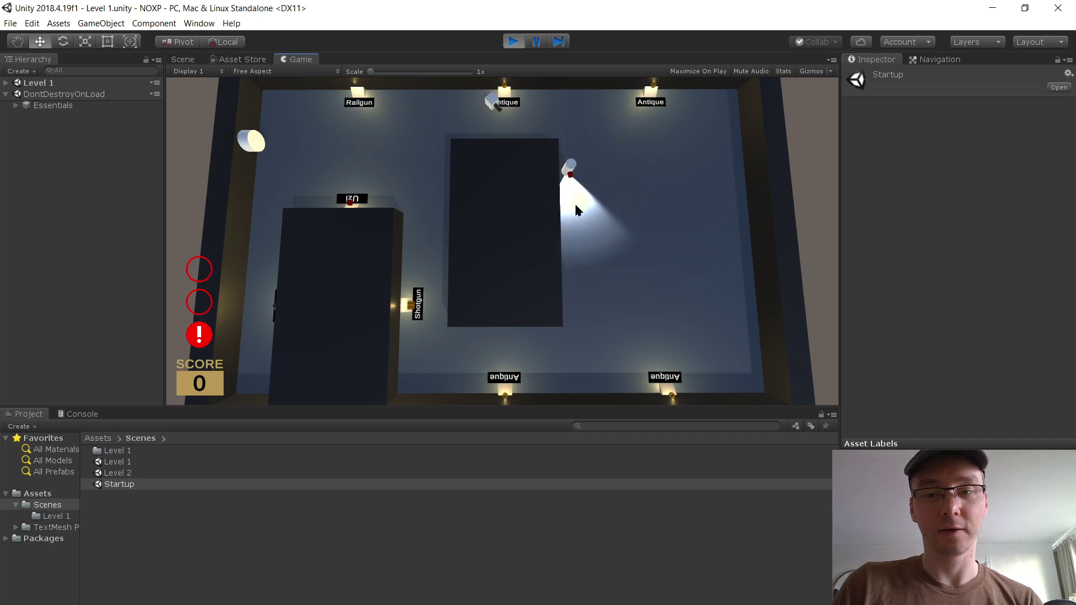
key("d")
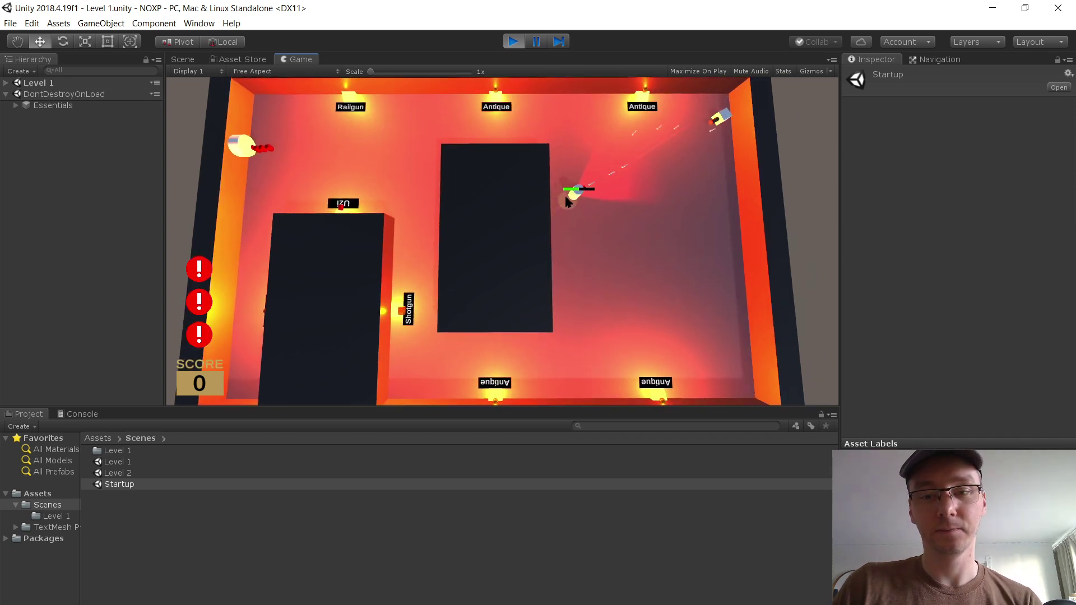
key("s")
left_click(564, 195)
key("a")
key("w")
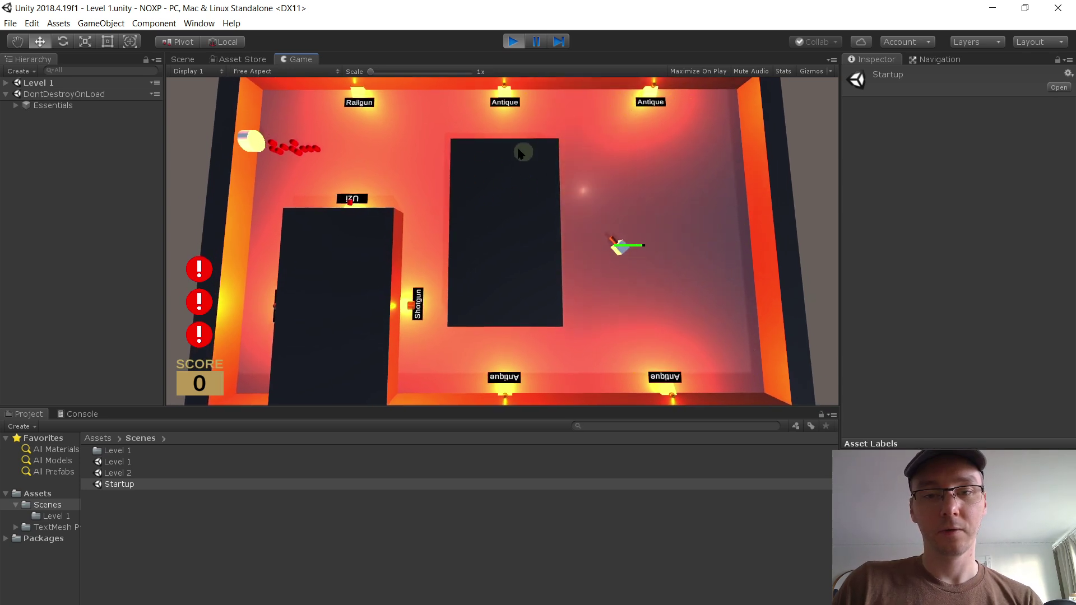
key("w")
key("a")
left_click(337, 145)
left_click(337, 149)
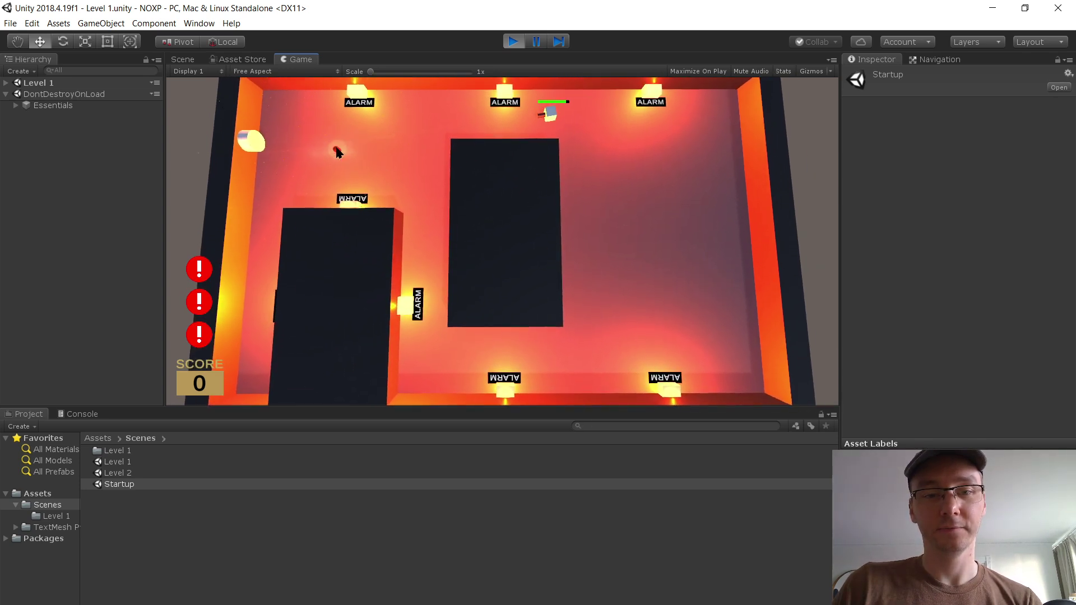
key("d")
key("s")
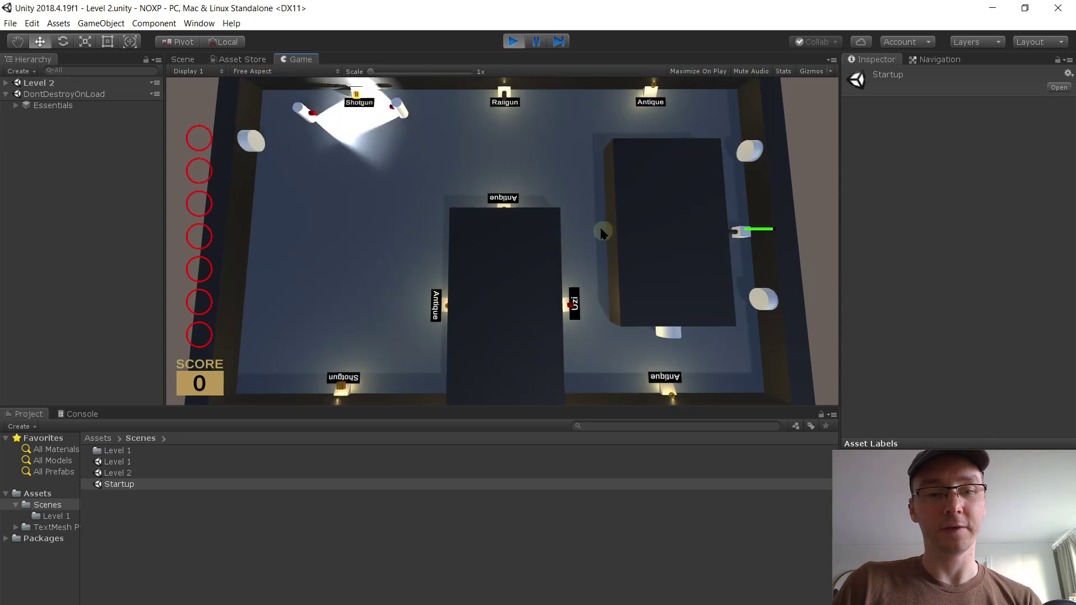
Step: Move the player around Level 2 to check its alarm pips and guards, and stop the game
key("s")
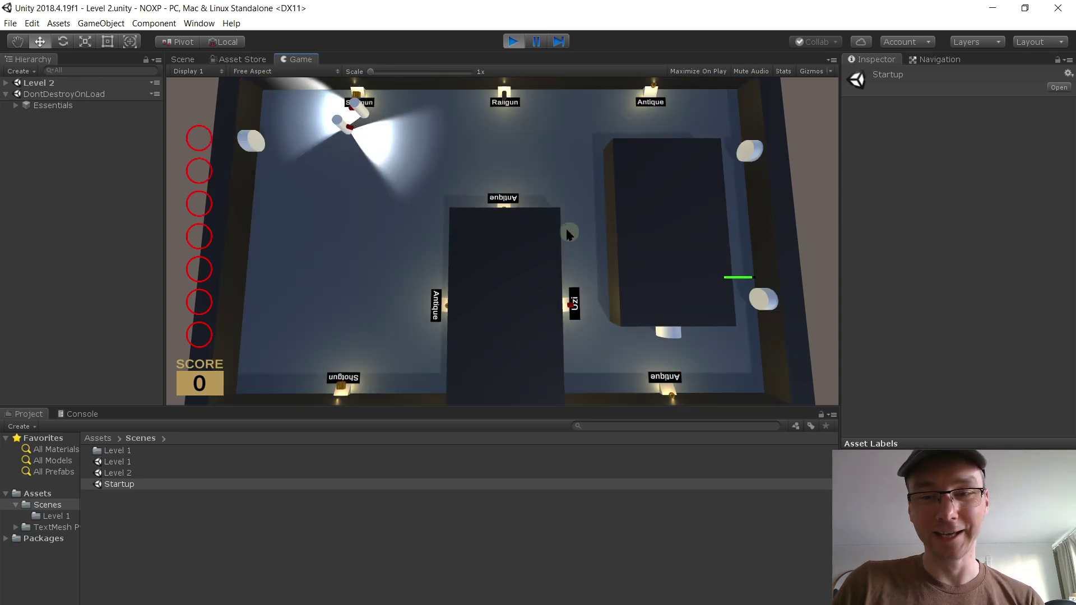
key("a")
key("a")
key("w")
key("w")
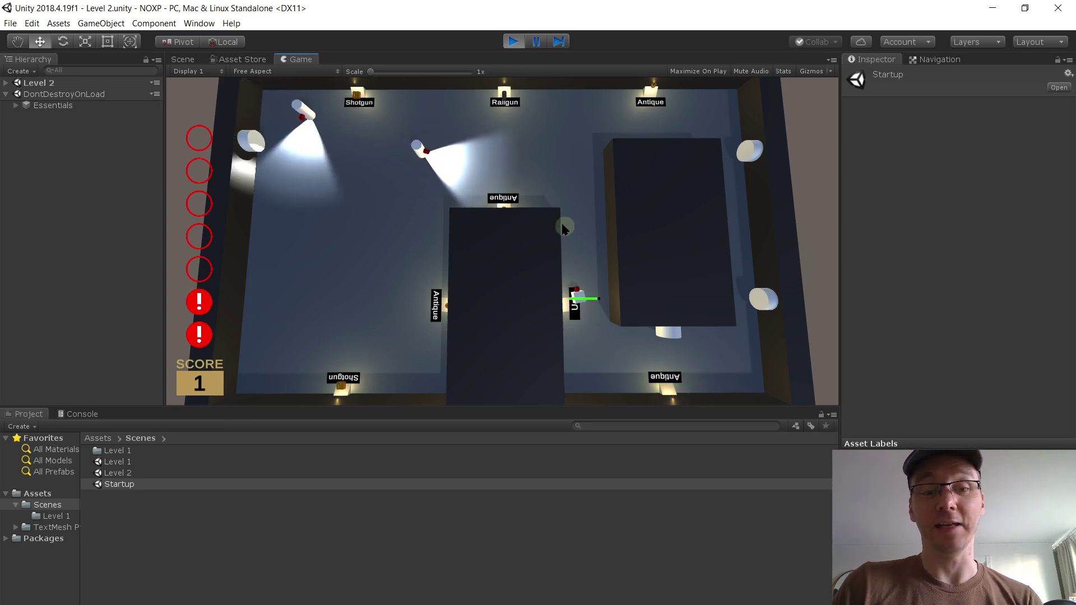
key("d")
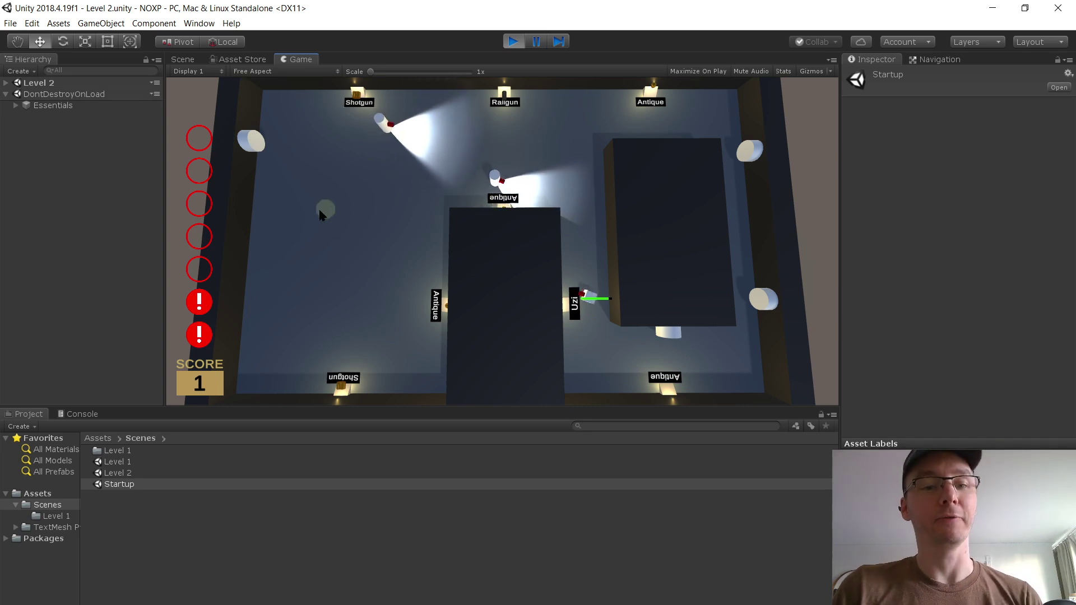
key("s")
key("d")
key("s")
key("s")
key("a")
key("d")
key("w")
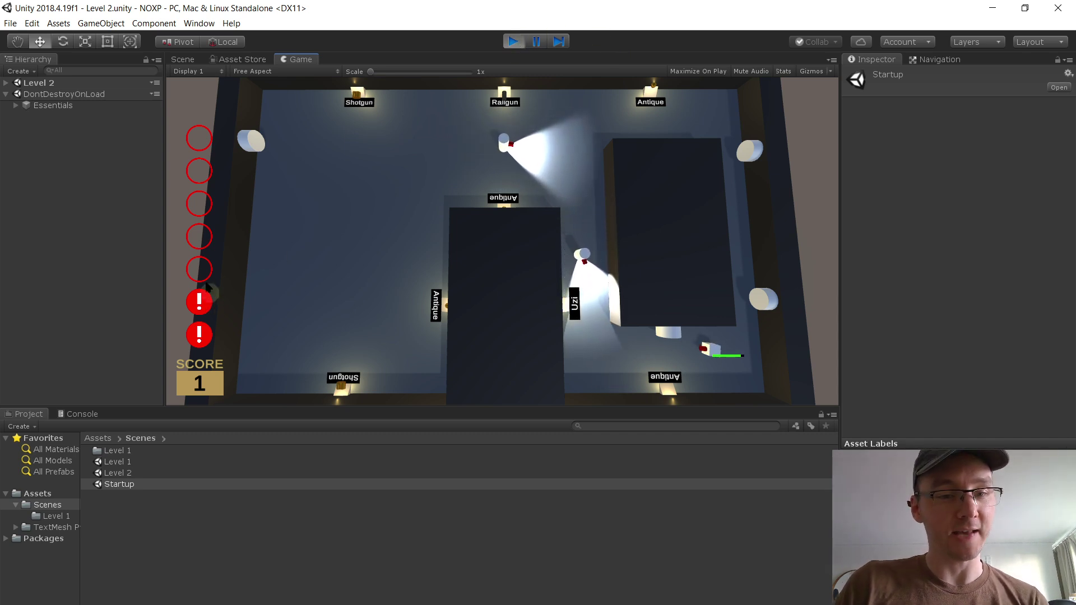
key("d")
left_click(512, 41)
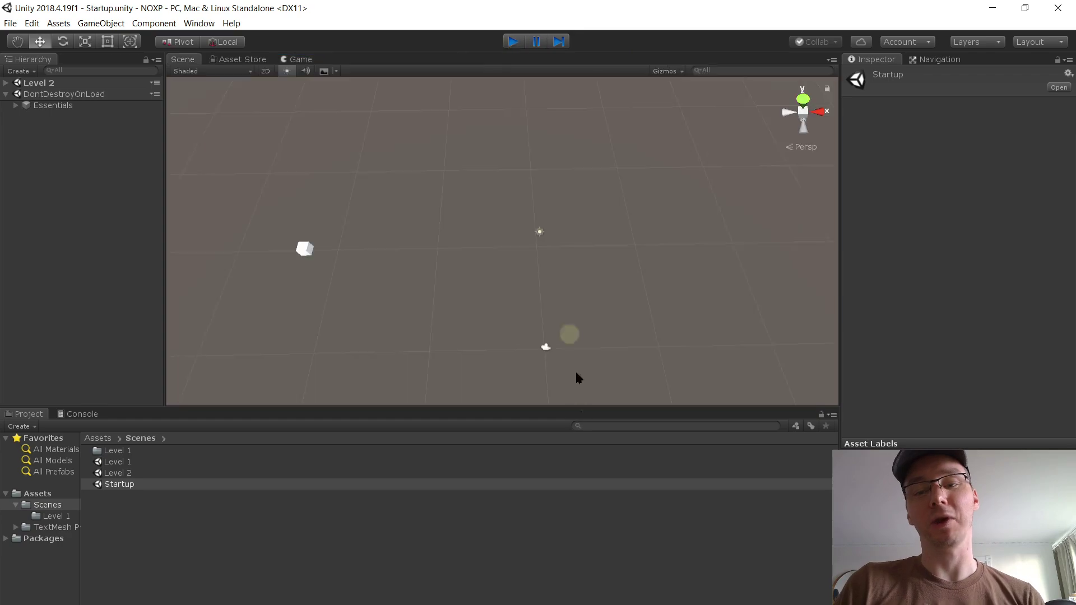
Step: Switch to the AlarmManager script and add alertPips.Clear(); as the first line of SetUpLevel
key("alt+Tab")
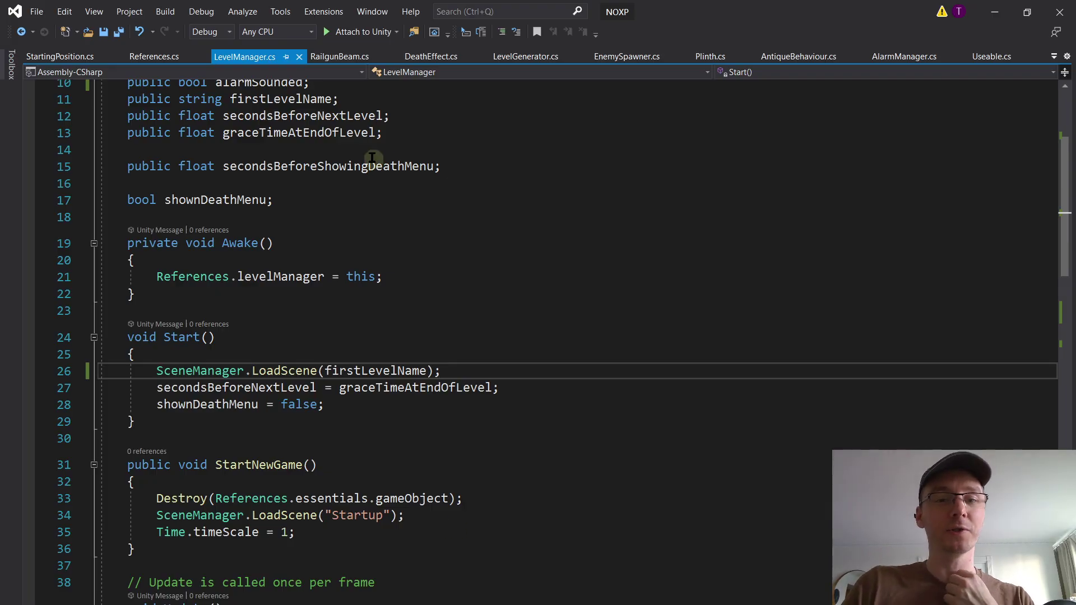
left_click(904, 56)
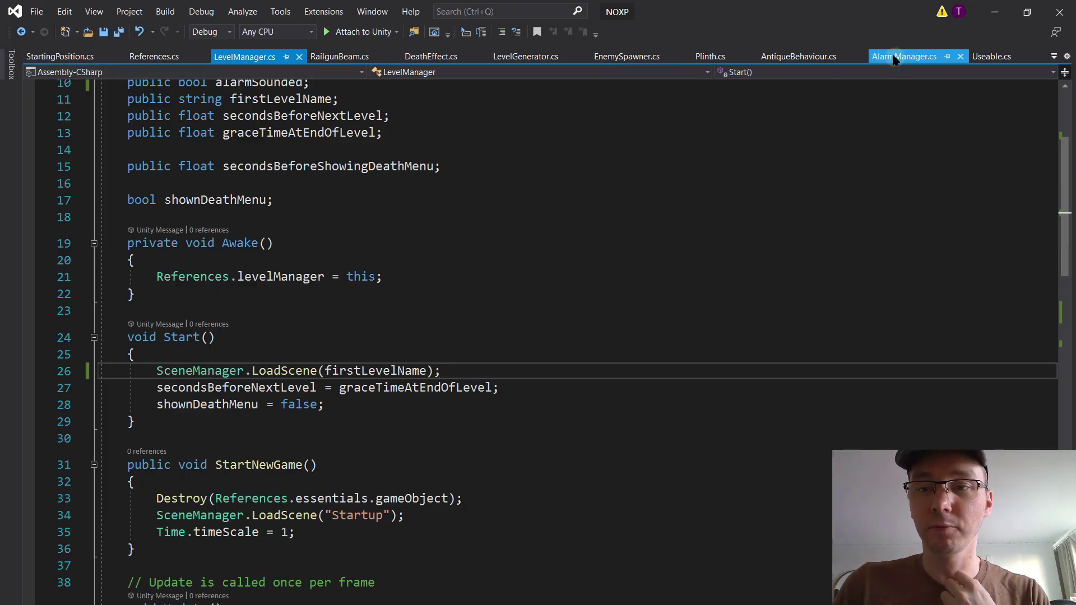
scroll(508, 247, "up", 5)
scroll(508, 247, "up", 5)
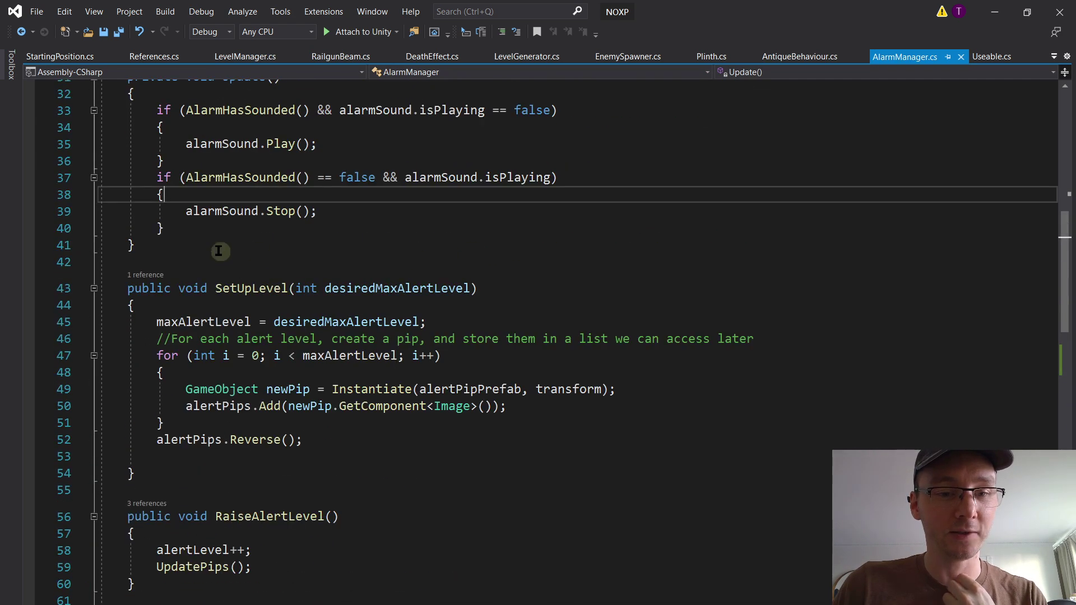
left_click(219, 304)
key("Return")
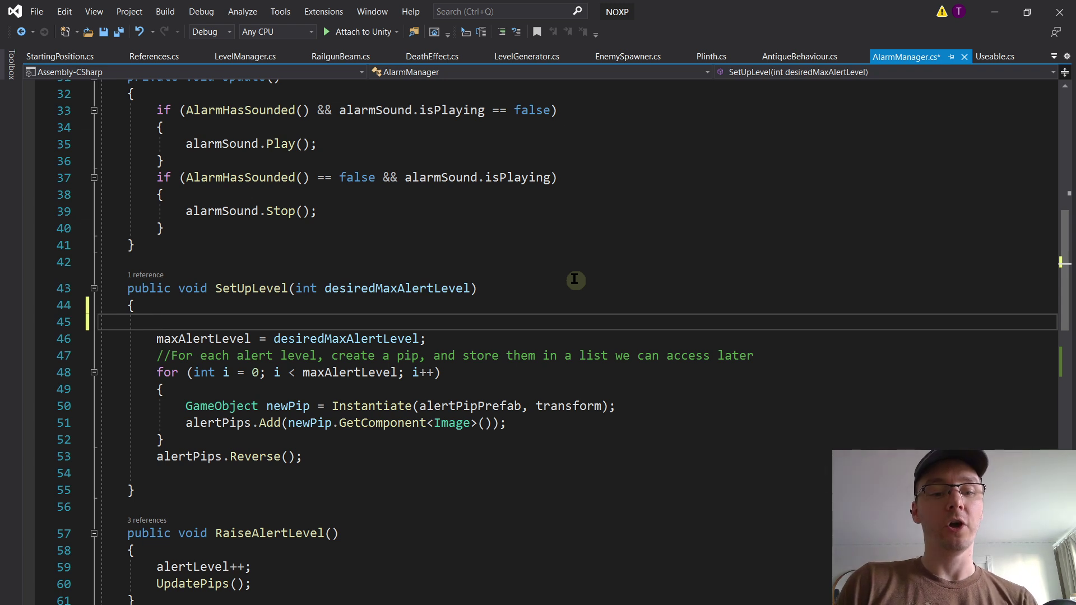
type("aler")
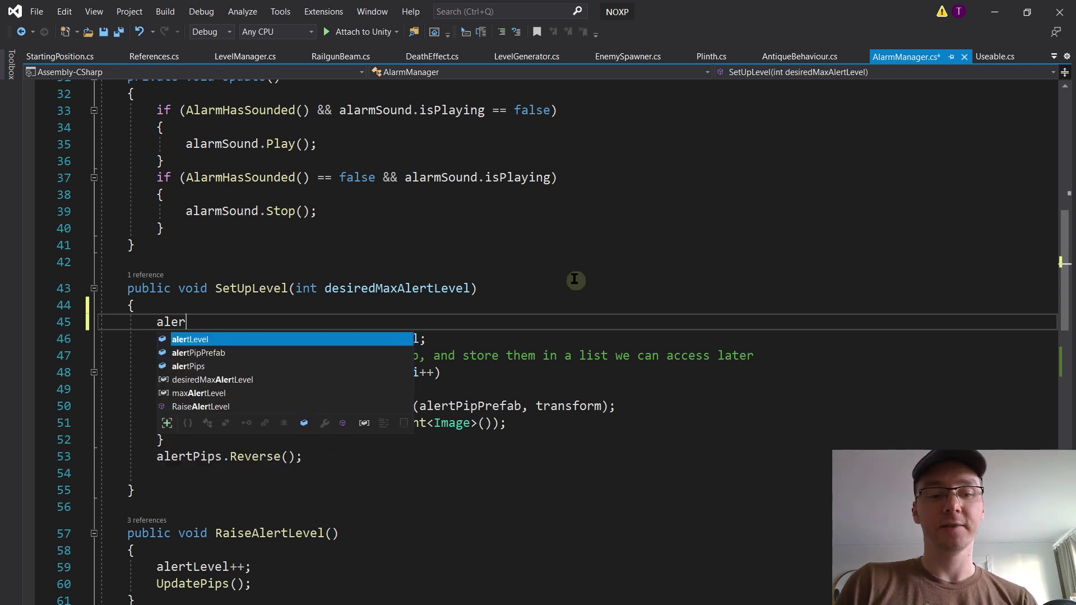
key("Down")
key("Down")
key("Tab")
type(".Clear")
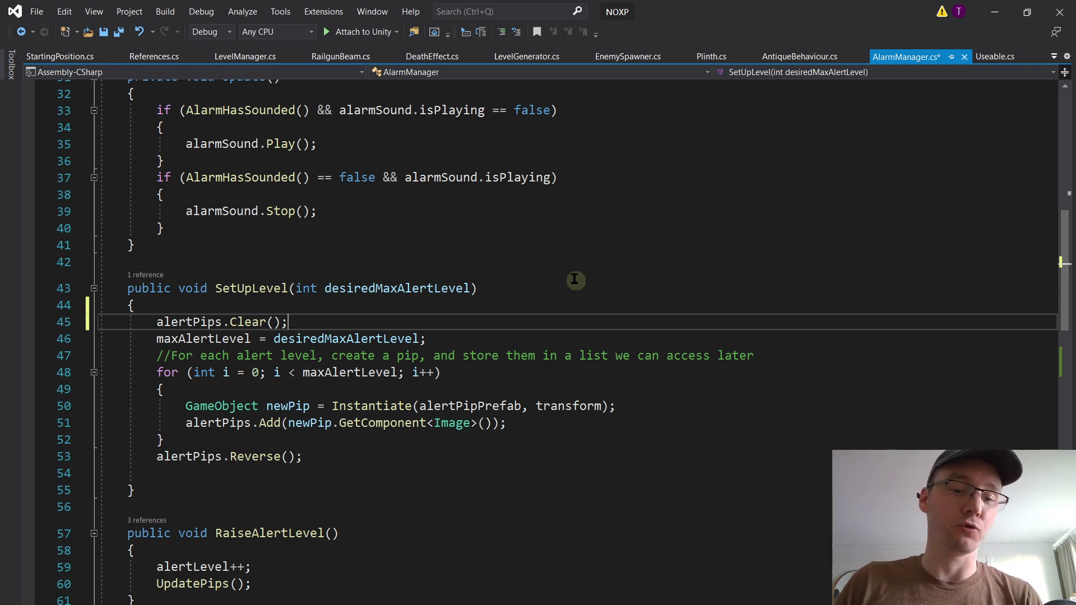
Step: Above the Clear call in SetUpLevel, add a for loop with int i = 0; i < alertPips.Count; i++ and an empty body
key("Up")
key("Return")
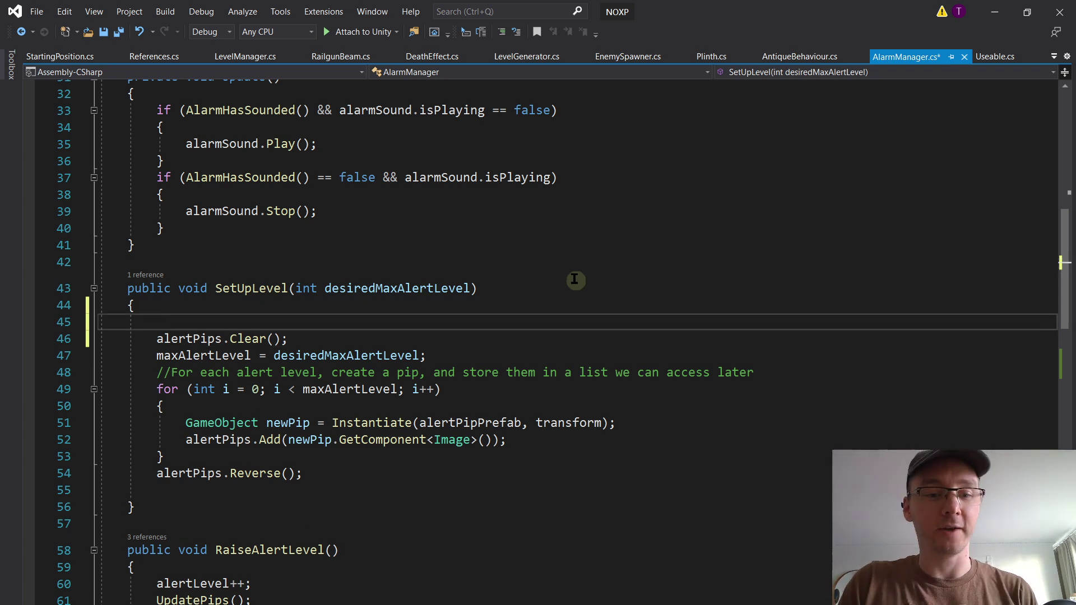
type("for")
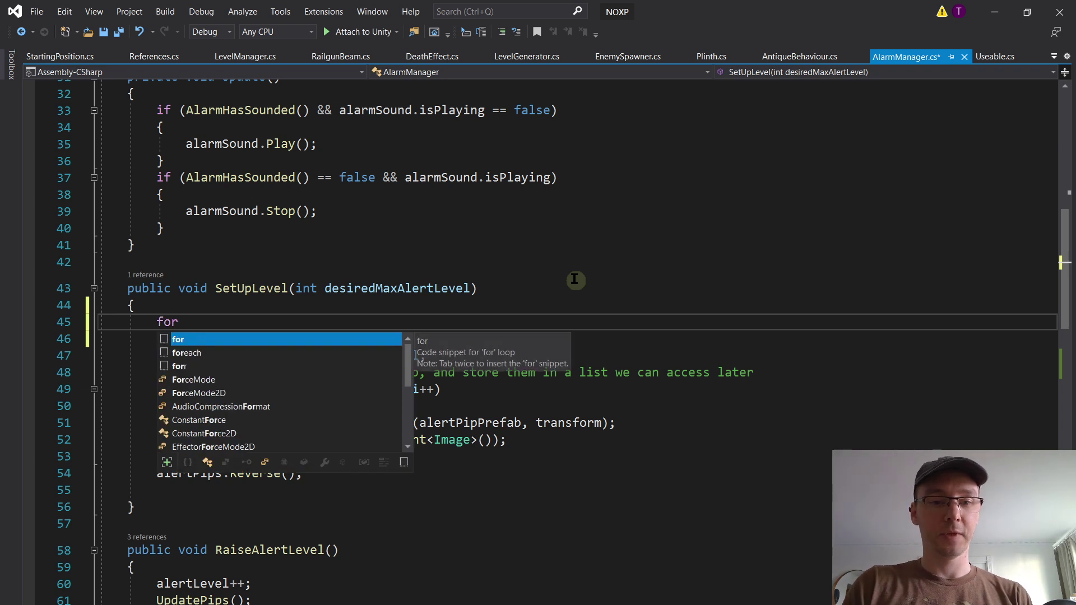
key("BackSpace")
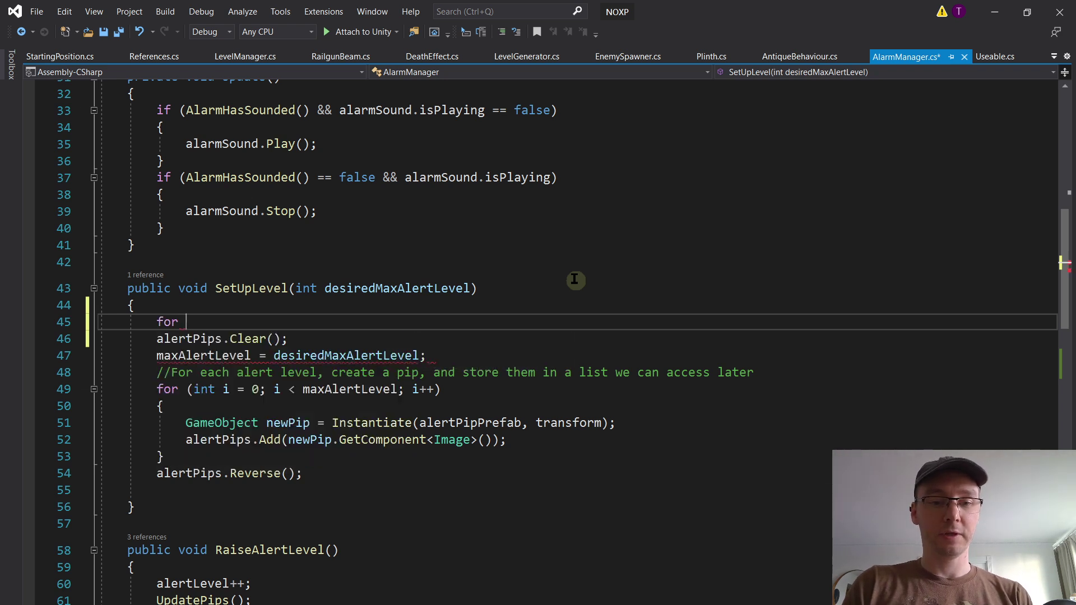
type("(int i ")
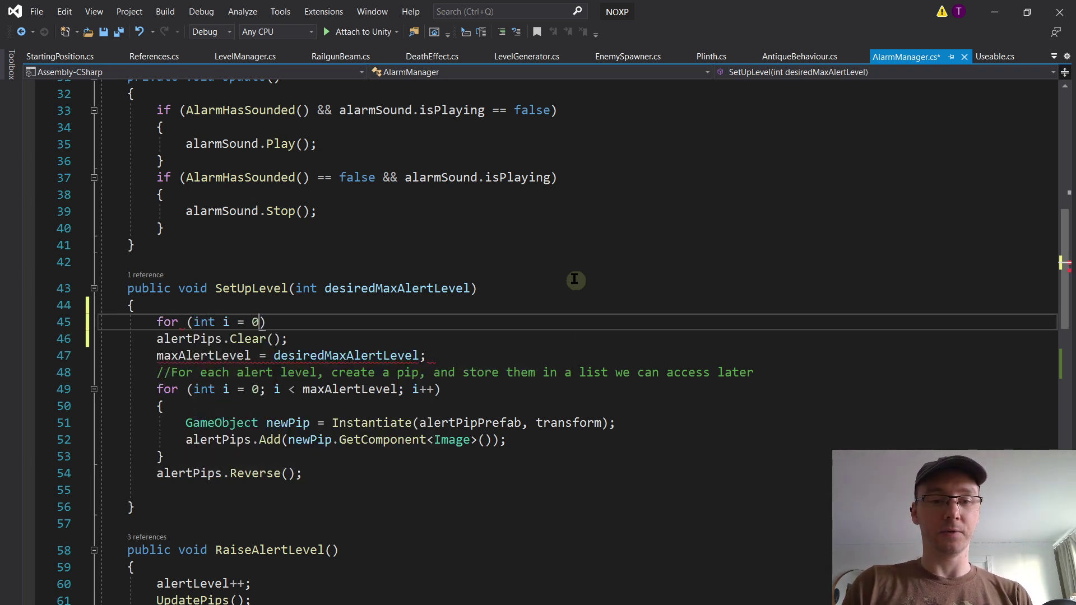
type("= 0; i")
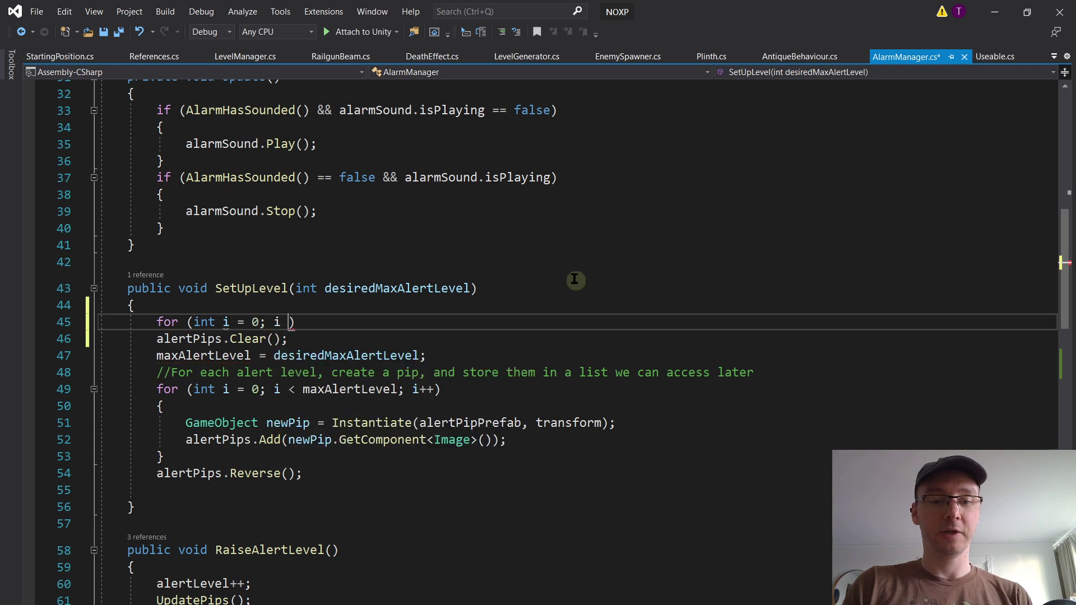
type(" < alertPips.co")
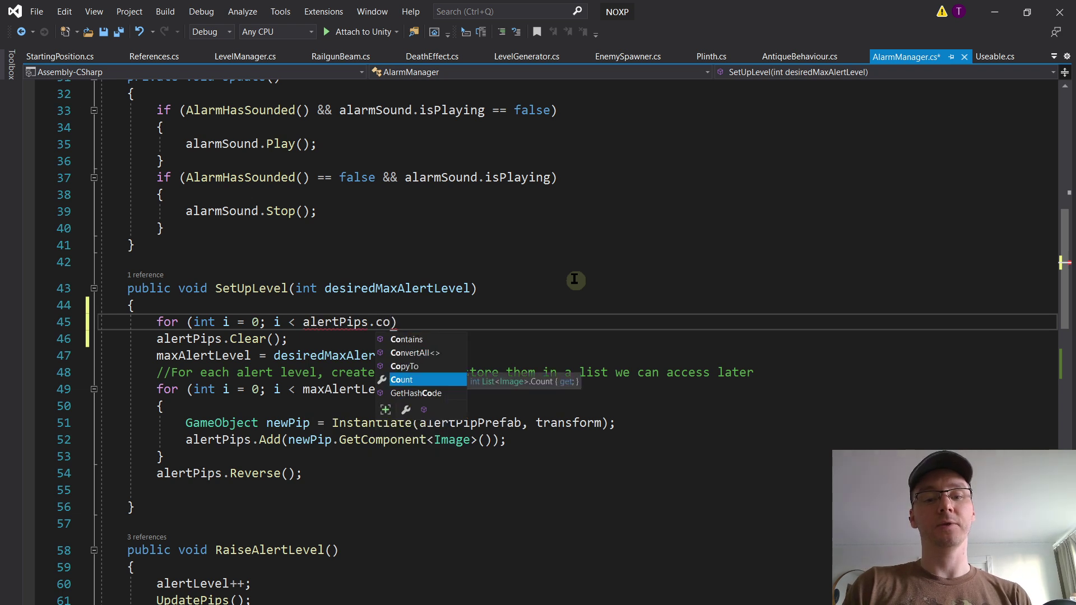
key("Tab")
type("; i+")
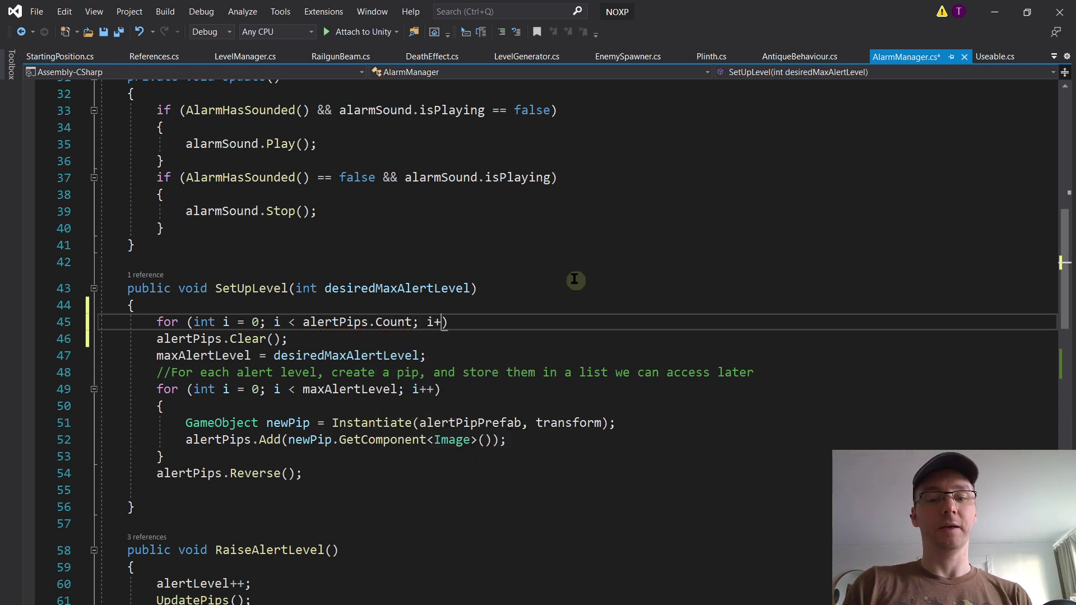
type("+) {")
key("Return")
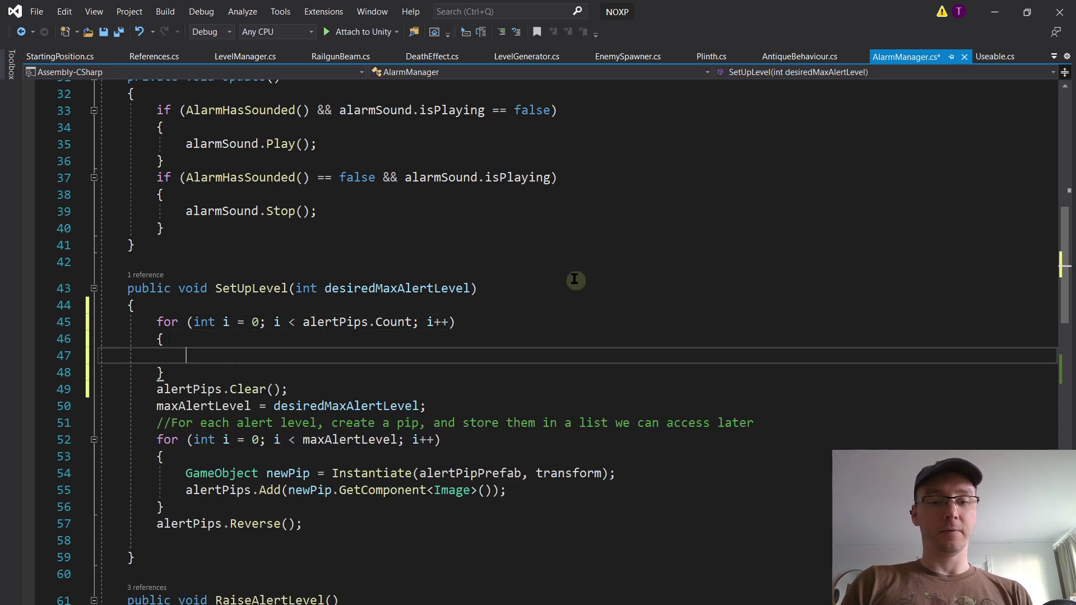
Step: Fill the new loop's body in SetUpLevel with Destroy(alertPips[i].gameObject); and save the AlarmManager script
type("Destroy(a")
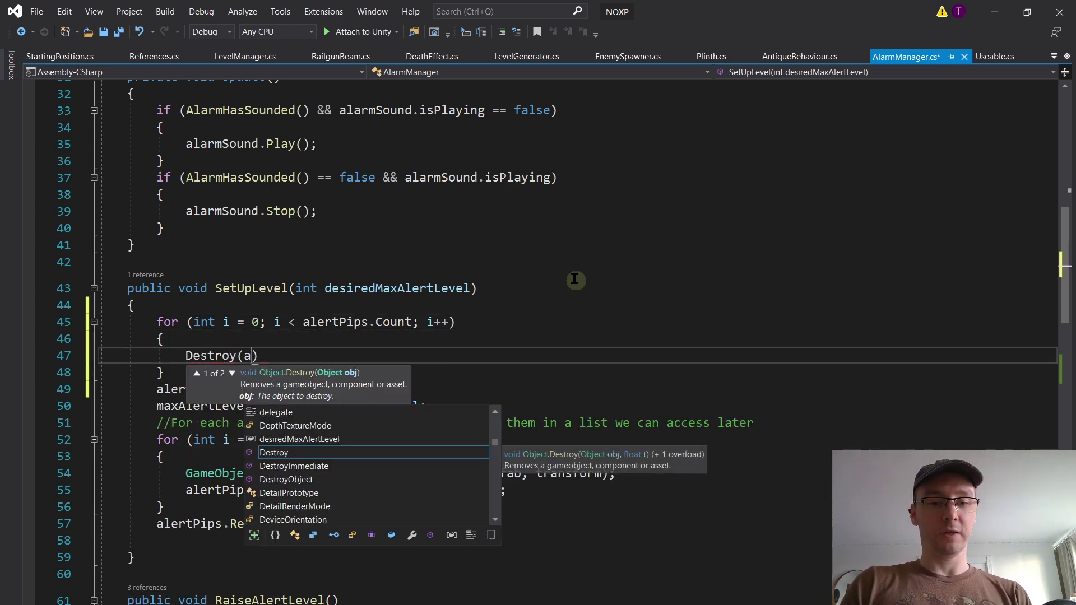
type("lartp")
key("BackSpace")
key("BackSpace")
key("BackSpace")
key("BackSpace")
type("erp")
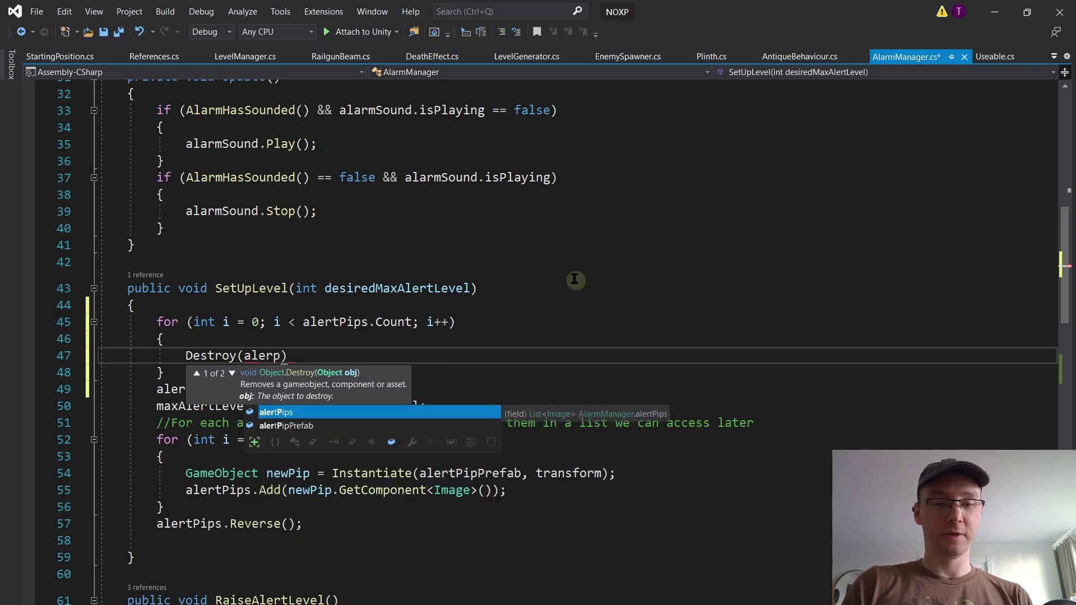
key("Tab")
type("[i]);")
key("Left")
type(".game")
key("Tab")
key("ctrl+s")
Step: Review the SetUpLevel code, checking the alertPips references in the destroy loop and the Clear call after it
left_click(440, 371)
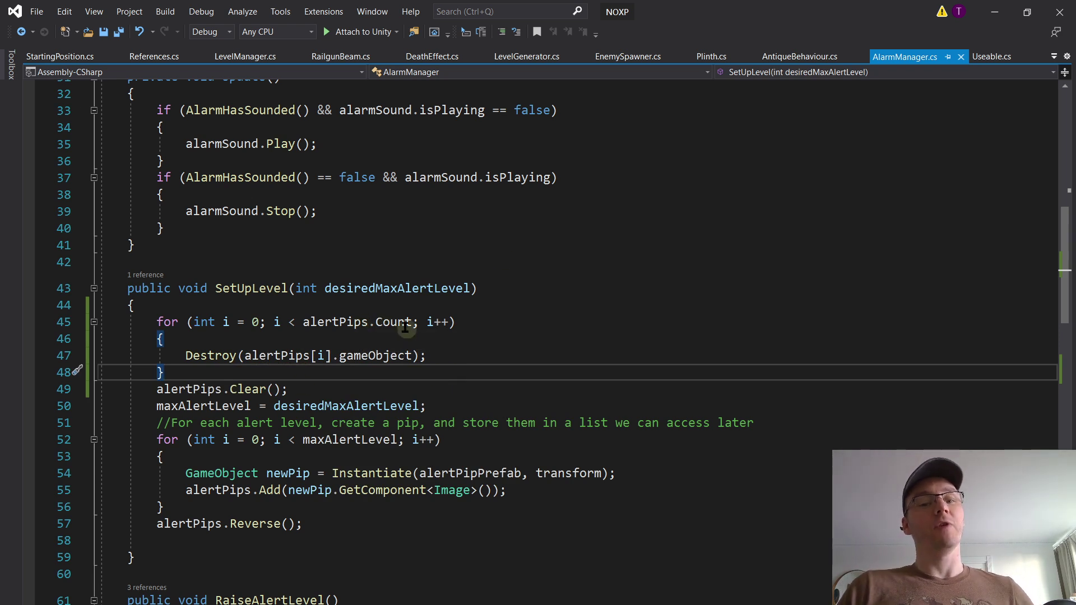
left_click(247, 308)
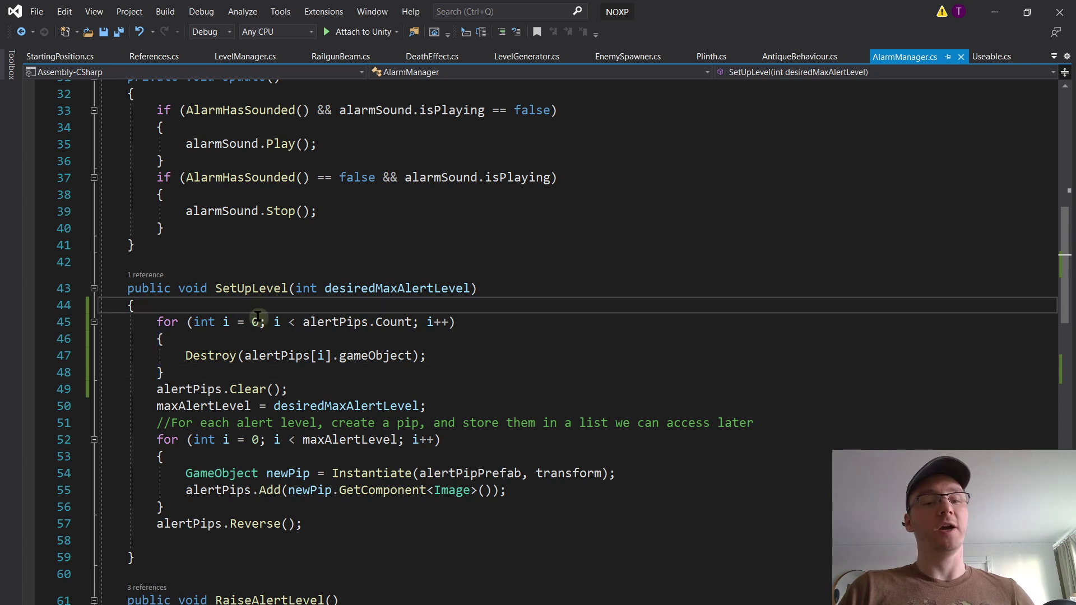
double_click(326, 323)
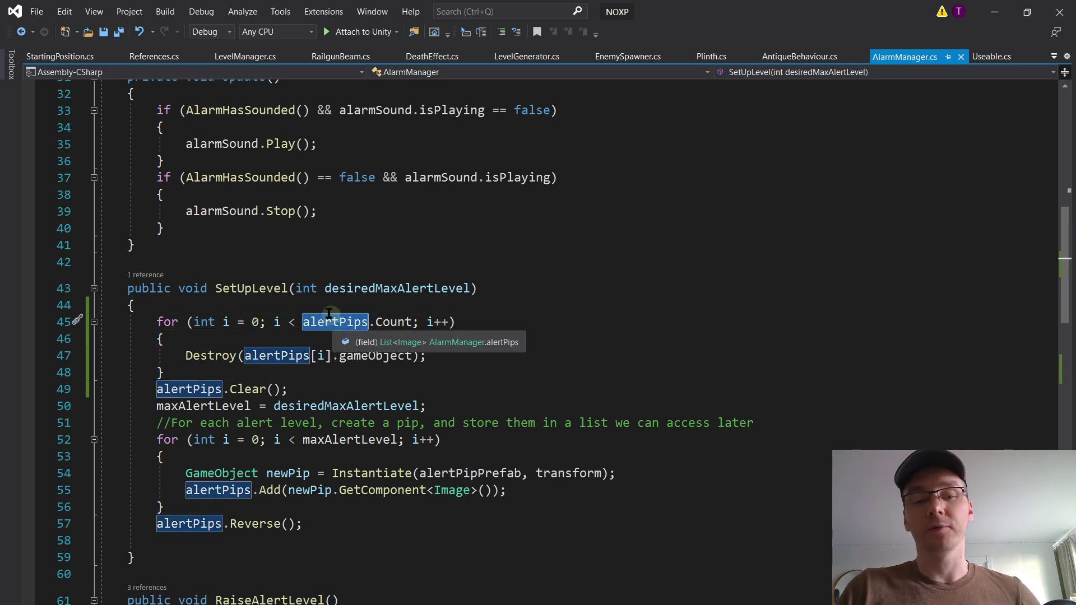
left_click(326, 311)
double_click(334, 321)
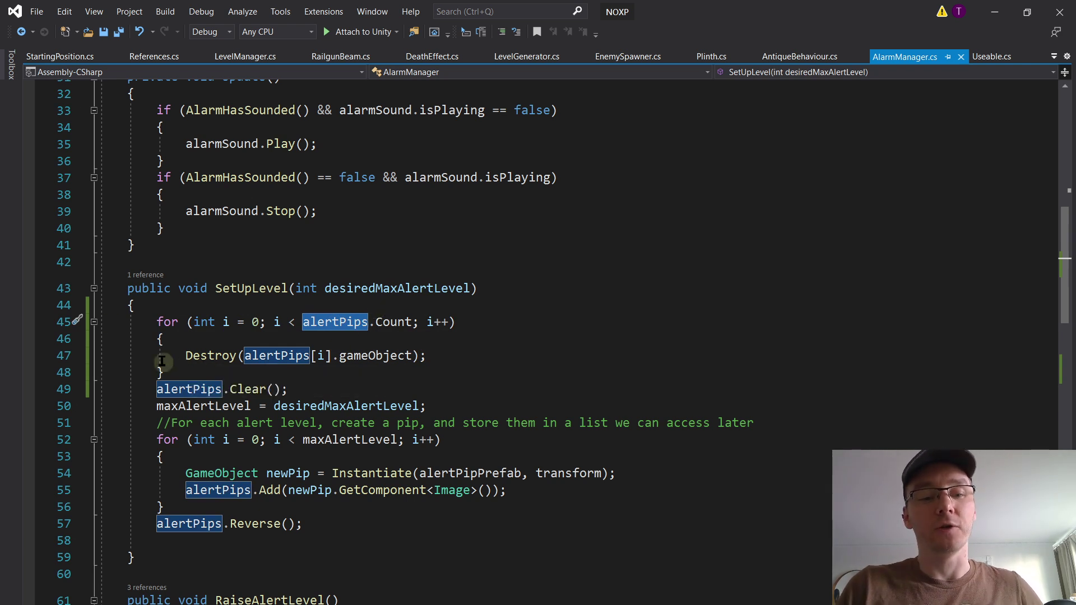
left_click(187, 370)
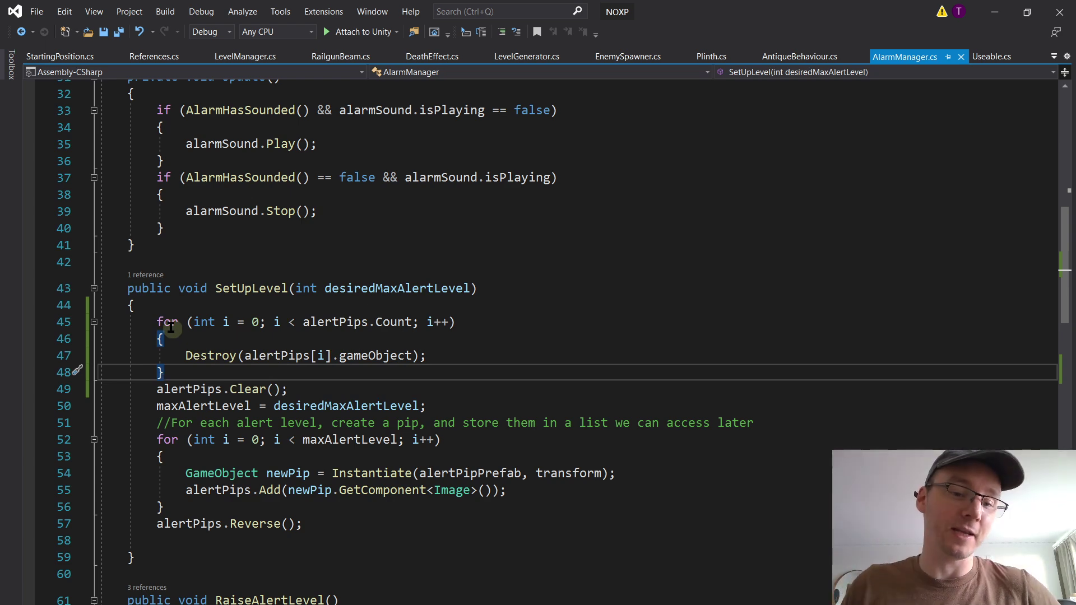
scroll(527, 328, "down", 1)
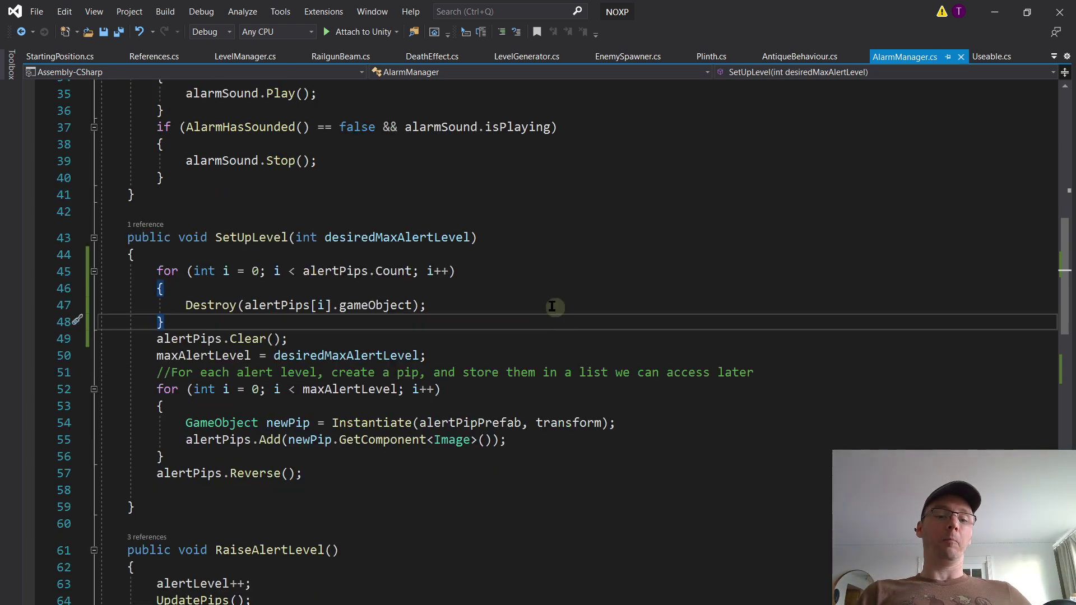
left_click(294, 340)
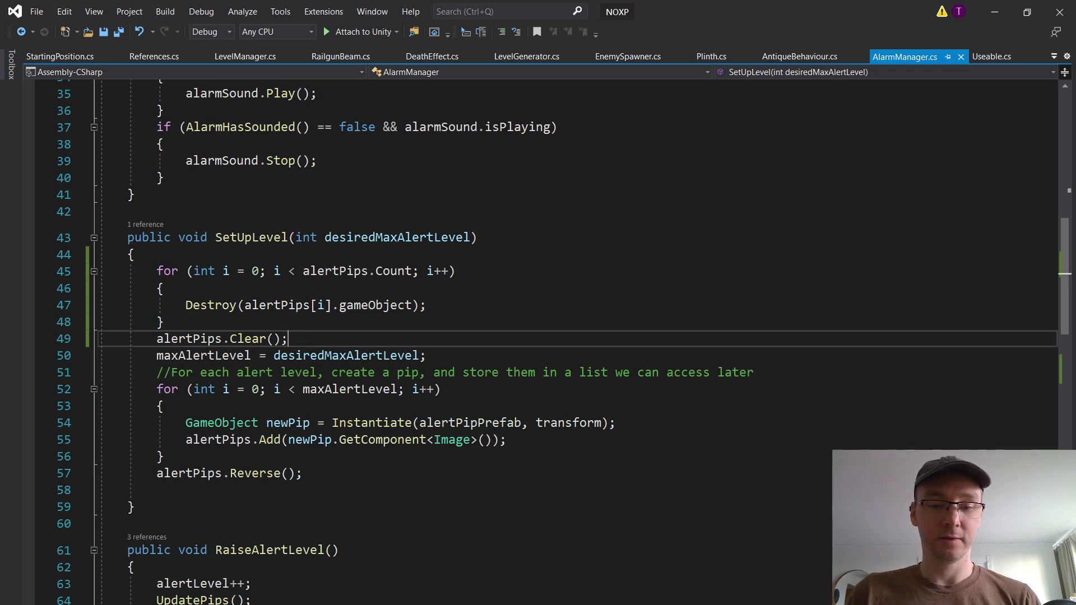
Step: Switch to Unity, run the game from the Startup scene, and move the player through Level 1 into Level 2
key("alt+Tab")
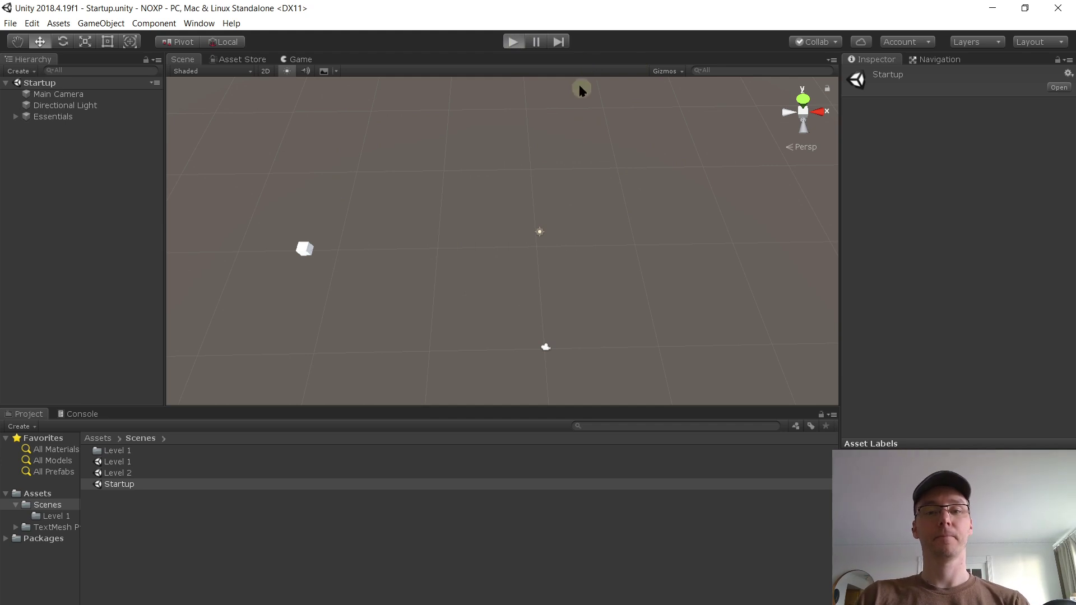
key("ctrl+p")
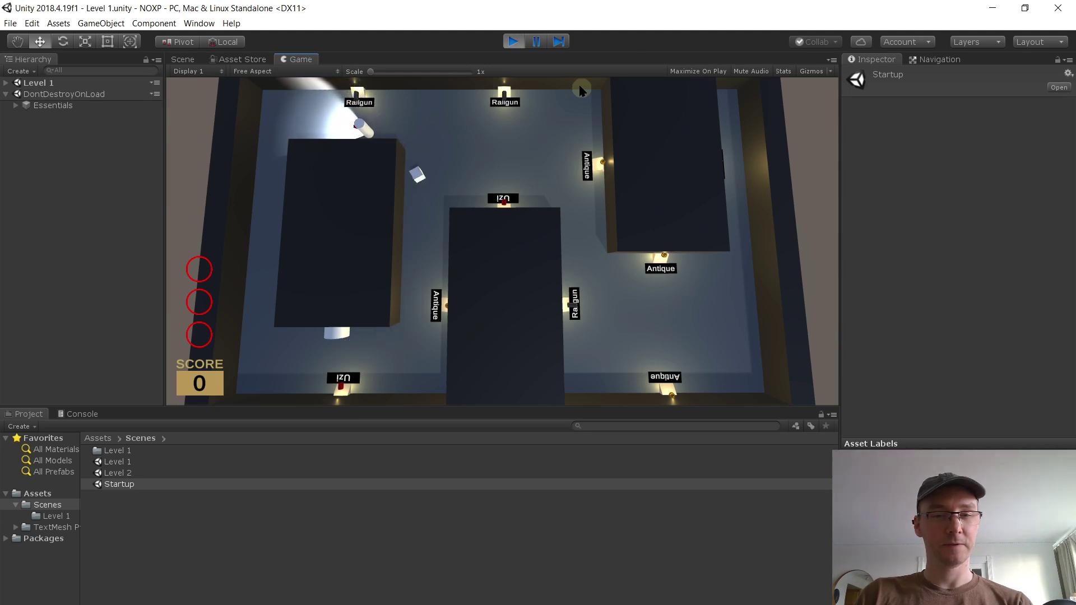
key("w")
key("a")
key("d")
key("a")
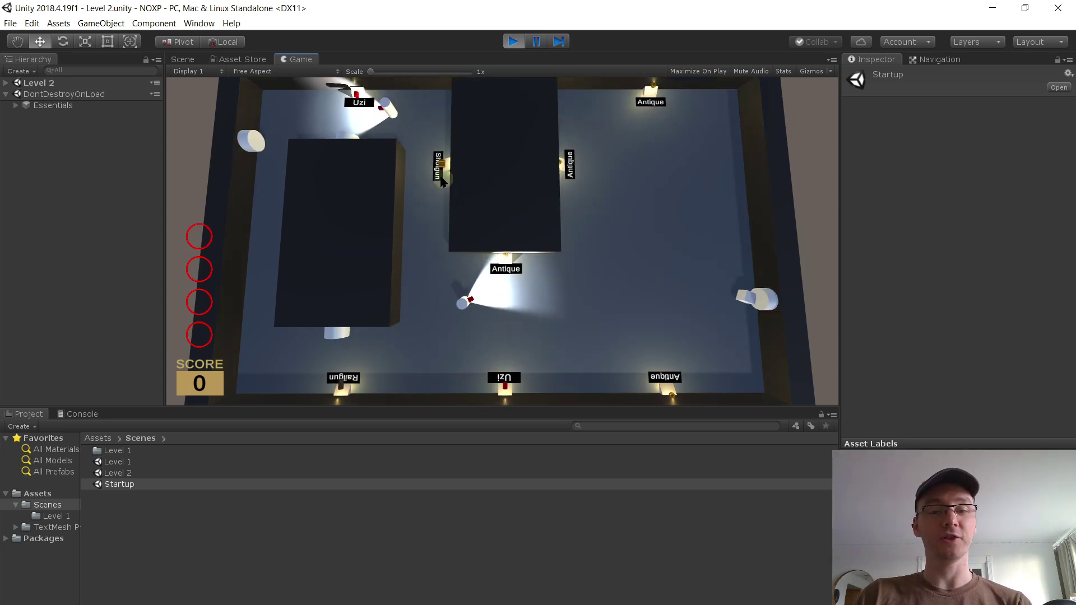
Step: Move the player around Level 2, taking exhibits from the plinths to test how its alert pips fill
key("a")
key("s")
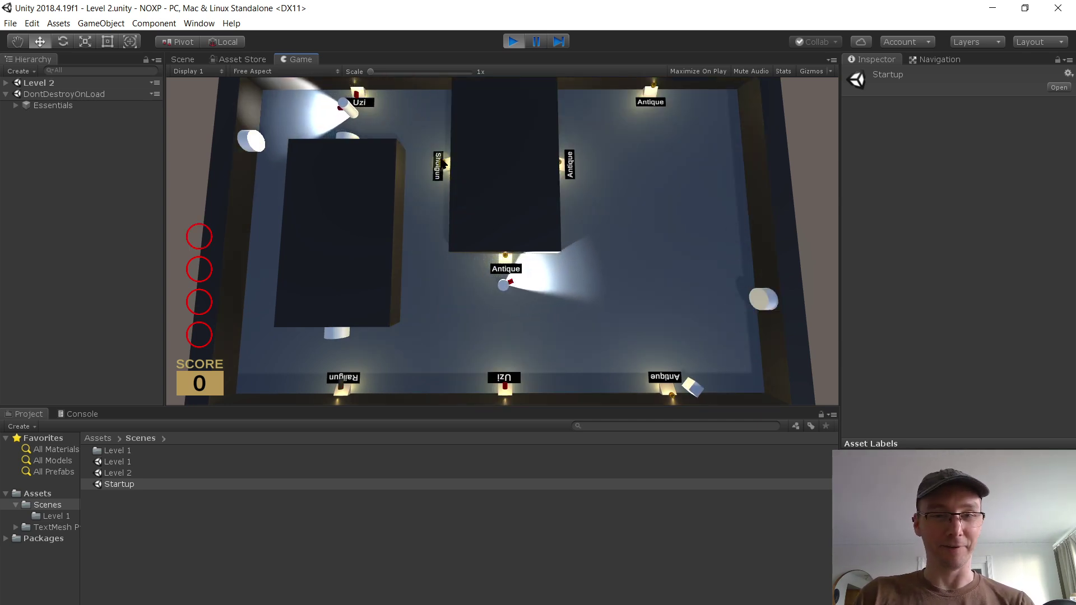
key("a")
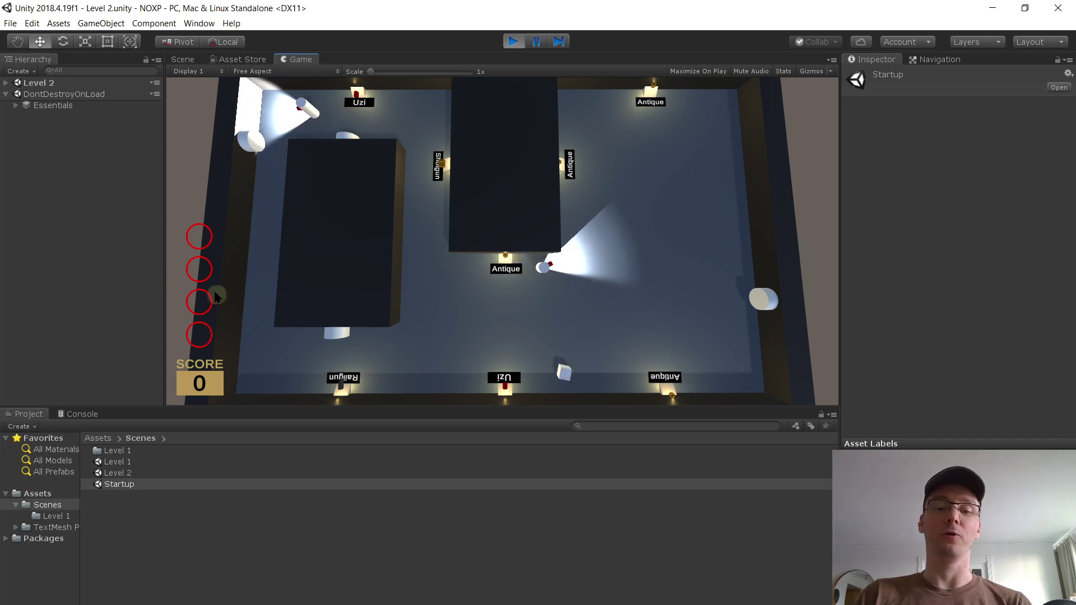
key("a")
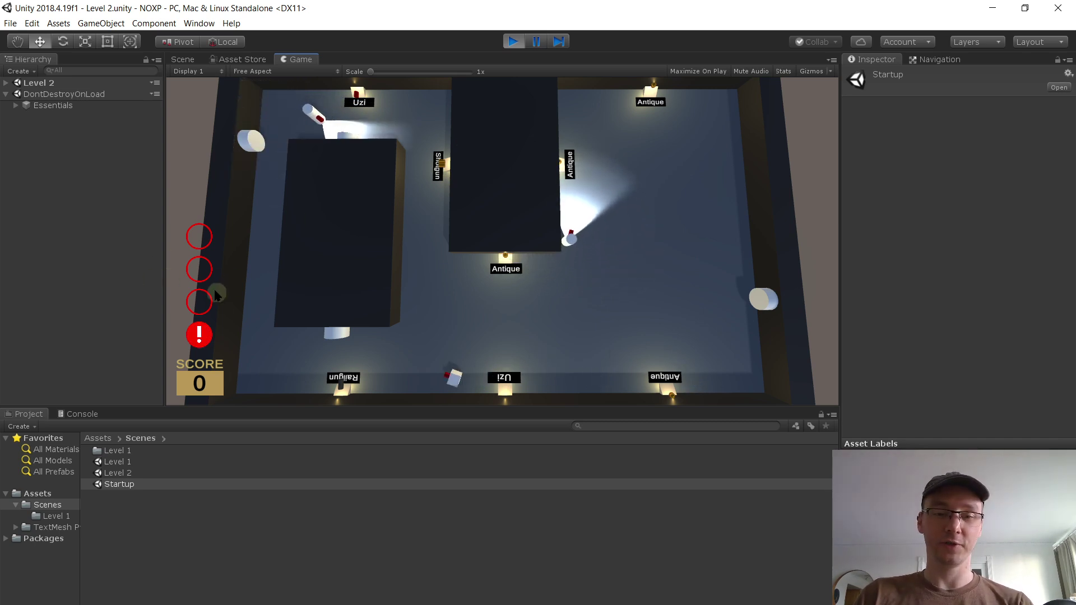
key("w")
key("d")
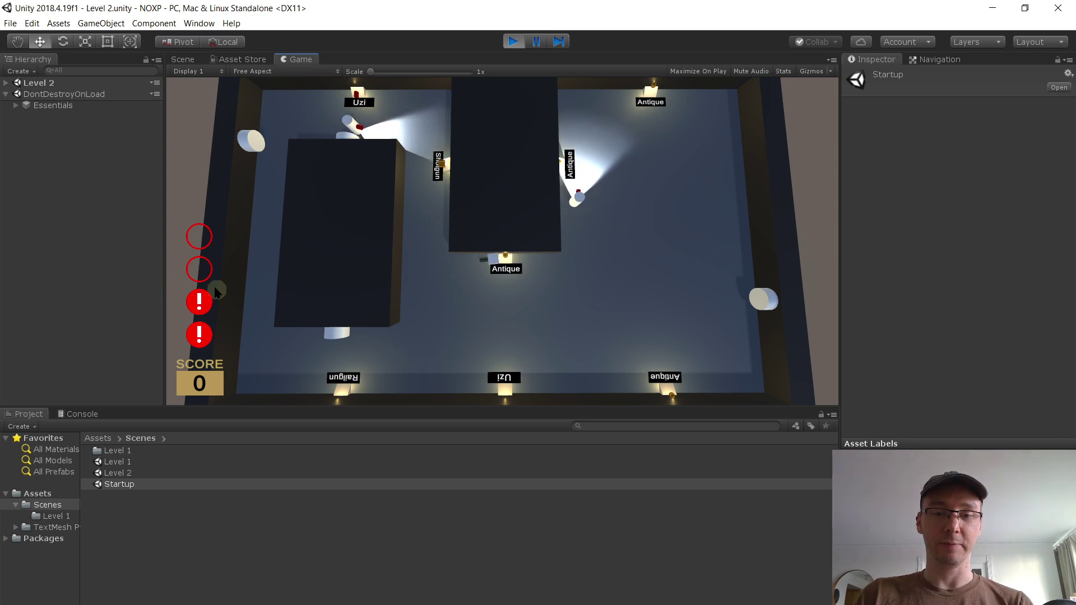
key("s")
key("d")
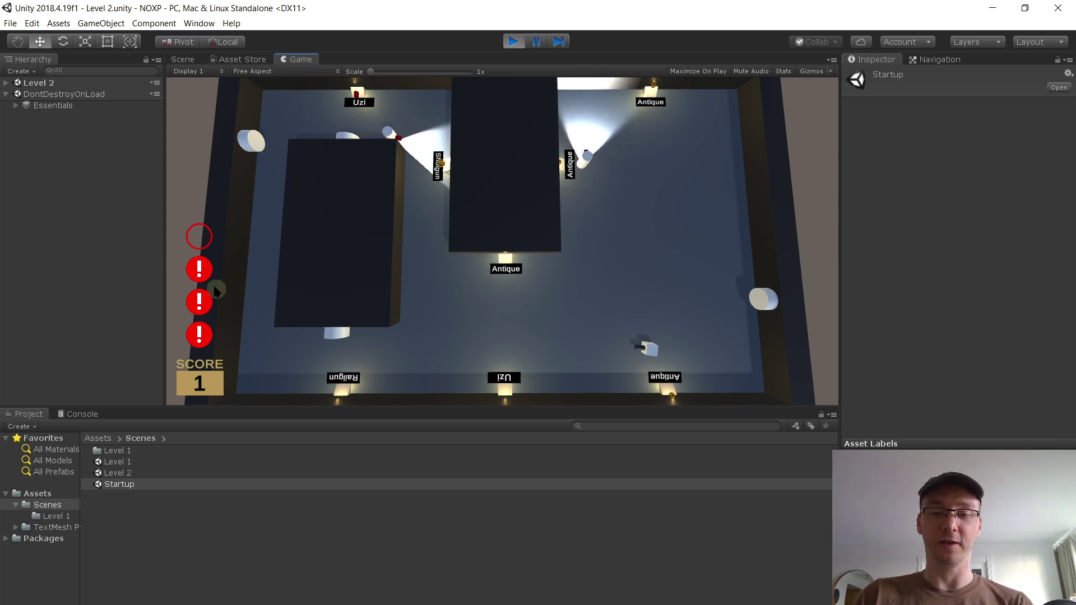
Step: Keep playing Level 2, moving and firing to test the alarm and enemies, and stop the game
key("w")
key("d")
left_click(569, 126)
key("w")
left_click(571, 154)
key("s")
key("a")
left_click(750, 269)
left_click(512, 43)
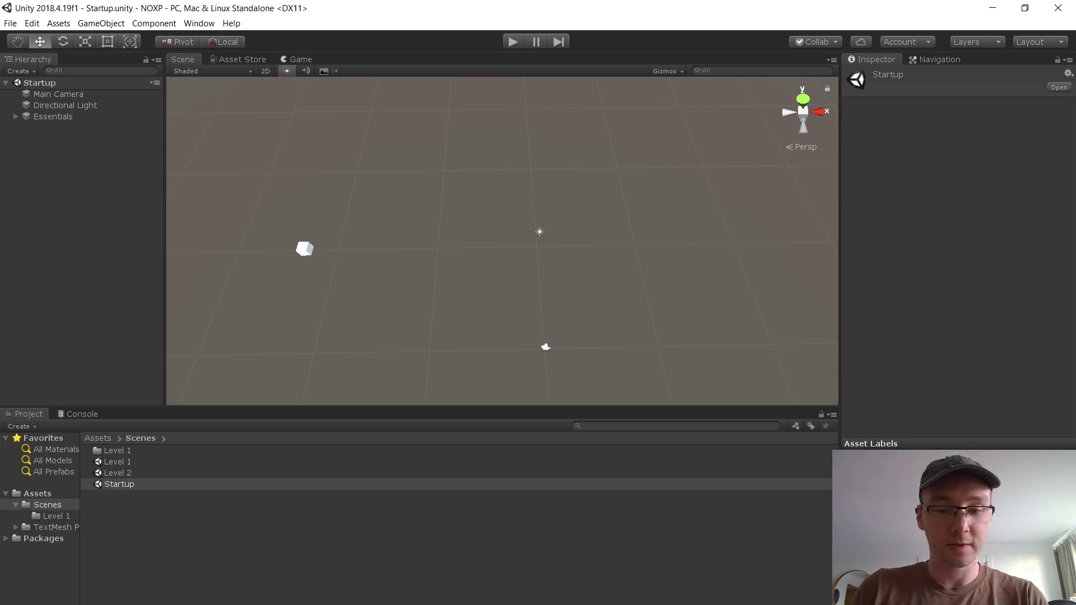
Step: Switch to Tutorial Notes in Notepad and delete the first four Persistence tasks, from "New game" through "Move nextlevel var to level generator"
key("alt+Tab")
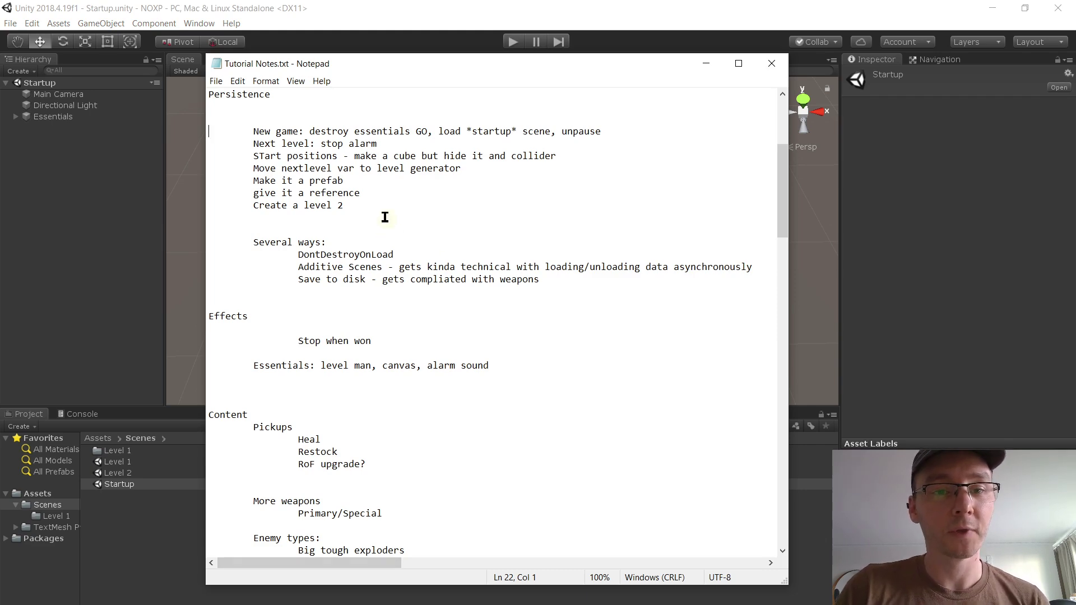
key("shift+Down")
key("Delete")
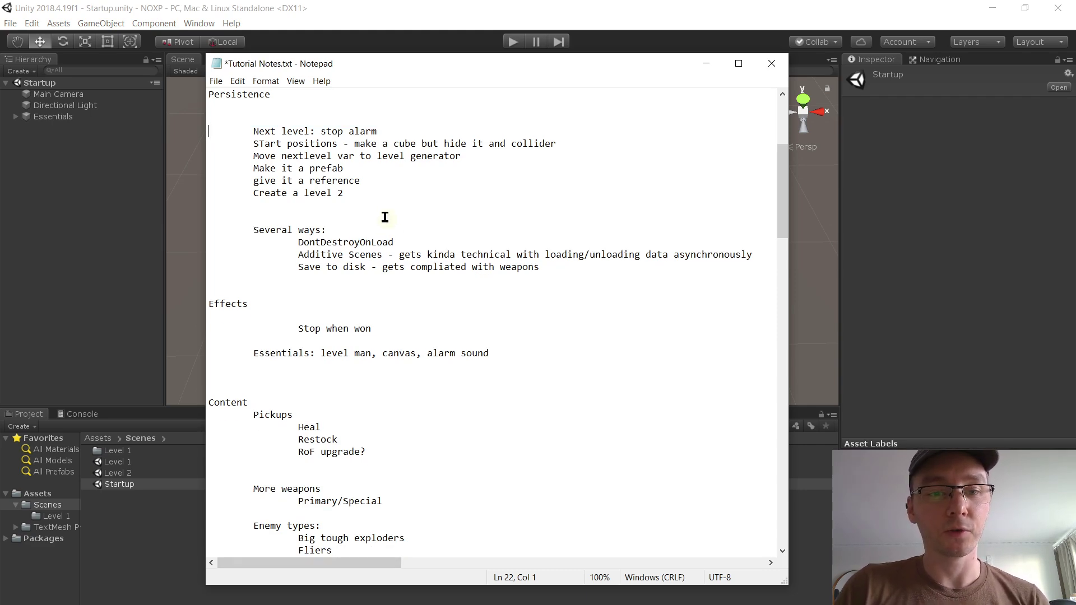
key("shift+Down")
key("Delete")
key("shift+Down")
key("Delete")
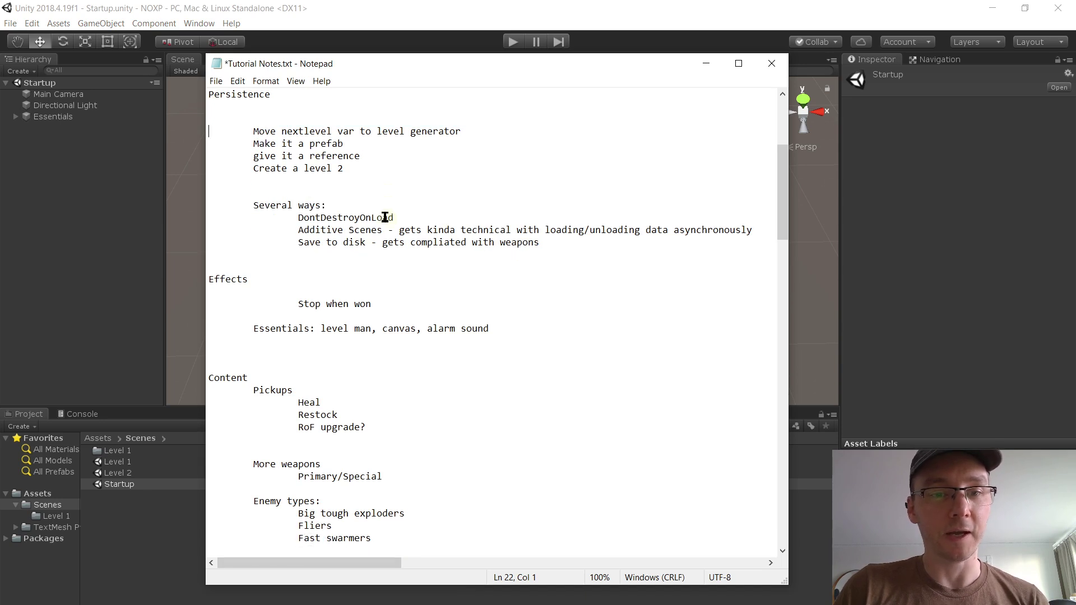
key("shift+Down")
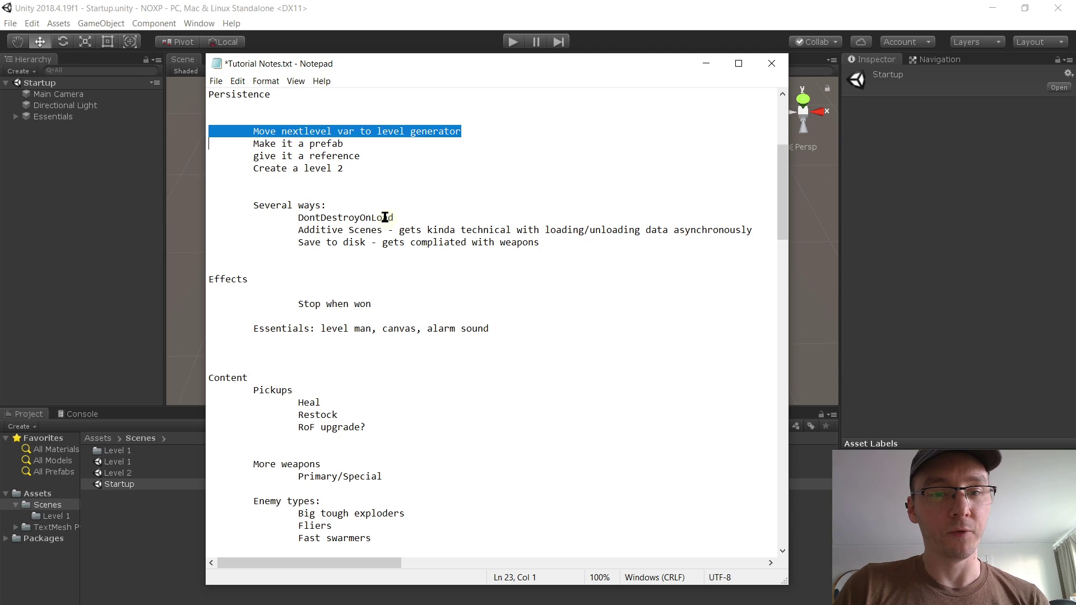
key("Delete")
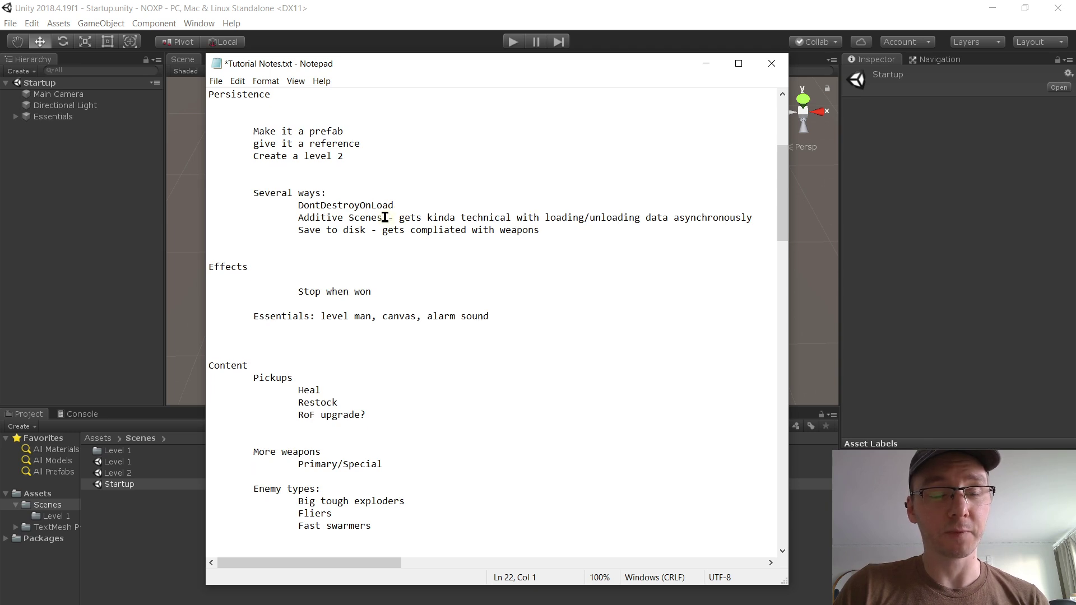
Step: Delete the "Make it a prefab", "give it a reference" and "Create a level 2" lines and save the notes
key("shift+Down")
key("shift+Down")
key("shift+Down")
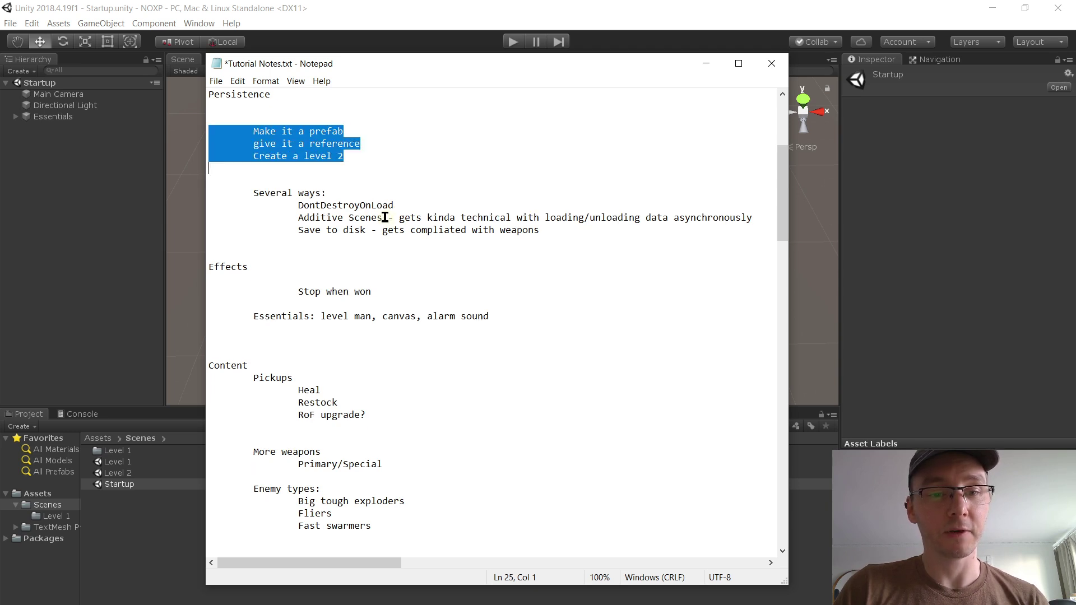
key("Delete")
key("ctrl+s")
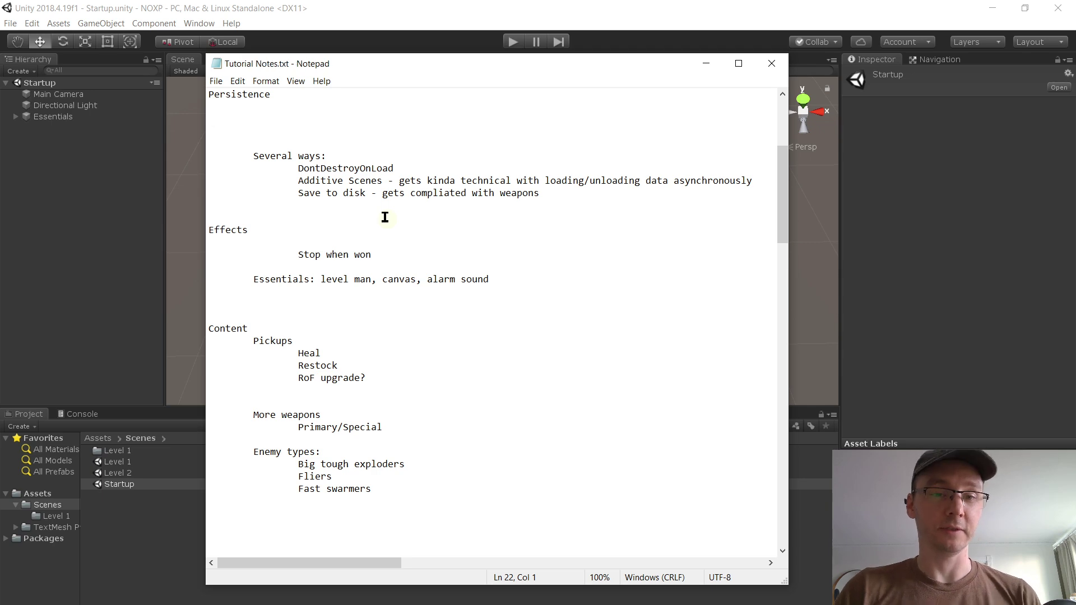
Step: Go through the improvements list near the start of the notes, examining each planned item in turn
scroll(453, 179, "up", 6)
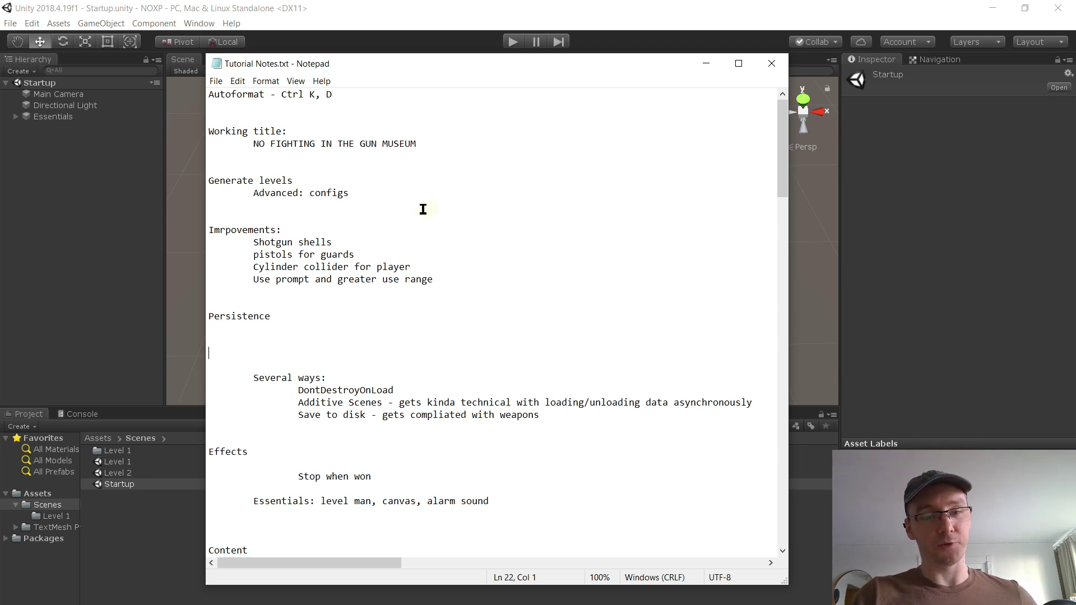
left_click(282, 230)
left_click_drag(305, 231, 461, 276)
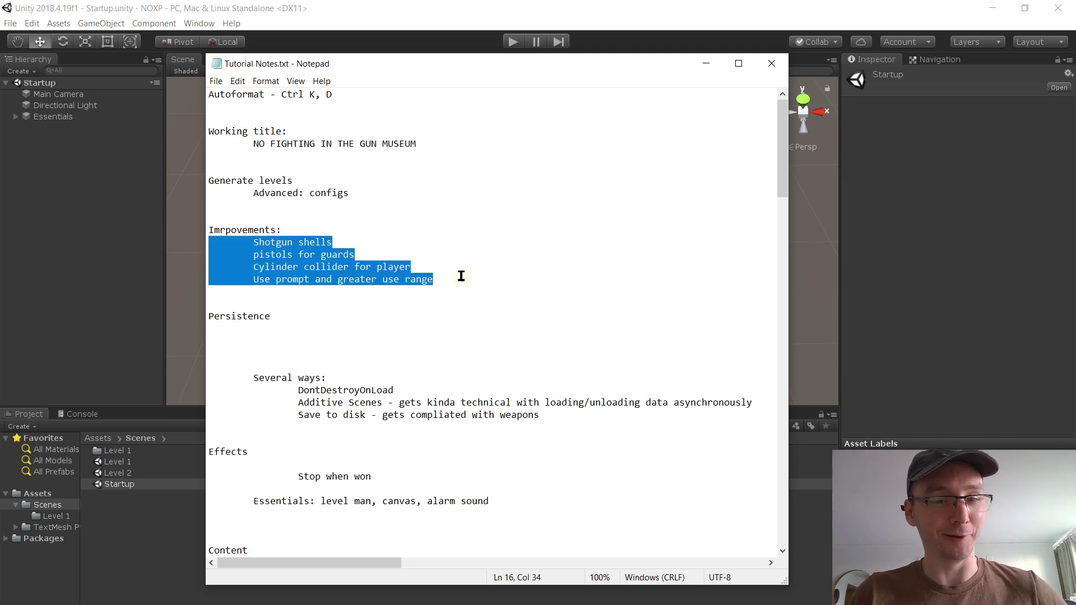
left_click(374, 242)
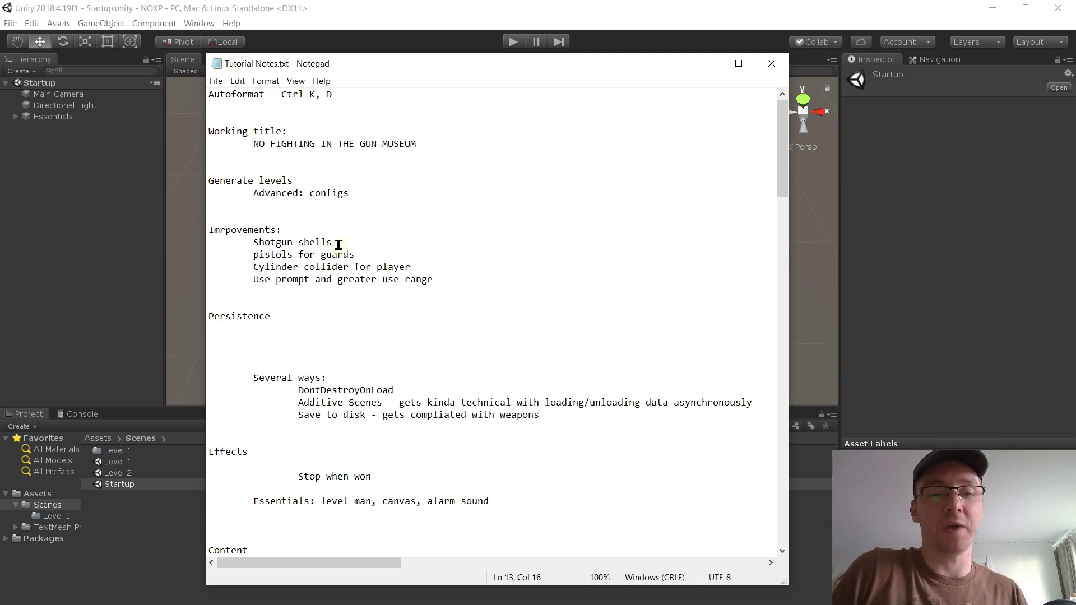
left_click(412, 253)
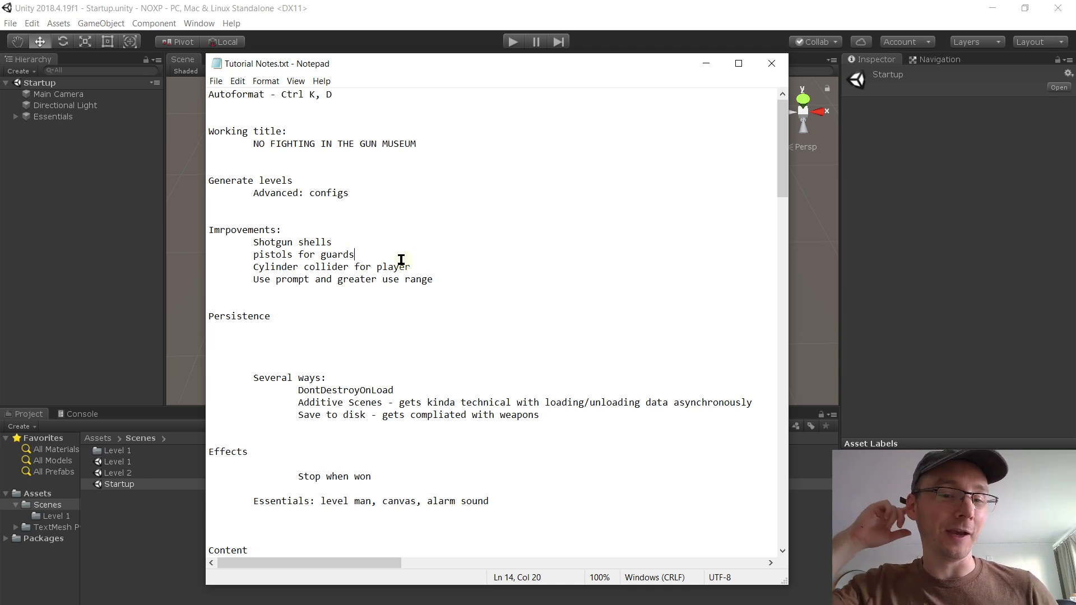
left_click(422, 267)
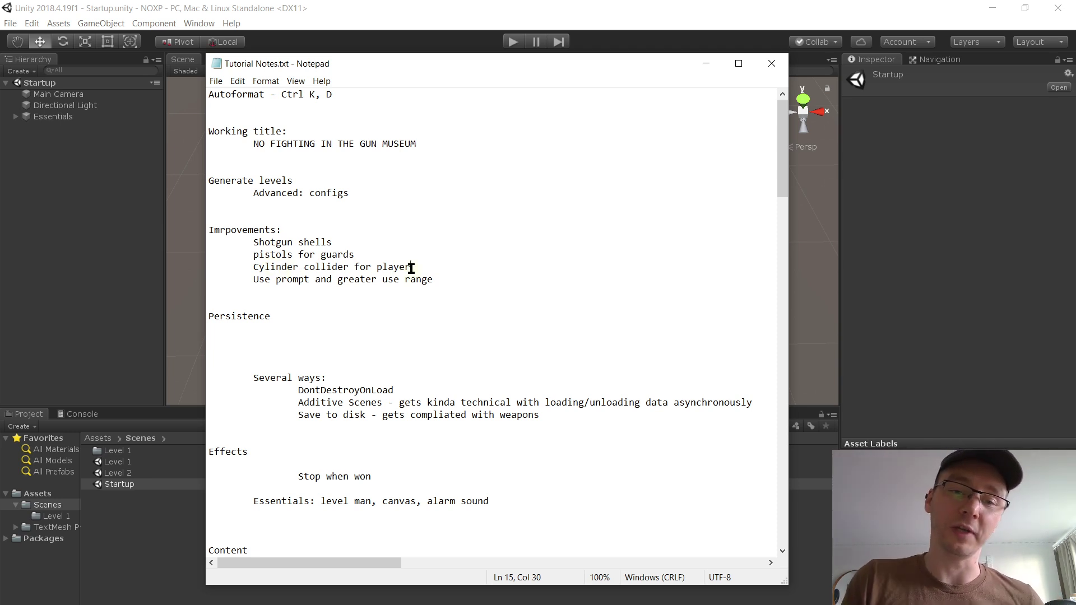
left_click(470, 281)
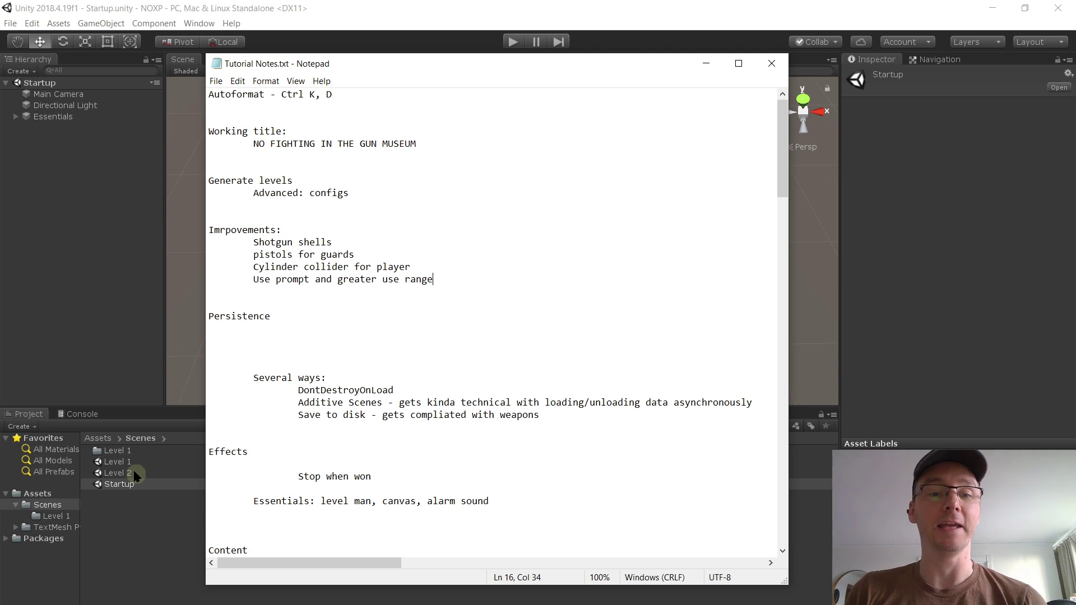
left_click_drag(313, 63, 332, 66)
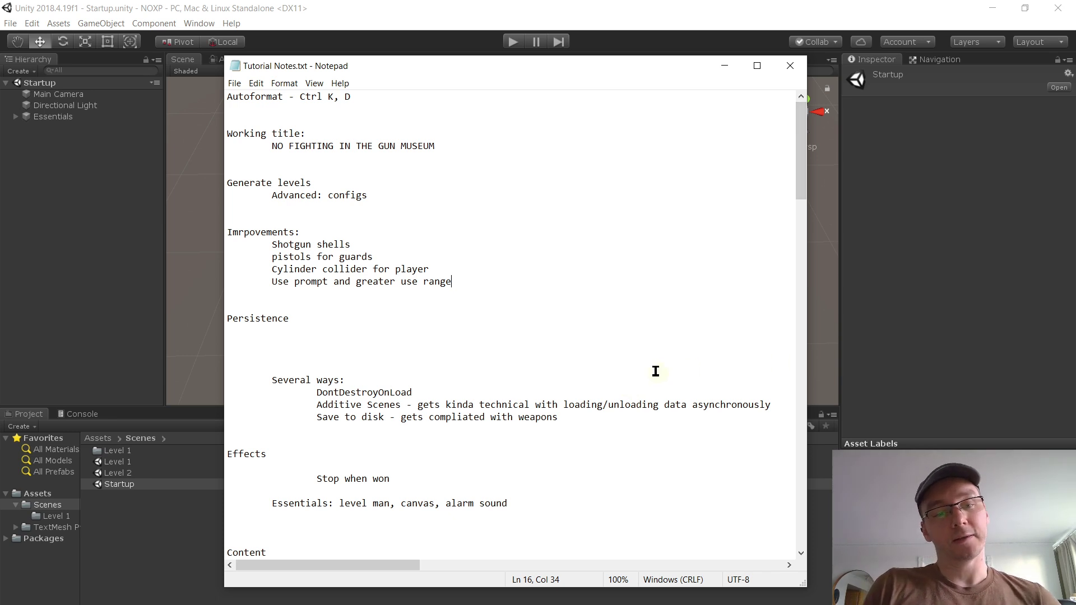
scroll(317, 299, "down", 1)
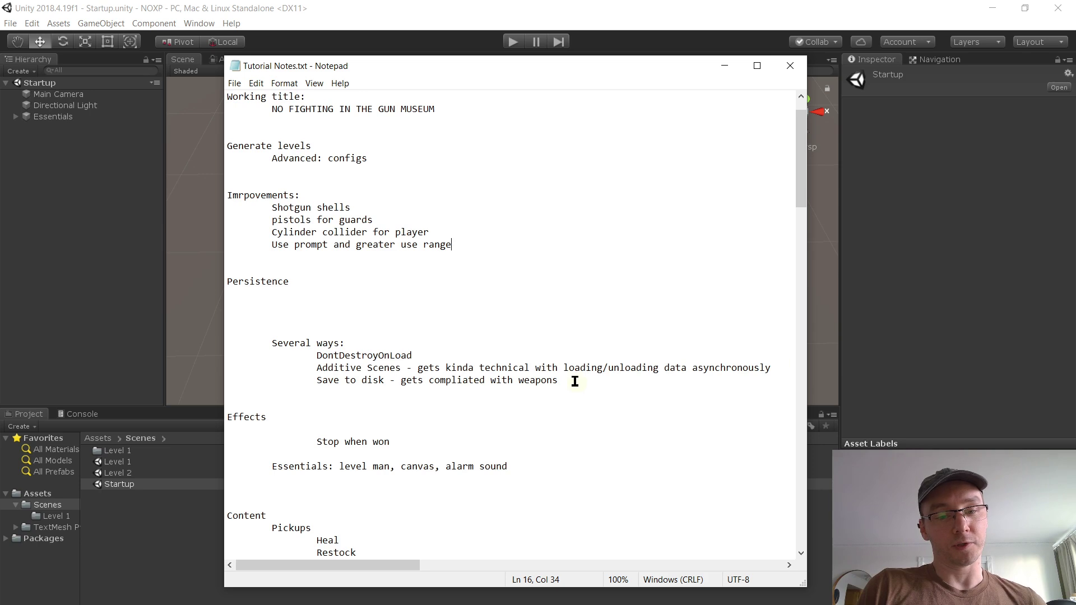
key("alt+Tab")
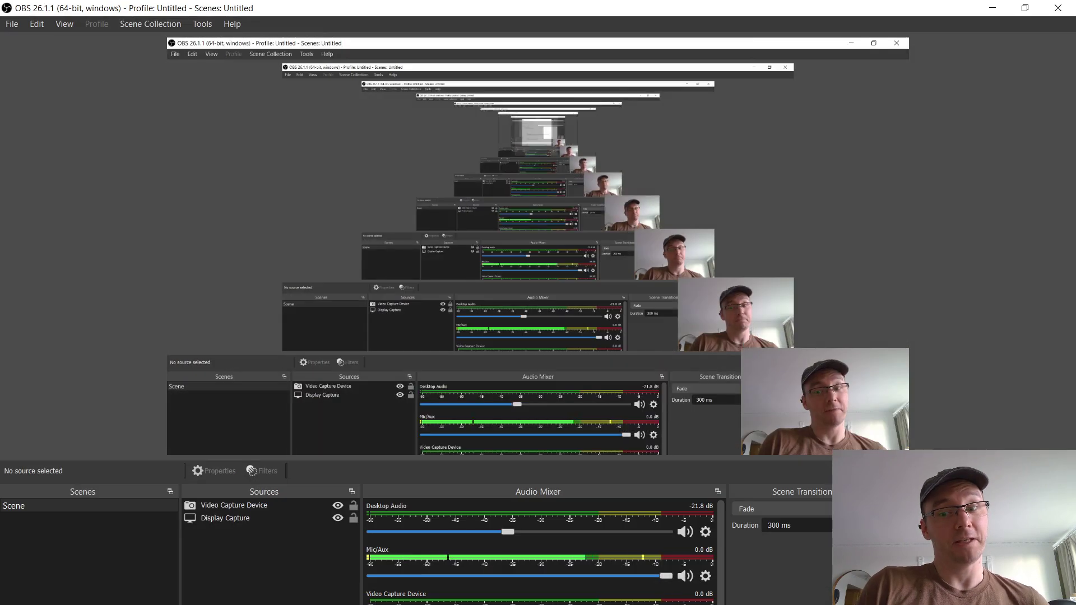